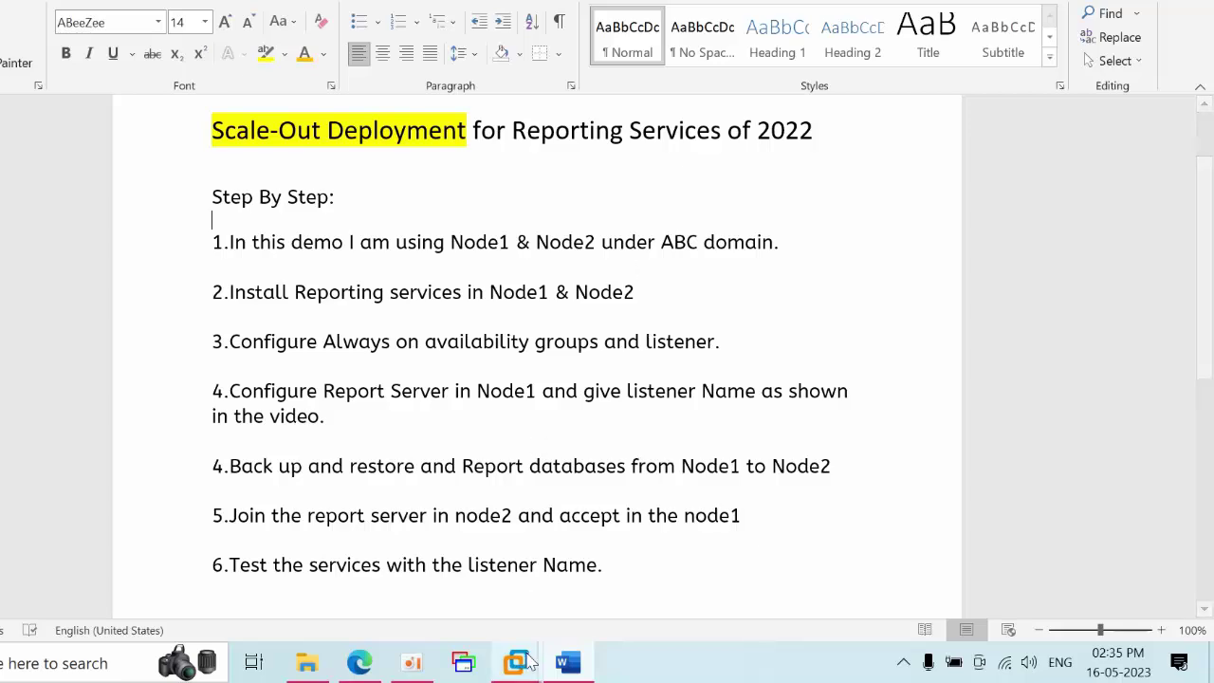
Switch from the Word notes to the Node1 VM using the VMware taskbar preview.
{"action": "mouse_move", "coordinate": [516, 663]}
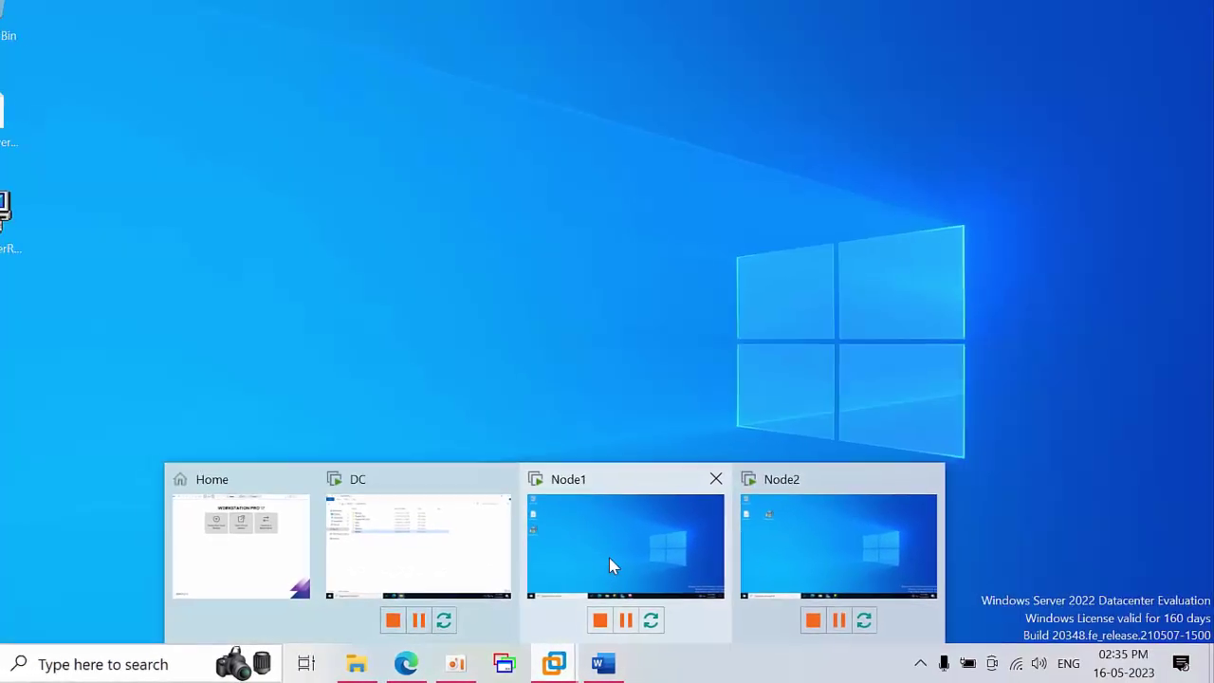
{"action": "left_click", "coordinate": [609, 567]}
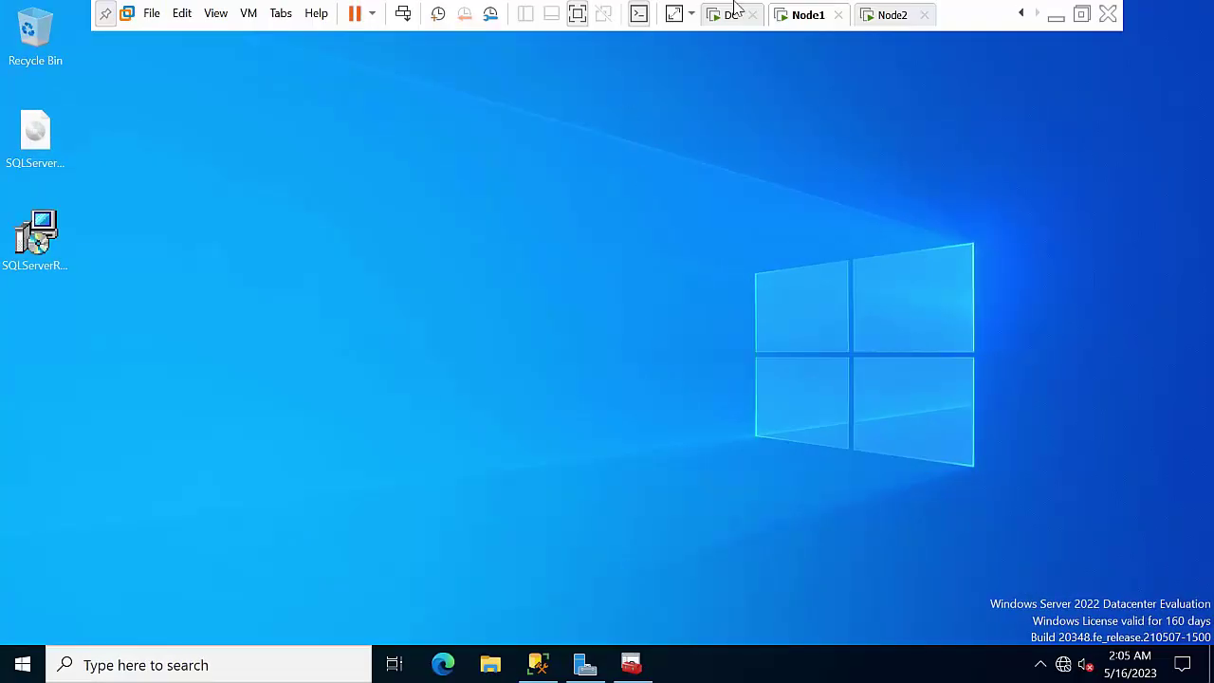
Refresh the Node1 desktop, expand NODE1 in SSMS Object Explorer, and bring up Server Manager.
{"action": "right_click", "coordinate": [649, 199]}
{"action": "left_click", "coordinate": [700, 259]}
{"action": "left_click", "coordinate": [546, 664]}
{"action": "left_click", "coordinate": [175, 202]}
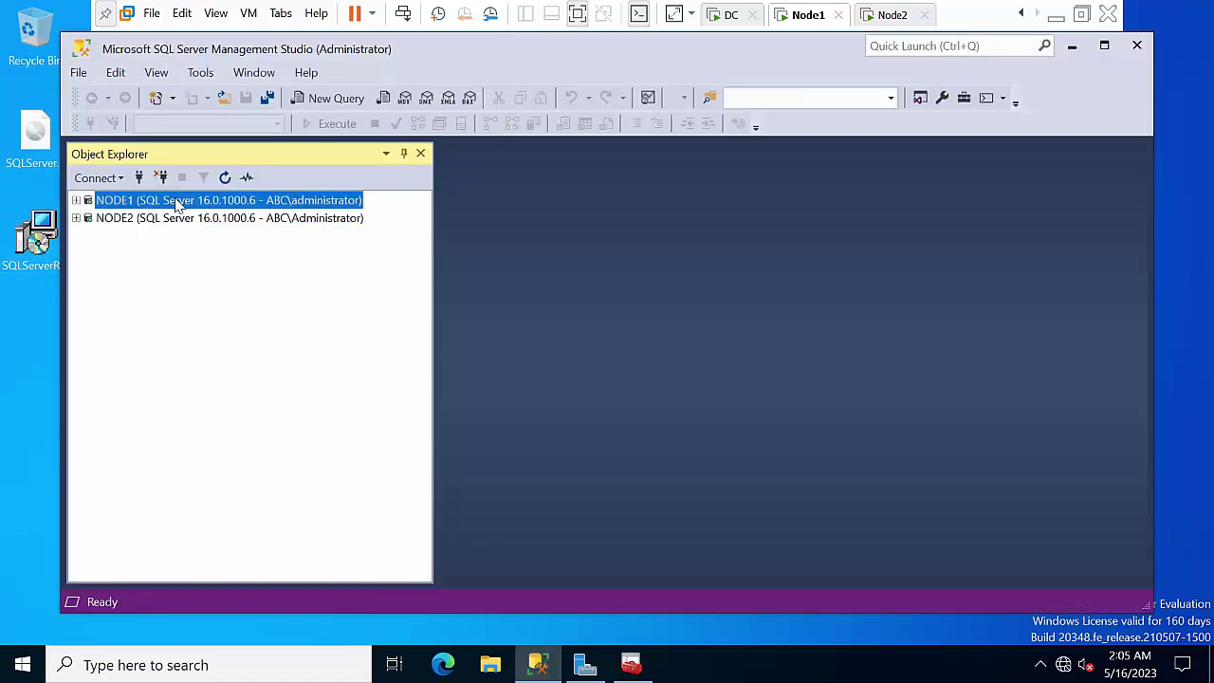
{"action": "left_click", "coordinate": [229, 220]}
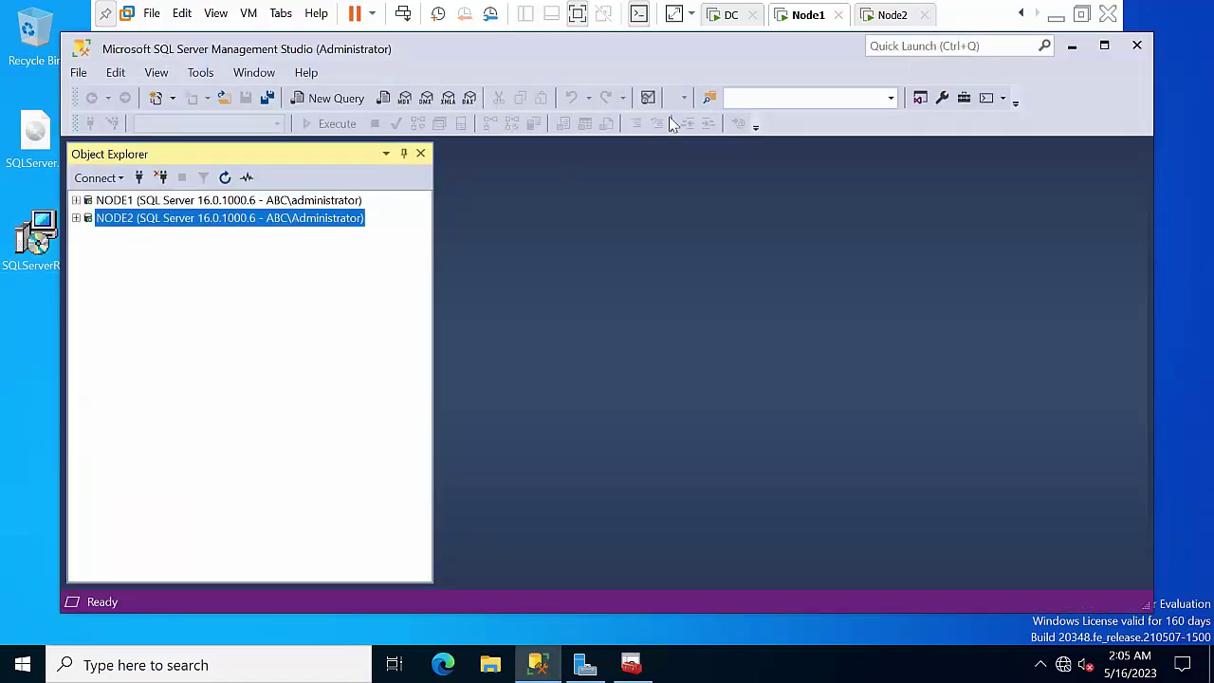
{"action": "double_click", "coordinate": [155, 203]}
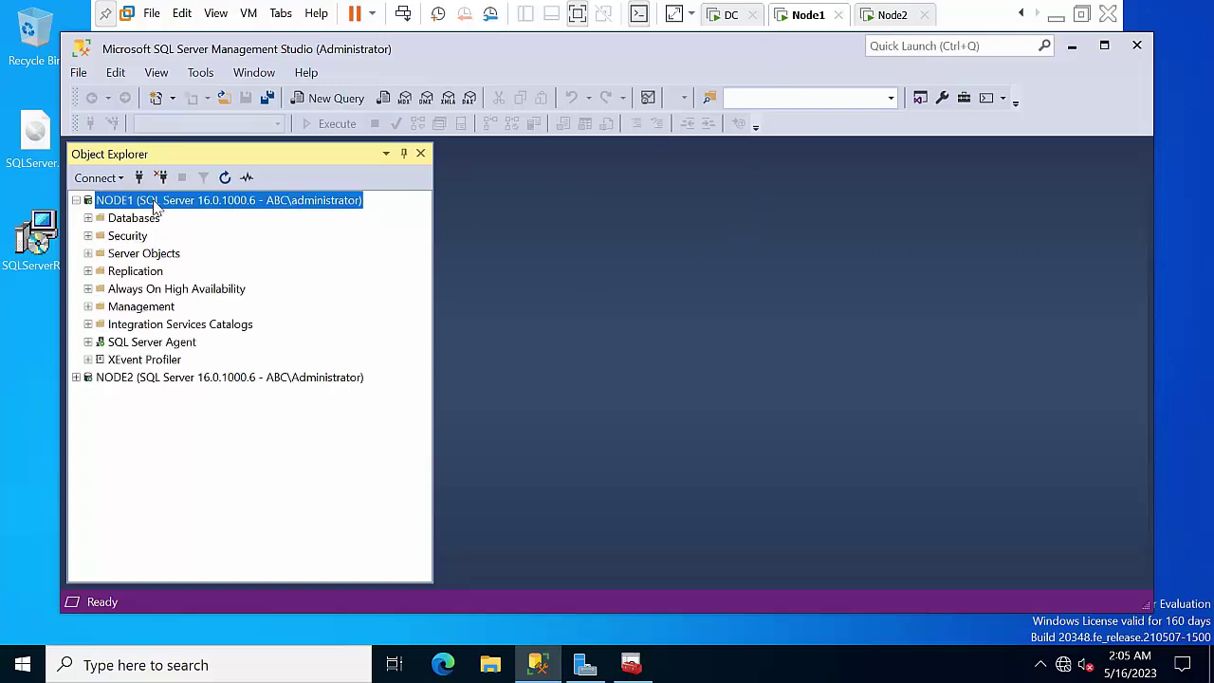
{"action": "left_click", "coordinate": [588, 668]}
Review WinCluster.abc.com's Roles and Nodes in Failover Cluster Manager, confirming Node1 and Node2 Up, then exit.
{"action": "left_click", "coordinate": [1005, 224]}
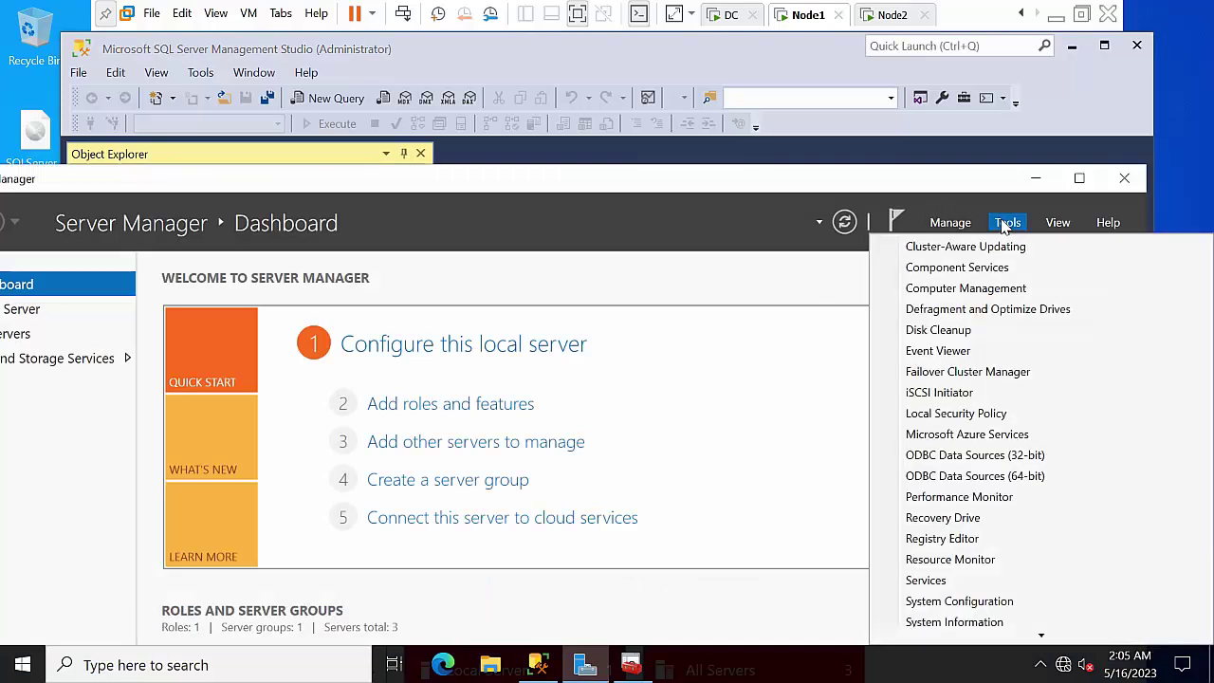
{"action": "left_click", "coordinate": [981, 374]}
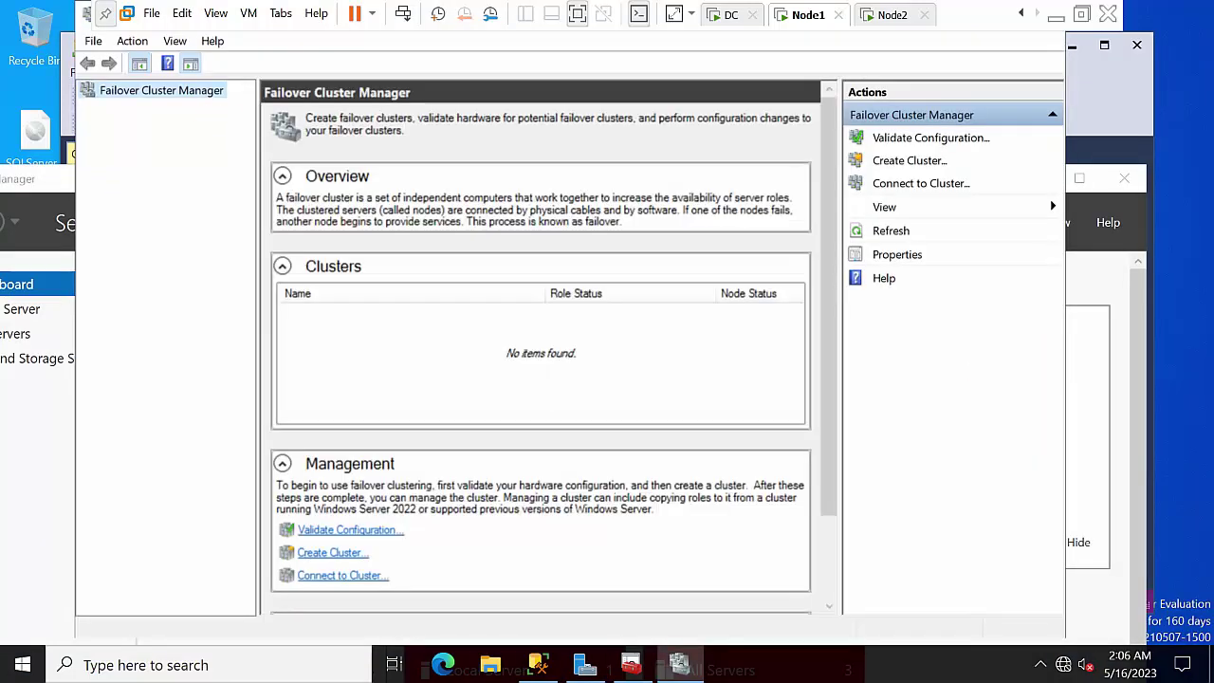
{"action": "left_click", "coordinate": [176, 109]}
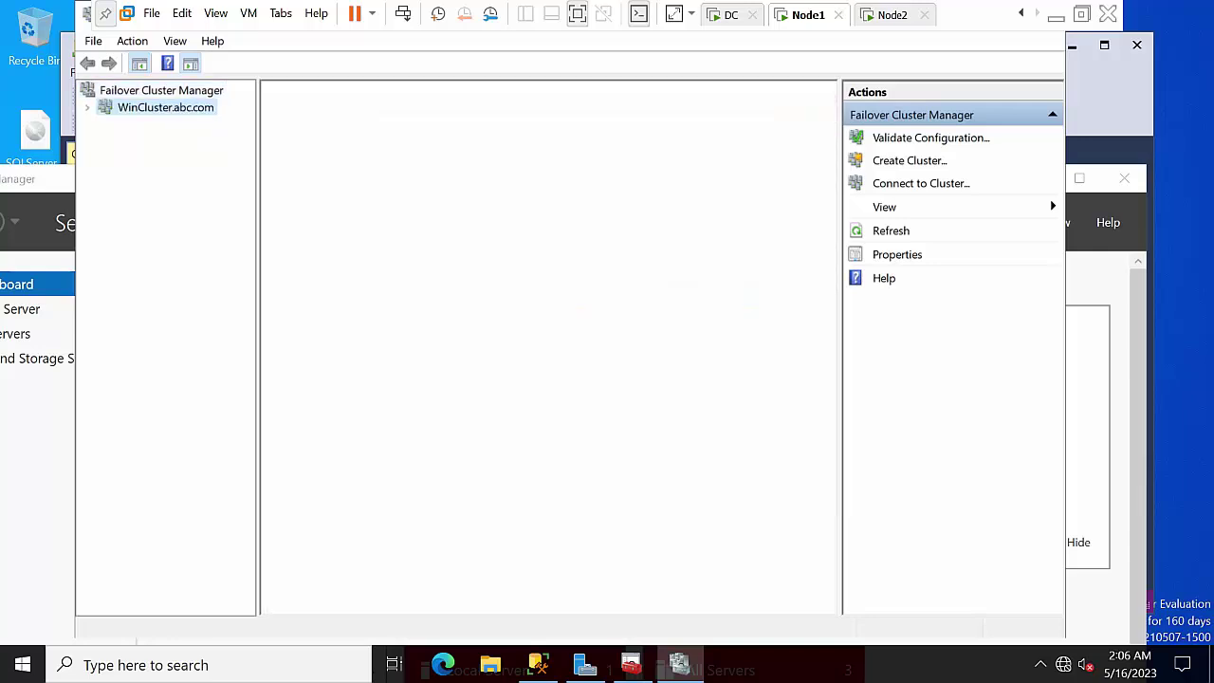
{"action": "left_click", "coordinate": [151, 124]}
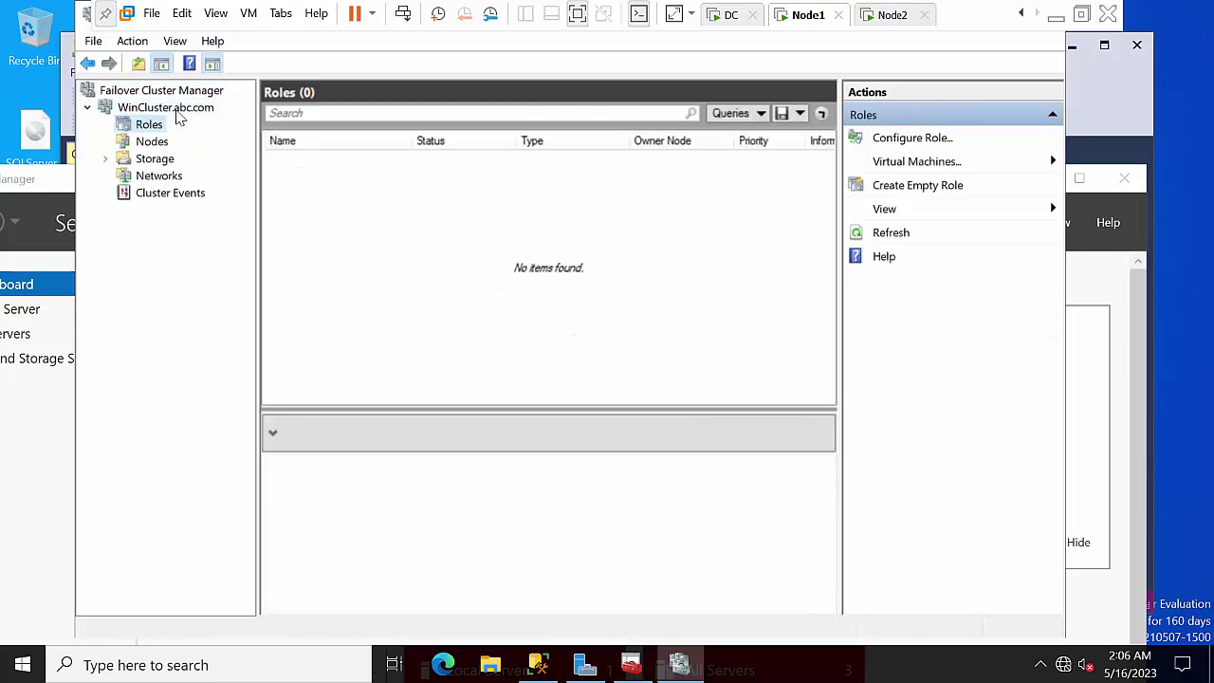
{"action": "left_click", "coordinate": [176, 111]}
{"action": "left_click", "coordinate": [152, 141]}
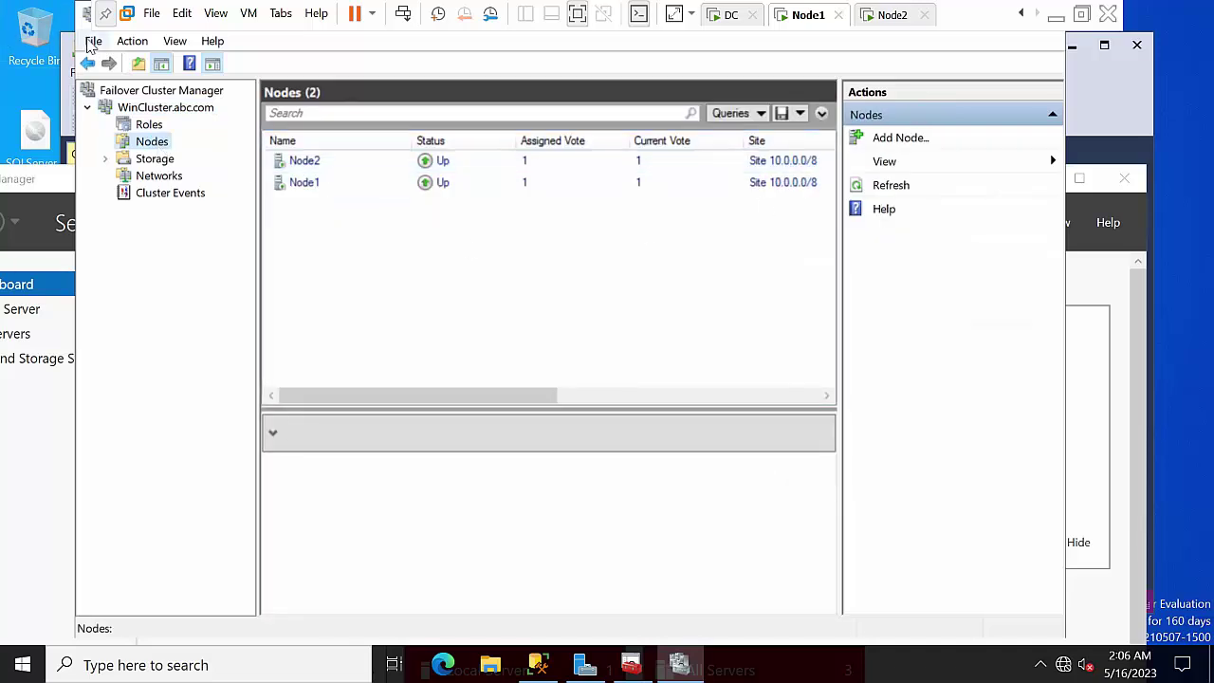
{"action": "left_click", "coordinate": [93, 40]}
{"action": "left_click", "coordinate": [106, 89]}
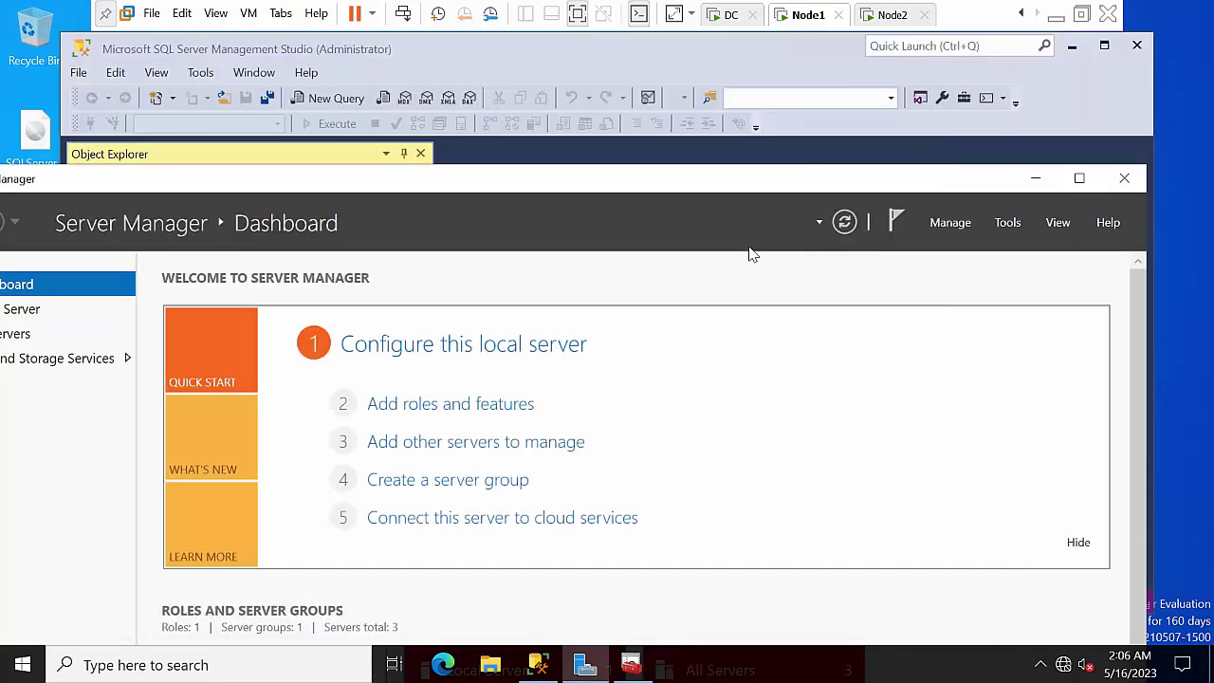
Create availability group Test on NODE1 and expand it to its Availability Group Listeners folder.
{"action": "left_click", "coordinate": [1036, 179]}
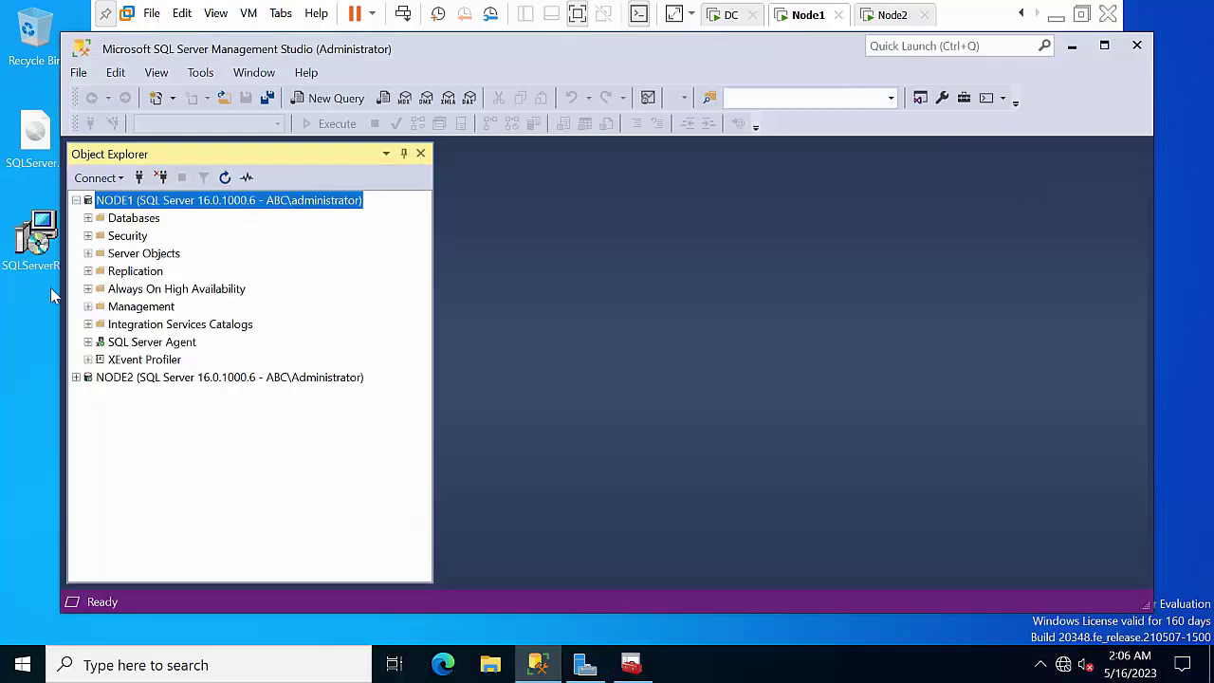
{"action": "double_click", "coordinate": [175, 291]}
{"action": "right_click", "coordinate": [161, 307]}
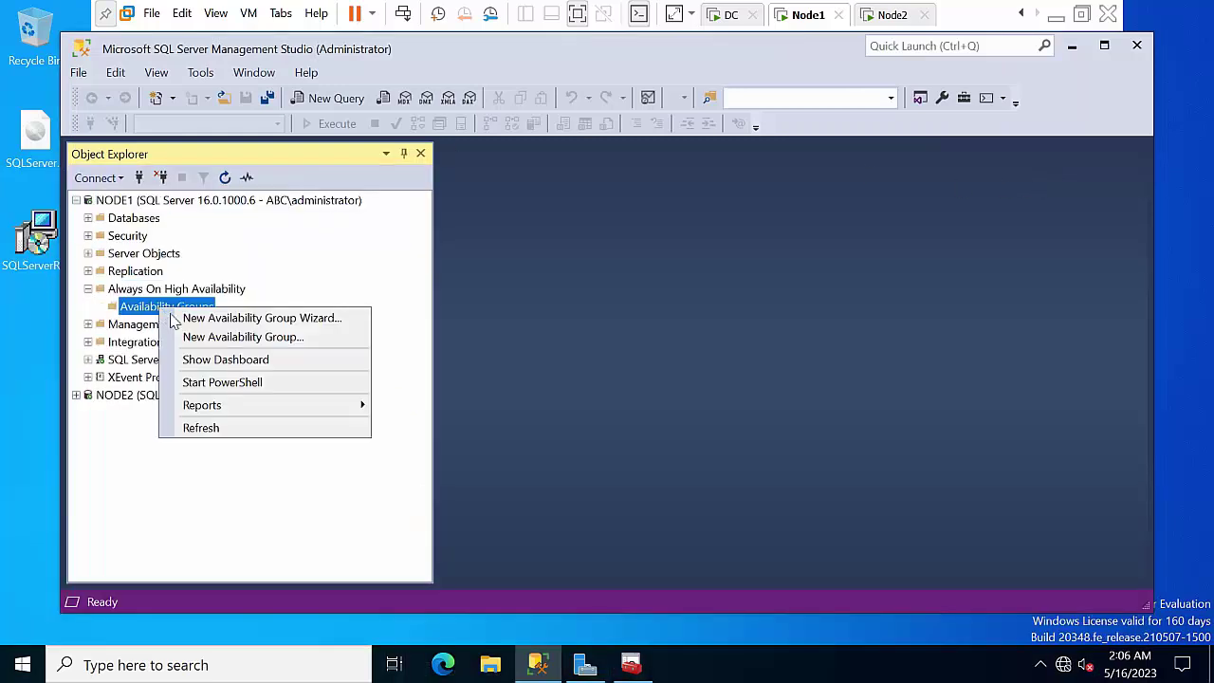
{"action": "left_click", "coordinate": [197, 340]}
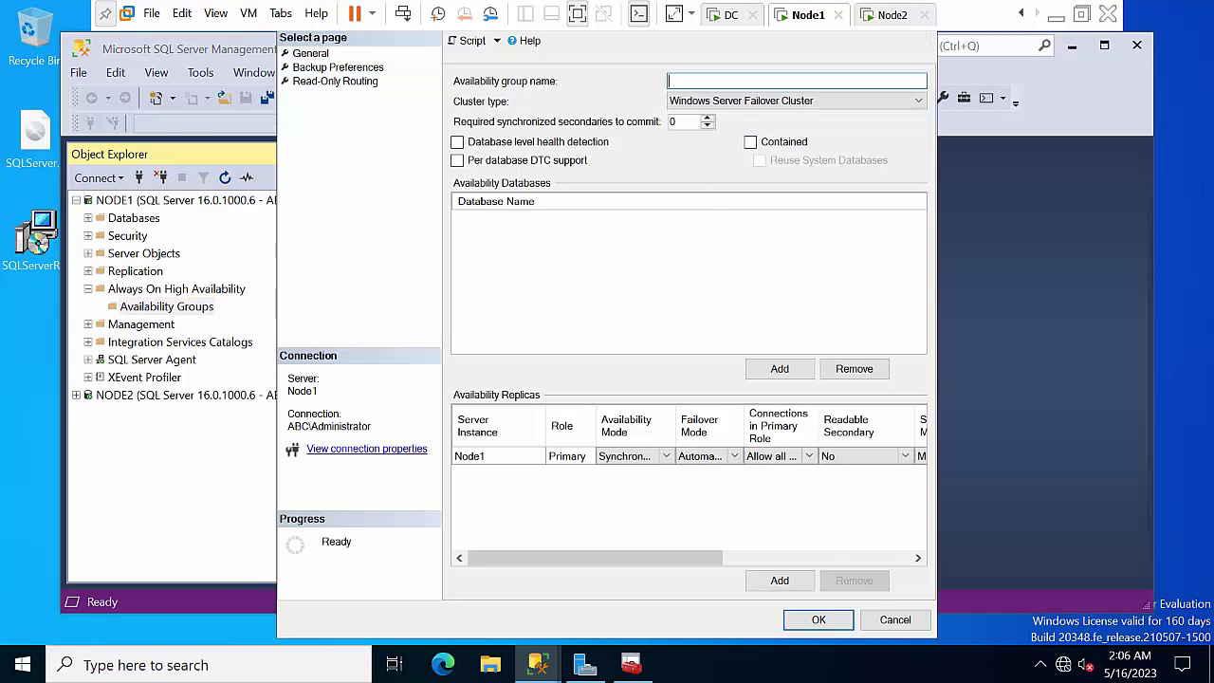
{"action": "type", "text": "Test"}
{"action": "left_click", "coordinate": [821, 621]}
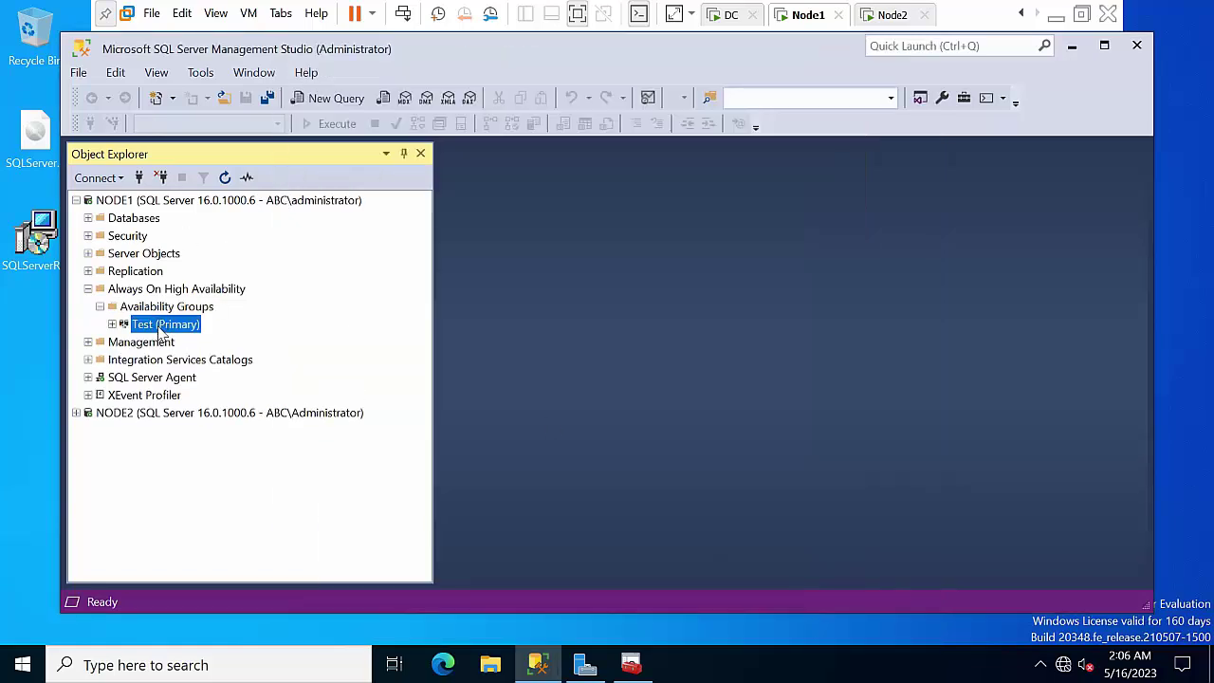
{"action": "double_click", "coordinate": [159, 327]}
{"action": "left_click", "coordinate": [199, 377]}
Begin a new listener named listen1 on port 1433 using static IP network mode.
{"action": "right_click", "coordinate": [201, 378]}
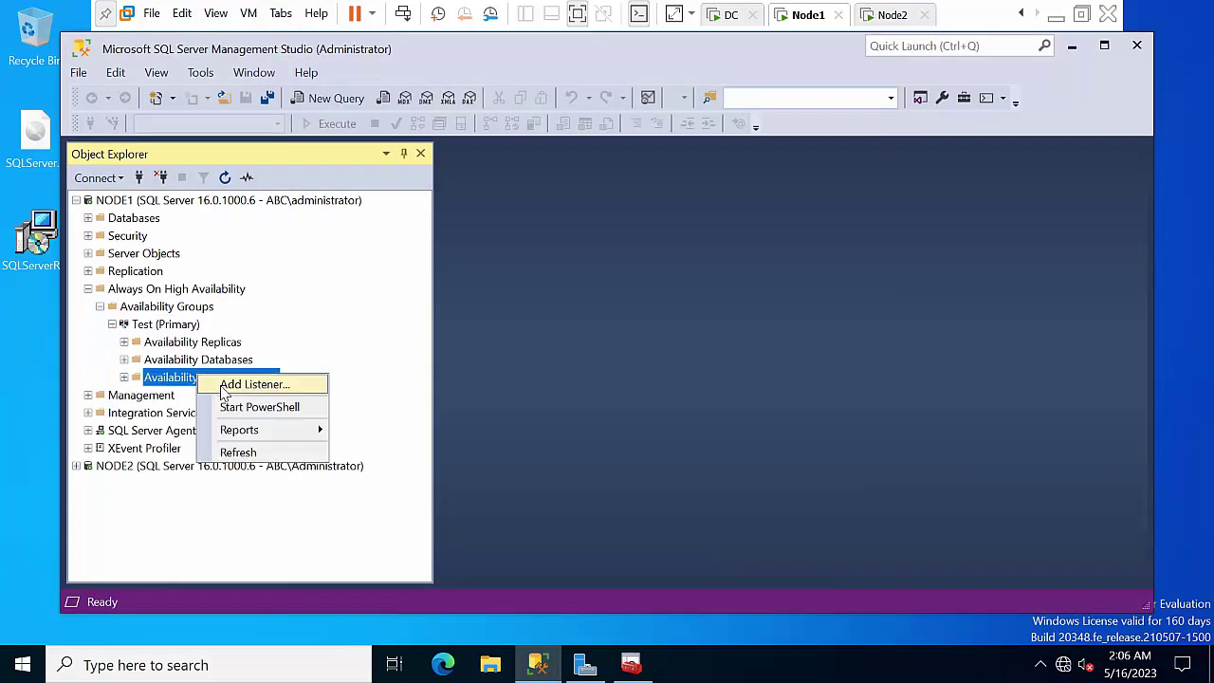
{"action": "left_click", "coordinate": [224, 384]}
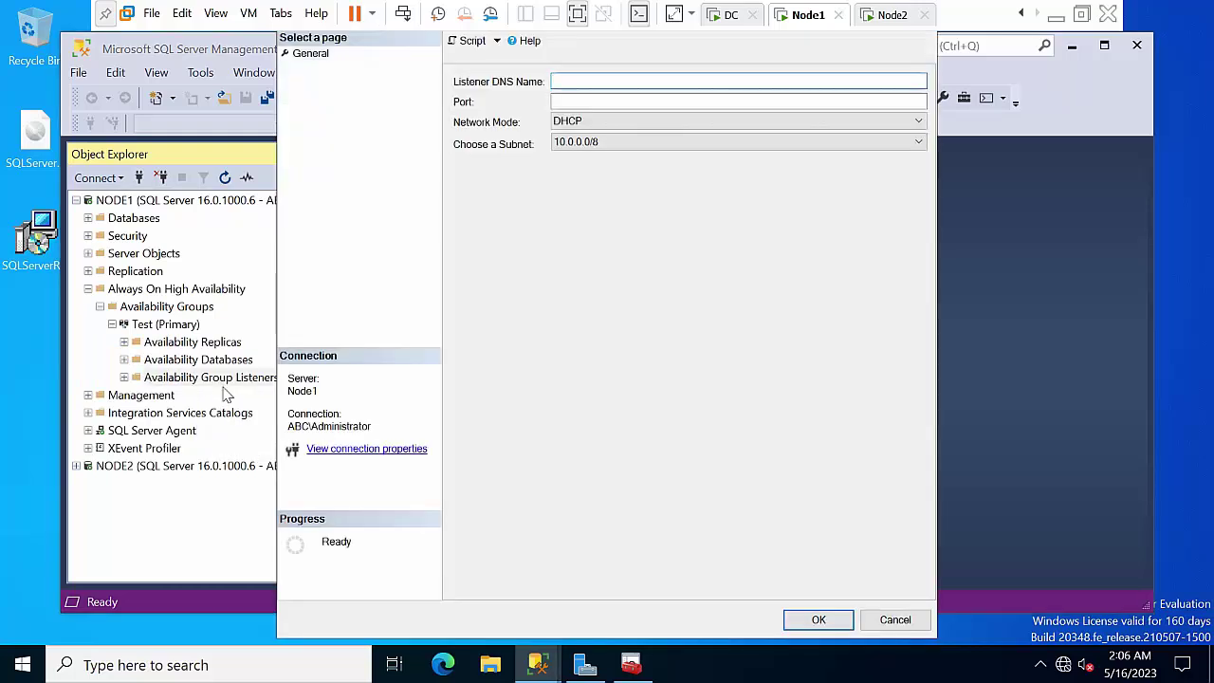
{"action": "type", "text": "listen"}
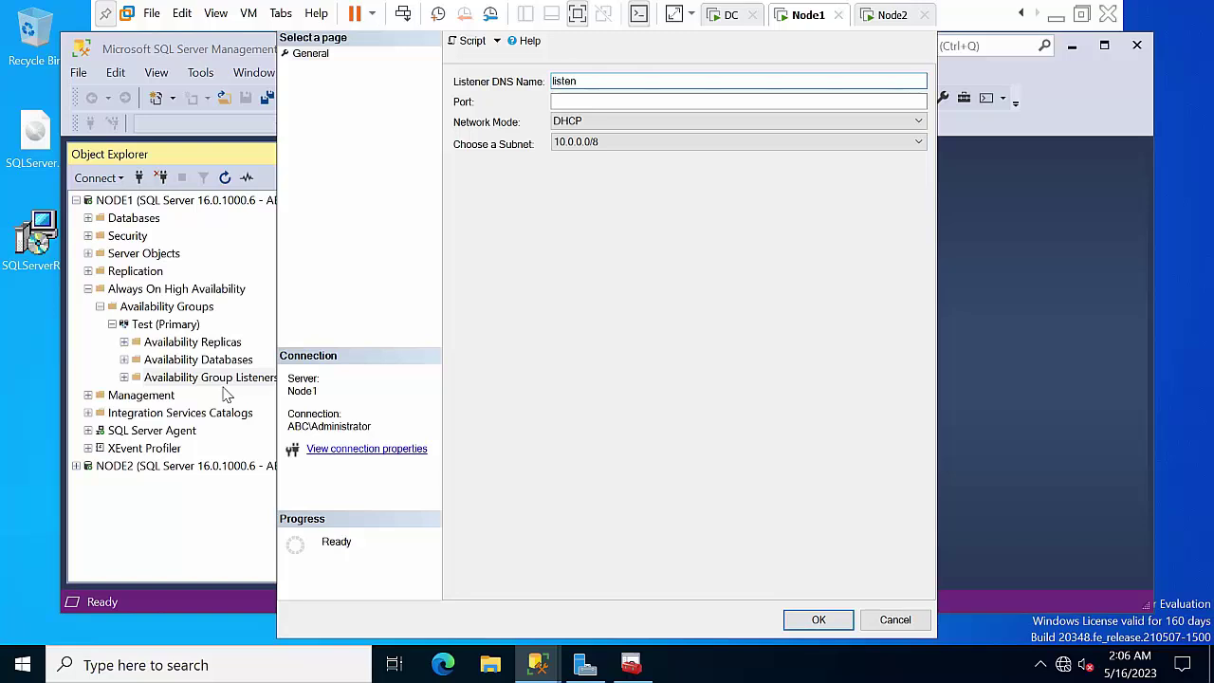
{"action": "type", "text": "1"}
{"action": "left_click", "coordinate": [569, 122]}
{"action": "left_click", "coordinate": [590, 152]}
{"action": "left_click", "coordinate": [589, 102]}
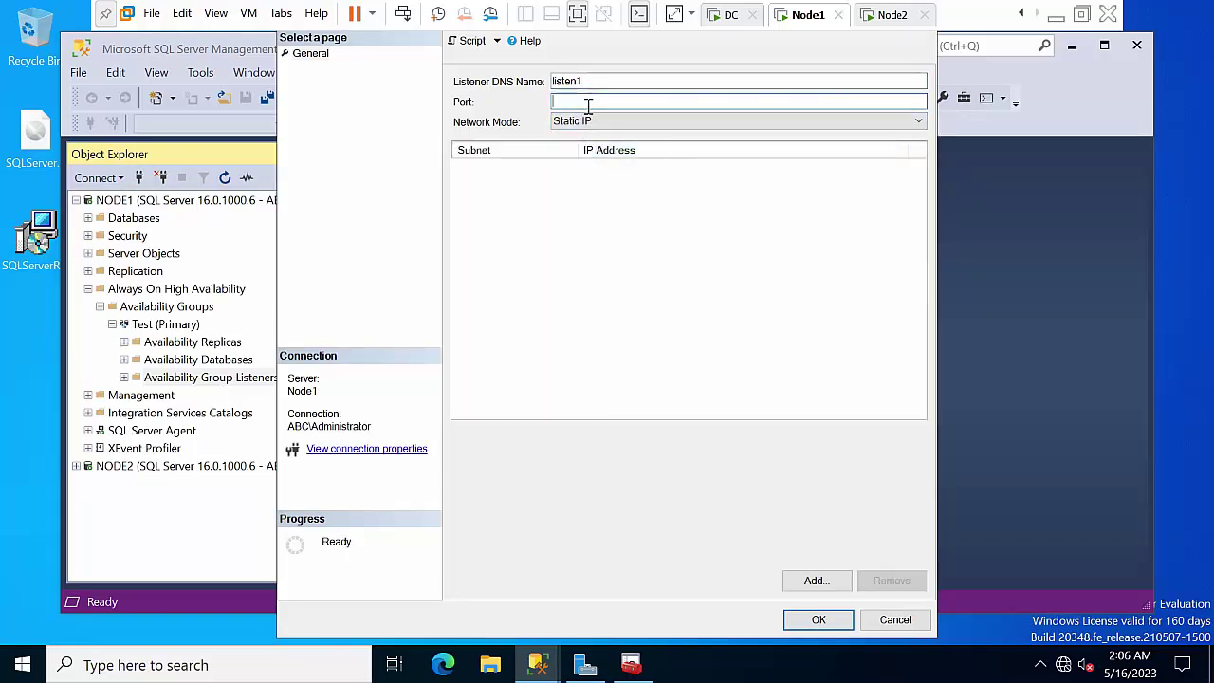
{"action": "type", "text": "1433"}
Add static IPv4 address 10.0.0.78, fixing the missing dot, and create the listener.
{"action": "left_click", "coordinate": [816, 582]}
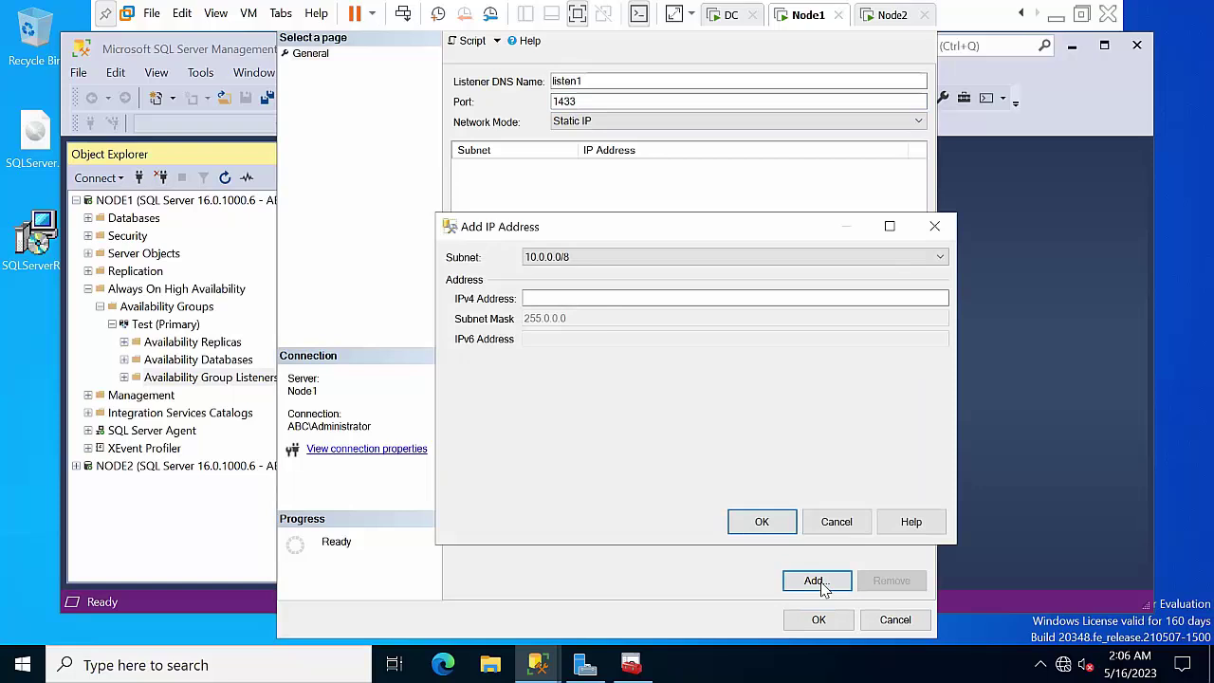
{"action": "left_click", "coordinate": [556, 301]}
{"action": "type", "text": "1"}
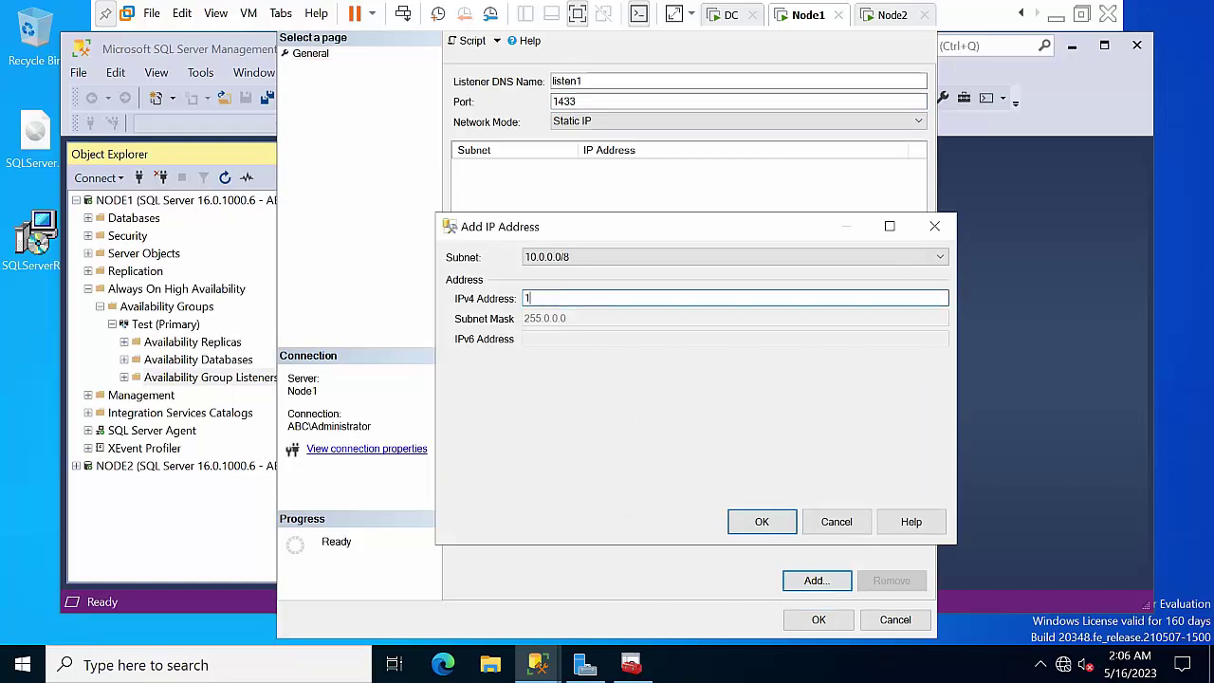
{"action": "type", "text": "0.0.078"}
{"action": "left_click", "coordinate": [764, 520]}
{"action": "left_click", "coordinate": [842, 362]}
{"action": "left_click", "coordinate": [555, 298]}
{"action": "type", "text": "."}
{"action": "left_click", "coordinate": [764, 520]}
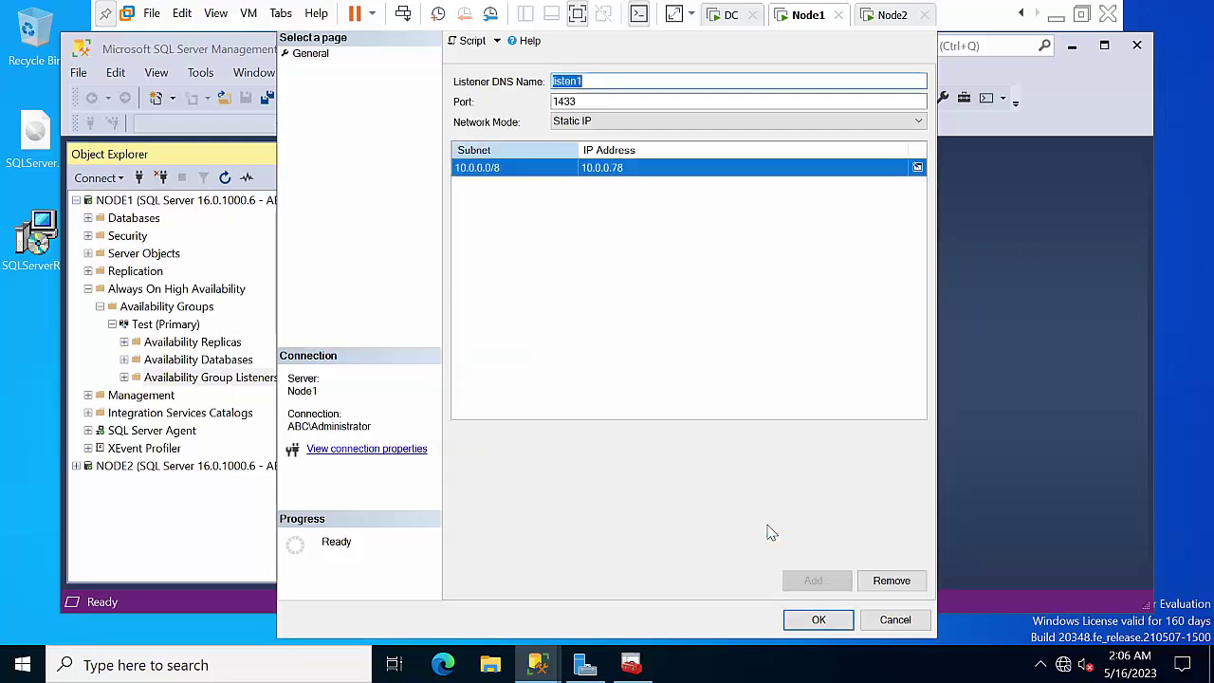
{"action": "left_click", "coordinate": [815, 621]}
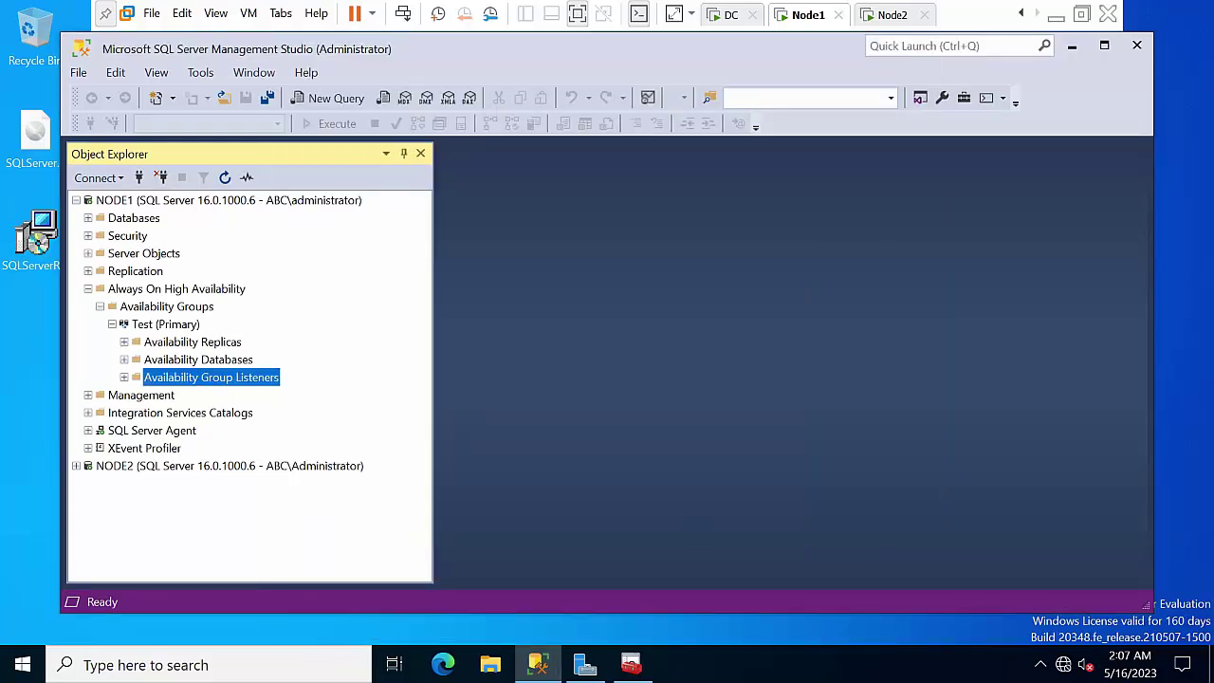
Refresh Test to show listen1 under Availability Group Listeners, then minimize Management Studio.
{"action": "right_click", "coordinate": [171, 324]}
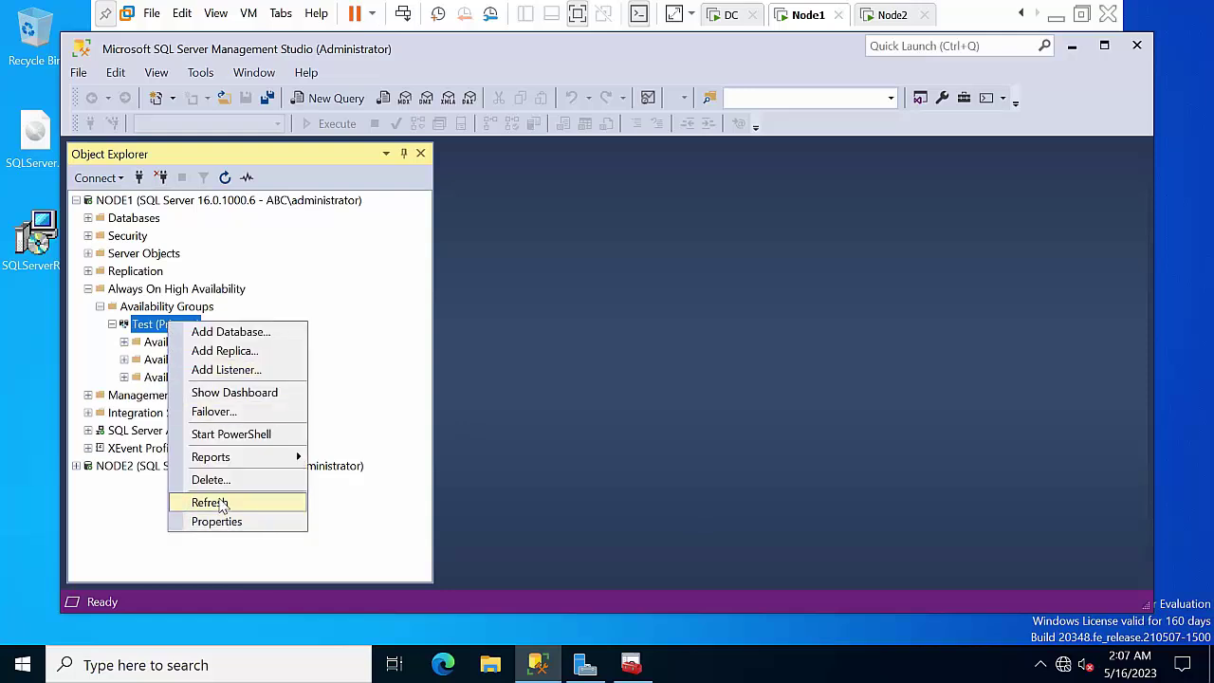
{"action": "left_click", "coordinate": [220, 504]}
{"action": "double_click", "coordinate": [195, 380]}
{"action": "left_click", "coordinate": [175, 399]}
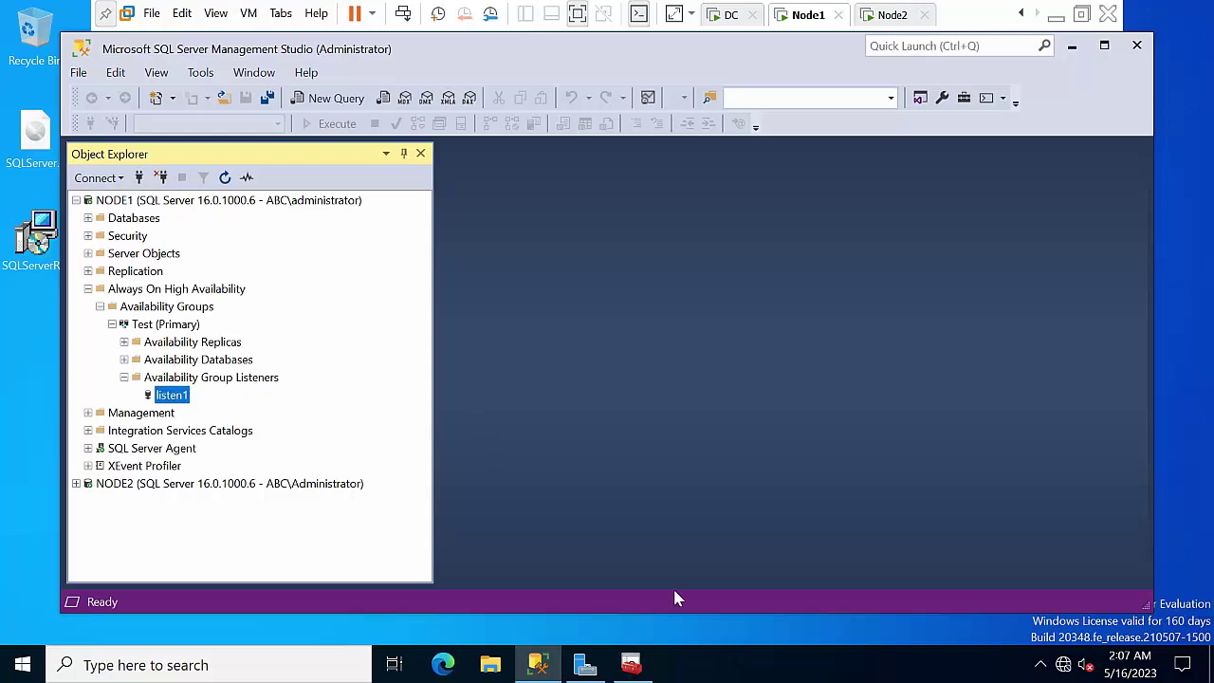
{"action": "left_click", "coordinate": [1072, 45]}
Run the Reporting Services installer on the Node1 desktop as administrator.
{"action": "right_click", "coordinate": [630, 199]}
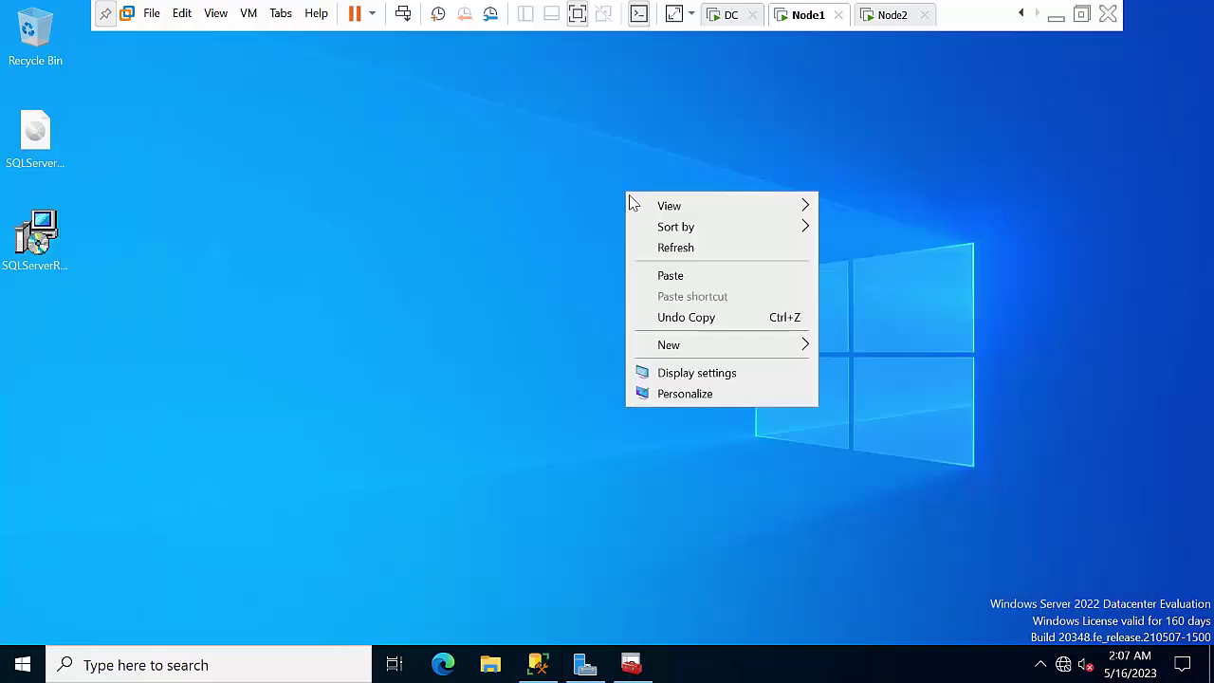
{"action": "left_click", "coordinate": [591, 246]}
{"action": "left_click", "coordinate": [42, 242]}
{"action": "right_click", "coordinate": [42, 242]}
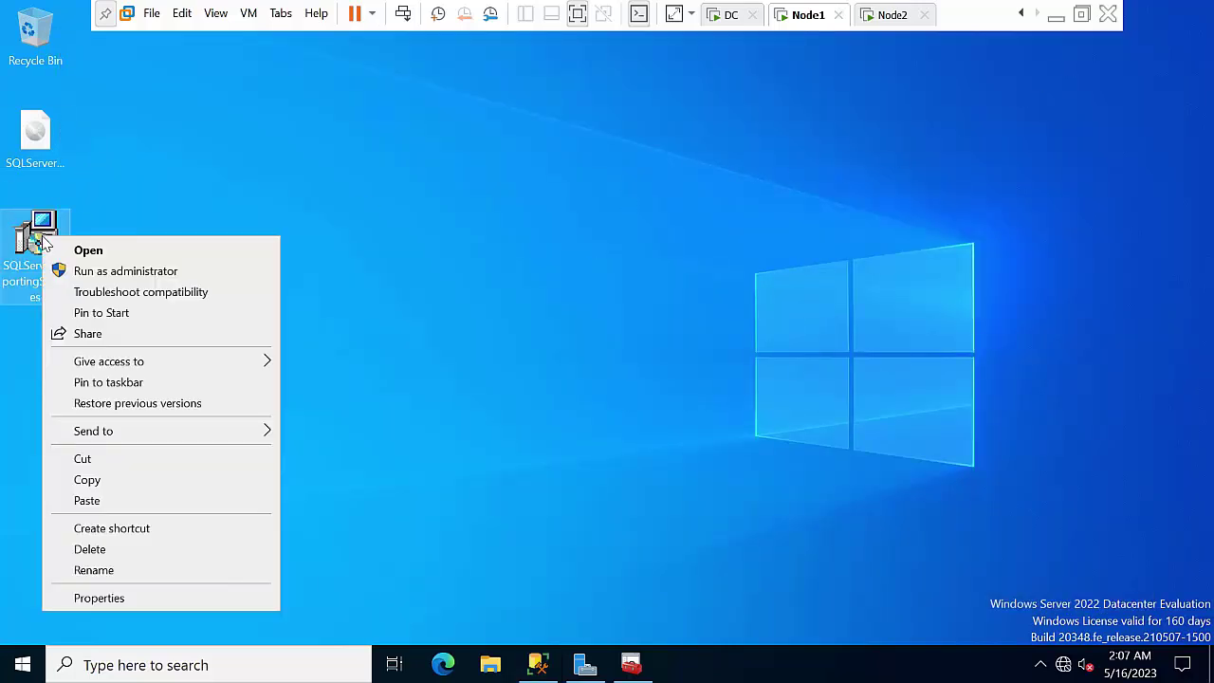
{"action": "left_click", "coordinate": [86, 271]}
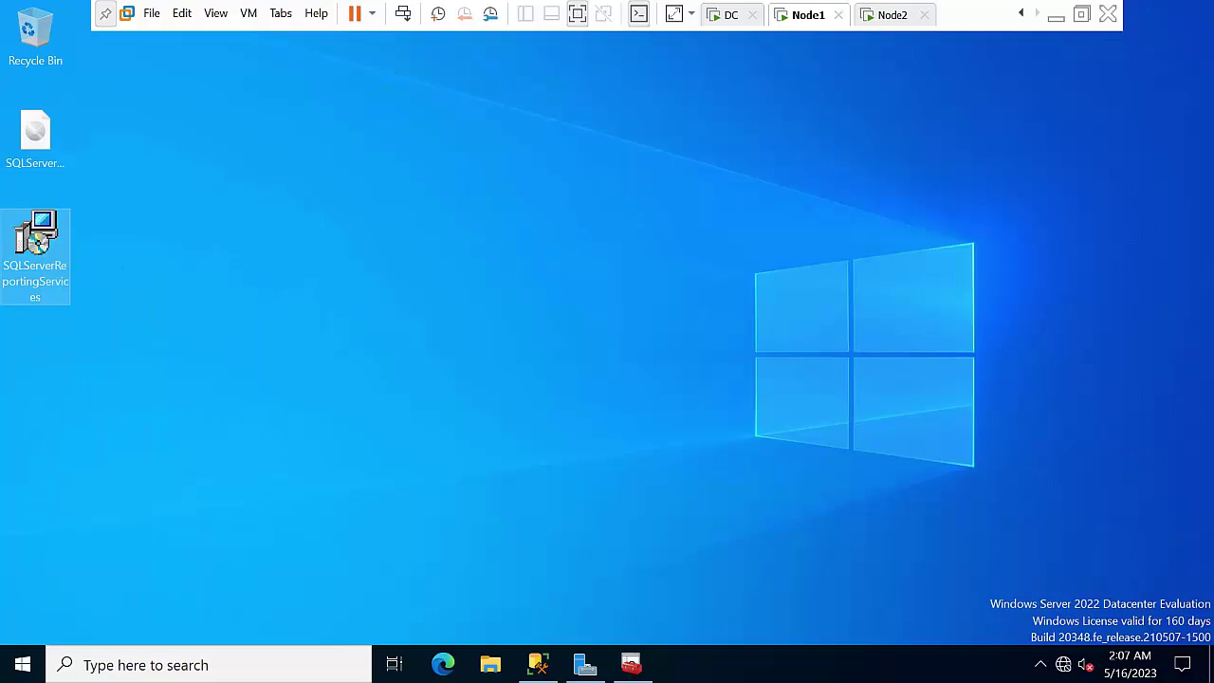
{"action": "left_click", "coordinate": [353, 313]}
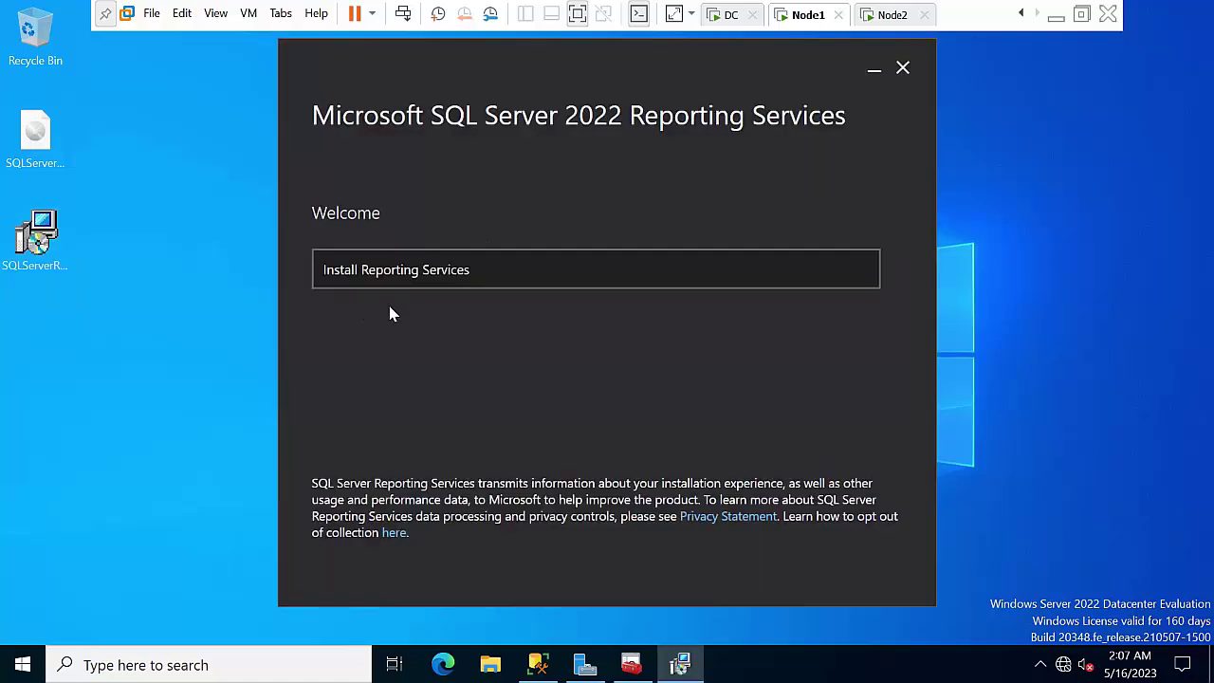
Choose Developer edition, accept the license, and install Reporting Services only to the default location.
{"action": "left_click", "coordinate": [463, 272]}
{"action": "left_click", "coordinate": [443, 284]}
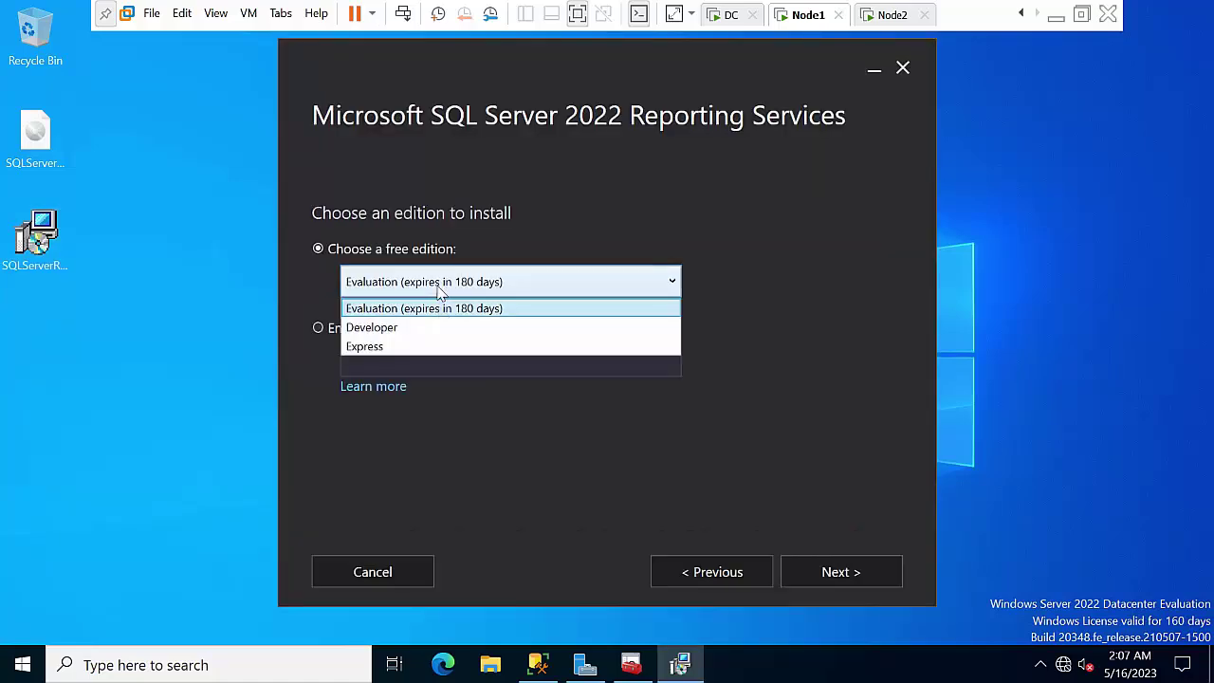
{"action": "left_click", "coordinate": [411, 331]}
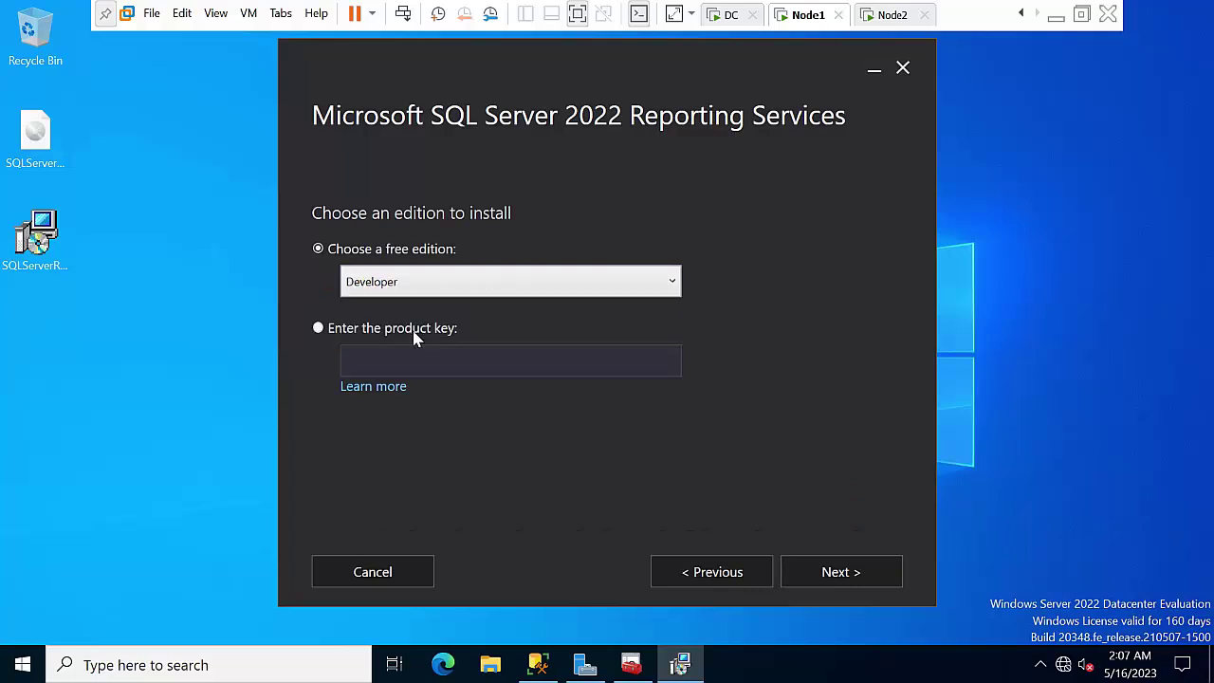
{"action": "left_click", "coordinate": [818, 572]}
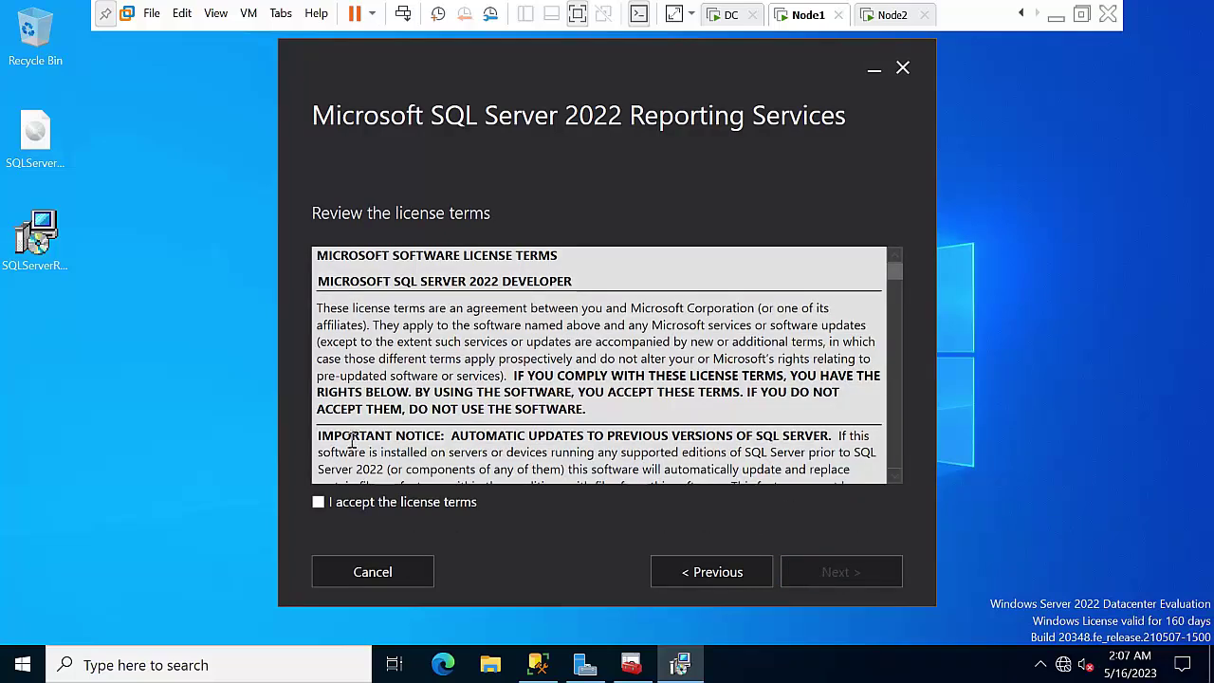
{"action": "left_click", "coordinate": [319, 502]}
{"action": "left_click", "coordinate": [818, 572]}
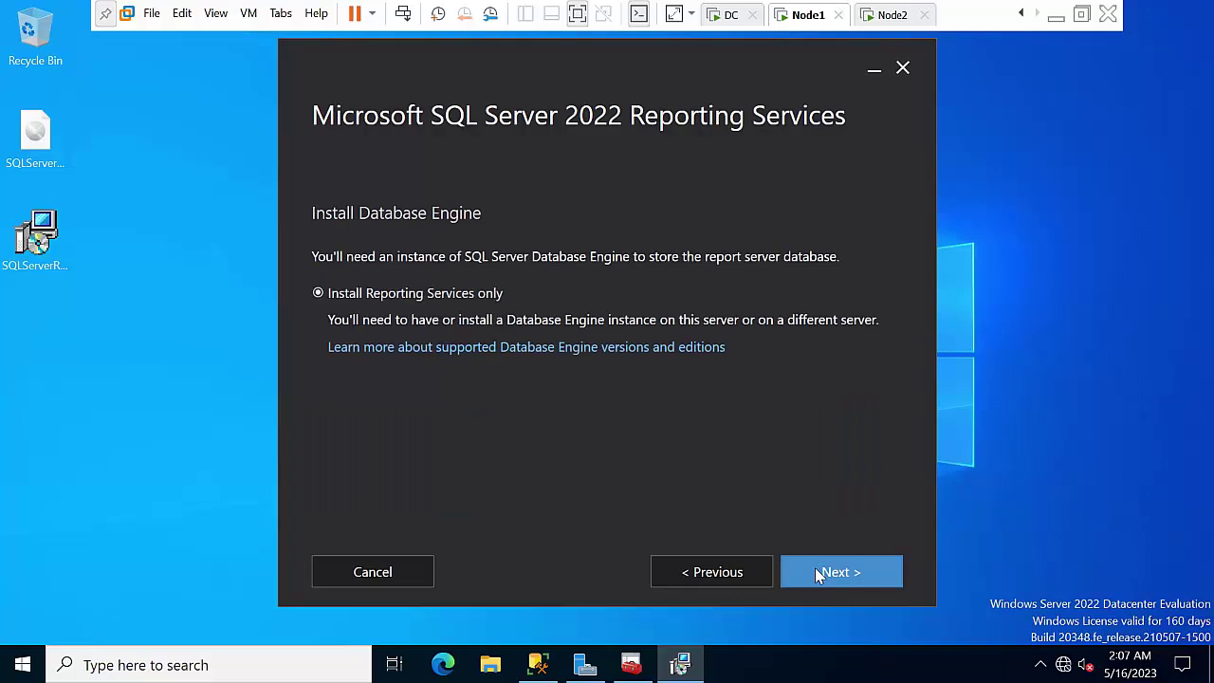
{"action": "left_click", "coordinate": [814, 569]}
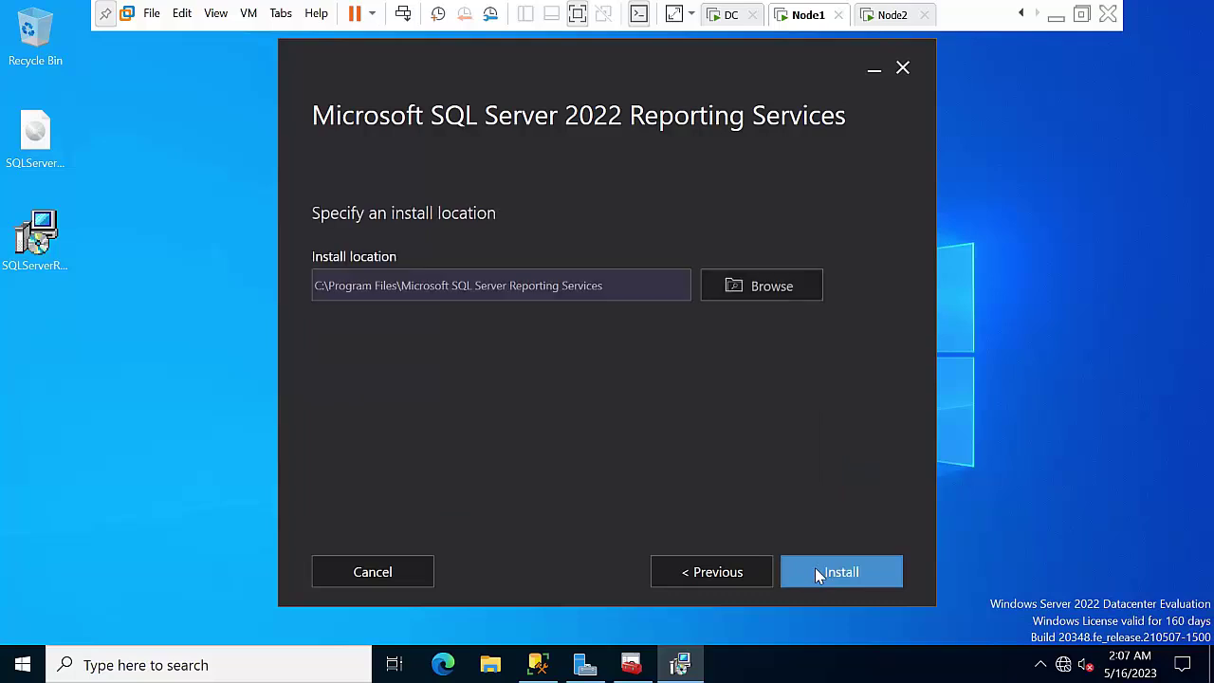
{"action": "left_click", "coordinate": [815, 572]}
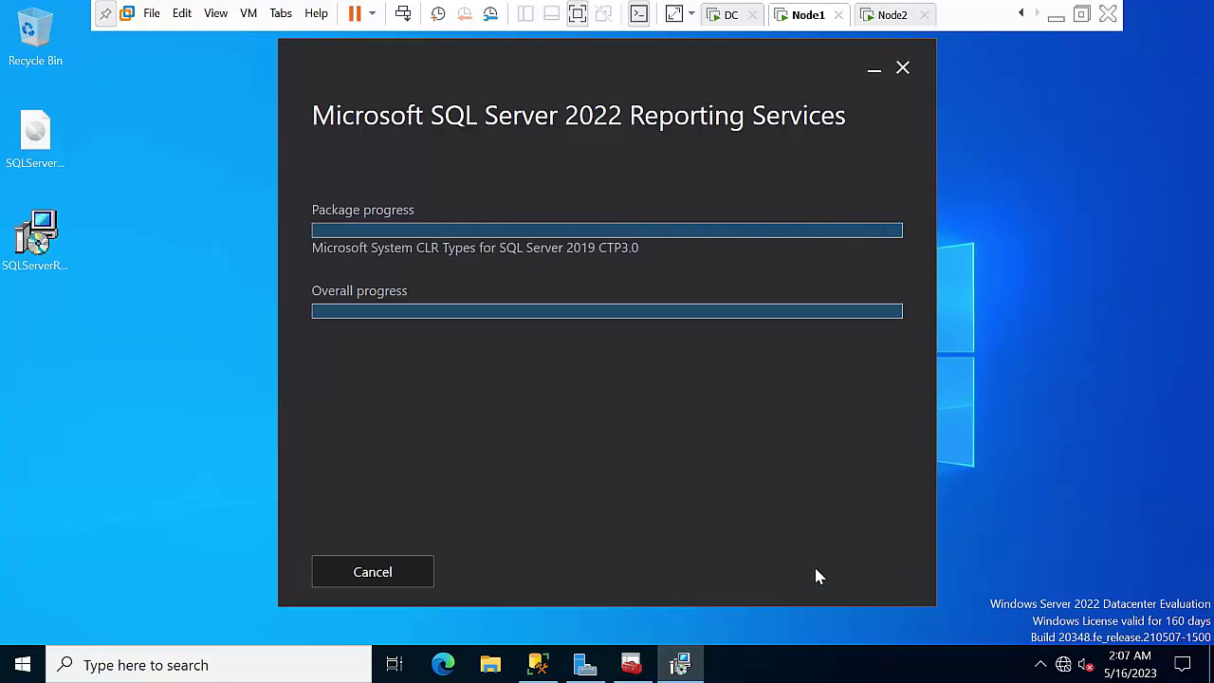
On Node2, refresh the desktop and run the Reporting Services installer as administrator.
{"action": "left_click", "coordinate": [890, 14]}
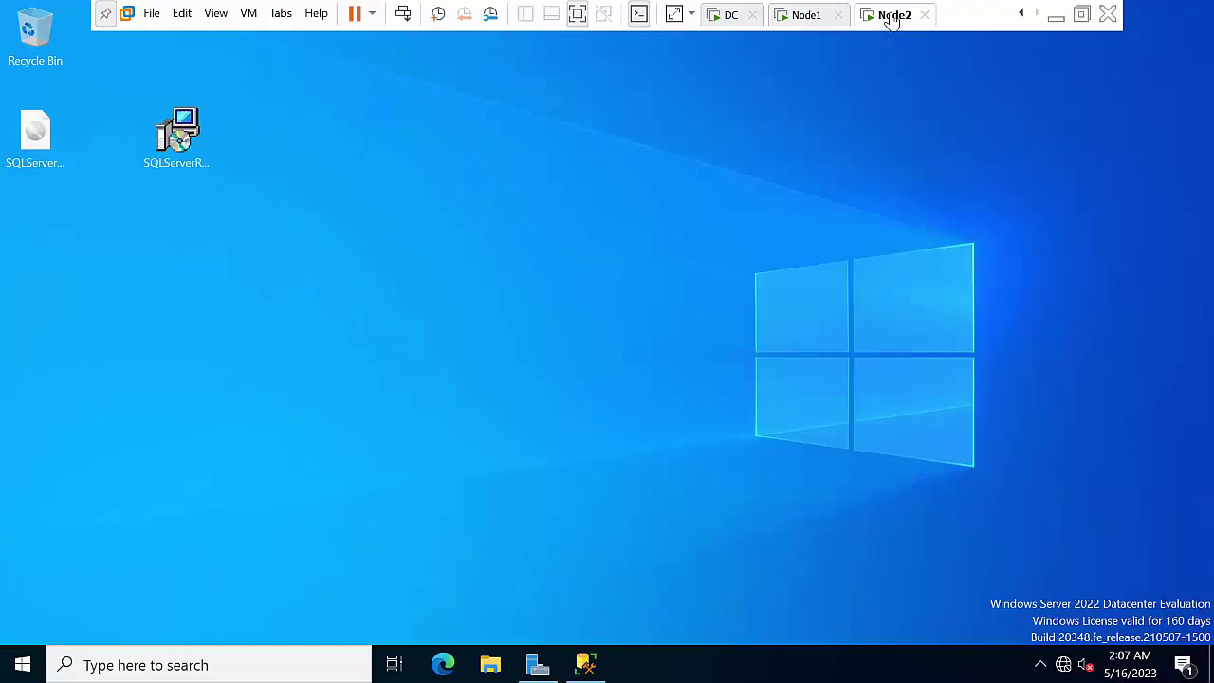
{"action": "right_click", "coordinate": [450, 282]}
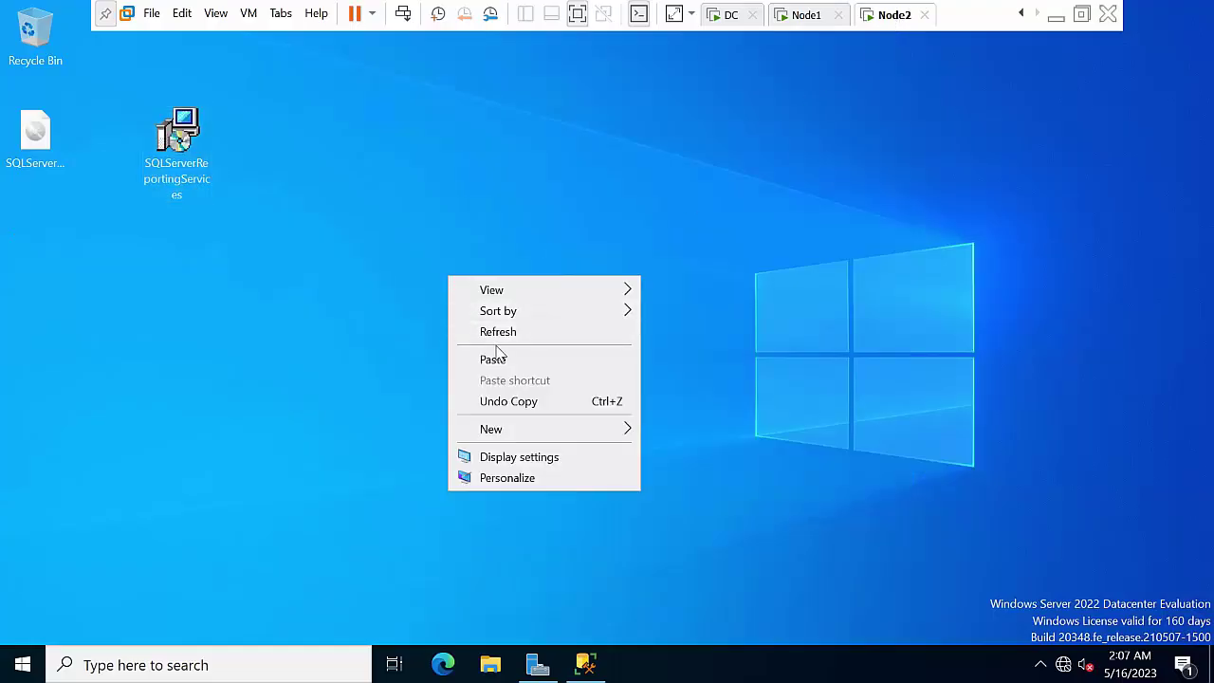
{"action": "left_click", "coordinate": [491, 332]}
{"action": "right_click", "coordinate": [48, 237]}
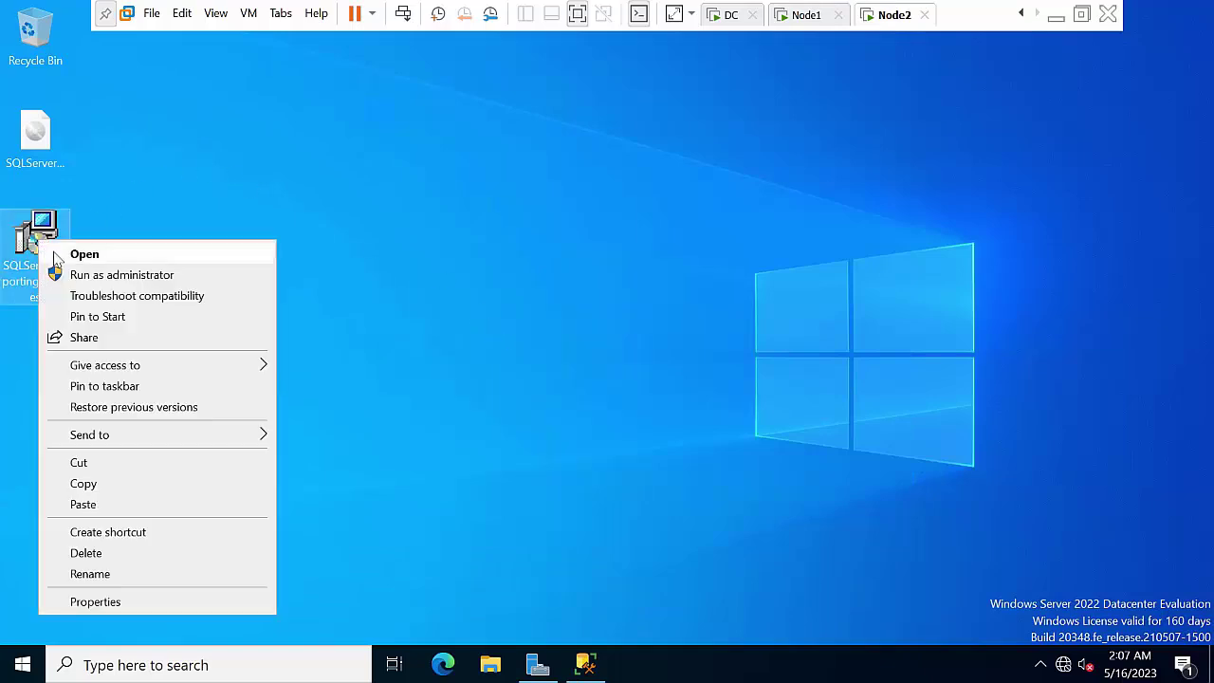
{"action": "left_click", "coordinate": [81, 276]}
Install Developer edition, Reporting Services only, to the default location, then minimize the finished setup.
{"action": "left_click", "coordinate": [348, 273]}
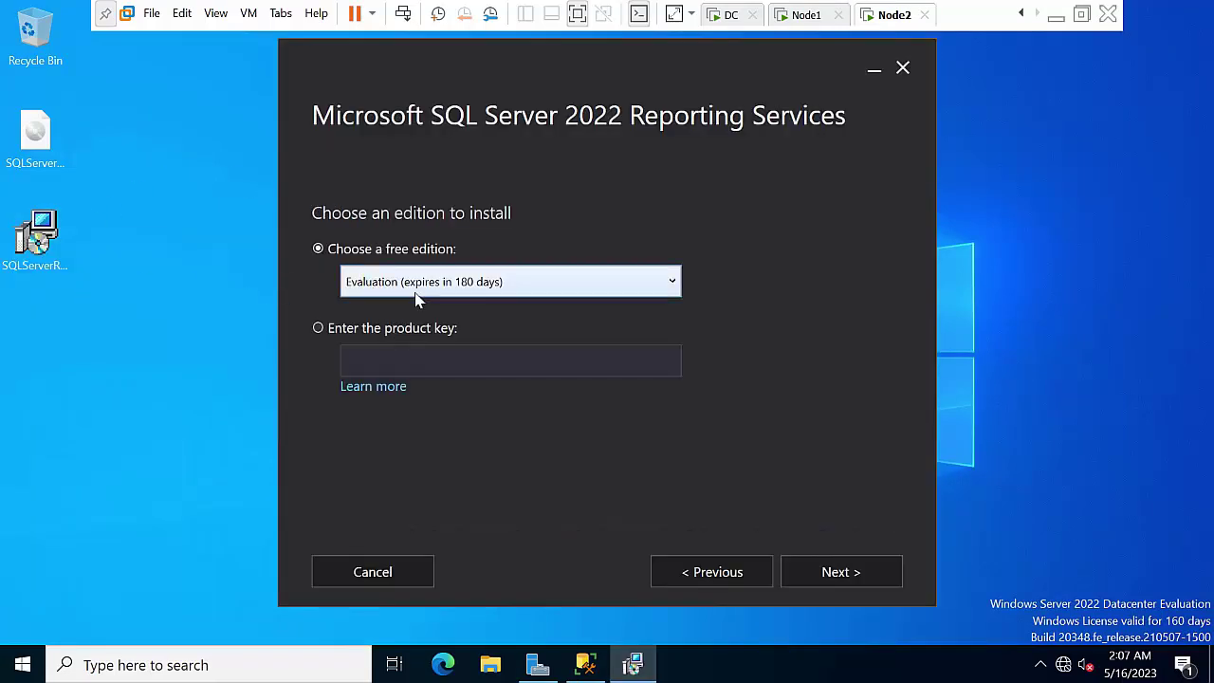
{"action": "left_click", "coordinate": [414, 289]}
{"action": "left_click", "coordinate": [418, 325]}
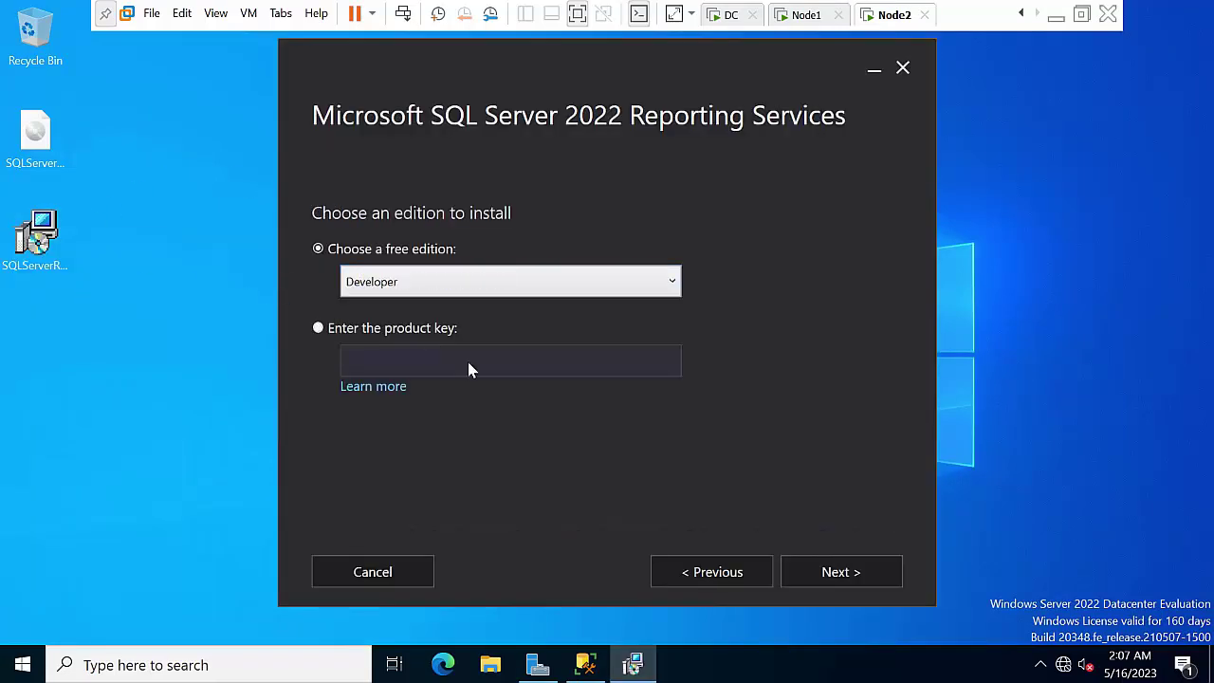
{"action": "left_click", "coordinate": [862, 569]}
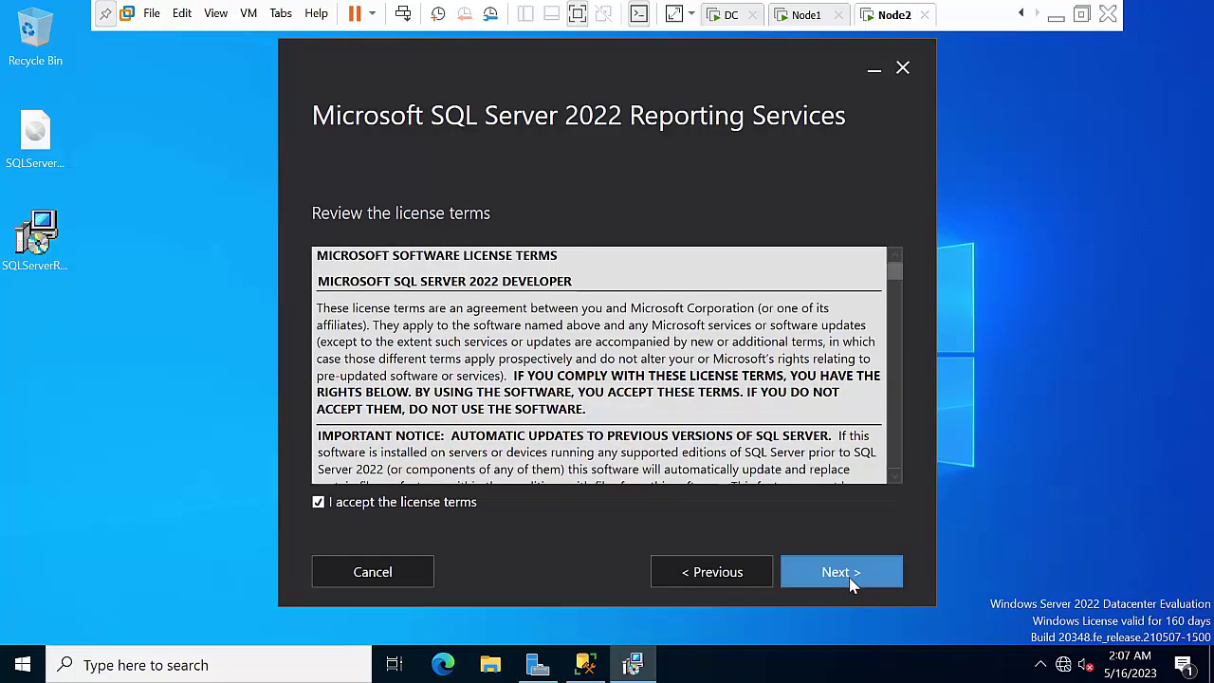
{"action": "left_click", "coordinate": [851, 580]}
{"action": "left_click", "coordinate": [851, 575]}
{"action": "left_click", "coordinate": [847, 575]}
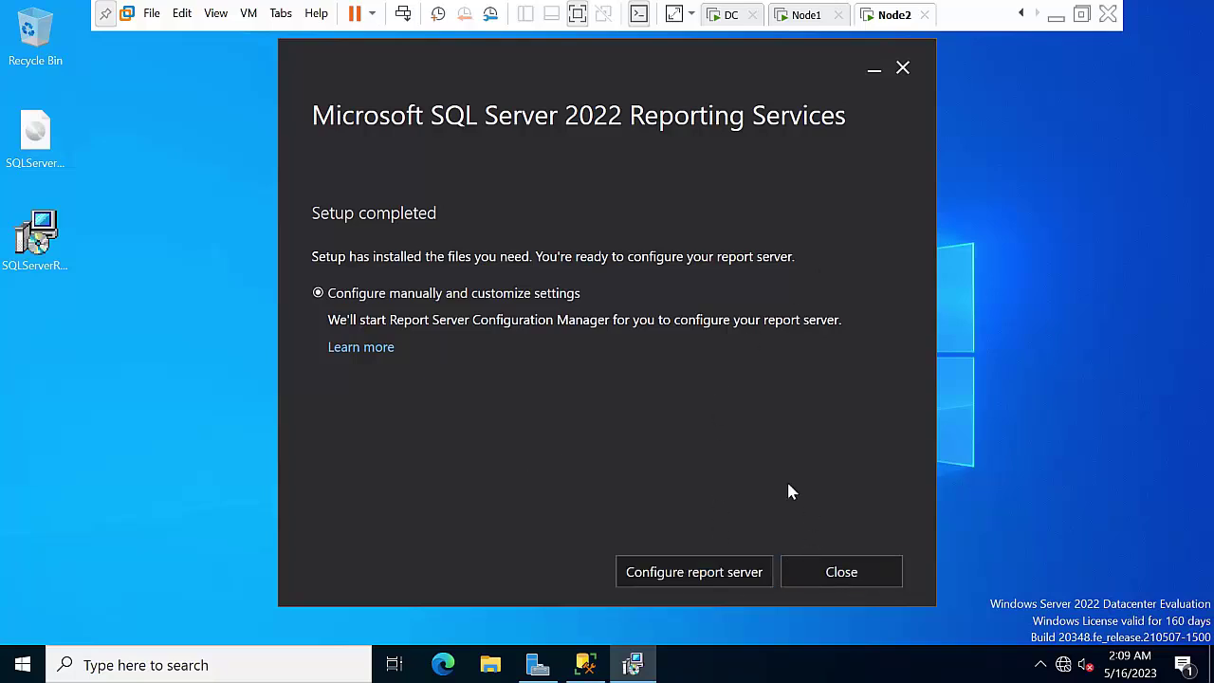
{"action": "left_click", "coordinate": [876, 70]}
Back on Node1, launch Report Server Configuration Manager and connect to the NODE1 SSRS instance.
{"action": "left_click", "coordinate": [801, 15]}
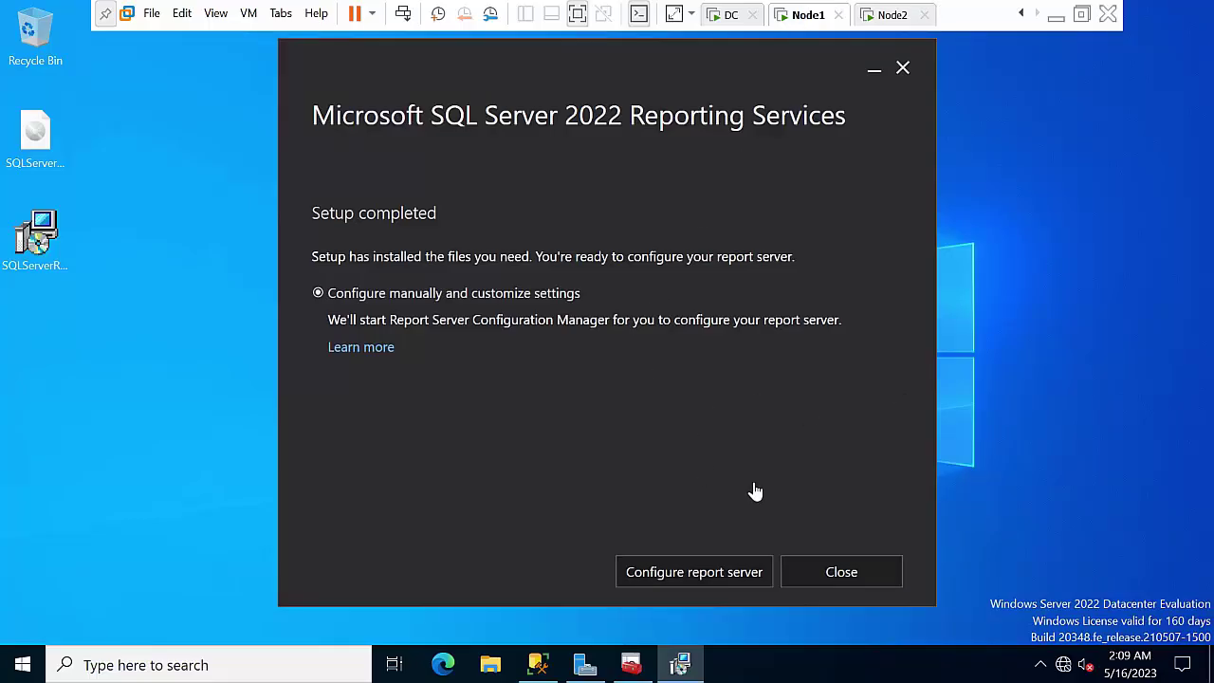
{"action": "left_click", "coordinate": [727, 569]}
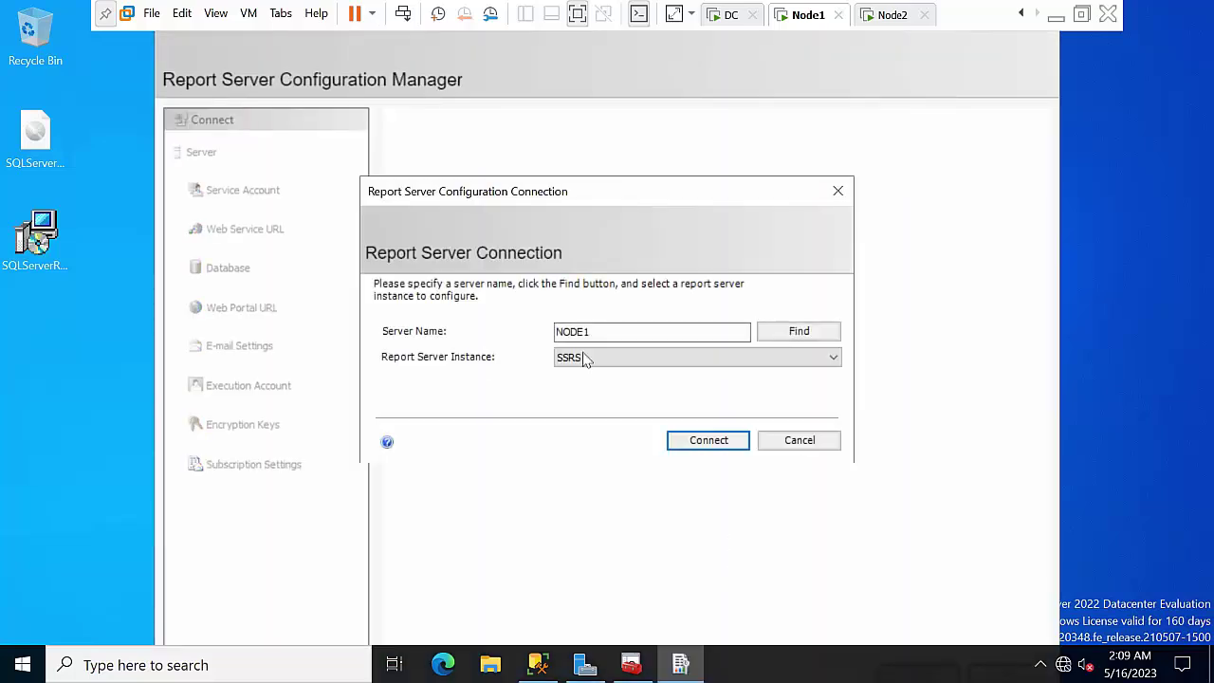
{"action": "left_click", "coordinate": [713, 442]}
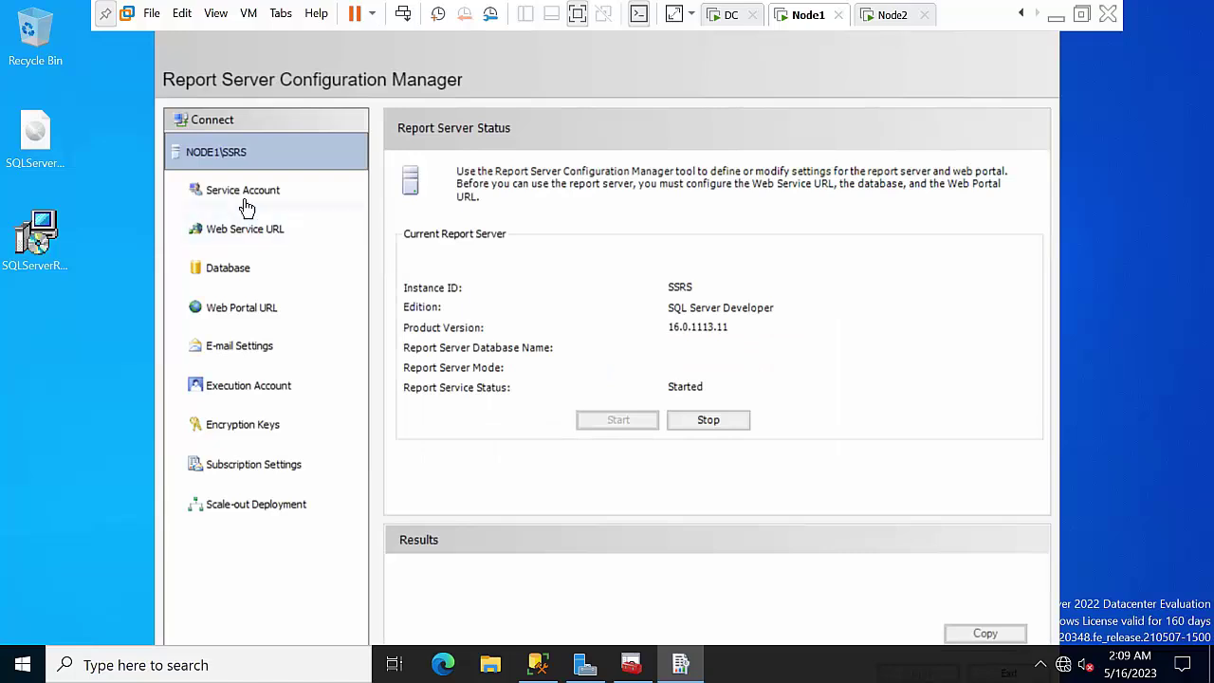
Set the service account to the abc domain administrator with its password and apply.
{"action": "left_click", "coordinate": [245, 201]}
{"action": "left_click", "coordinate": [621, 269]}
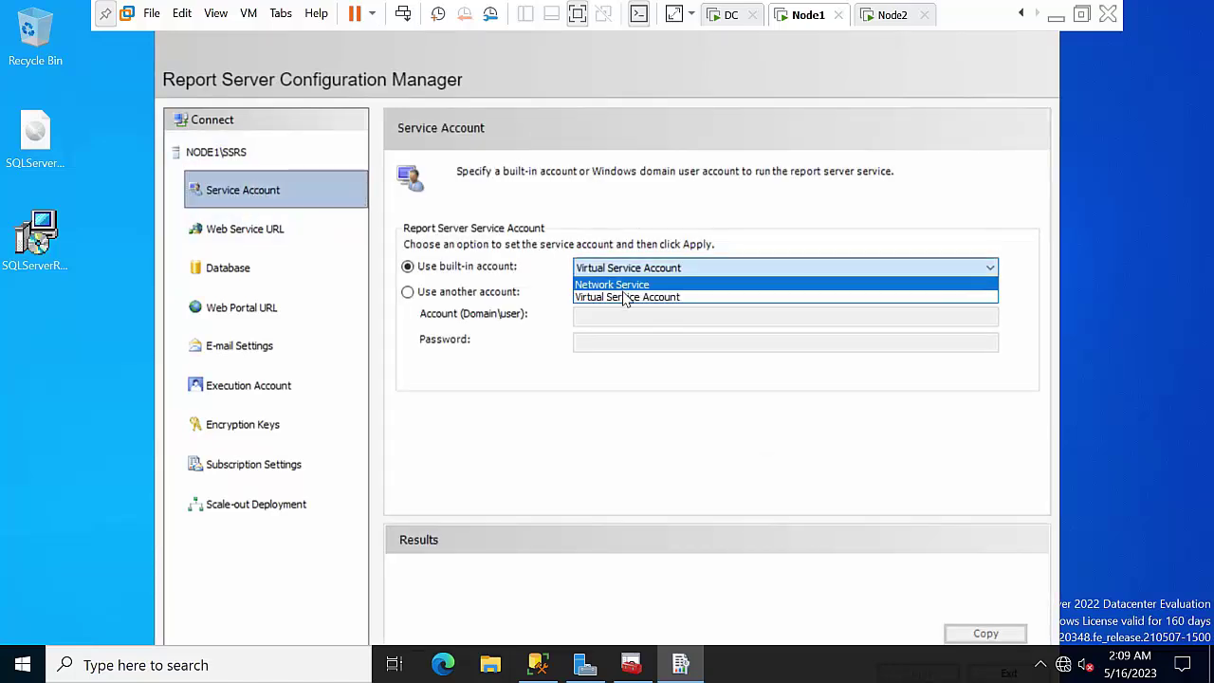
{"action": "left_click", "coordinate": [477, 312]}
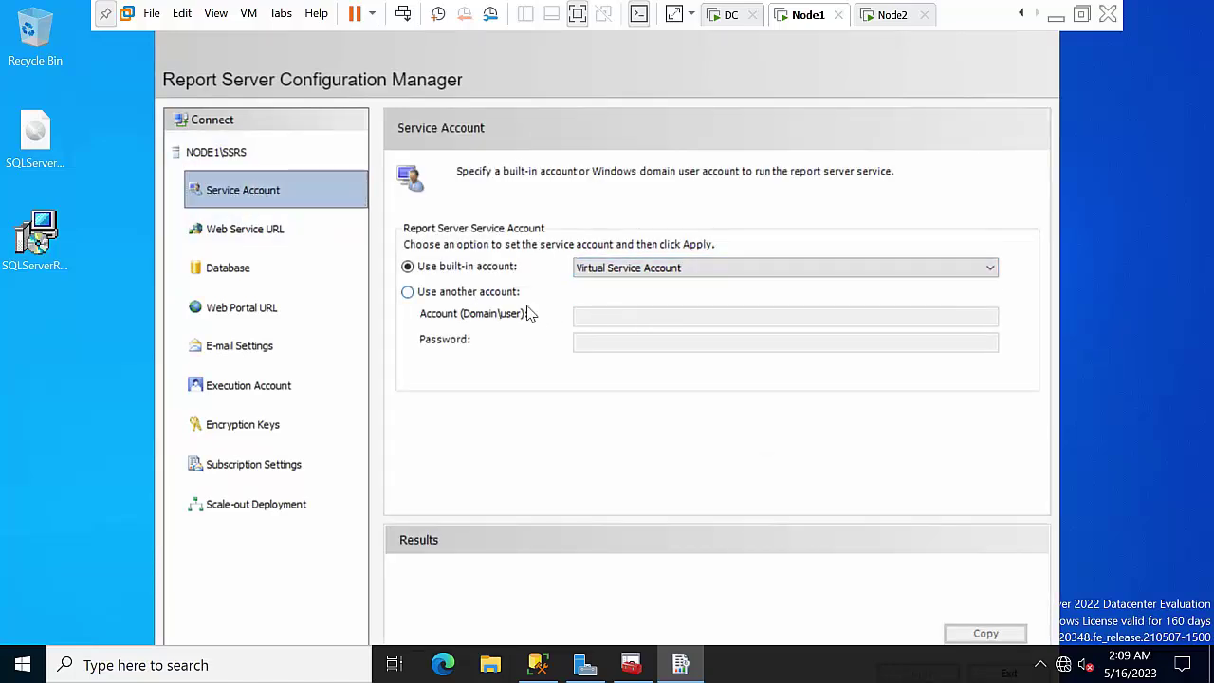
{"action": "left_click", "coordinate": [408, 291]}
{"action": "left_click", "coordinate": [650, 314]}
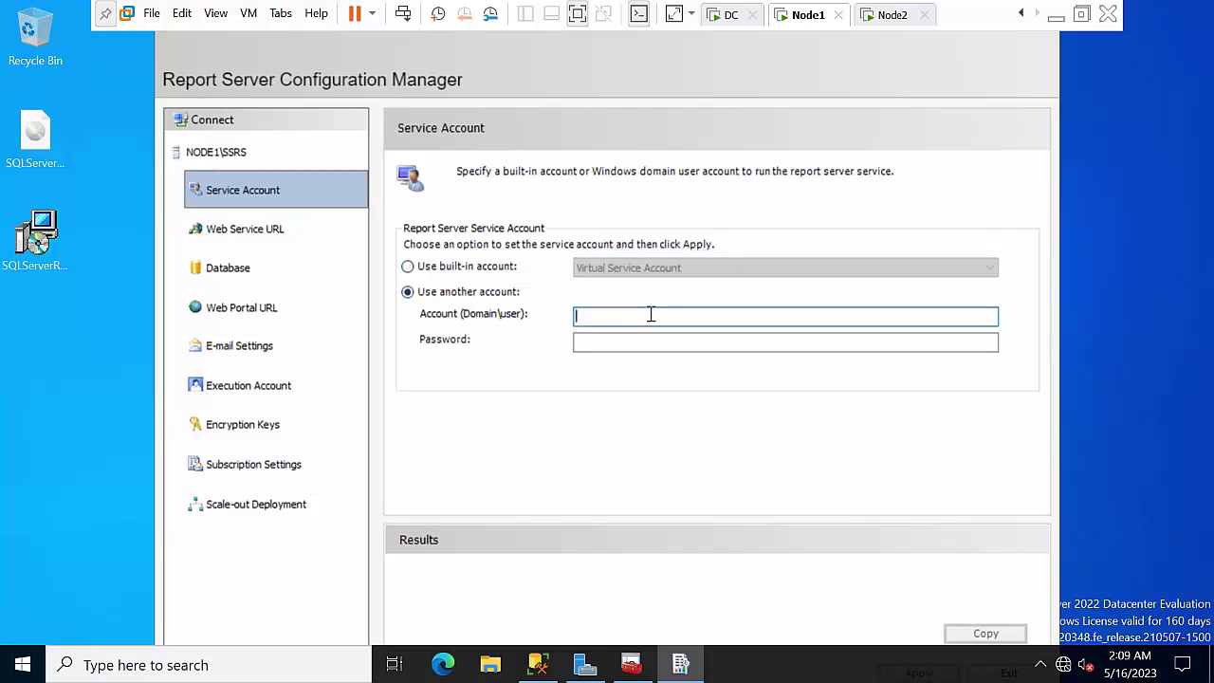
{"action": "type", "text": "abc\\ad"}
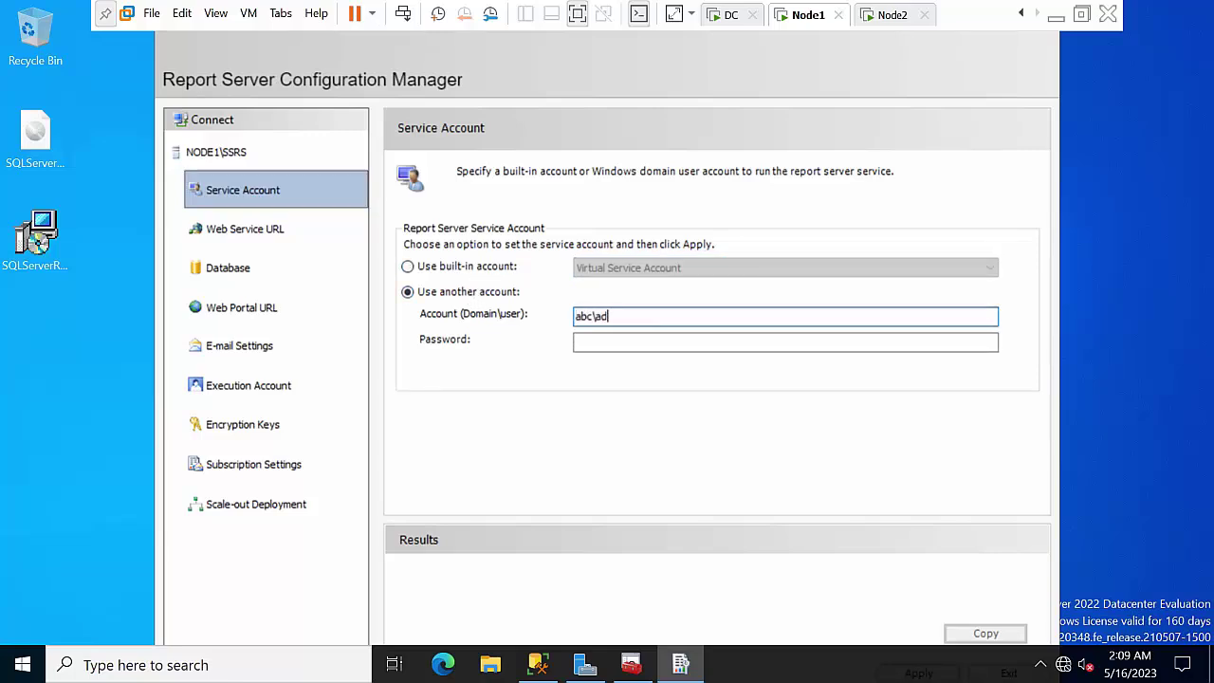
{"action": "type", "text": "ministrator"}
{"action": "left_click", "coordinate": [627, 342]}
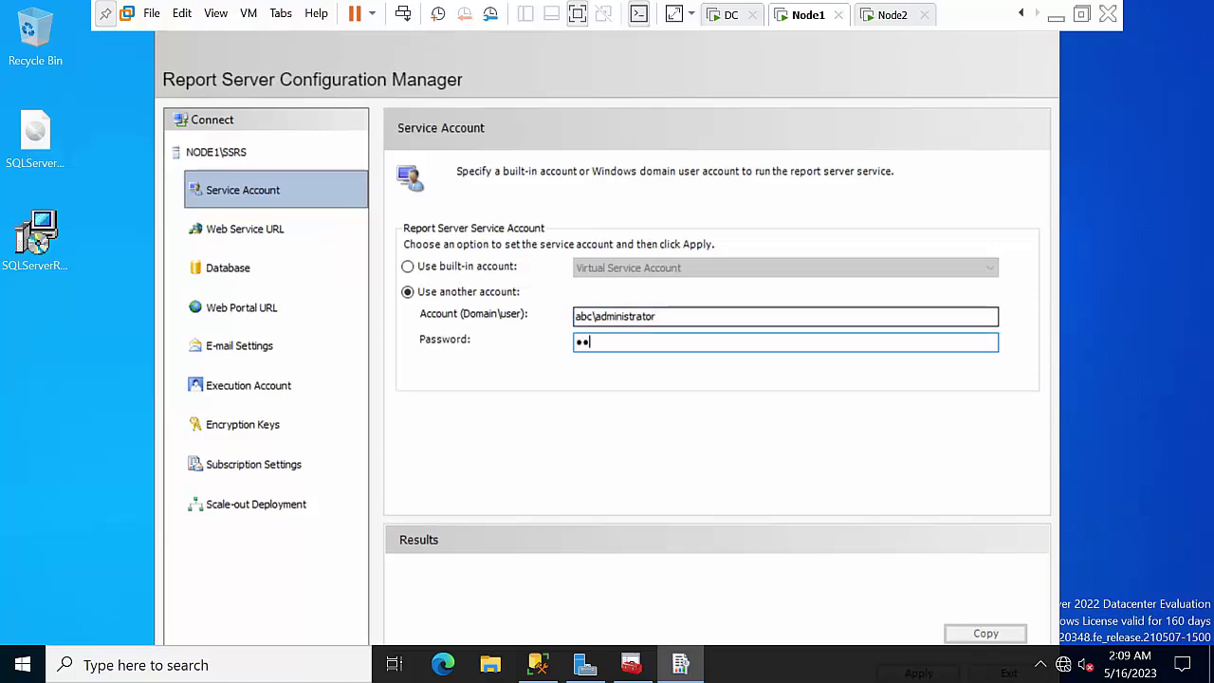
{"action": "left_click", "coordinate": [105, 13]}
{"action": "left_click", "coordinate": [994, 14]}
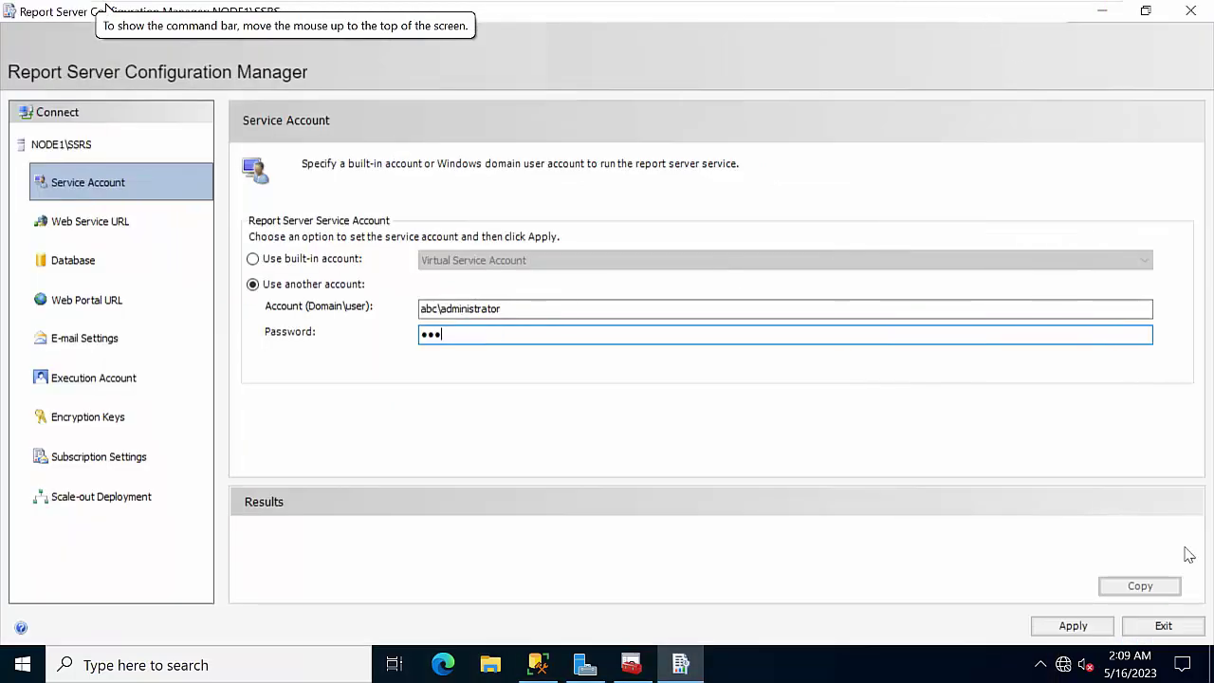
{"action": "left_click", "coordinate": [1081, 627]}
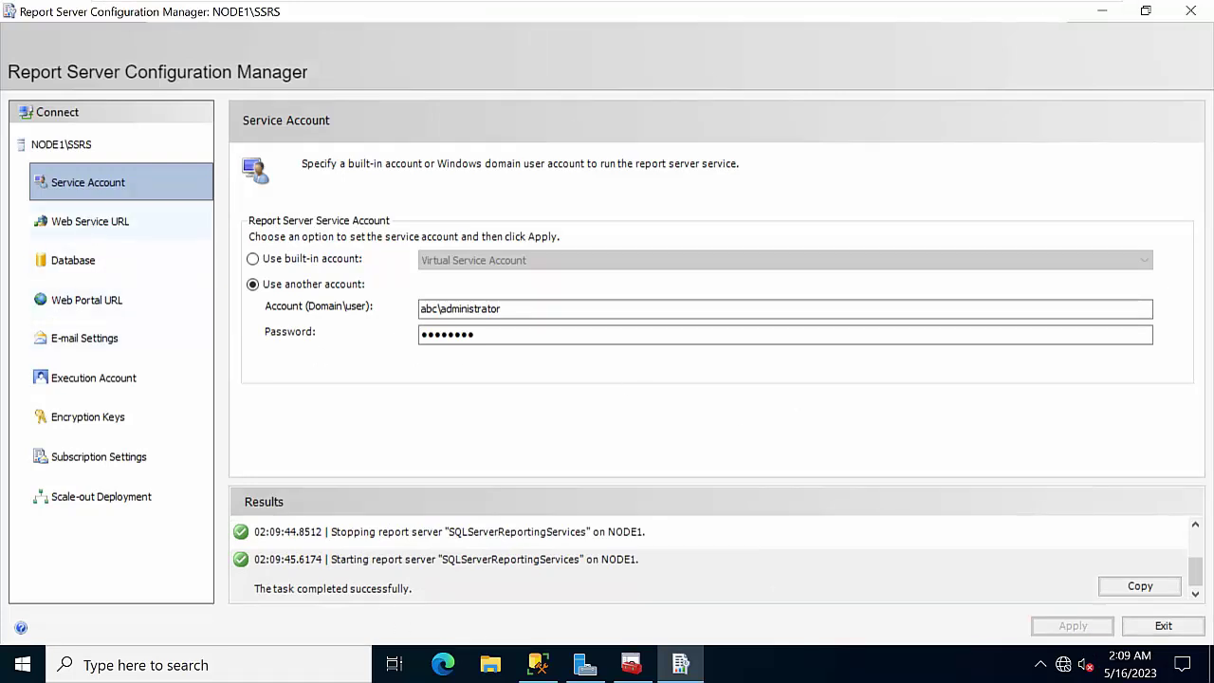
{"action": "left_click", "coordinate": [88, 221]}
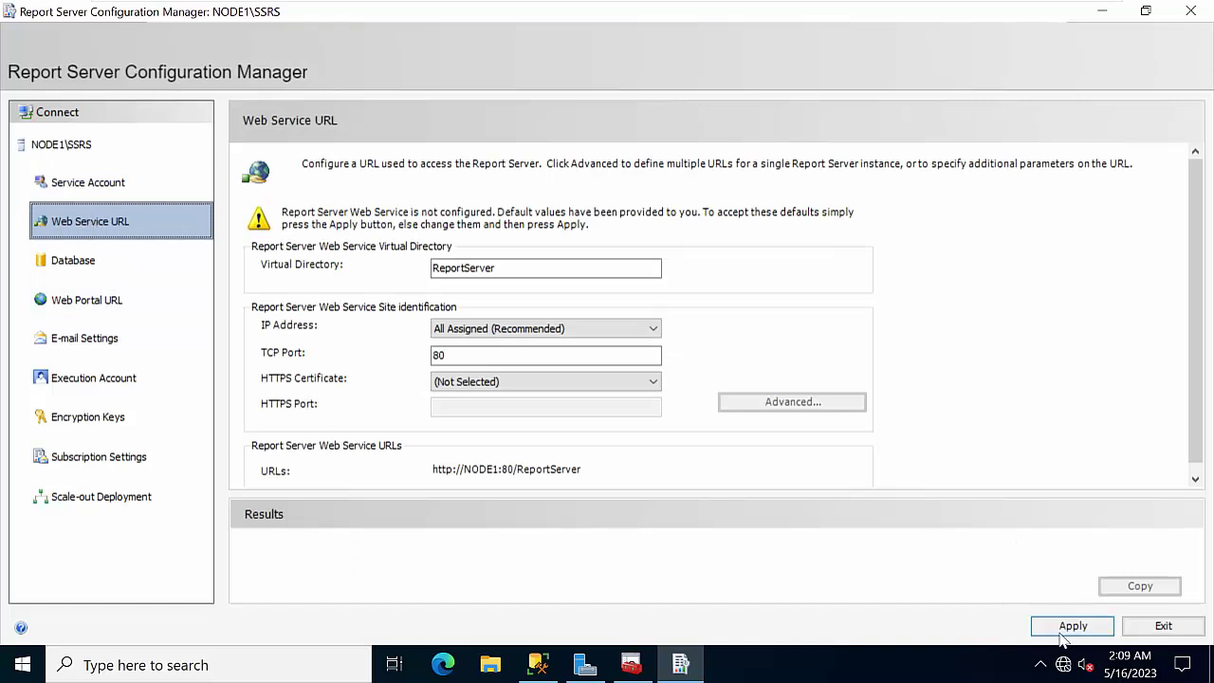
{"action": "left_click", "coordinate": [1073, 625]}
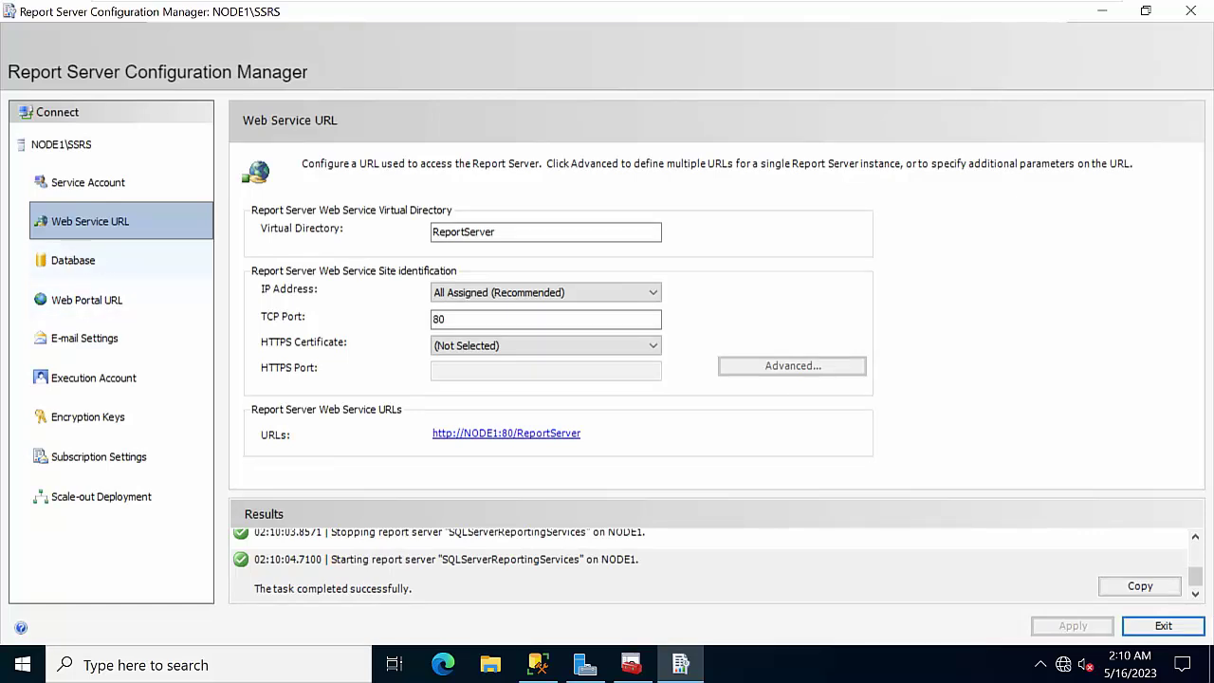
Start the Change Database wizard and choose to create a new report server database.
{"action": "left_click", "coordinate": [95, 269]}
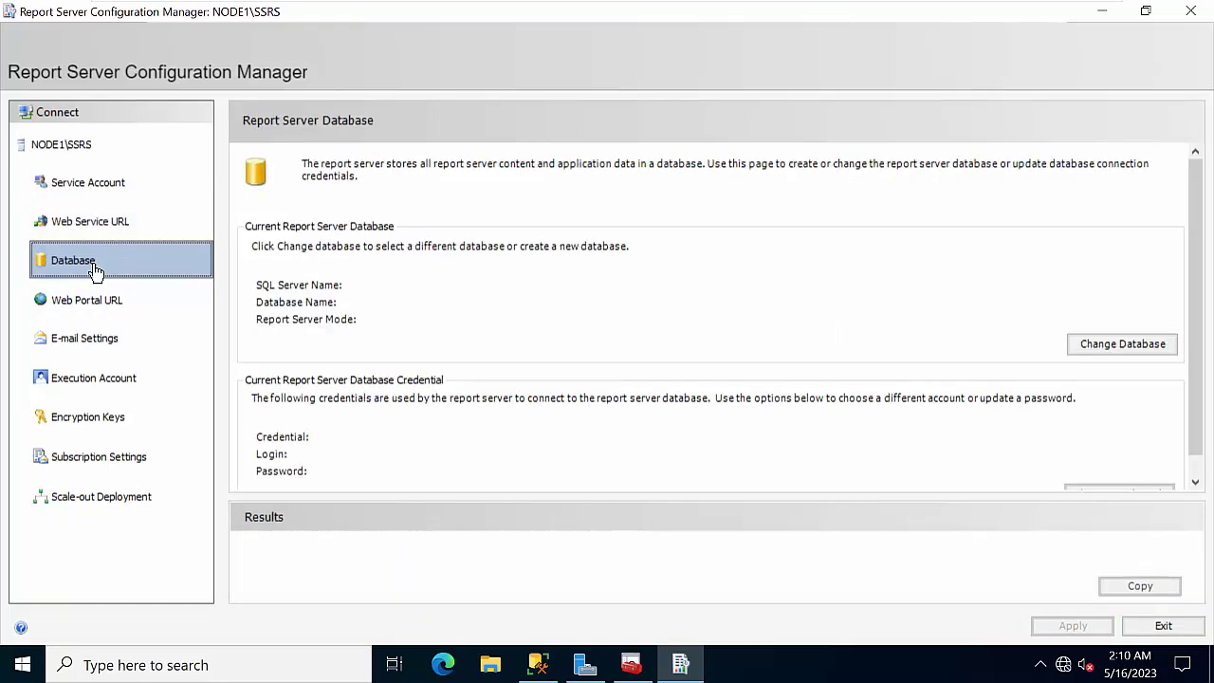
{"action": "left_click", "coordinate": [1108, 349]}
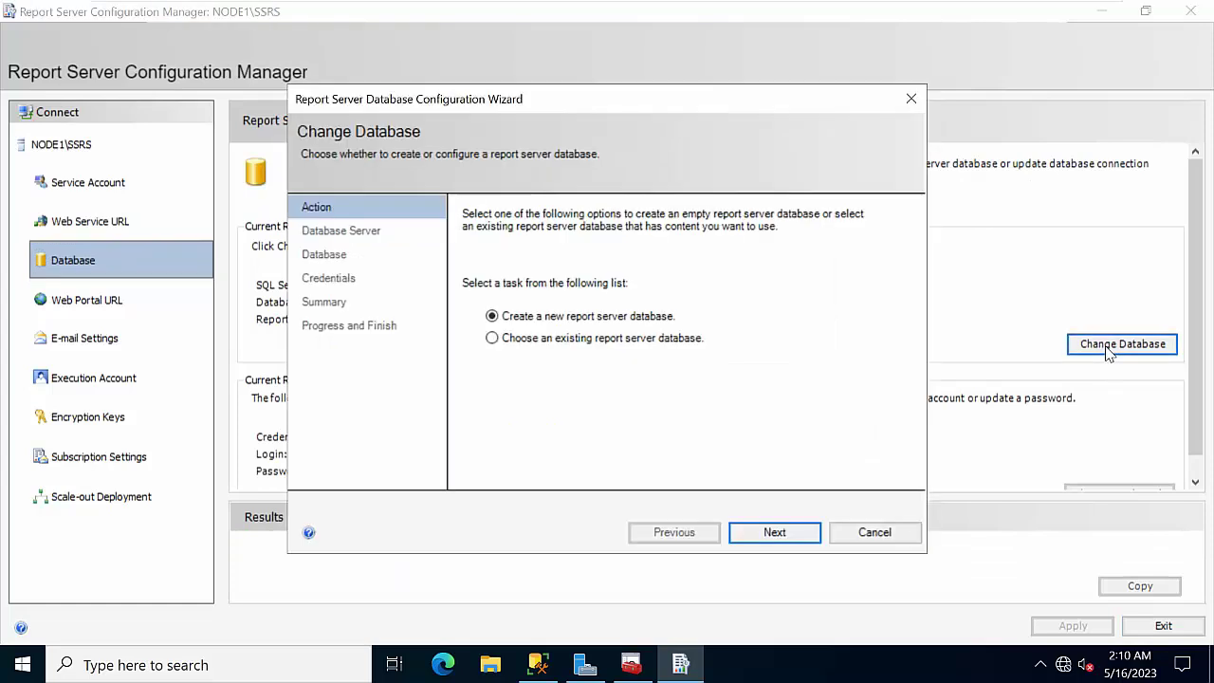
{"action": "left_click", "coordinate": [563, 339]}
{"action": "left_click", "coordinate": [546, 318]}
{"action": "left_click", "coordinate": [787, 536]}
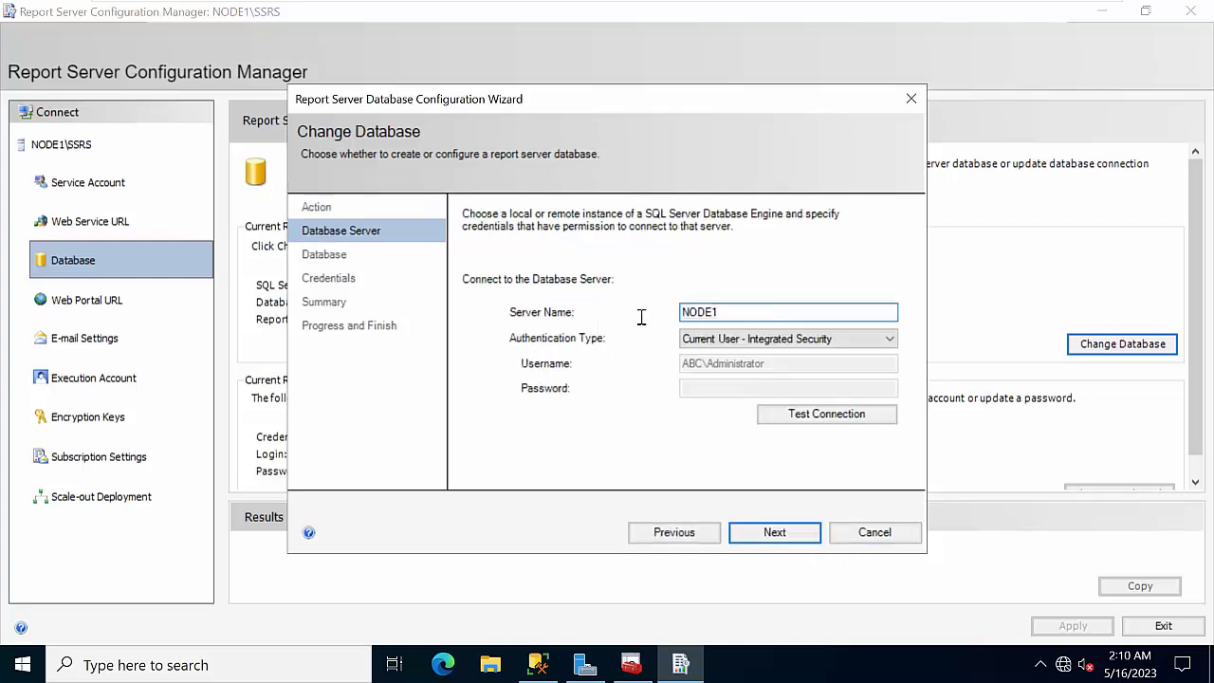
Target server Listen1, test the connection, and create the database with default settings.
{"action": "type", "text": "Listen1"}
{"action": "left_click", "coordinate": [812, 415]}
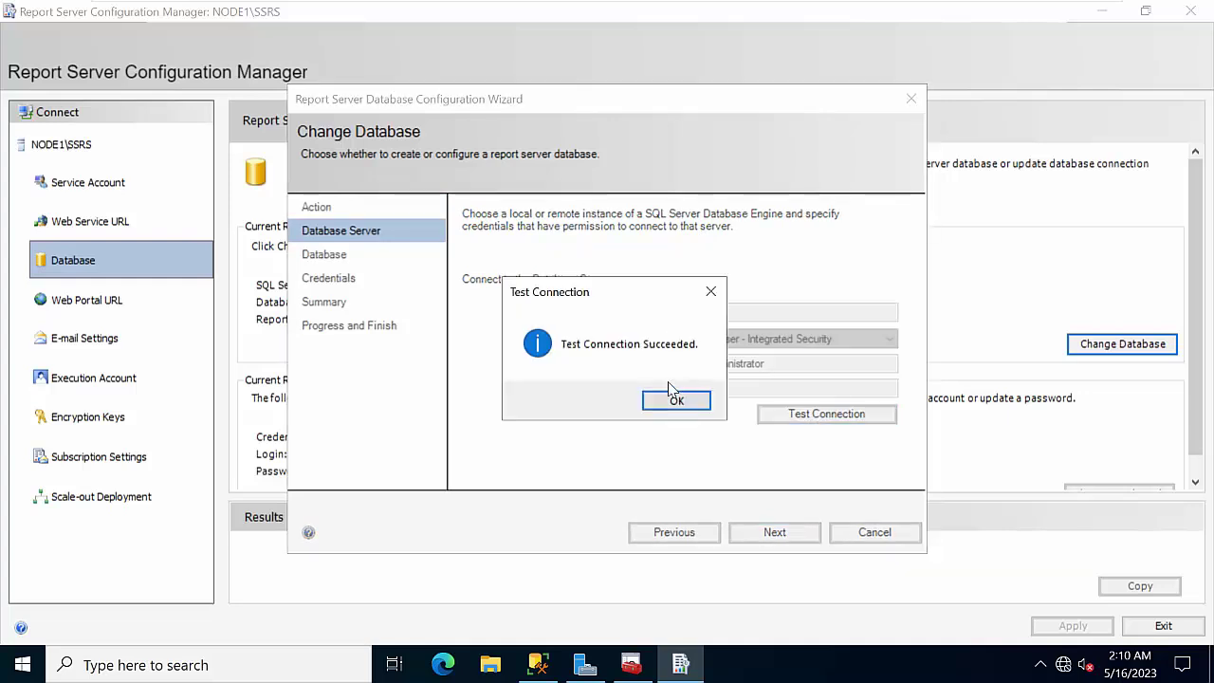
{"action": "left_click", "coordinate": [672, 398]}
{"action": "left_click", "coordinate": [772, 533]}
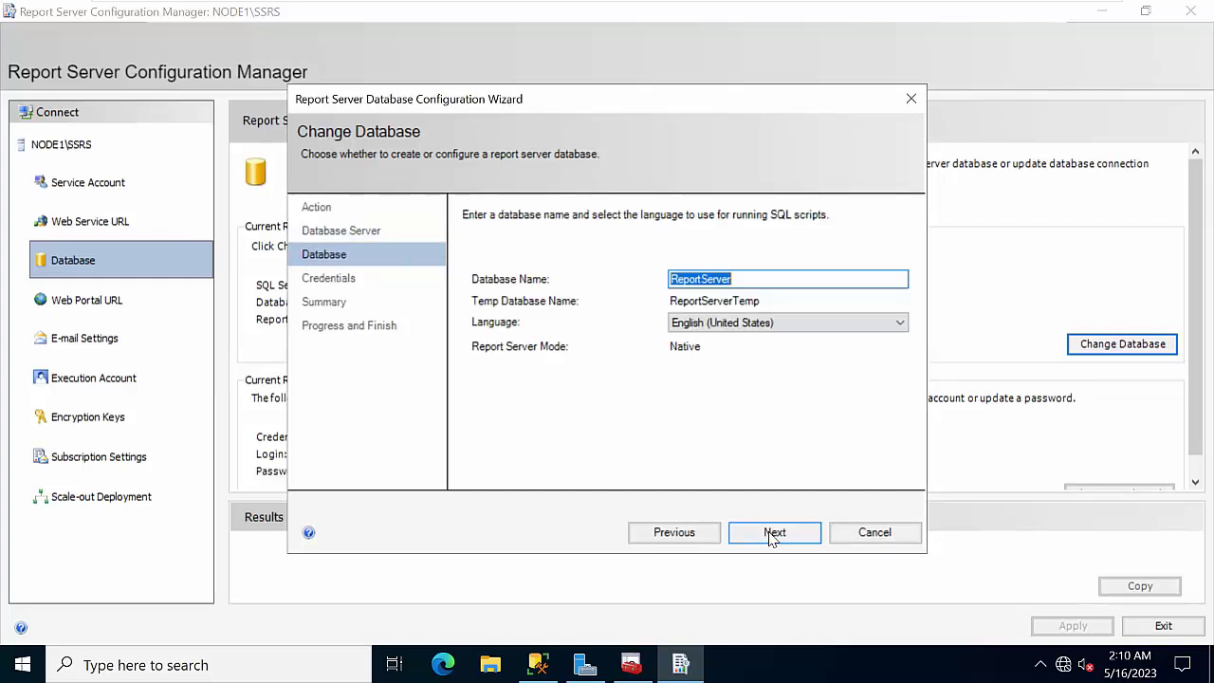
{"action": "left_click", "coordinate": [773, 533]}
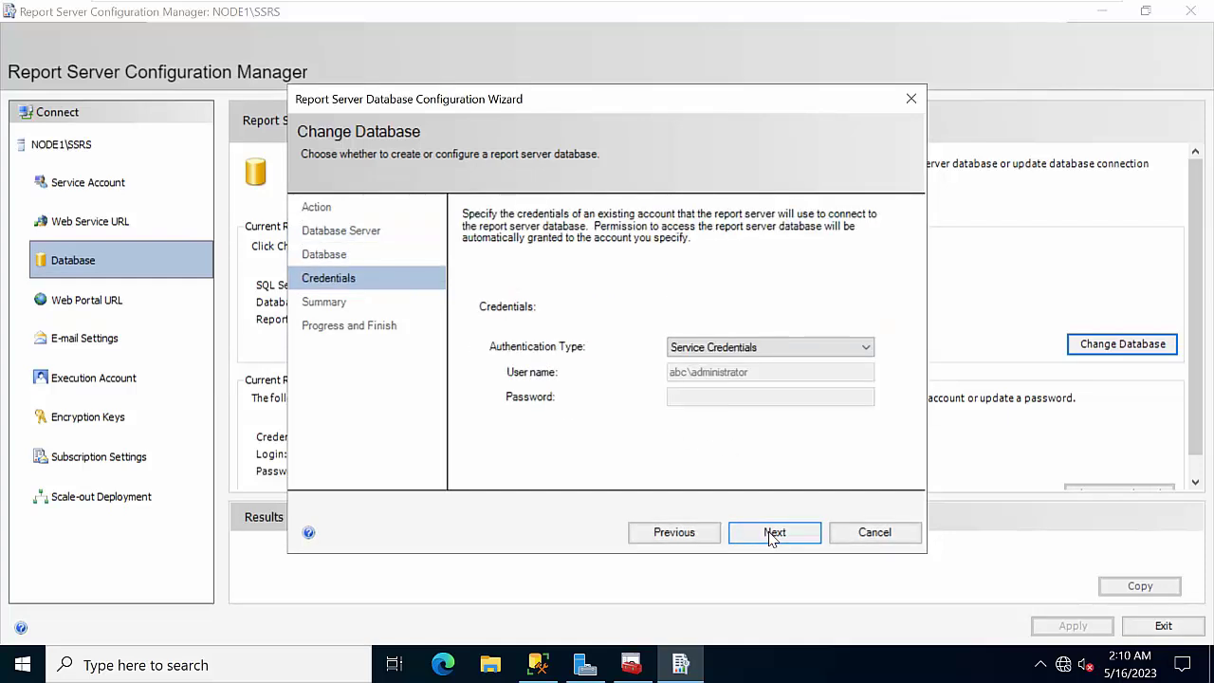
{"action": "left_click", "coordinate": [773, 532]}
{"action": "left_click", "coordinate": [772, 532]}
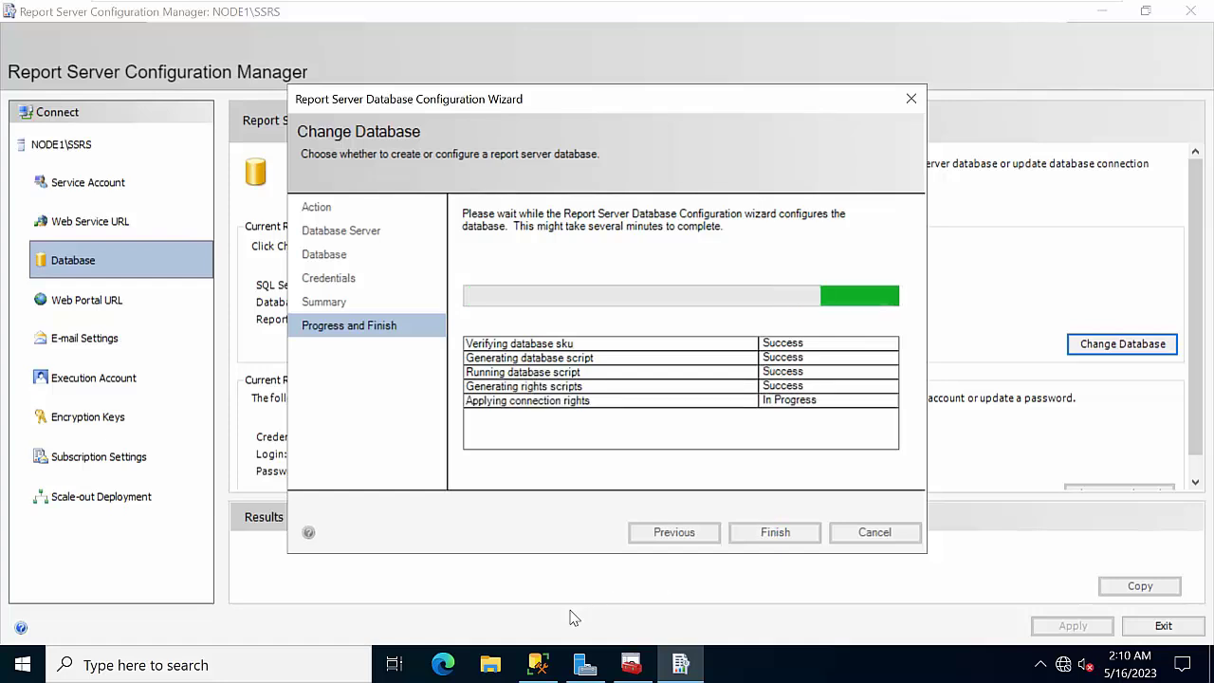
Check that ReportServer and ReportServerTempDB appear under NODE1 Databases in Management Studio.
{"action": "left_click", "coordinate": [537, 665]}
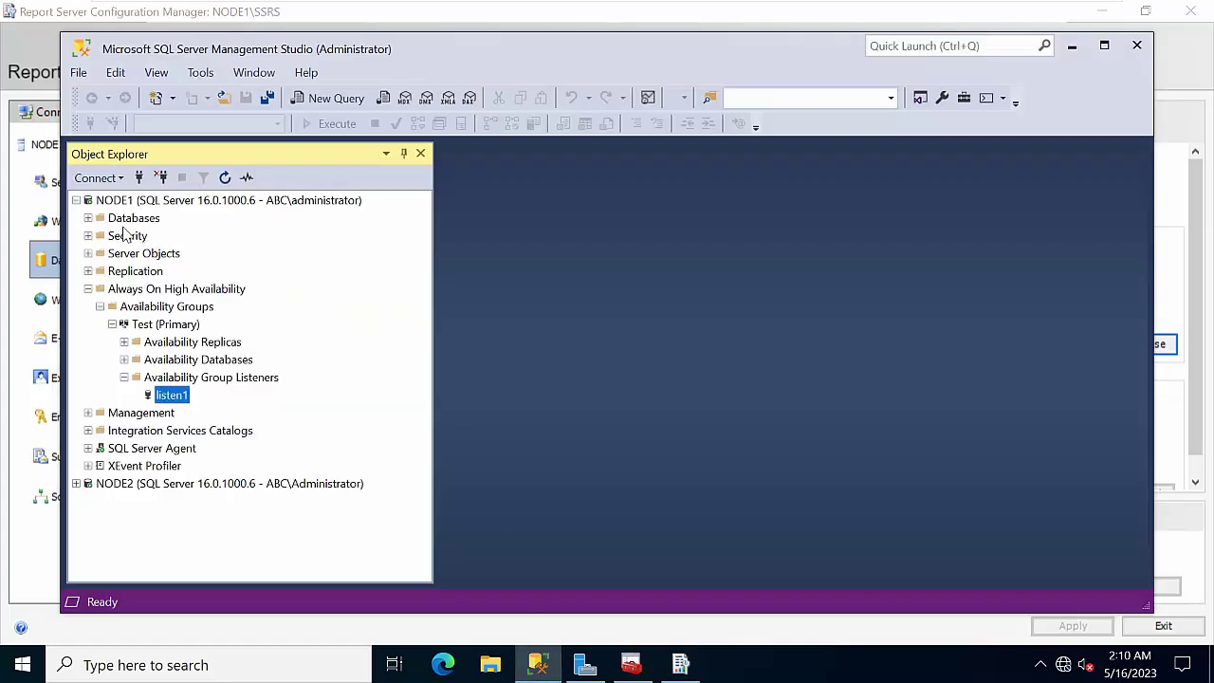
{"action": "double_click", "coordinate": [129, 219]}
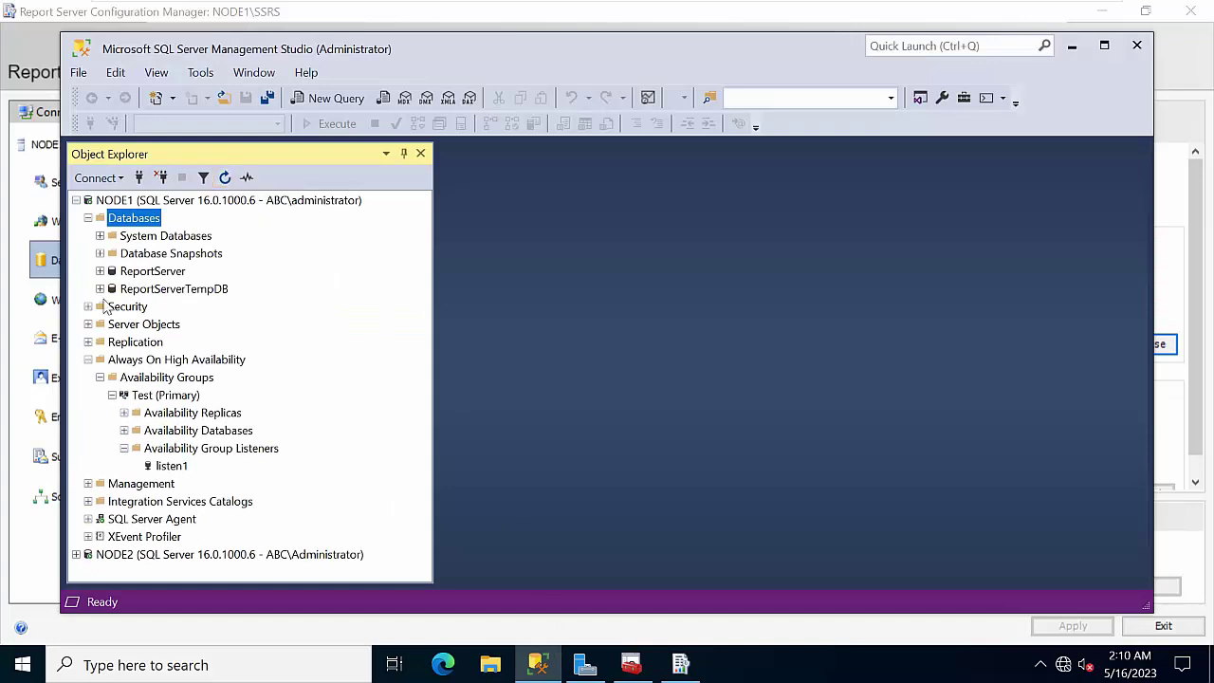
{"action": "left_click", "coordinate": [687, 665]}
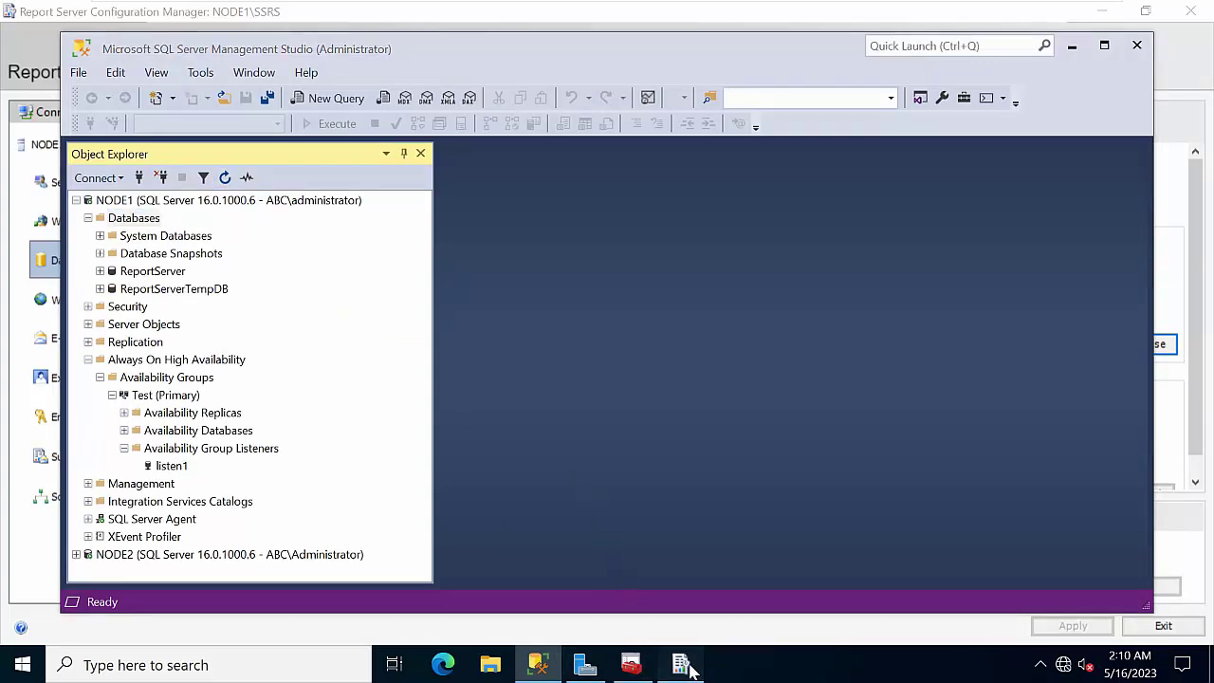
{"action": "left_click", "coordinate": [777, 535]}
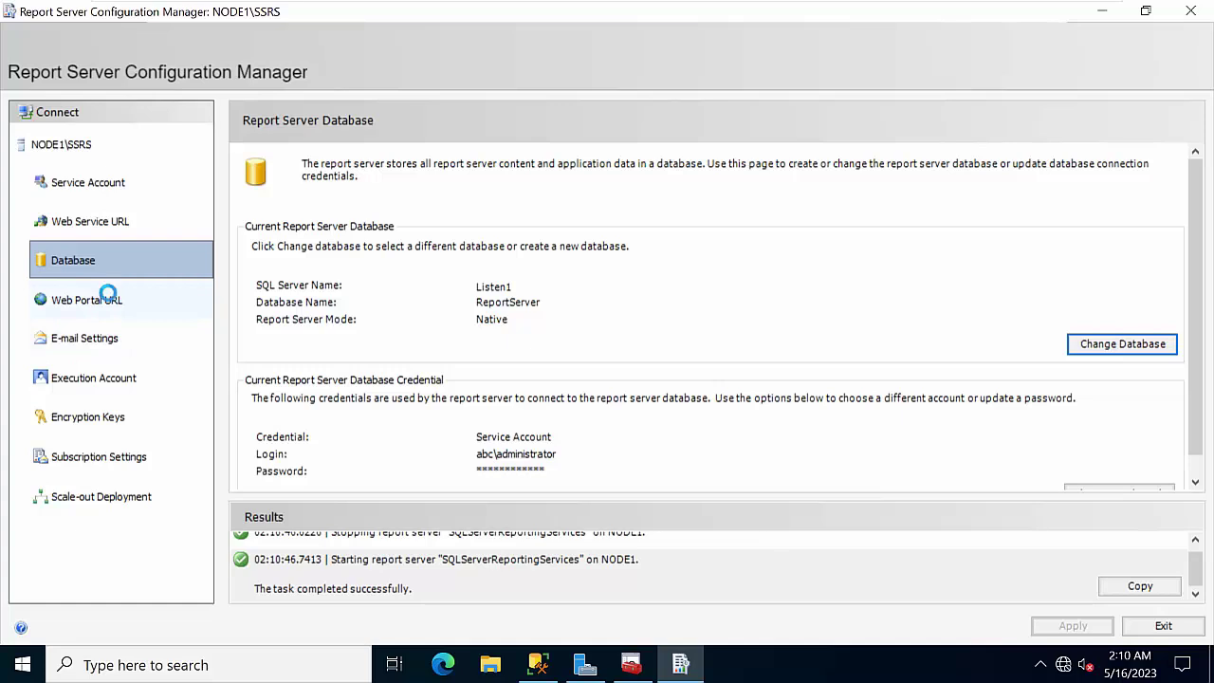
{"action": "left_click", "coordinate": [107, 297]}
{"action": "left_click", "coordinate": [1072, 624]}
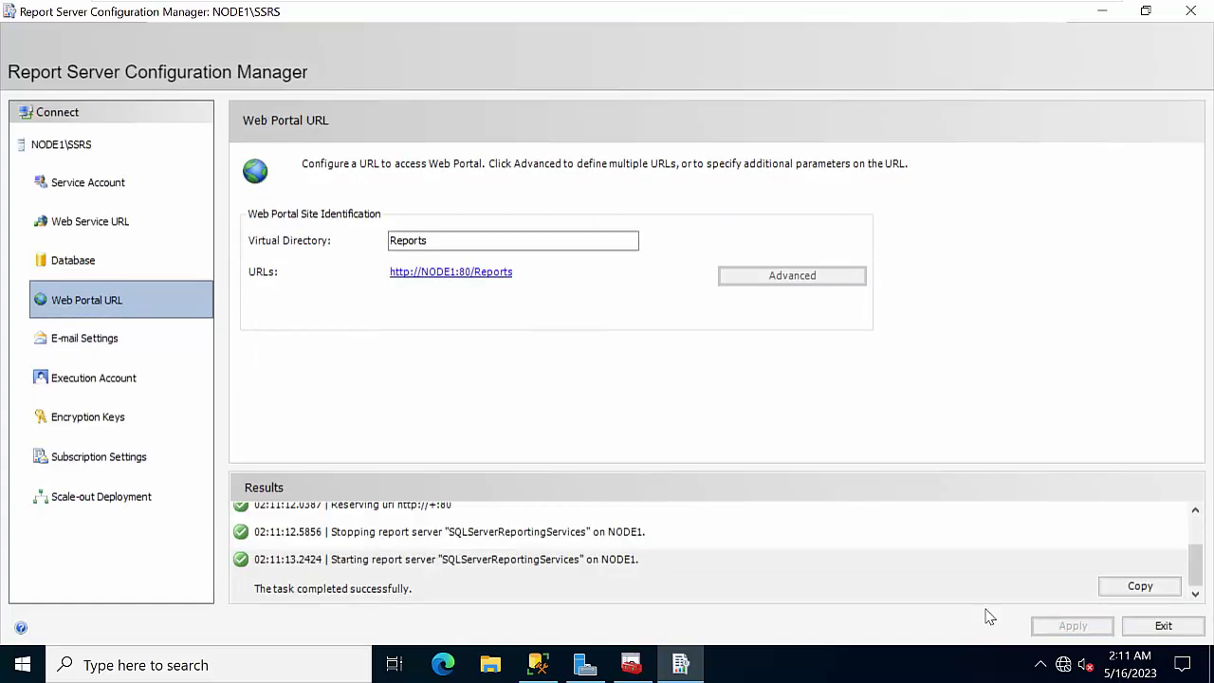
{"action": "left_click", "coordinate": [538, 664]}
Check that the ReportServer database's recovery model is already Full.
{"action": "right_click", "coordinate": [173, 274]}
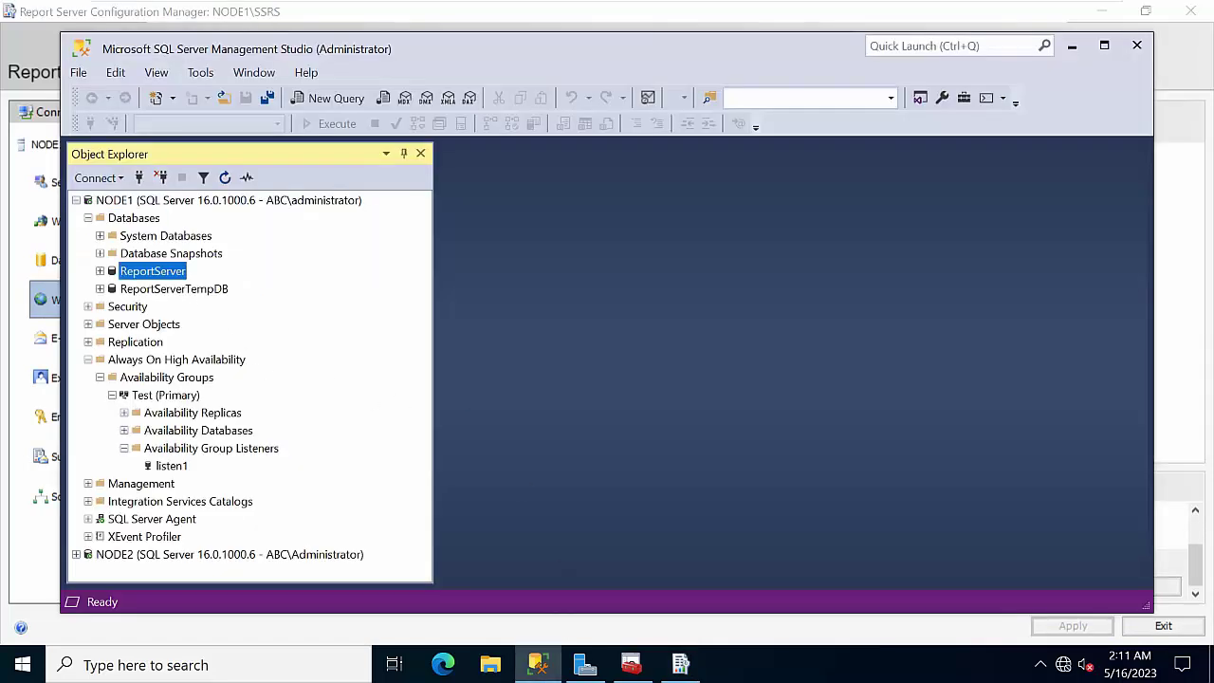
{"action": "left_click", "coordinate": [254, 556]}
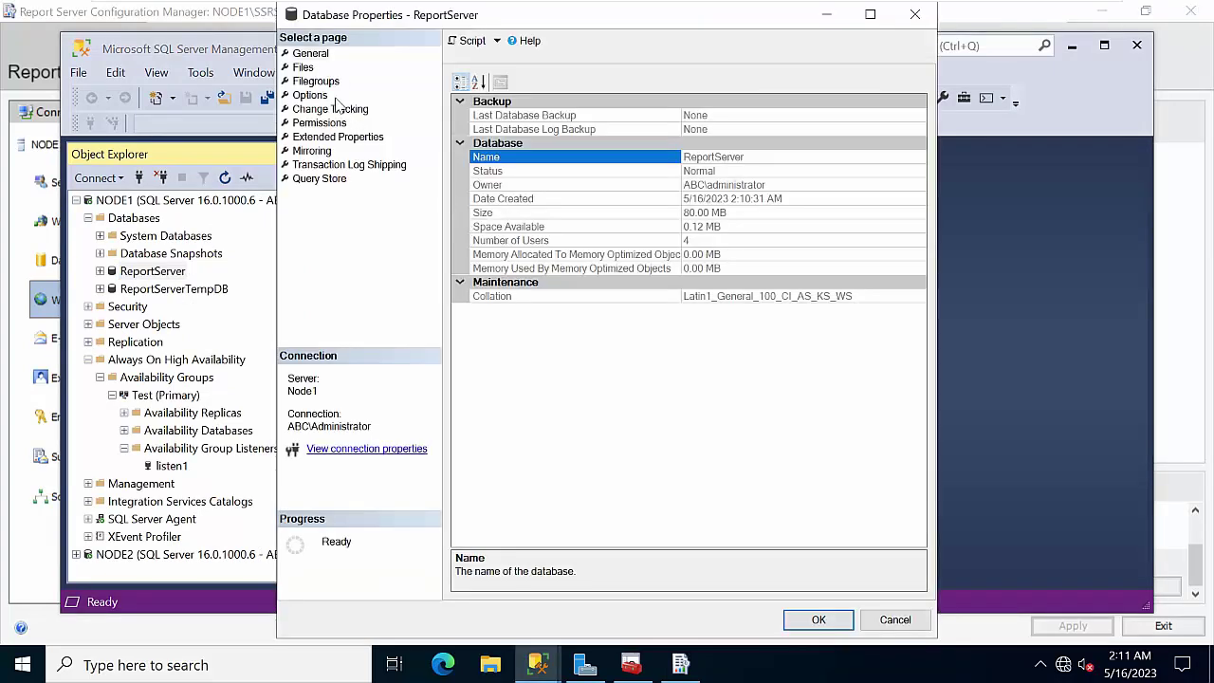
{"action": "left_click", "coordinate": [306, 95]}
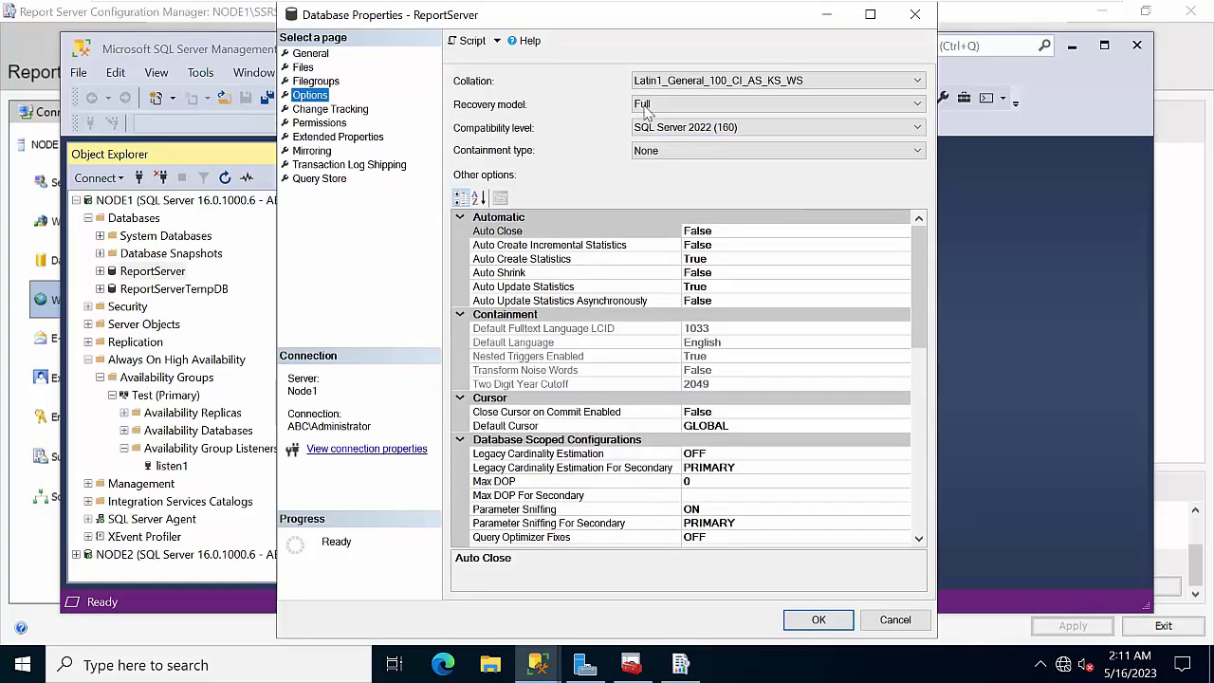
{"action": "left_click", "coordinate": [915, 16]}
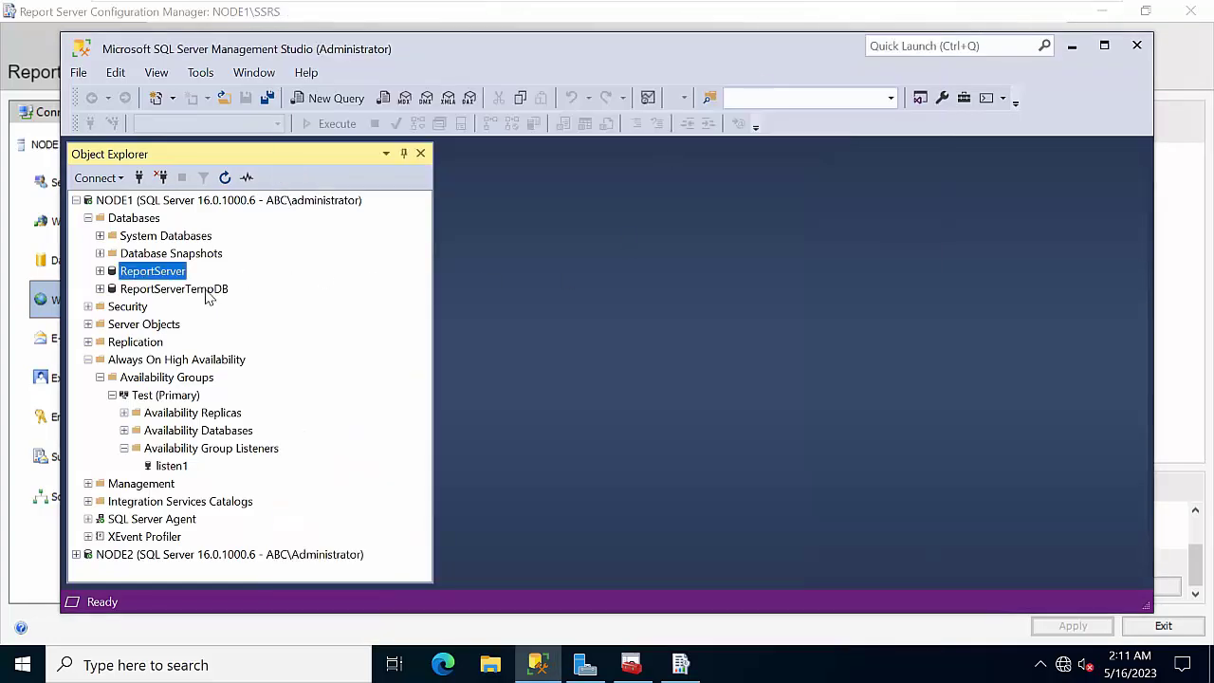
Change the ReportServerTempDB database's recovery model to Full.
{"action": "right_click", "coordinate": [208, 290]}
{"action": "left_click", "coordinate": [261, 573]}
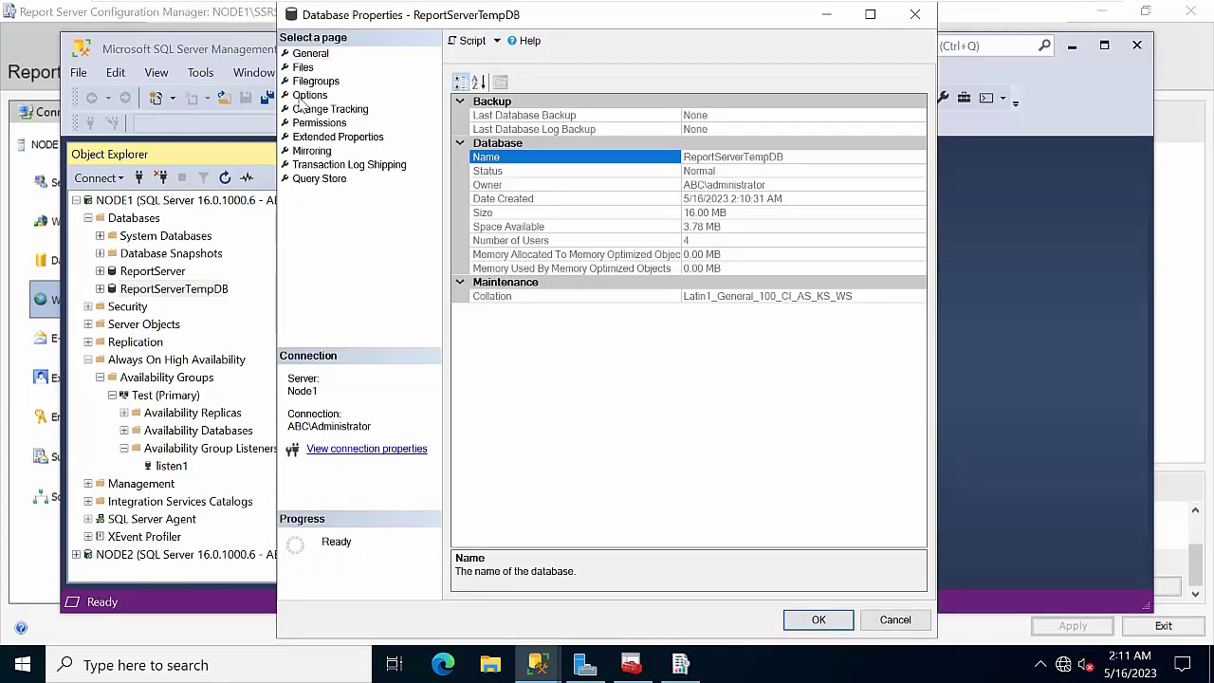
{"action": "left_click", "coordinate": [308, 95]}
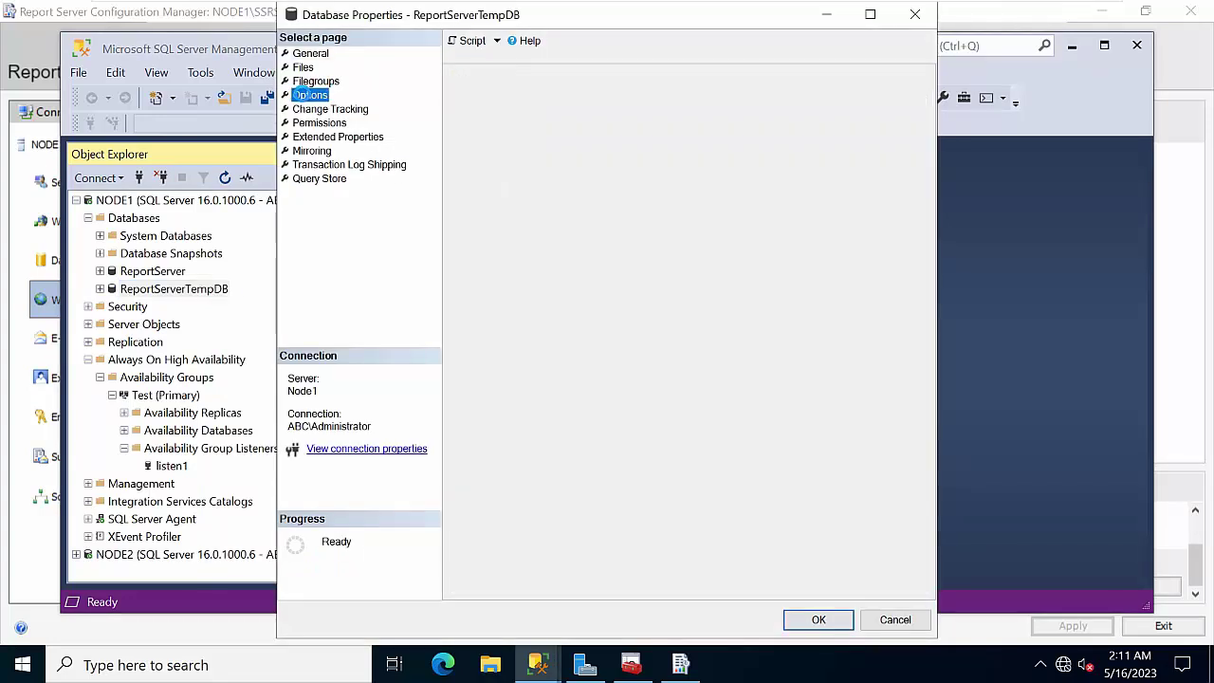
{"action": "left_click", "coordinate": [697, 105]}
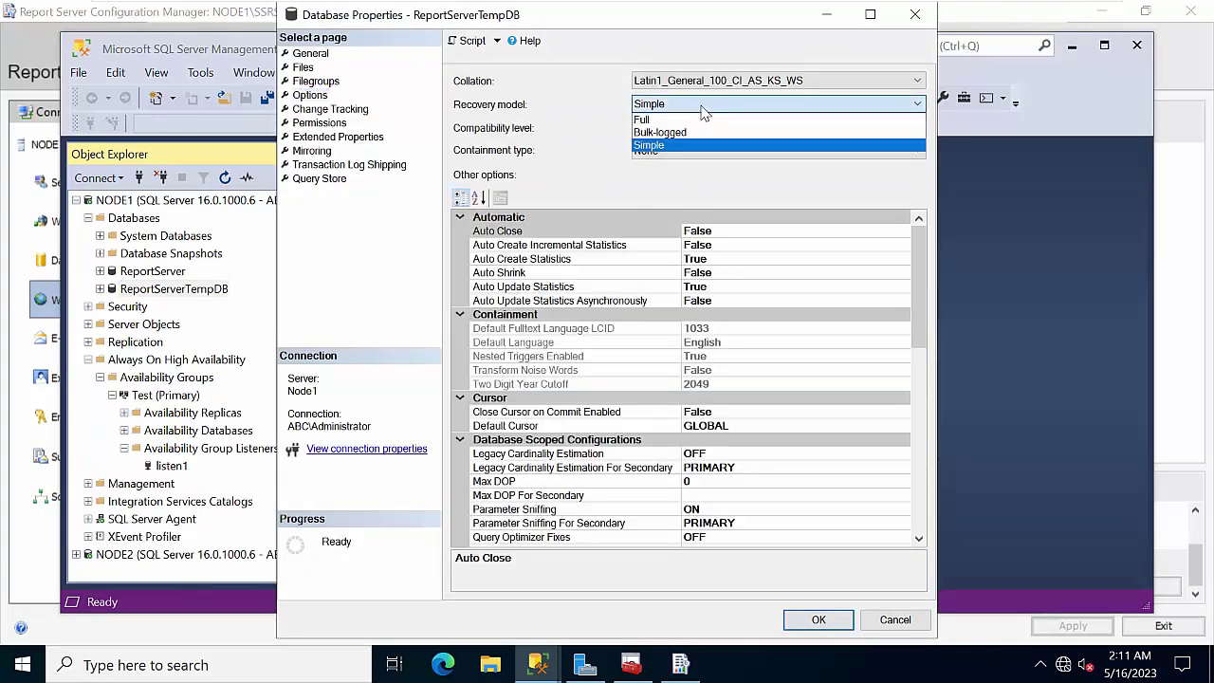
{"action": "left_click", "coordinate": [685, 119]}
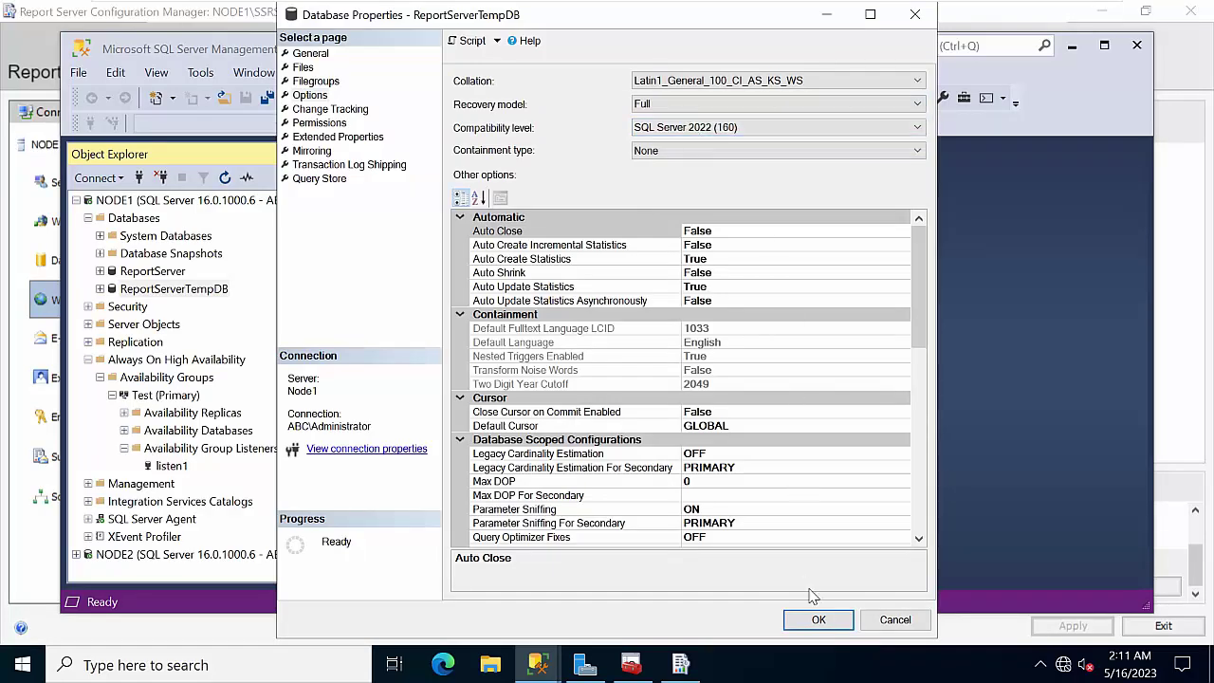
{"action": "left_click", "coordinate": [817, 619]}
Run a full backup of ReportServer to \\NODE1\Backups\Reportserver.bak.
{"action": "right_click", "coordinate": [150, 271]}
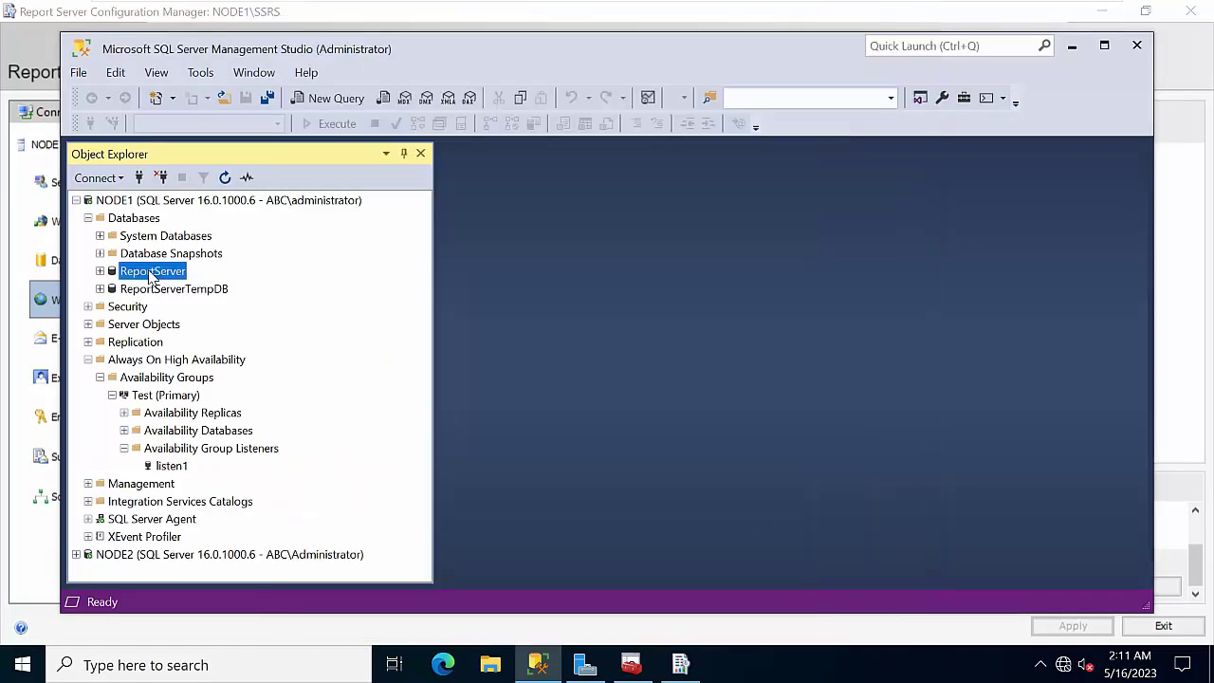
{"action": "mouse_move", "coordinate": [218, 340]}
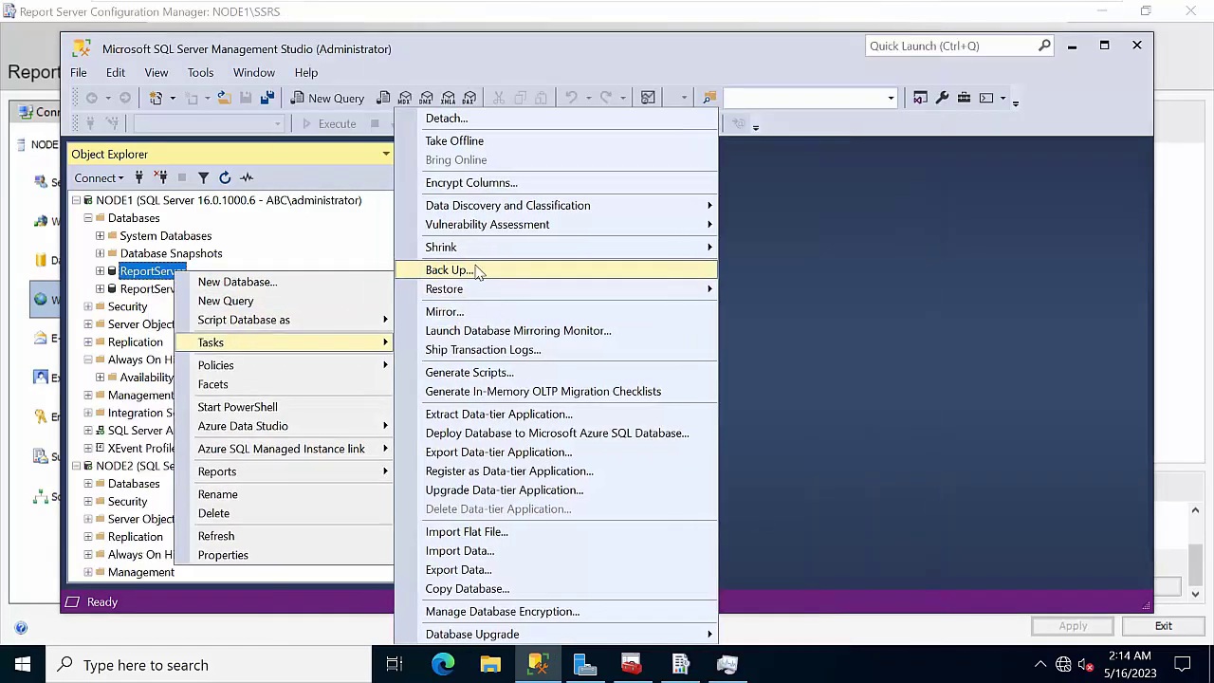
{"action": "left_click", "coordinate": [475, 270]}
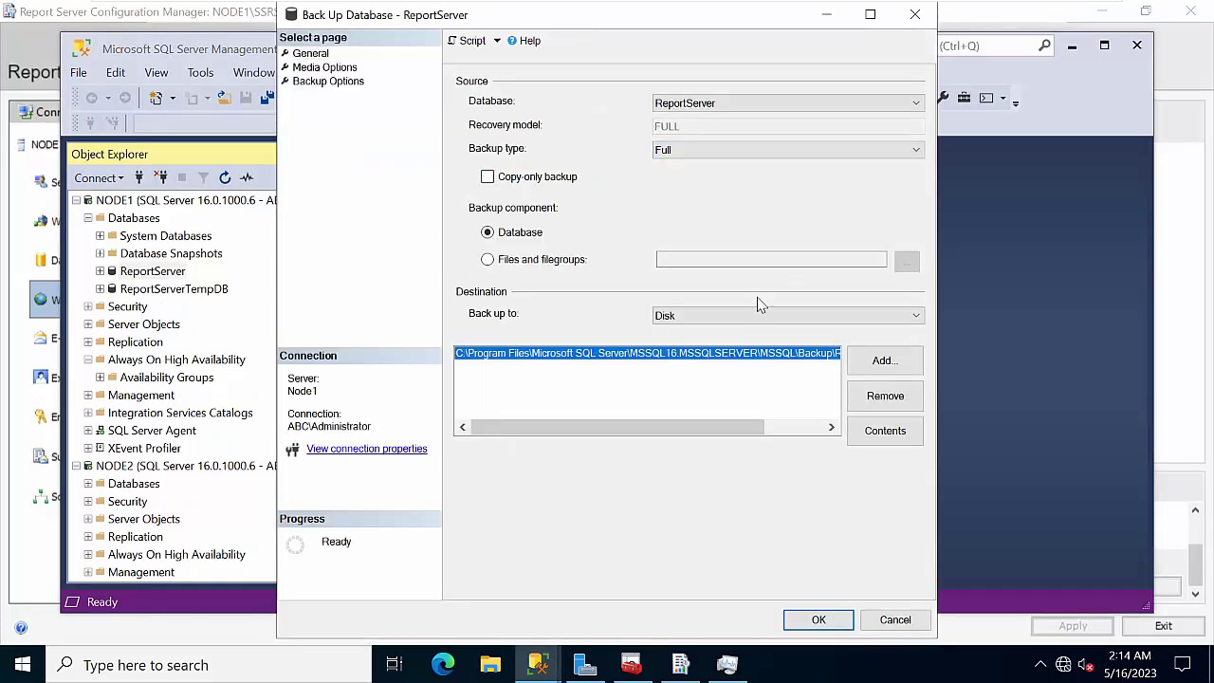
{"action": "left_click", "coordinate": [885, 396]}
{"action": "left_click", "coordinate": [880, 358]}
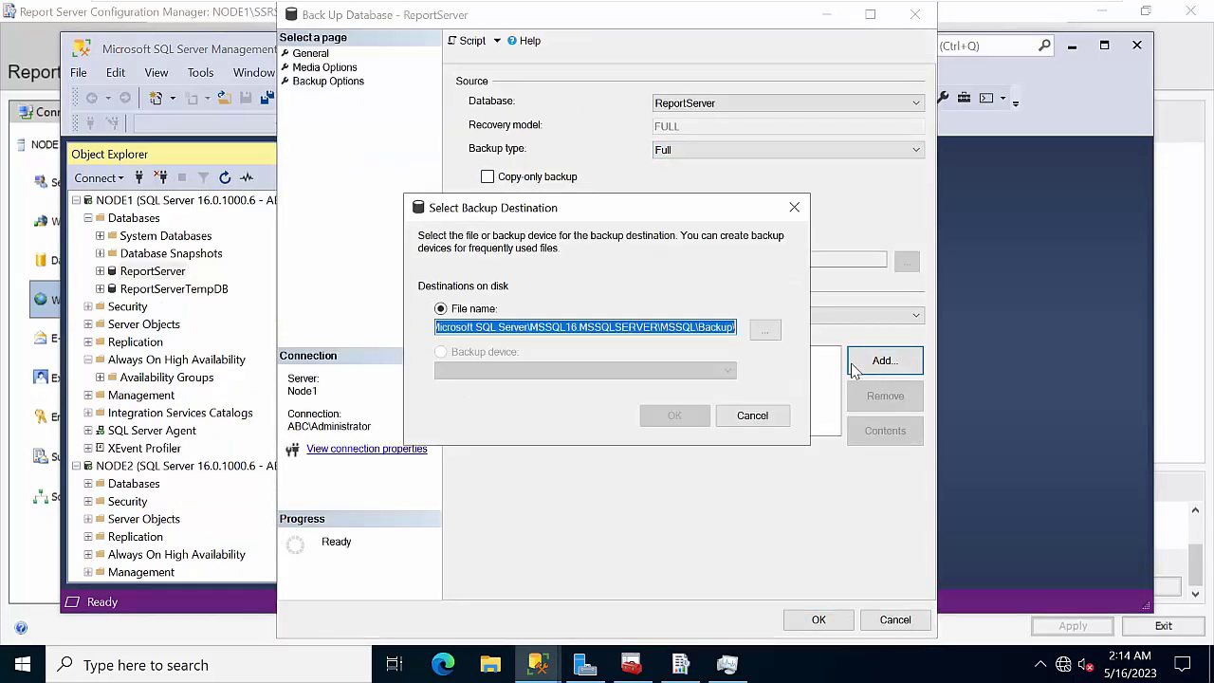
{"action": "type", "text": "\\\\NODE1\\Backups"}
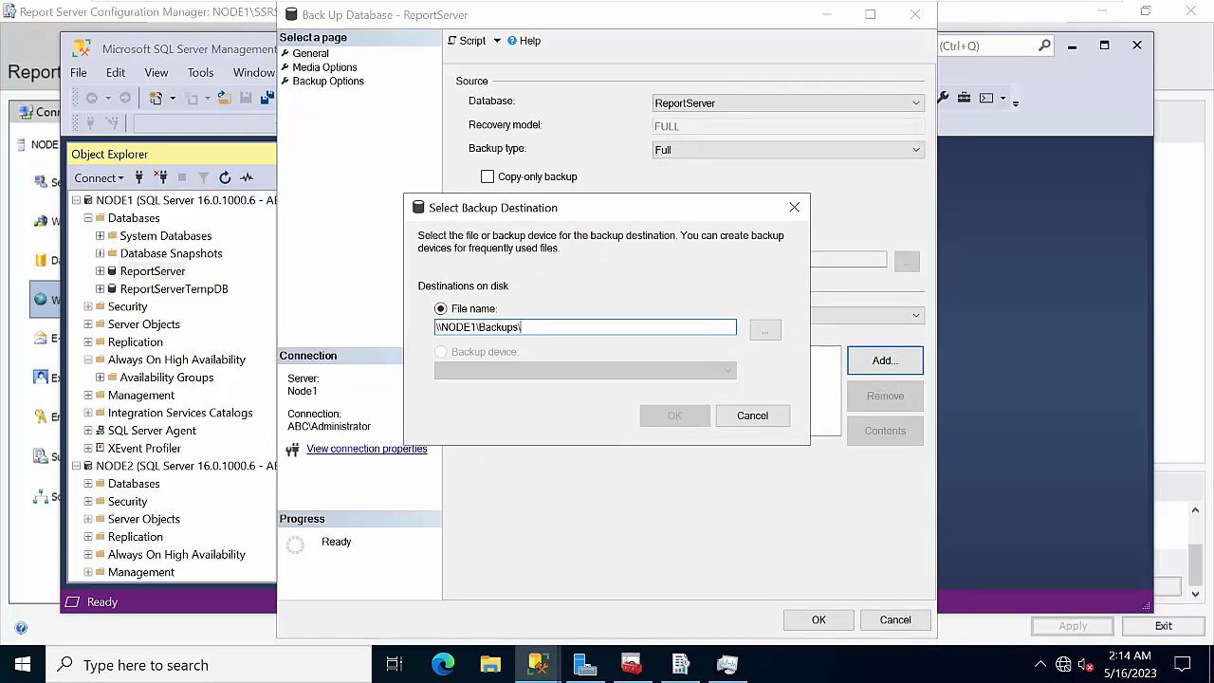
{"action": "type", "text": "\\Repro"}
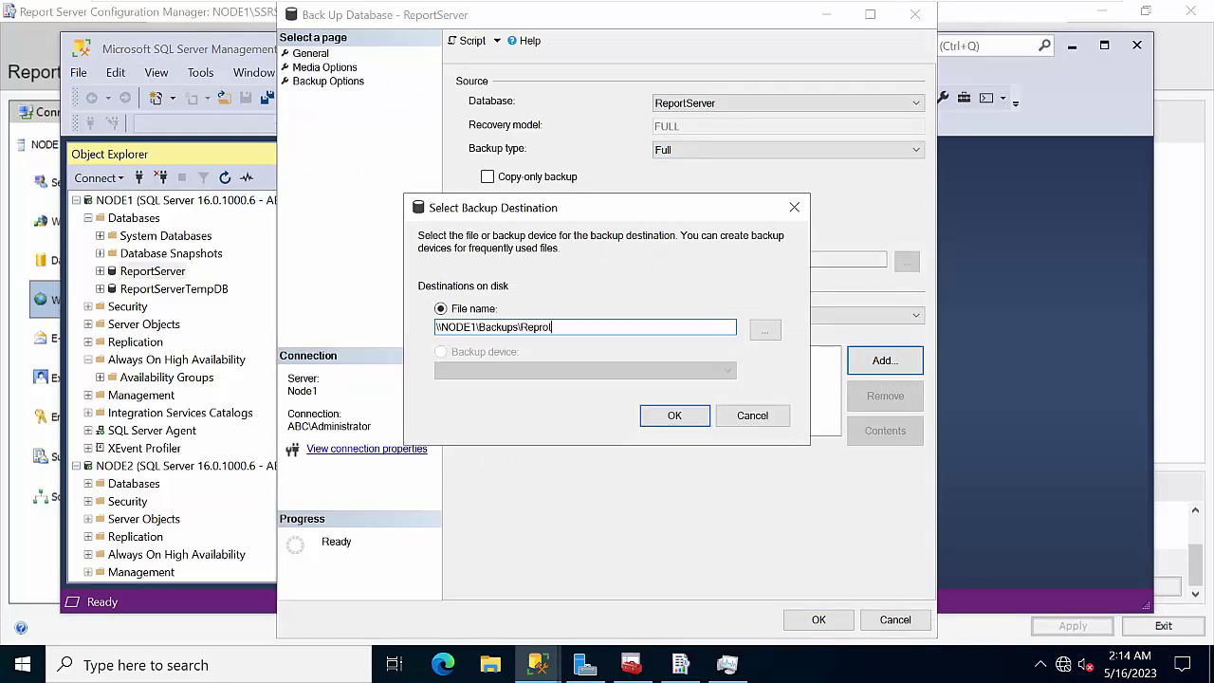
{"action": "type", "text": "portserver.bak"}
{"action": "left_click", "coordinate": [676, 418]}
{"action": "left_click", "coordinate": [812, 617]}
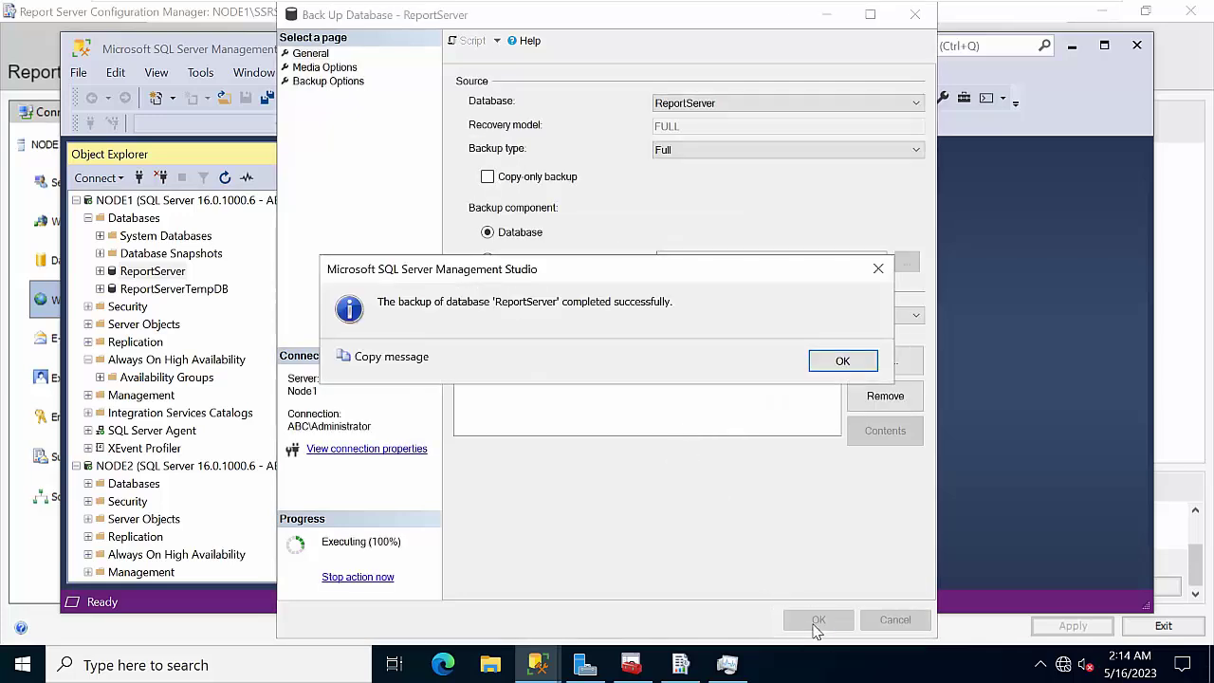
{"action": "left_click", "coordinate": [843, 355]}
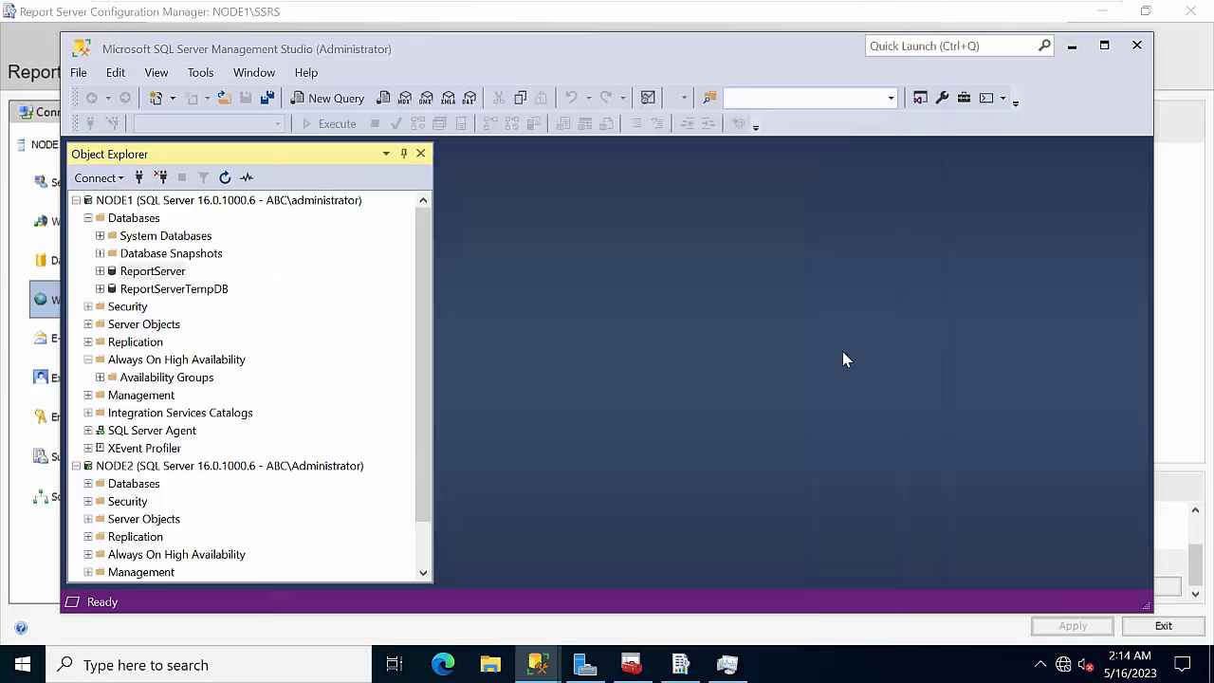
Take a Transaction Log backup of ReportServer to the same file.
{"action": "right_click", "coordinate": [158, 277]}
{"action": "mouse_move", "coordinate": [222, 349]}
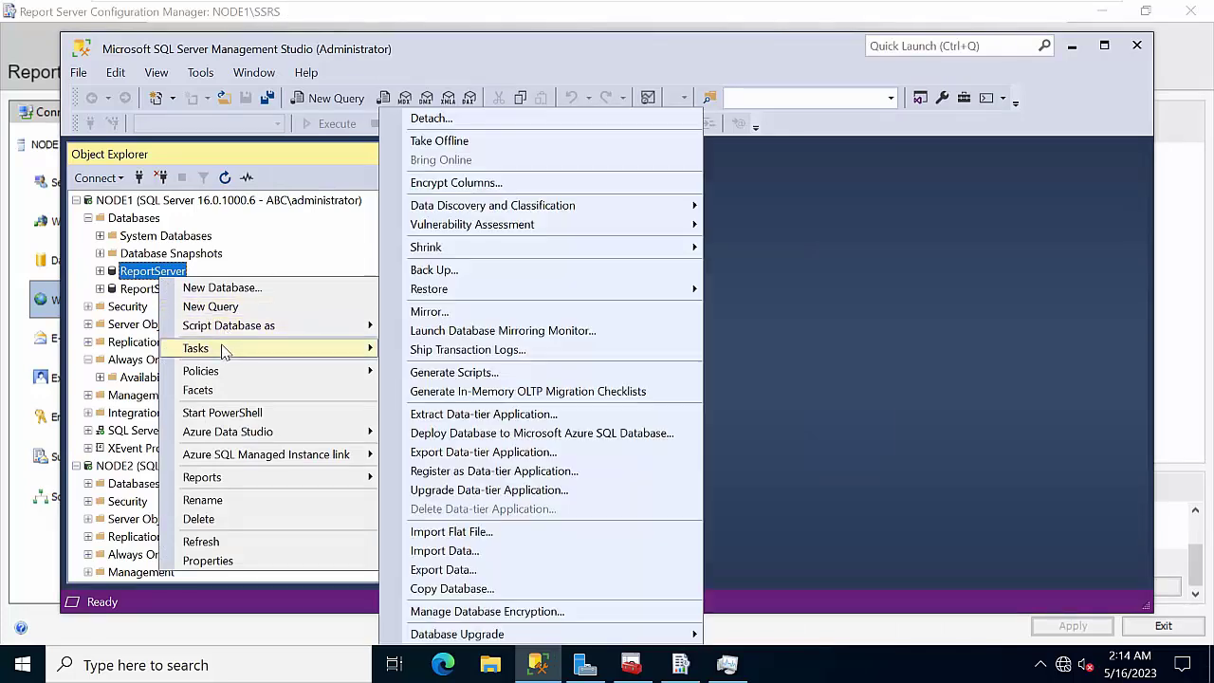
{"action": "left_click", "coordinate": [443, 272]}
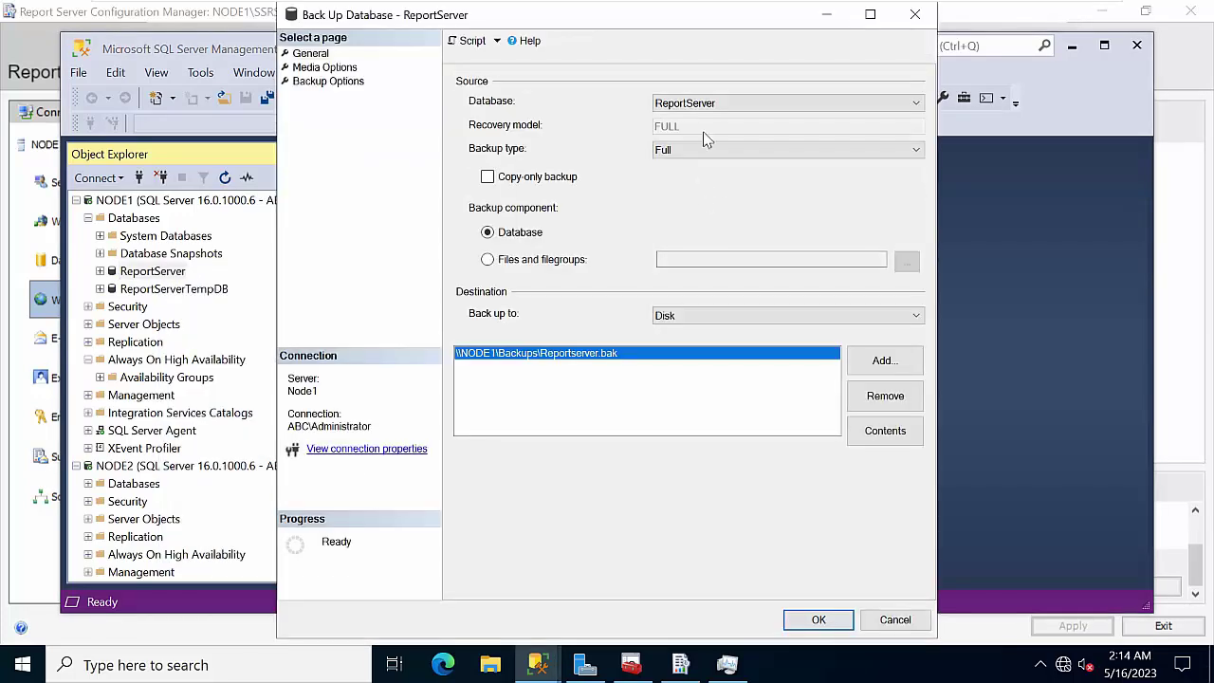
{"action": "left_click", "coordinate": [692, 150]}
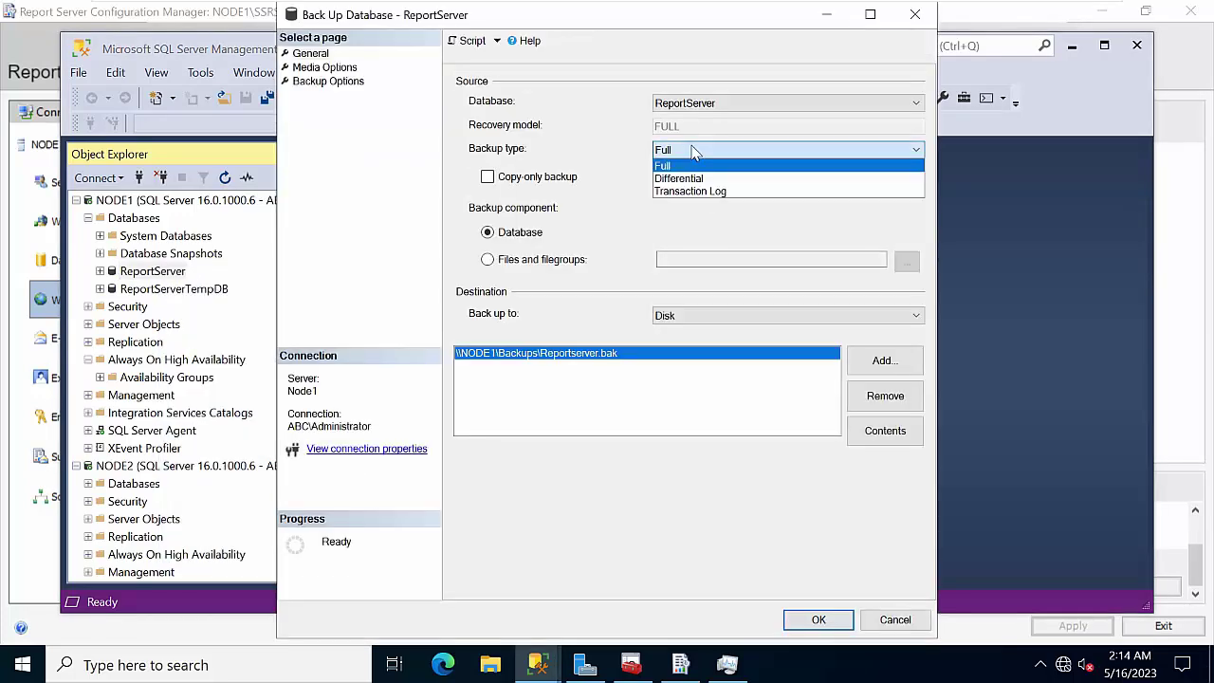
{"action": "left_click", "coordinate": [690, 190]}
{"action": "left_click", "coordinate": [811, 621]}
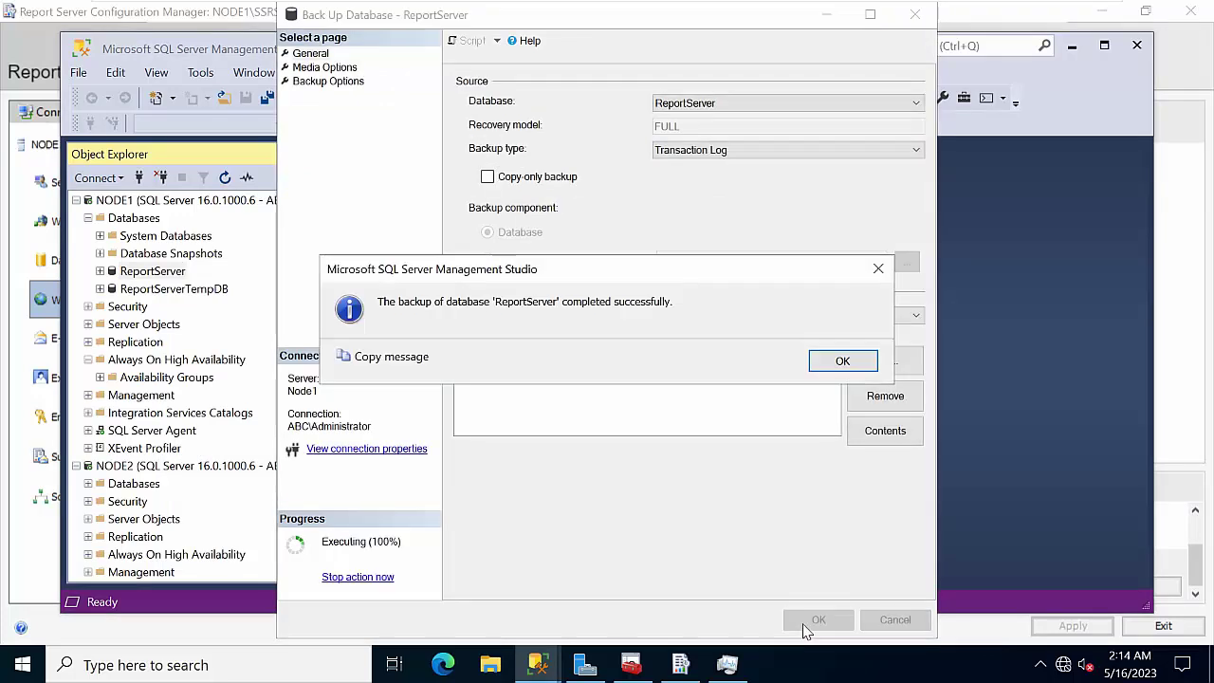
{"action": "left_click", "coordinate": [841, 362]}
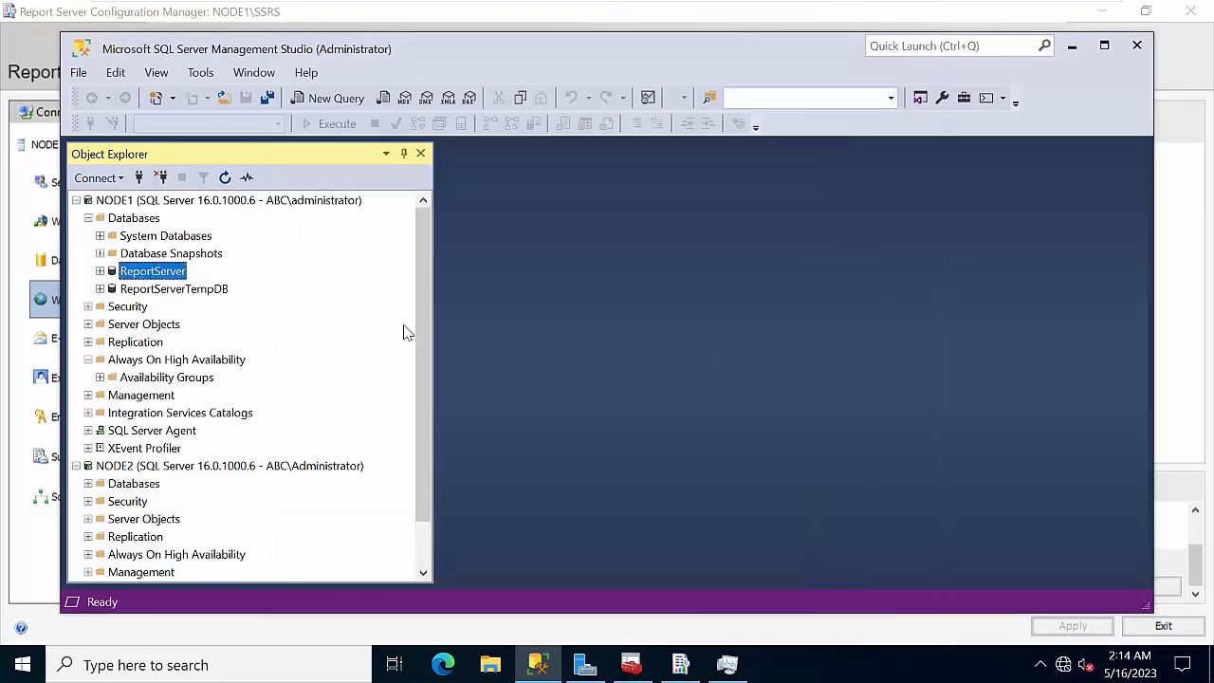
Run a full backup of ReportServerTempDB to \\NODE1\Backups\reporttempdb.bak.
{"action": "right_click", "coordinate": [155, 290]}
{"action": "mouse_move", "coordinate": [218, 364]}
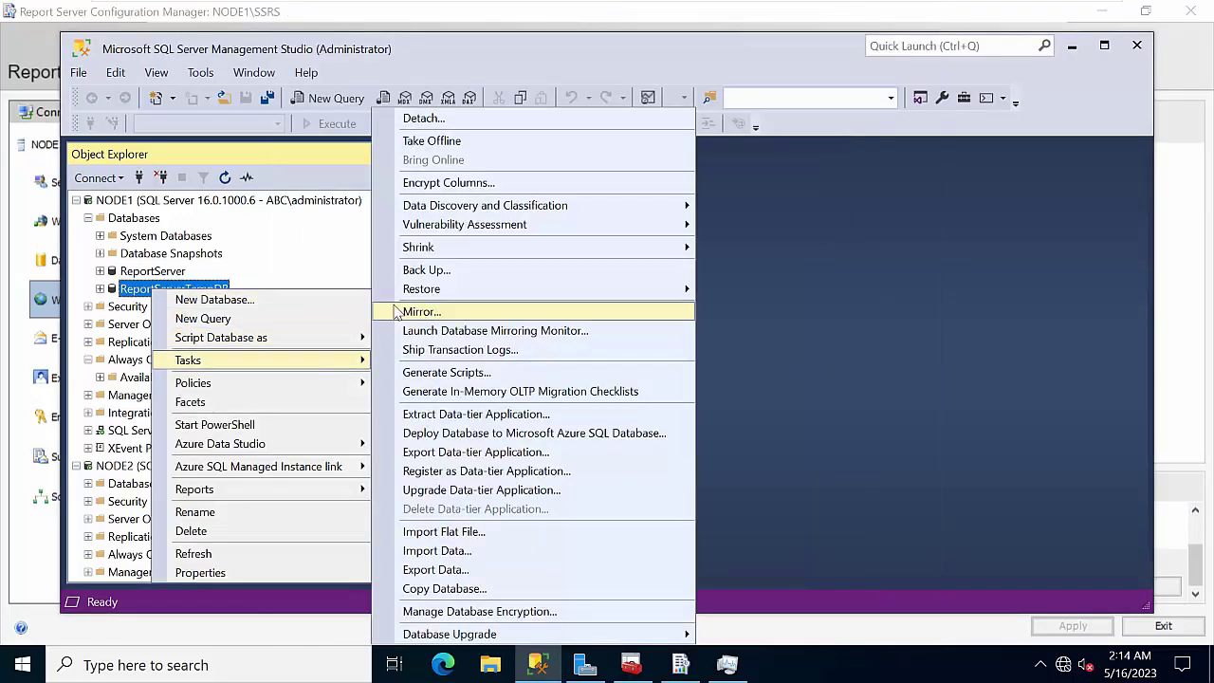
{"action": "left_click", "coordinate": [436, 273]}
{"action": "left_click", "coordinate": [891, 397]}
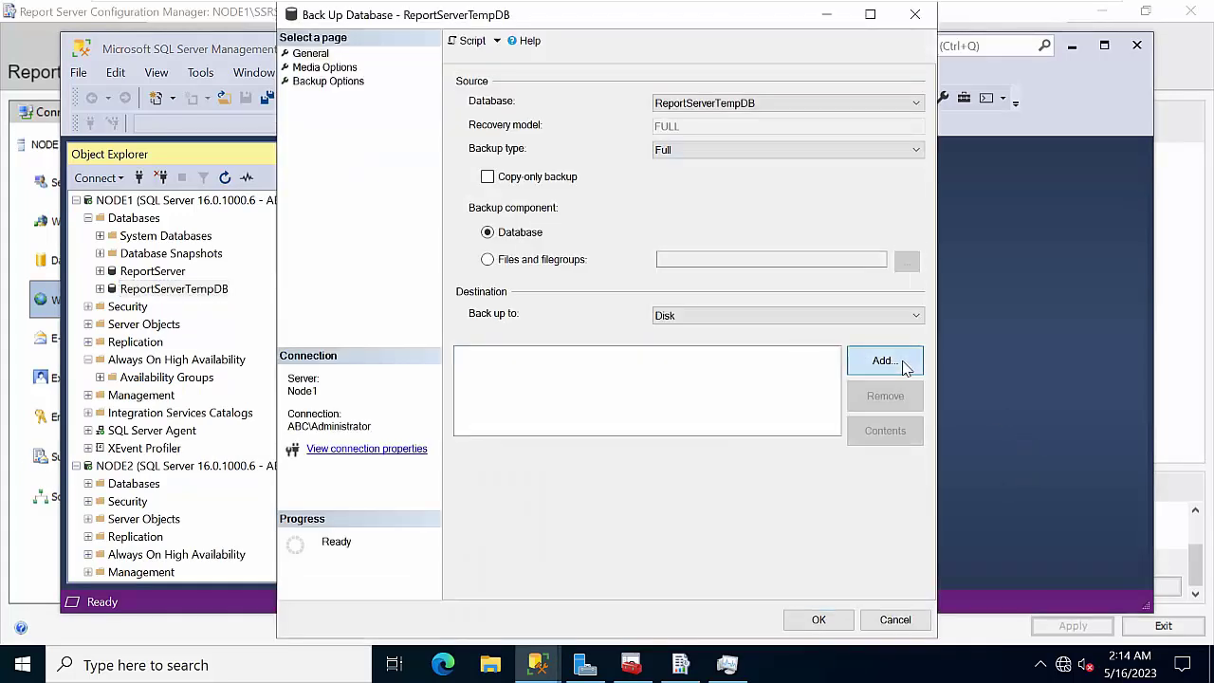
{"action": "left_click", "coordinate": [883, 362]}
{"action": "type", "text": "\\\\NODE1\\Backups"}
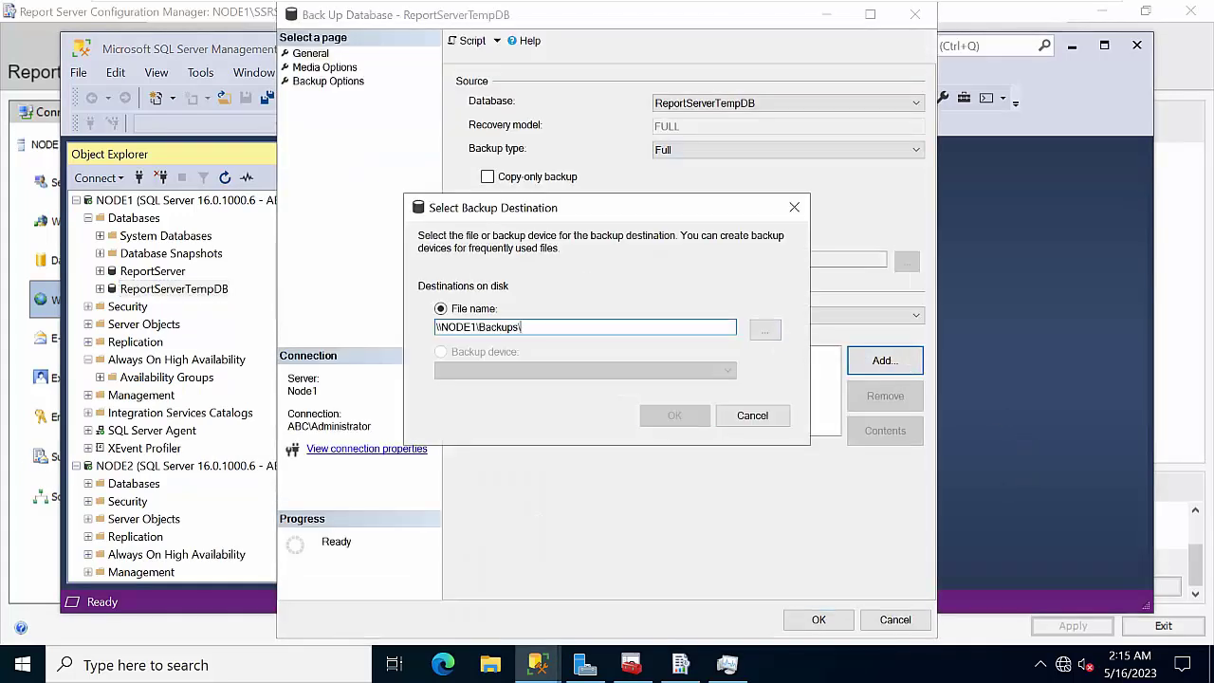
{"action": "type", "text": "\\reporttempdb"}
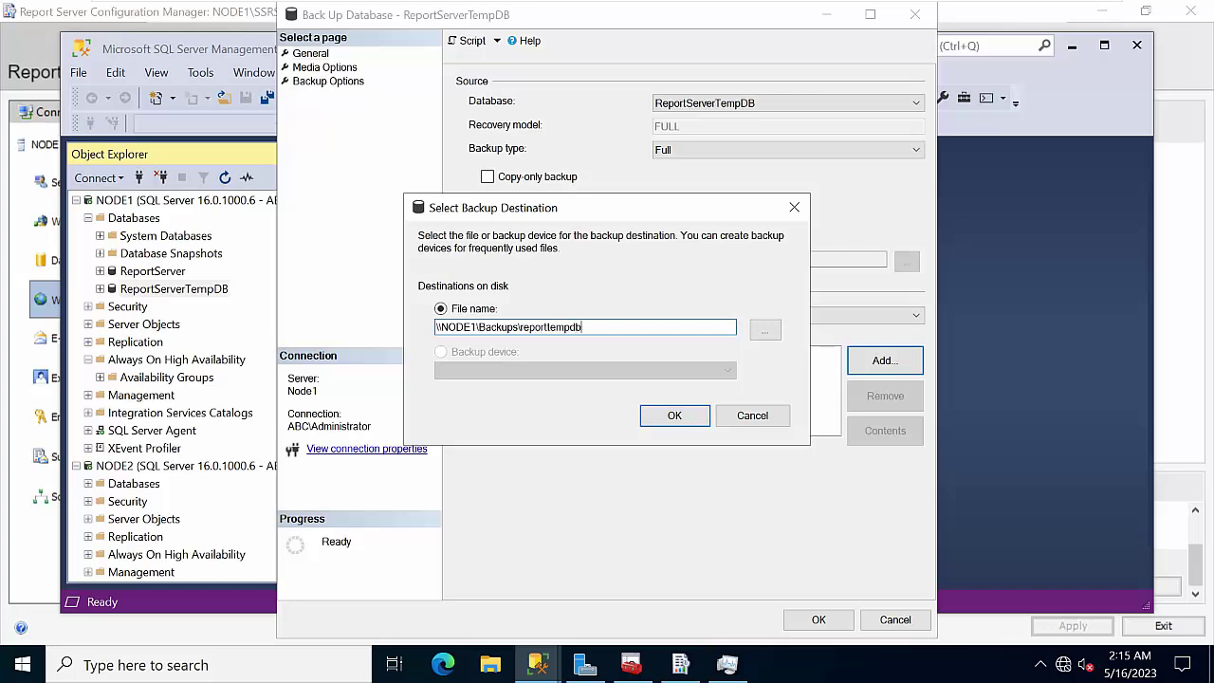
{"action": "type", "text": ".bak"}
{"action": "key", "text": "Return"}
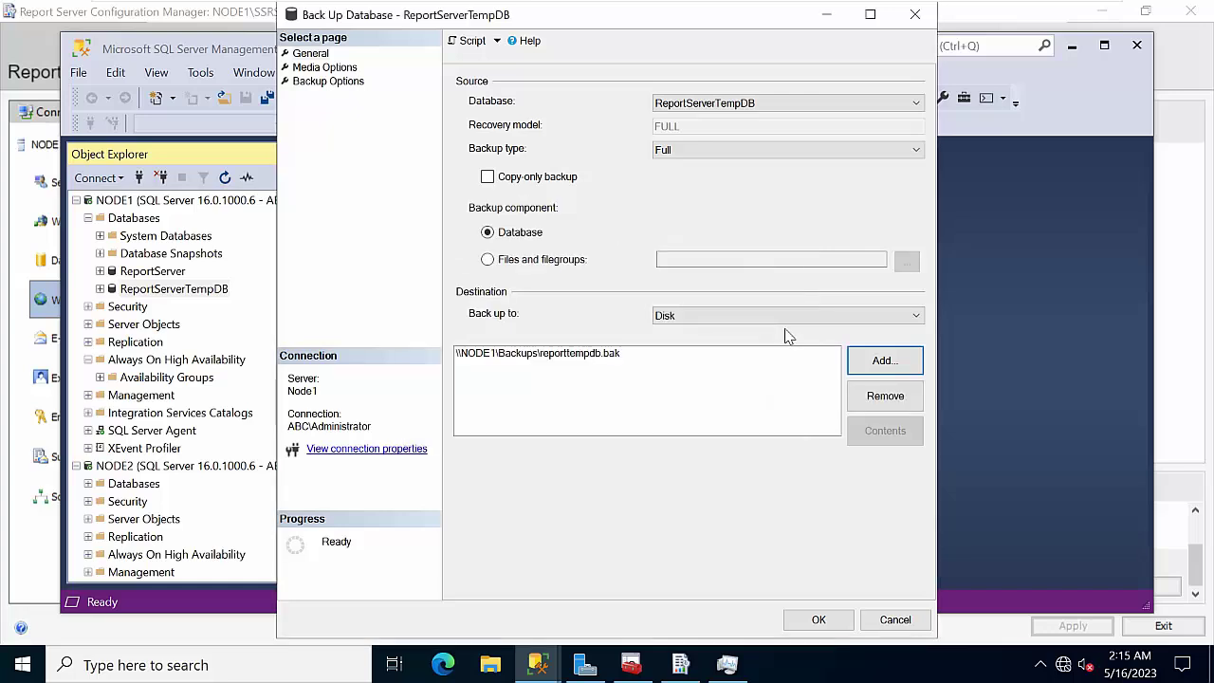
{"action": "left_click", "coordinate": [822, 622]}
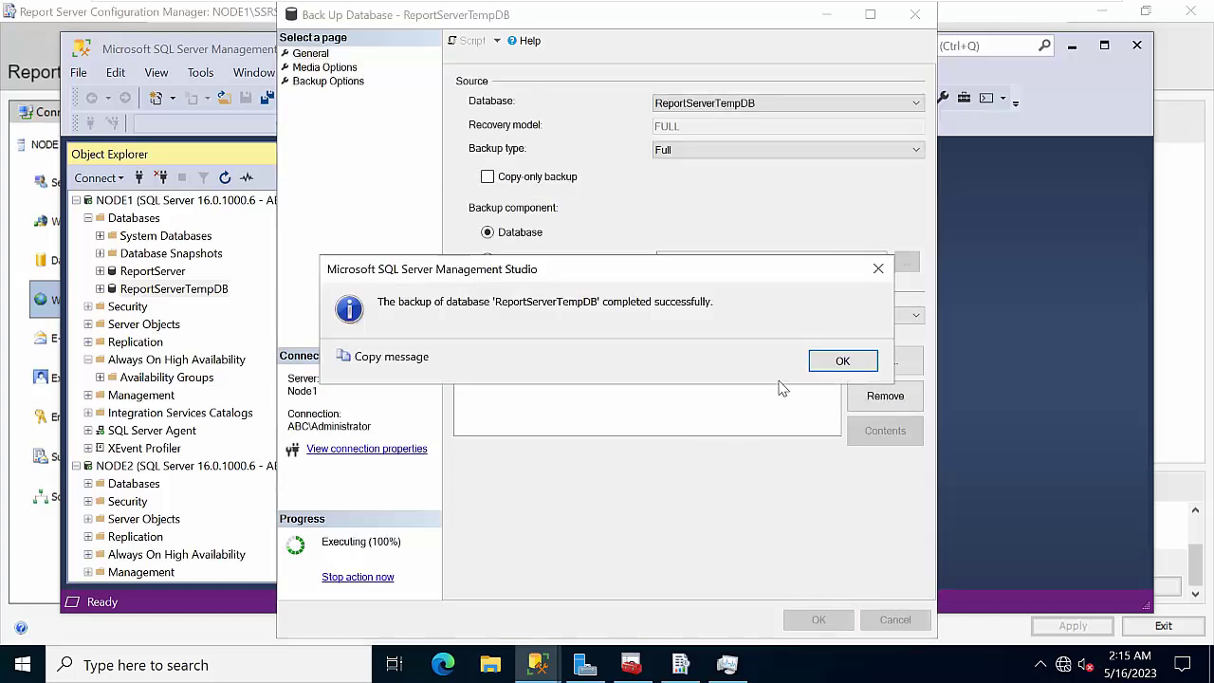
{"action": "left_click", "coordinate": [841, 361]}
Start a Transaction Log backup of ReportServerTempDB to the same file.
{"action": "right_click", "coordinate": [202, 294]}
{"action": "mouse_move", "coordinate": [282, 355]}
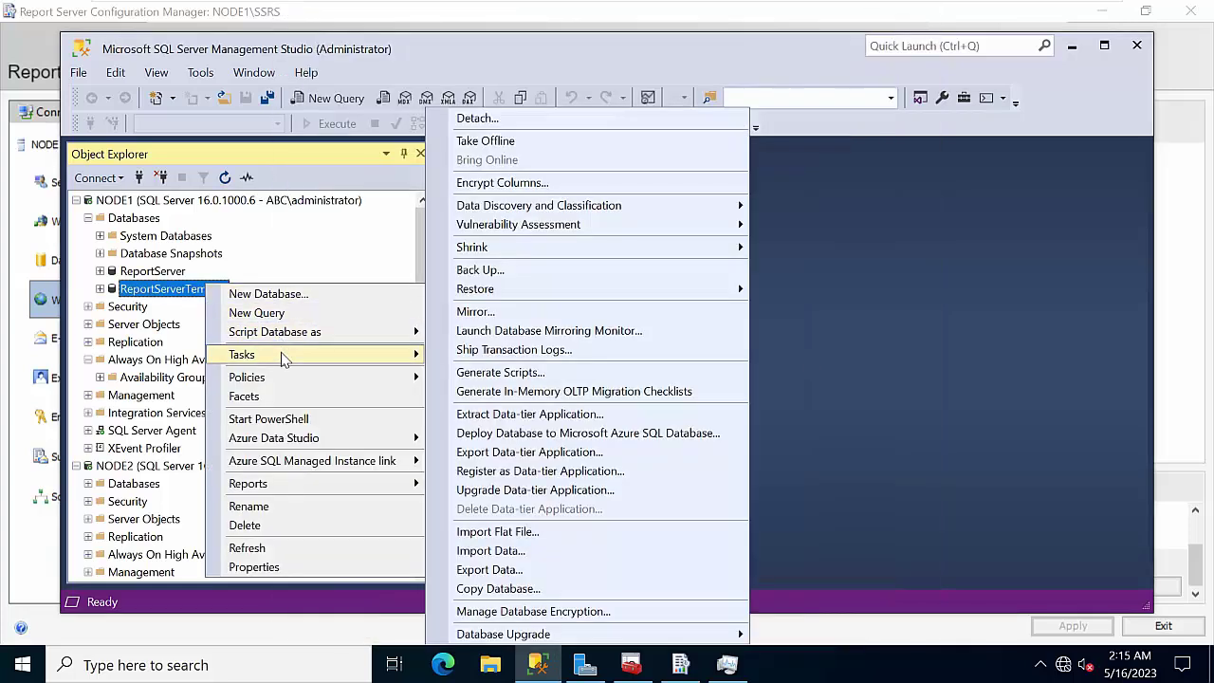
{"action": "left_click", "coordinate": [491, 273]}
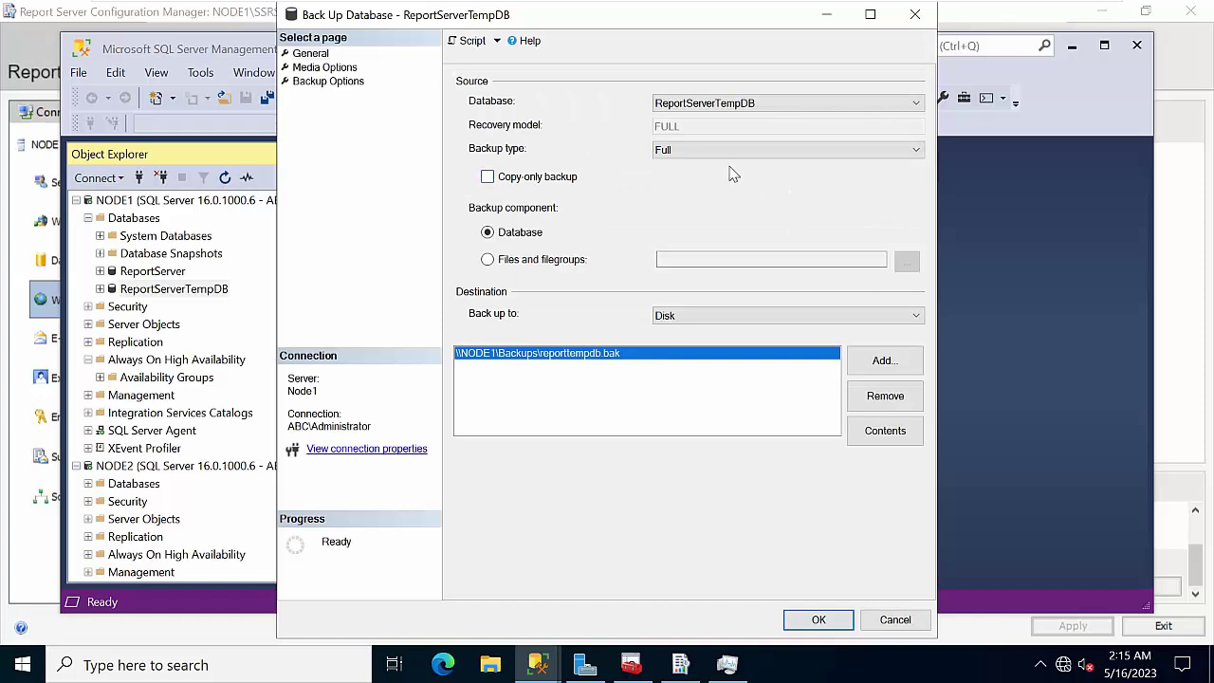
{"action": "left_click", "coordinate": [749, 150]}
{"action": "left_click", "coordinate": [707, 196]}
{"action": "left_click", "coordinate": [808, 622]}
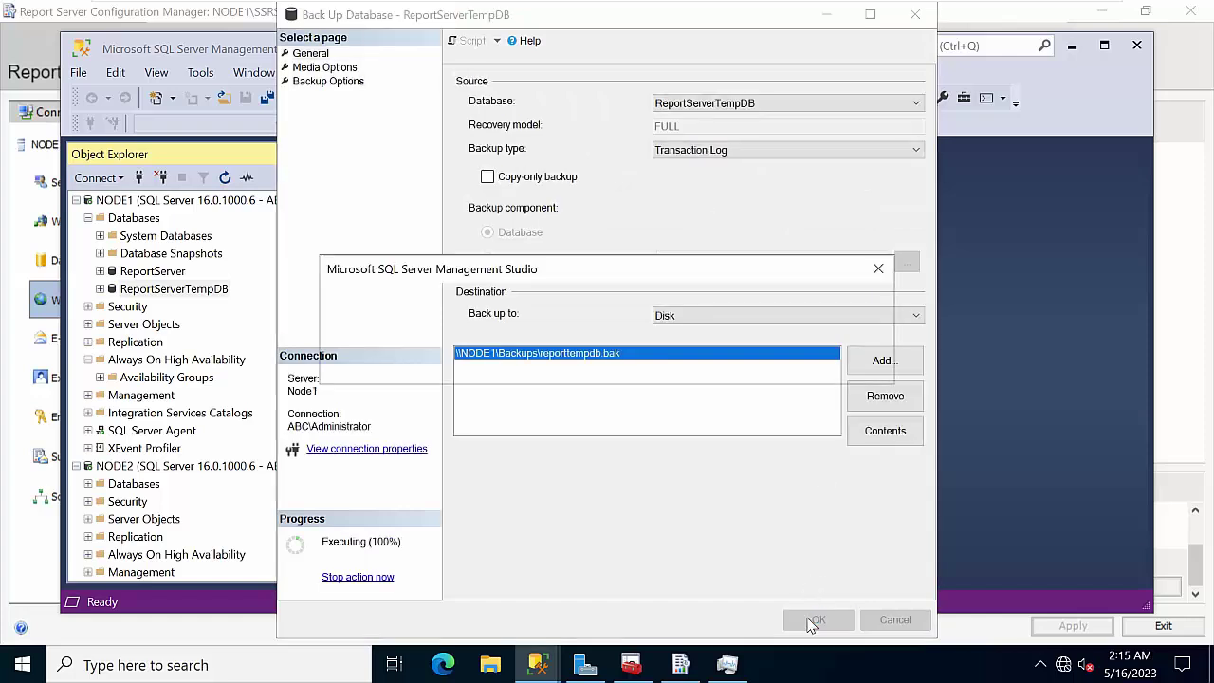
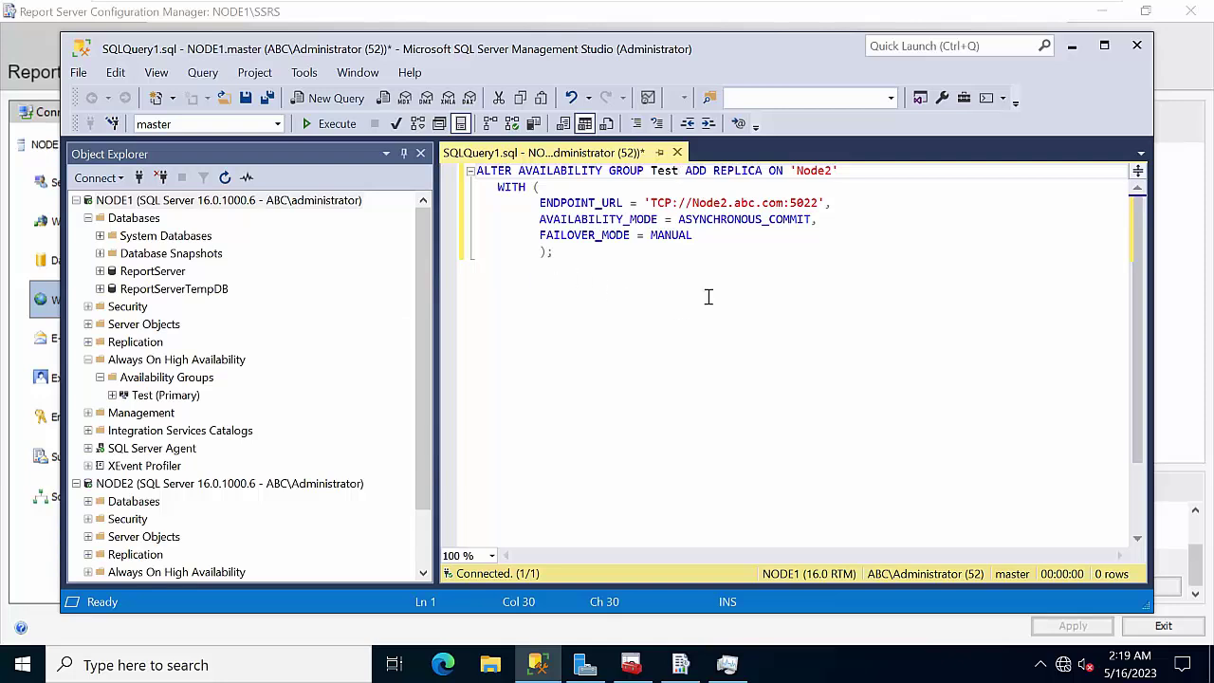
Run the full add-replica statement, then refresh the Test availability group.
{"action": "key", "text": "ctrl+a"}
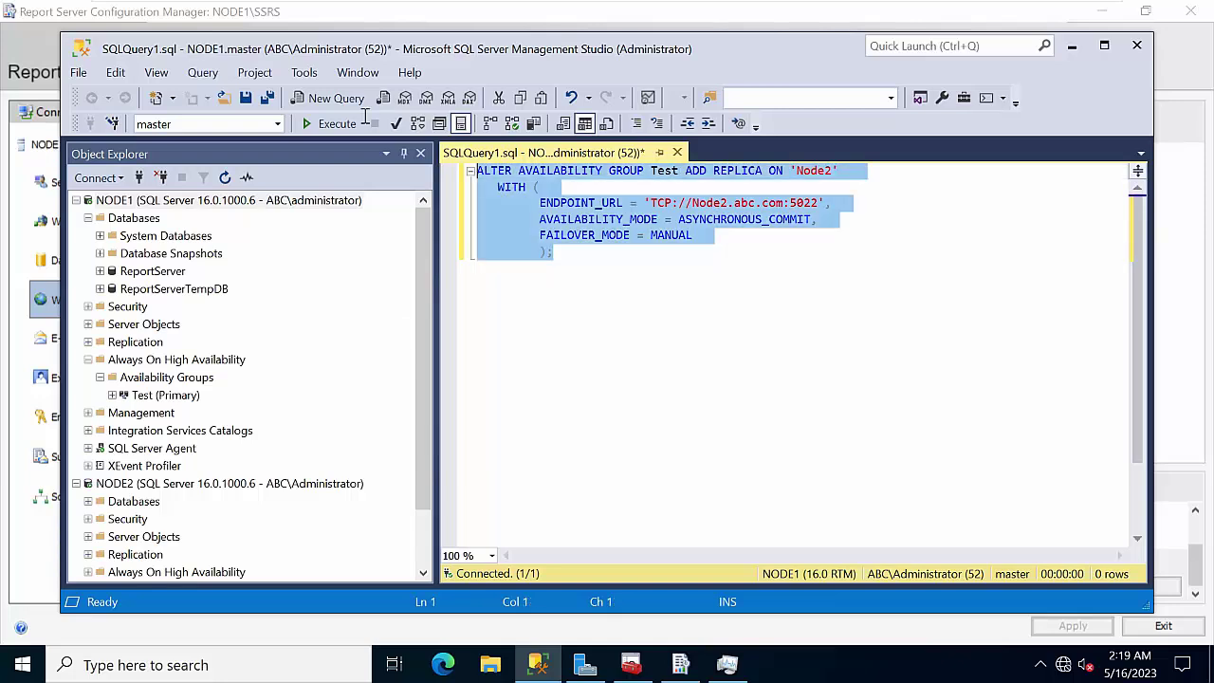
{"action": "left_click", "coordinate": [328, 124]}
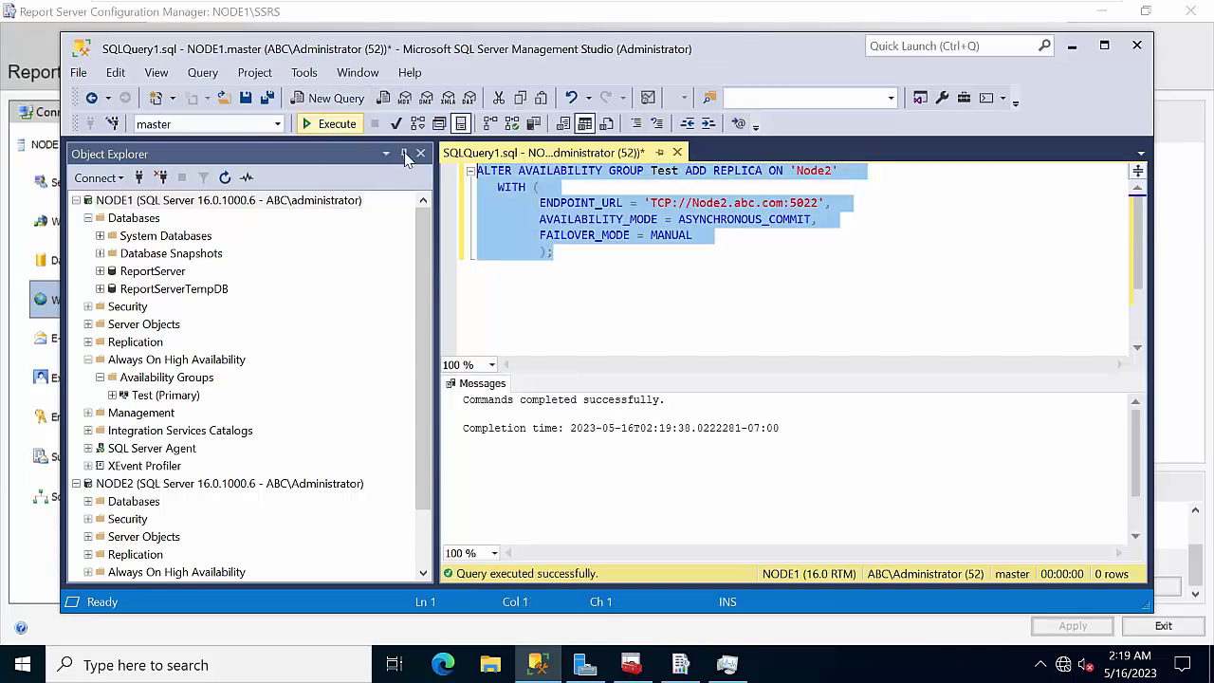
{"action": "right_click", "coordinate": [147, 396]}
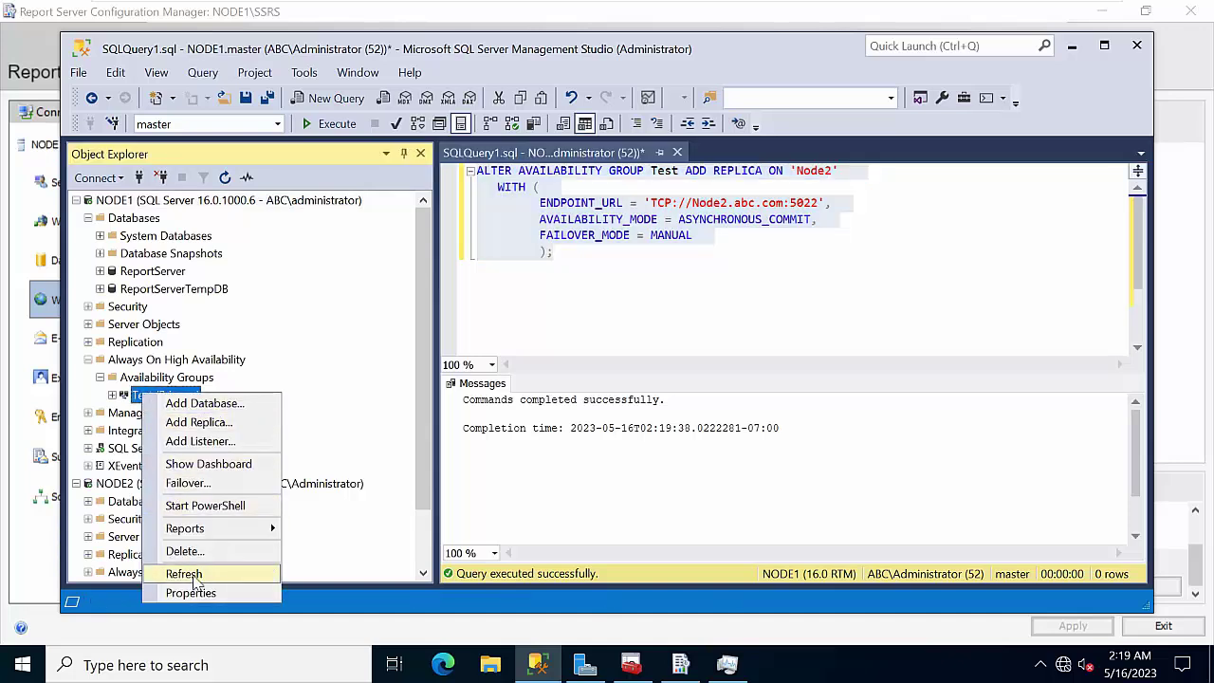
{"action": "left_click", "coordinate": [184, 574]}
Expand Test's availability replicas and start joining Node2 to the group.
{"action": "double_click", "coordinate": [170, 396]}
{"action": "double_click", "coordinate": [172, 416]}
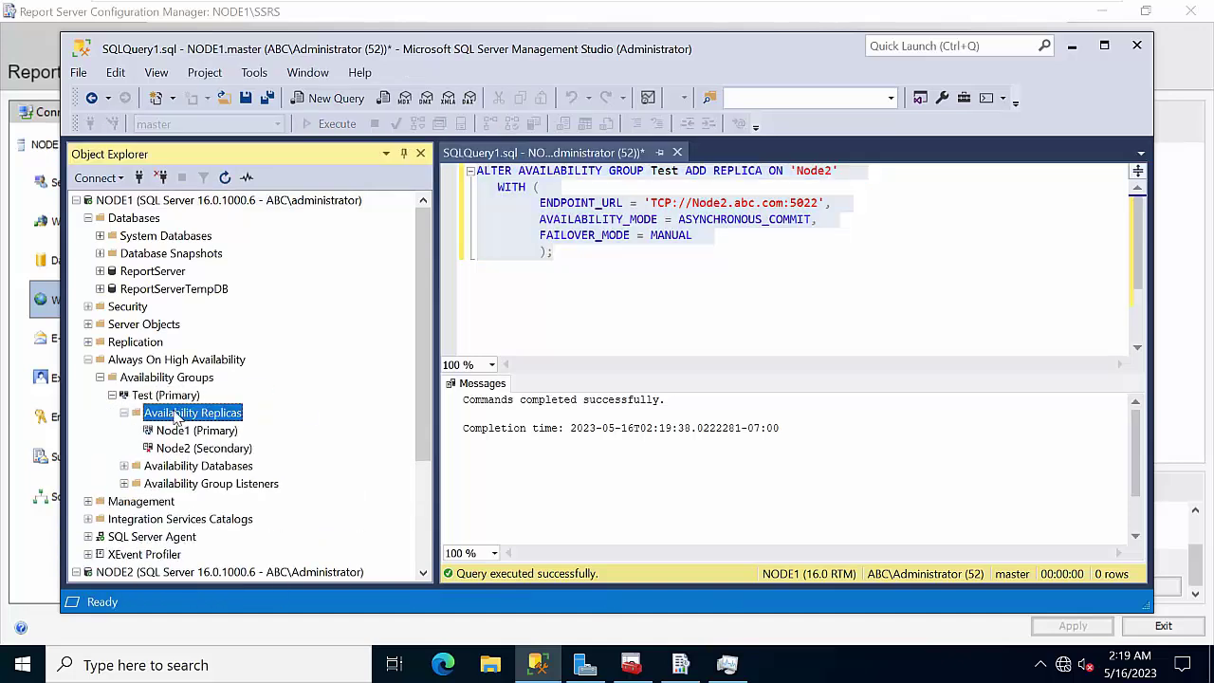
{"action": "left_click", "coordinate": [199, 449]}
{"action": "right_click", "coordinate": [198, 452]}
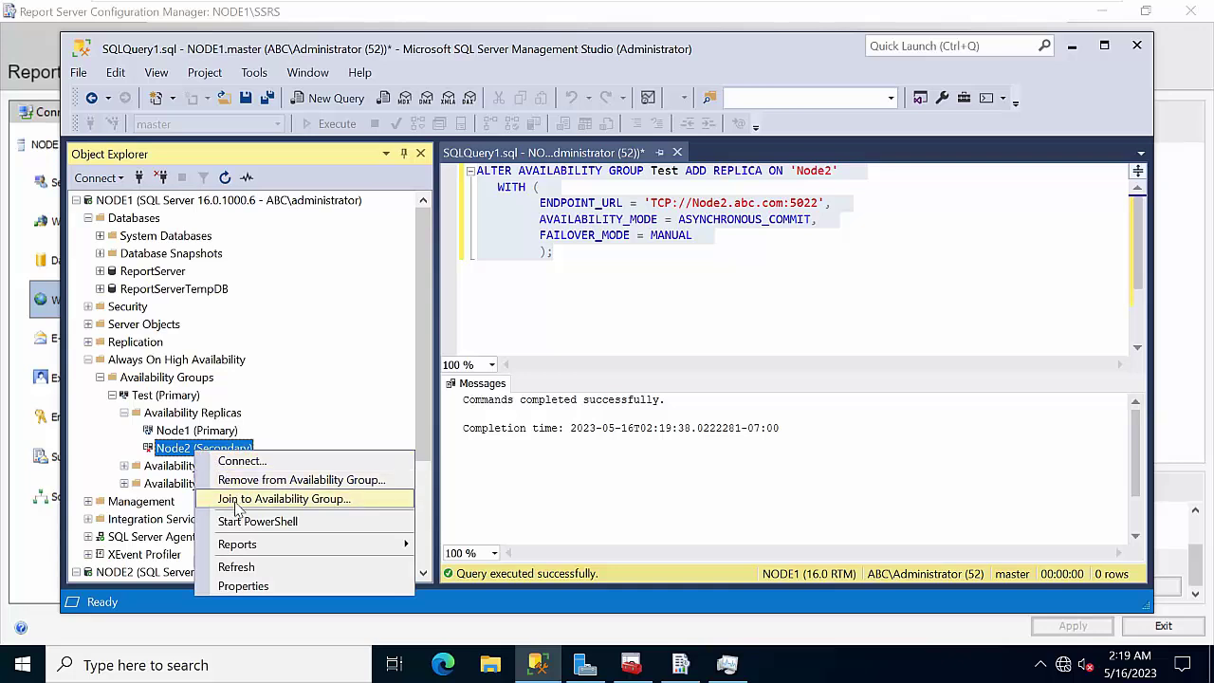
{"action": "left_click", "coordinate": [239, 461]}
Connect to NODE2, confirm joining Node2 to Test, and refresh the replicas list.
{"action": "left_click", "coordinate": [547, 354]}
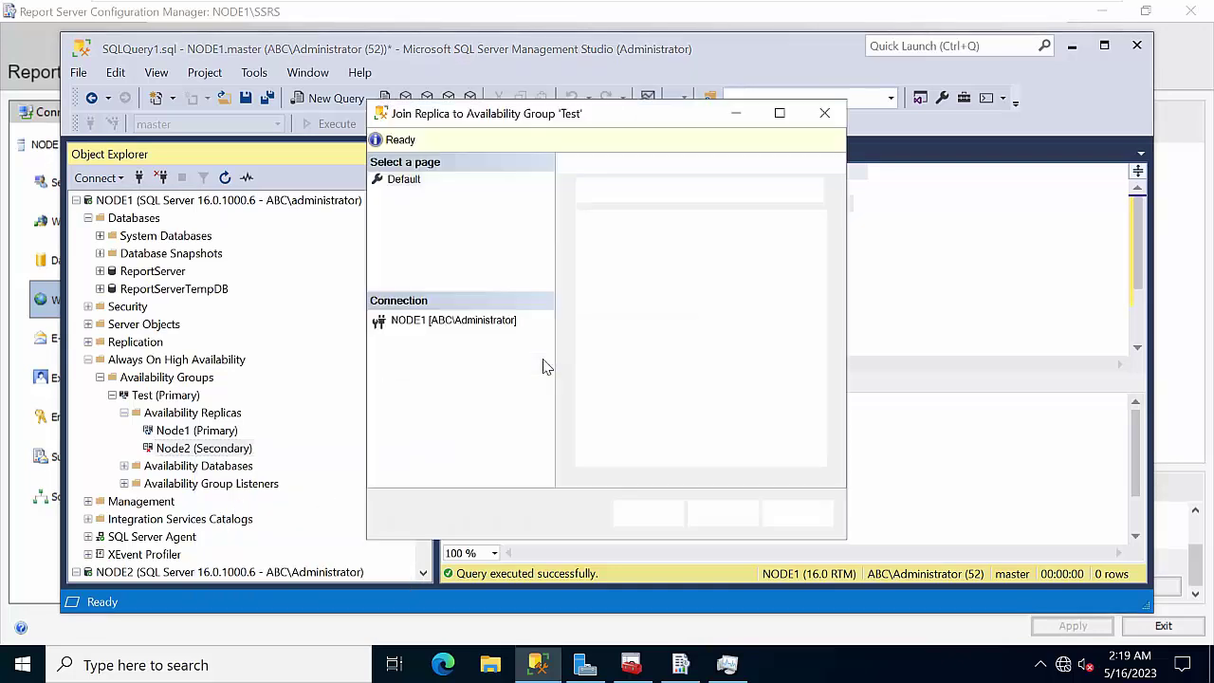
{"action": "left_click", "coordinate": [644, 512]}
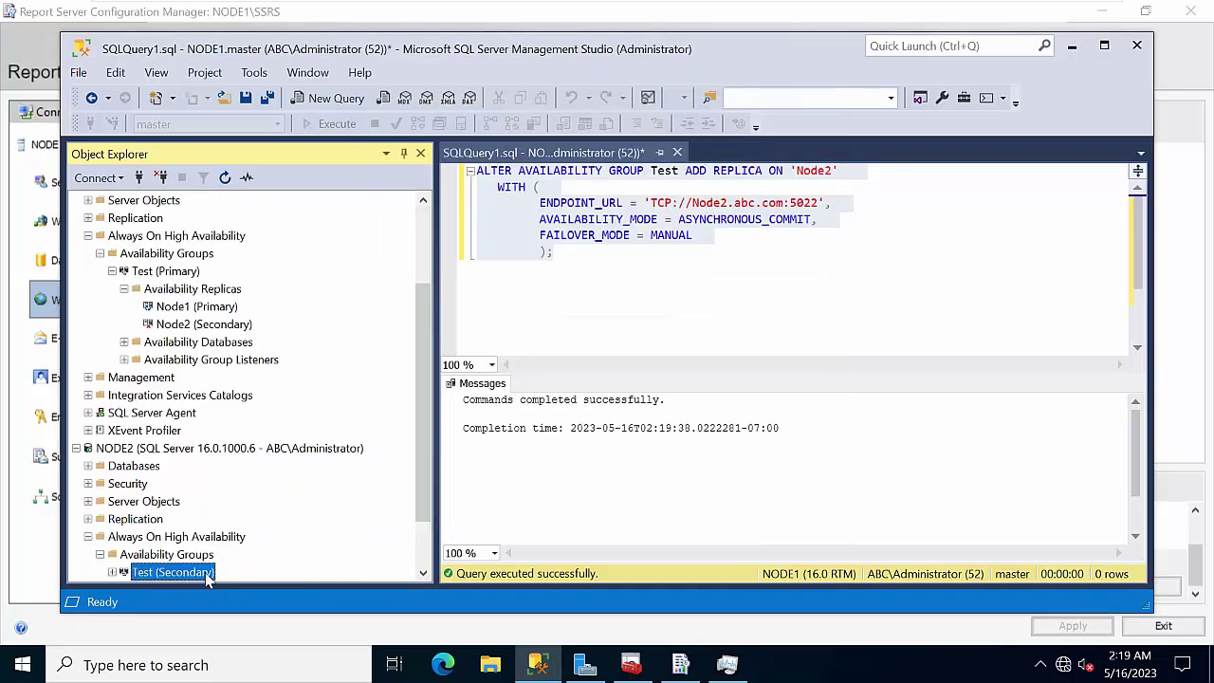
{"action": "right_click", "coordinate": [193, 289]}
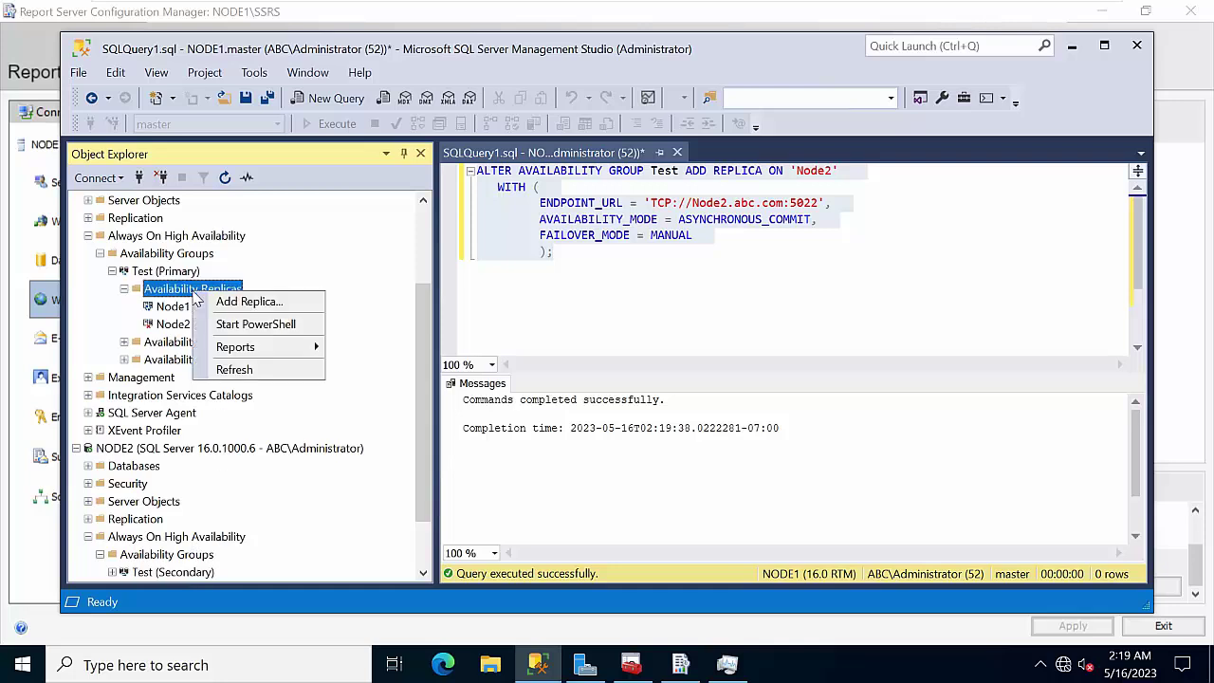
{"action": "left_click", "coordinate": [255, 372]}
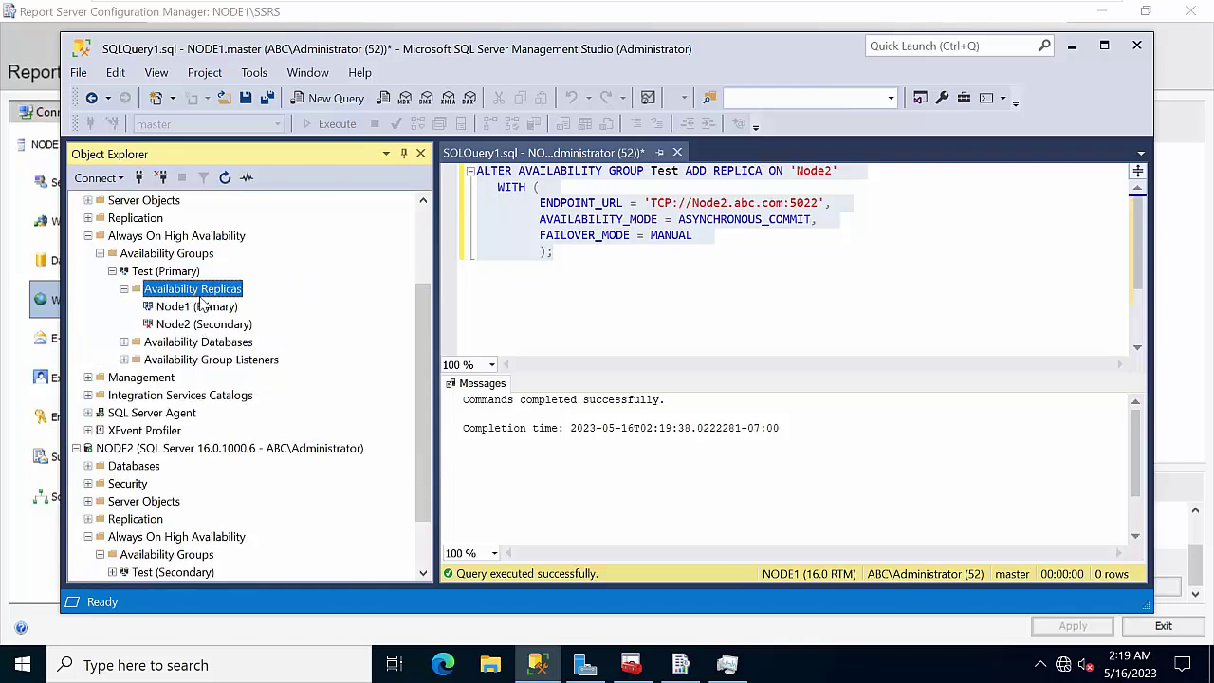
Expand Test's replicas under NODE2 and connect to the Node2 replica's server.
{"action": "scroll", "coordinate": [219, 460], "scroll_direction": "down", "scroll_amount": 1}
{"action": "double_click", "coordinate": [163, 503]}
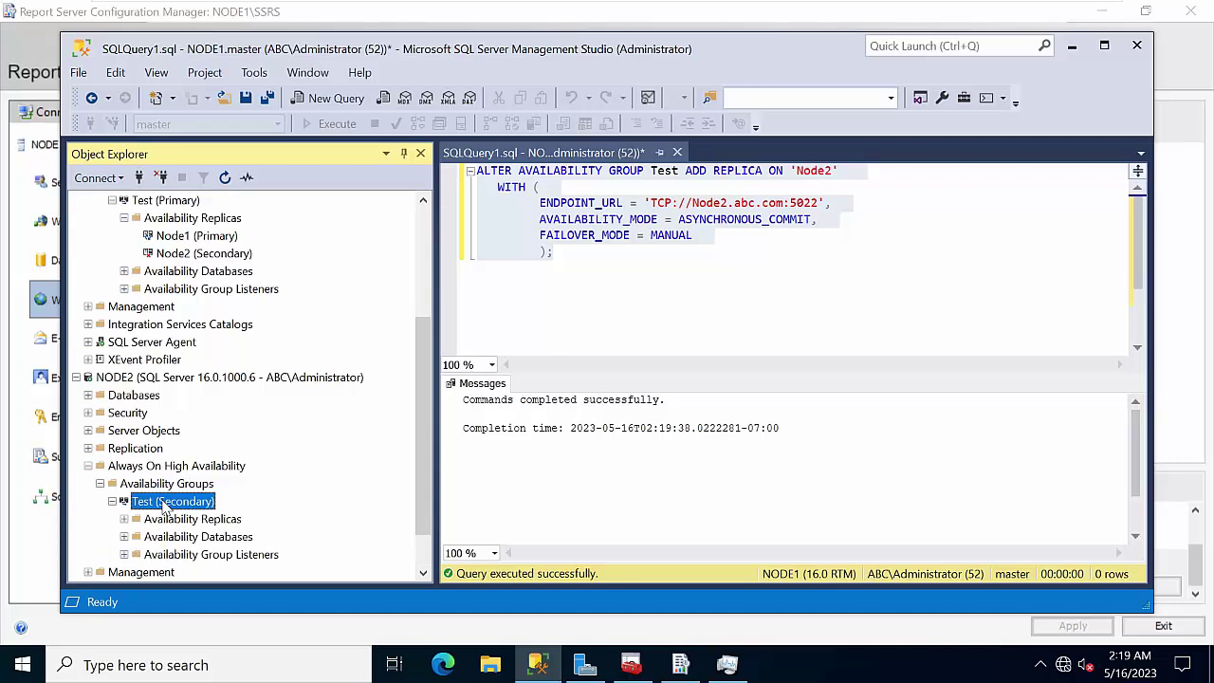
{"action": "double_click", "coordinate": [195, 520]}
{"action": "right_click", "coordinate": [185, 556]}
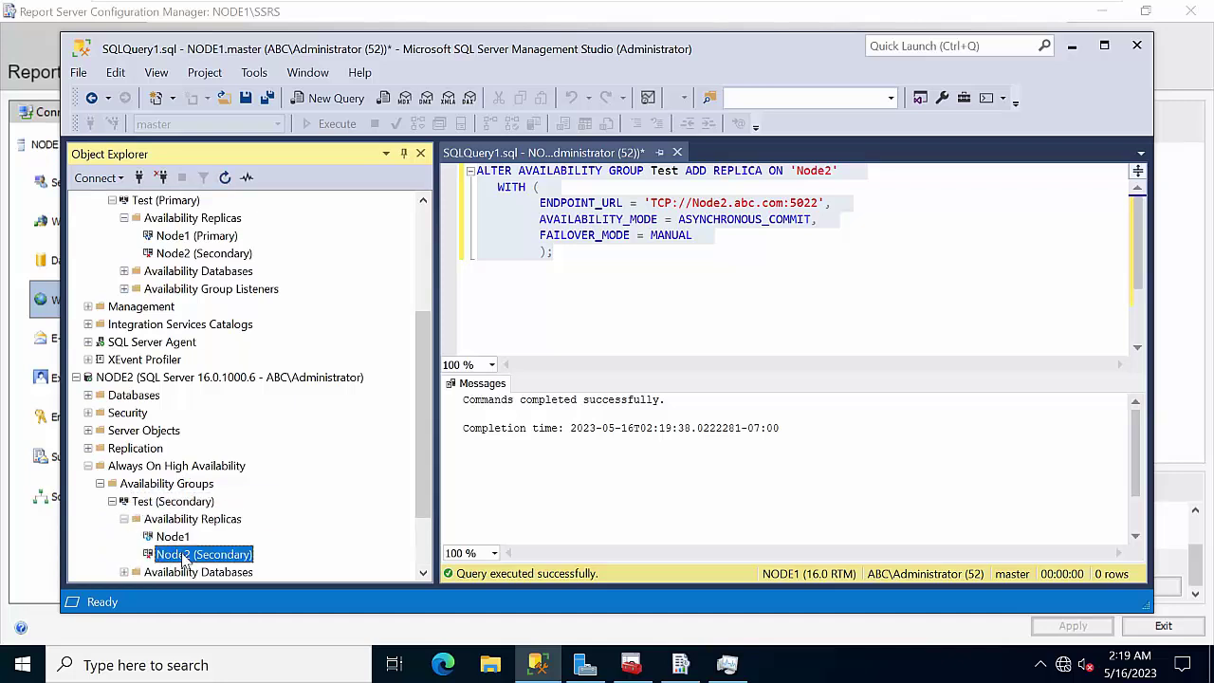
{"action": "left_click", "coordinate": [220, 549]}
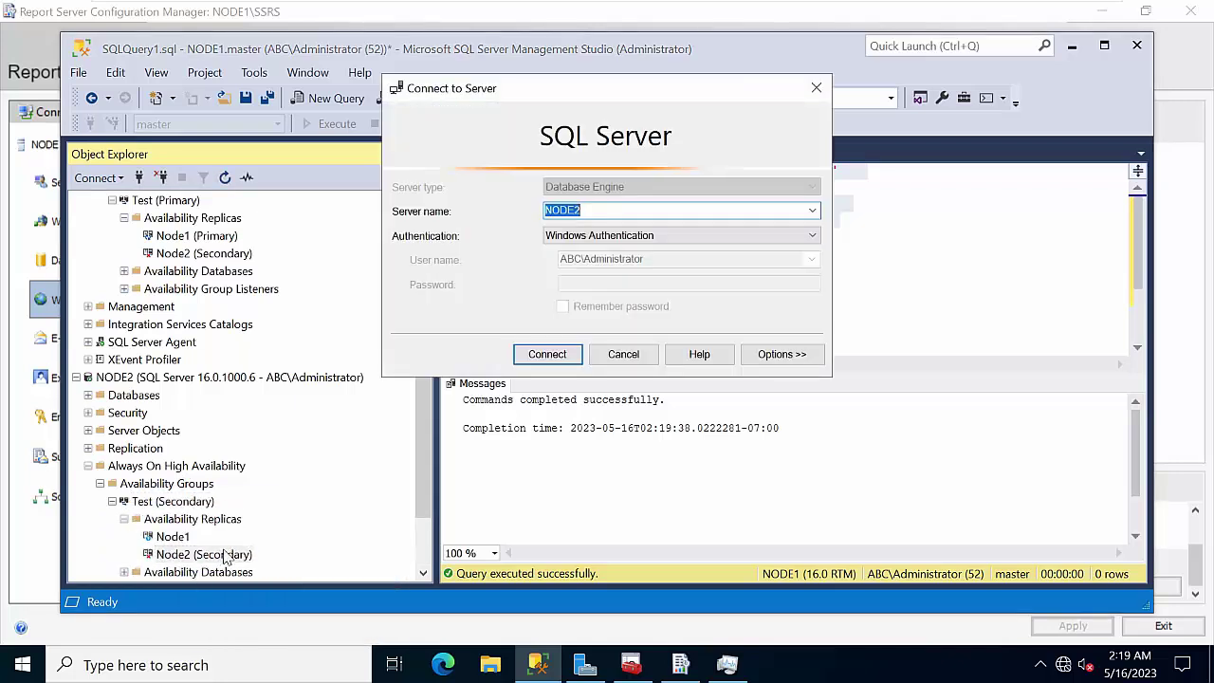
{"action": "left_click", "coordinate": [546, 364]}
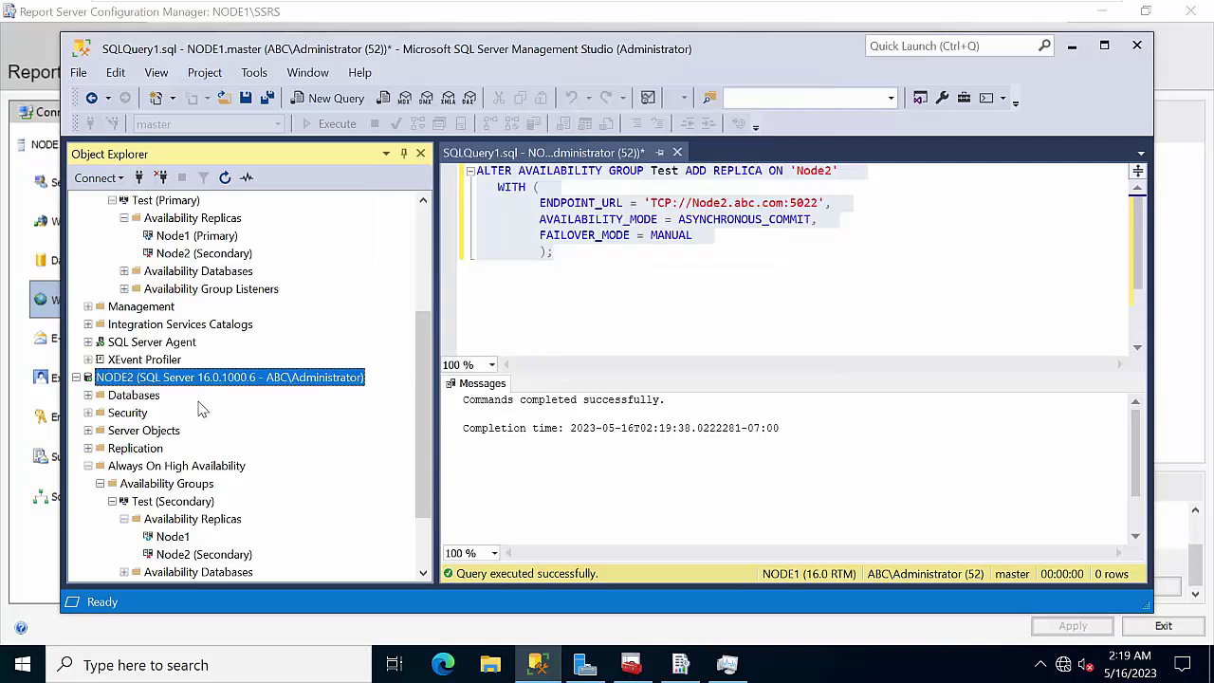
Retry joining Node2 to Test from NODE1's group, confirming the NODE2 connection.
{"action": "scroll", "coordinate": [202, 409], "scroll_direction": "up", "scroll_amount": 2}
{"action": "right_click", "coordinate": [203, 360]}
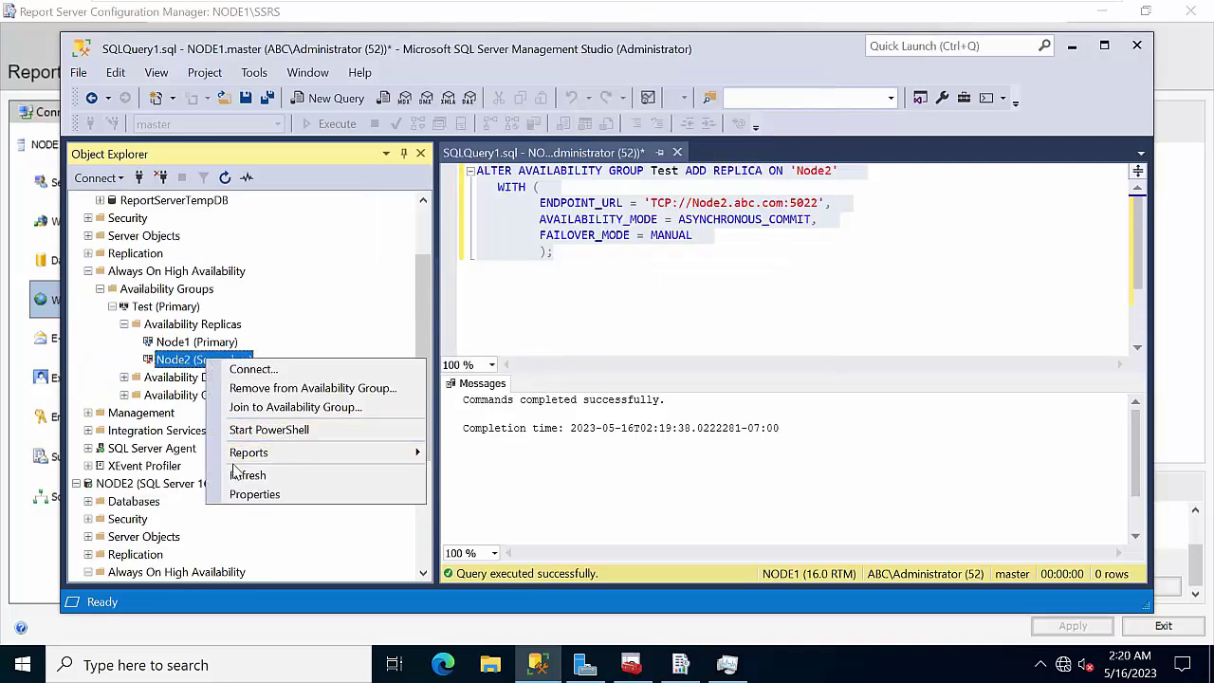
{"action": "left_click", "coordinate": [280, 407]}
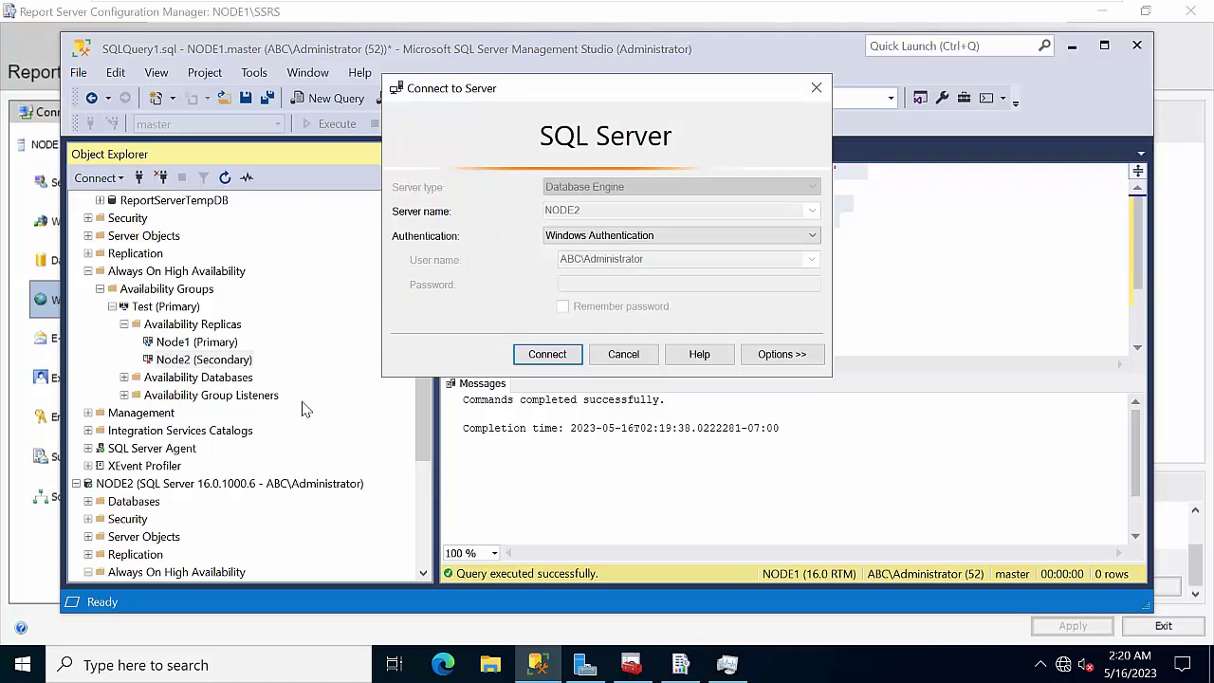
{"action": "left_click", "coordinate": [524, 361]}
{"action": "left_click", "coordinate": [648, 514]}
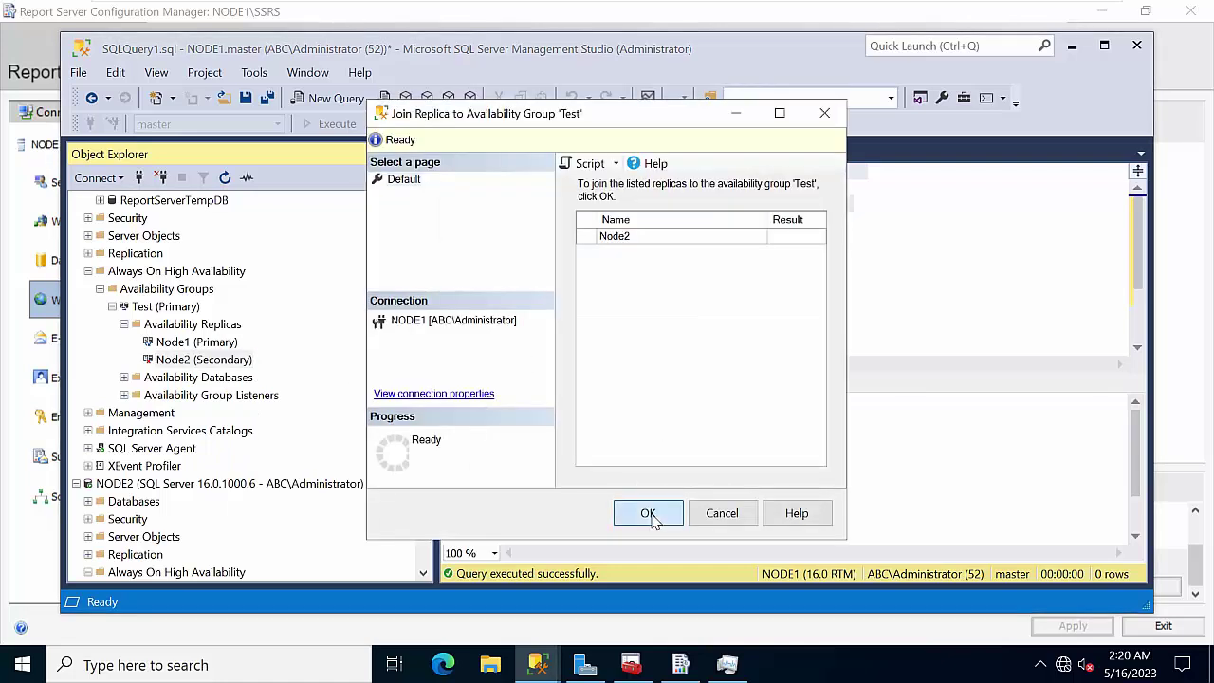
Read and dismiss join error 41106, retry once more, then close the join dialog.
{"action": "left_click", "coordinate": [376, 141]}
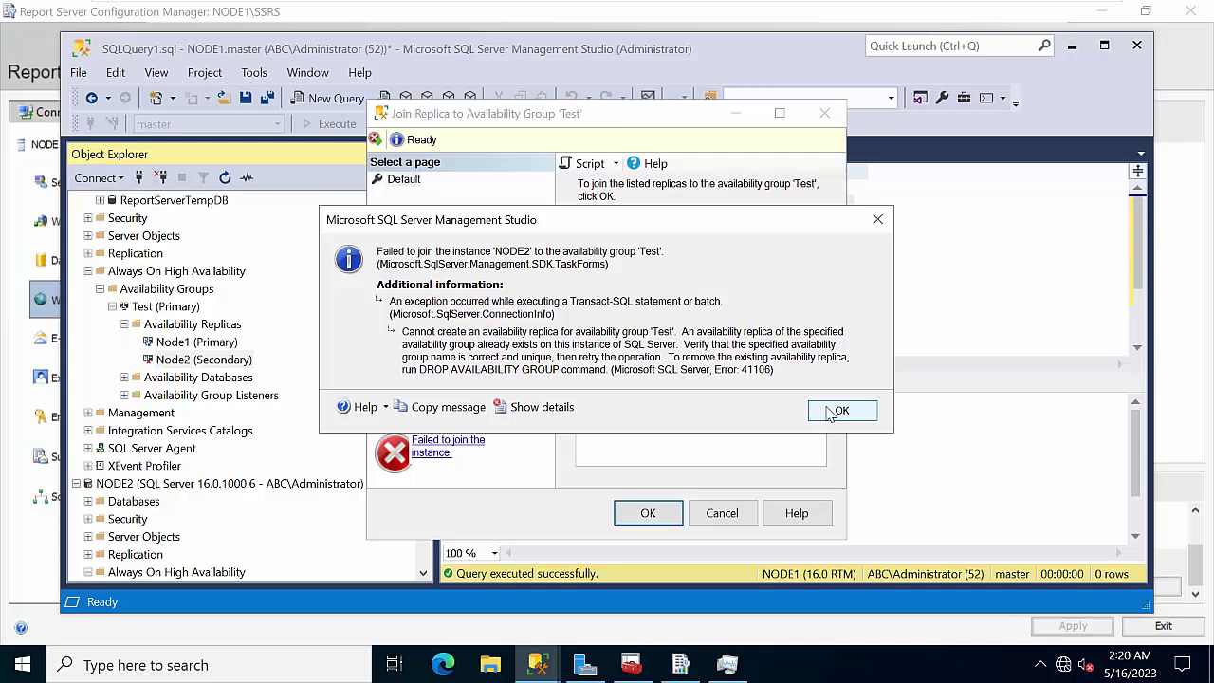
{"action": "left_click", "coordinate": [830, 414]}
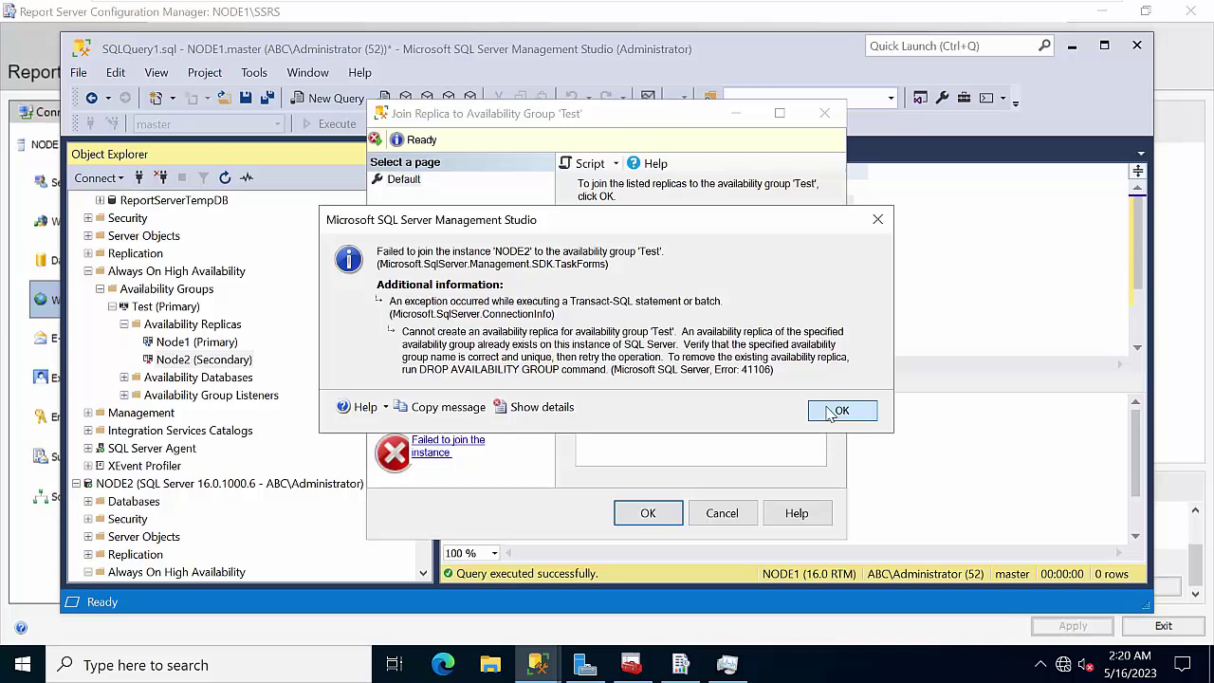
{"action": "left_click", "coordinate": [830, 413]}
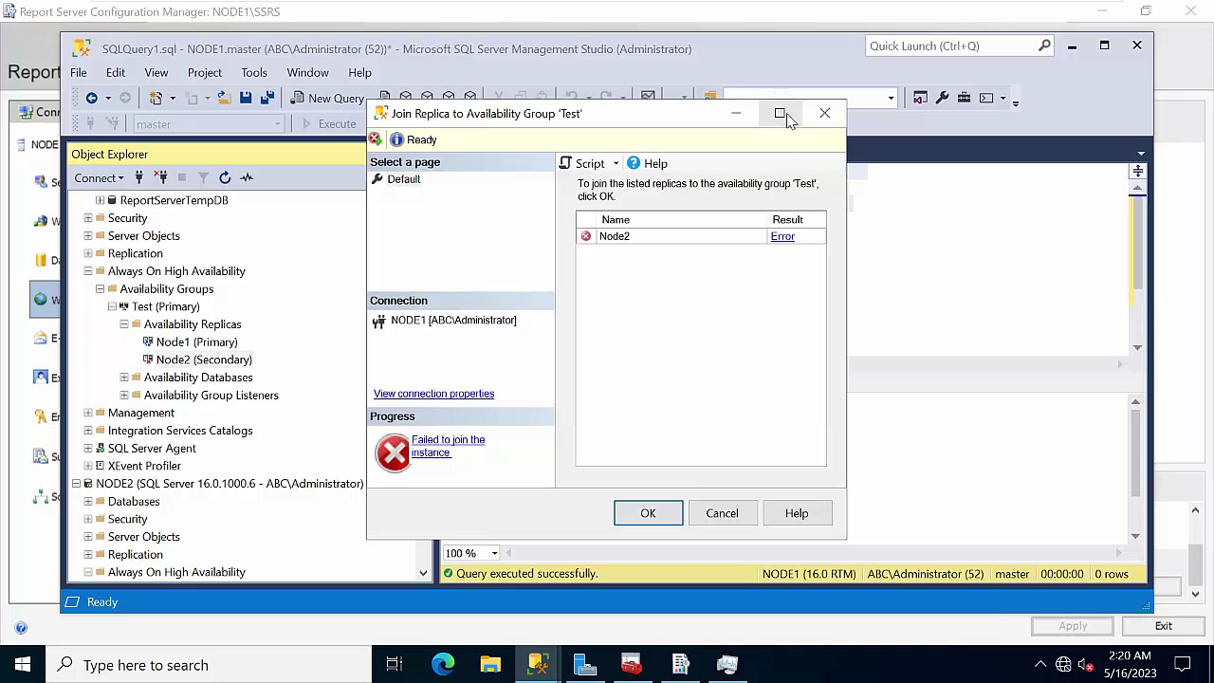
{"action": "left_click", "coordinate": [779, 113]}
{"action": "left_click", "coordinate": [987, 620]}
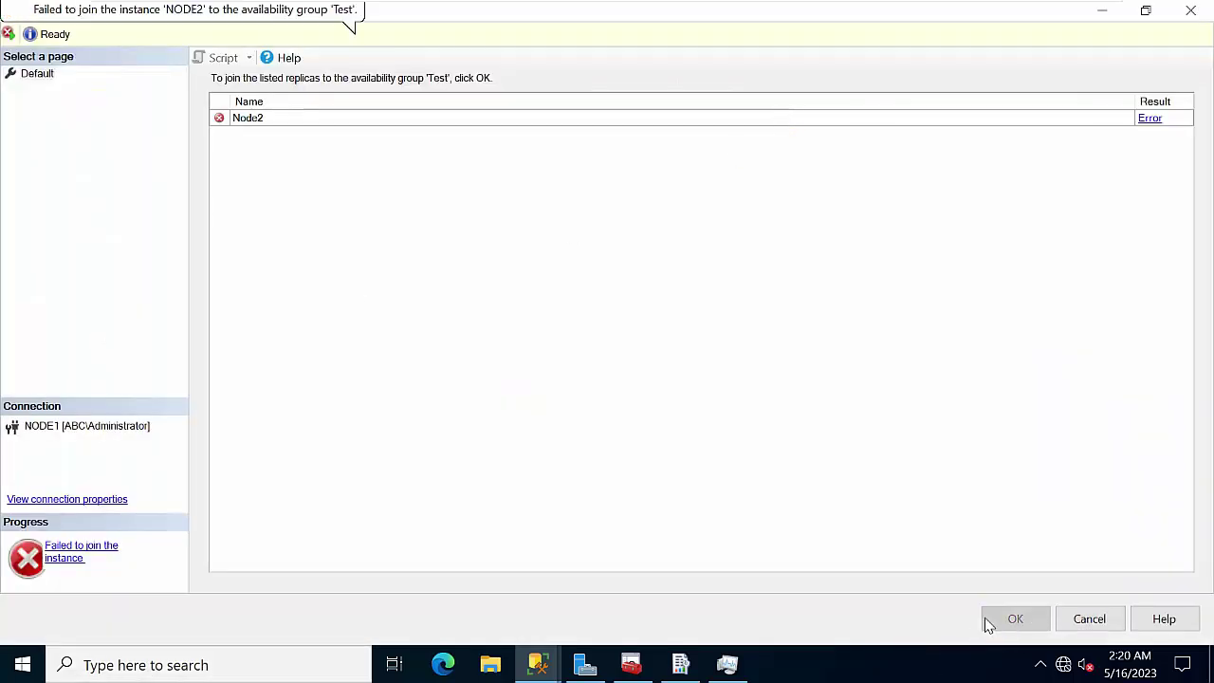
{"action": "left_click", "coordinate": [1197, 15]}
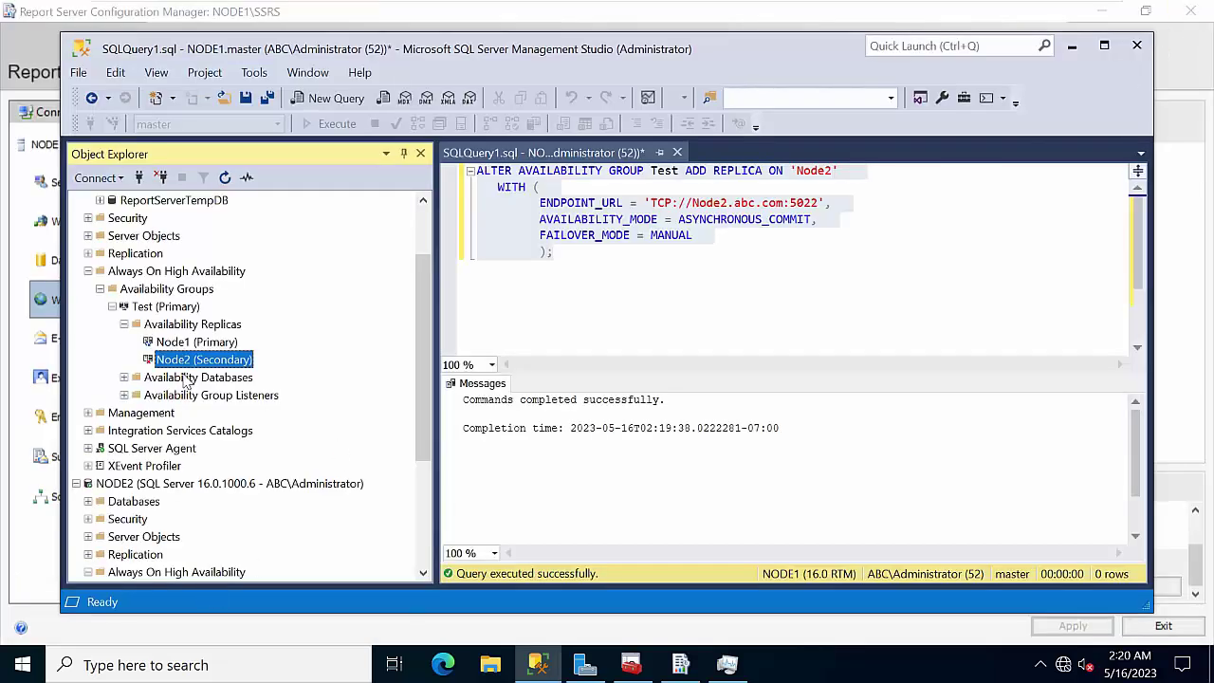
Refresh Test's replicas, then launch and cancel the New Availability Group Wizard.
{"action": "left_click", "coordinate": [194, 327]}
{"action": "right_click", "coordinate": [194, 323]}
{"action": "left_click", "coordinate": [237, 399]}
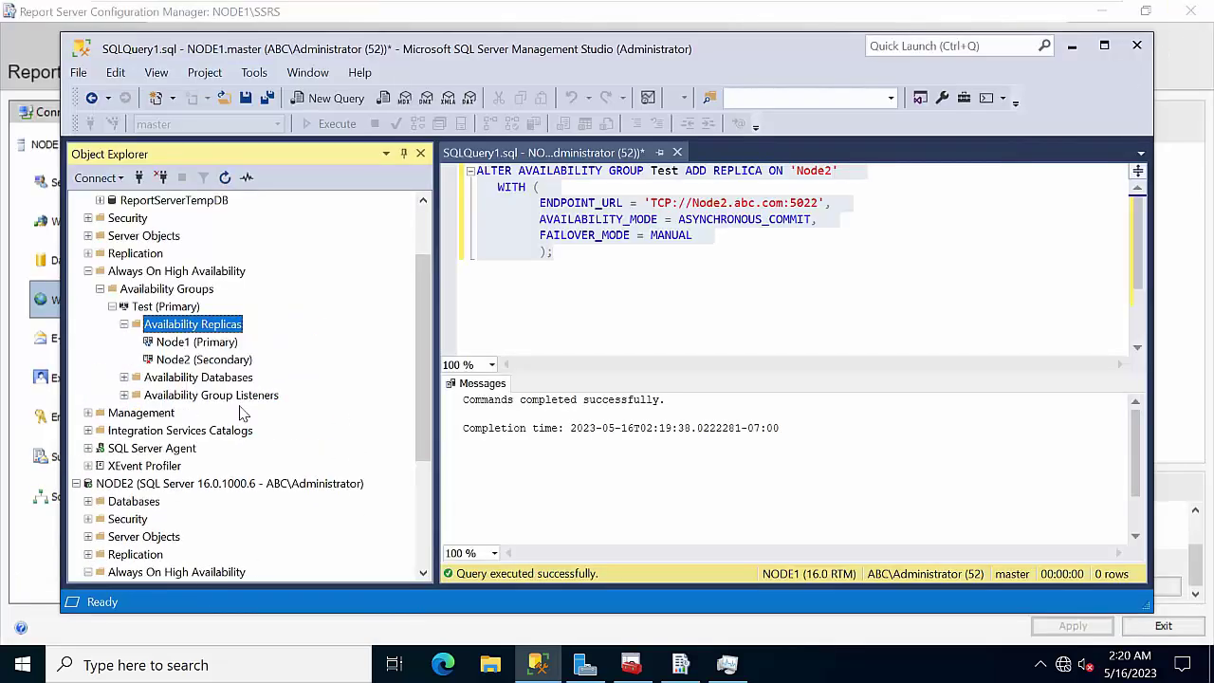
{"action": "left_click", "coordinate": [182, 289]}
{"action": "right_click", "coordinate": [183, 289]}
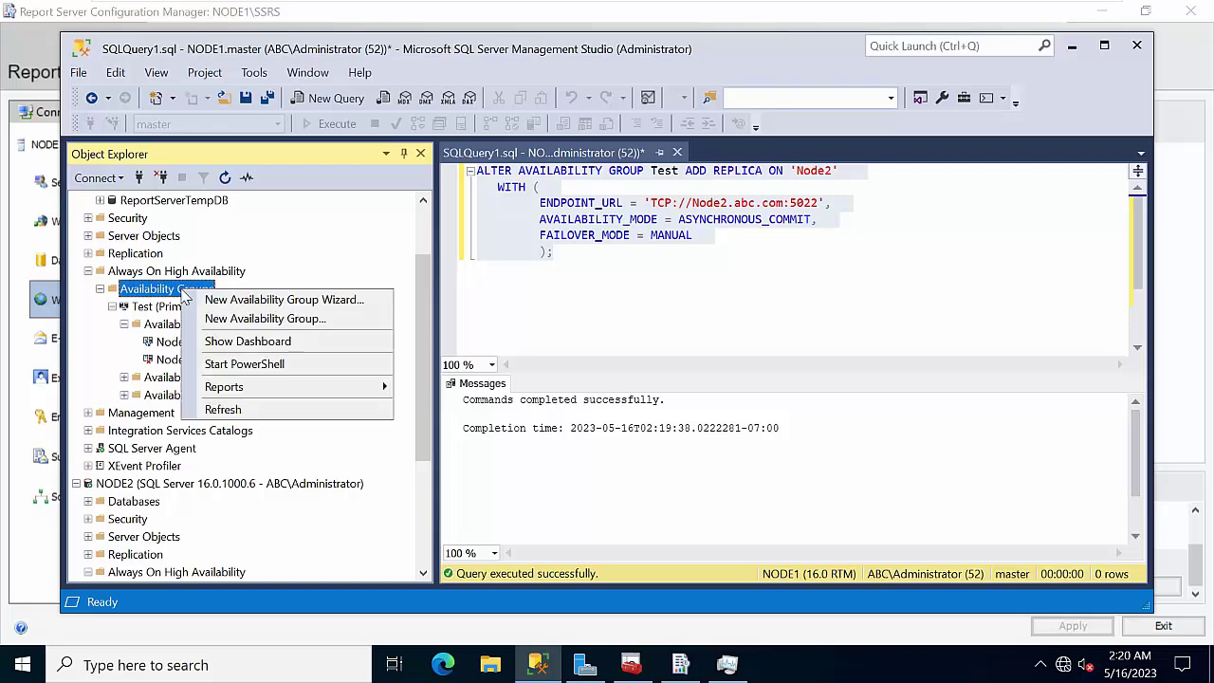
{"action": "left_click", "coordinate": [227, 299]}
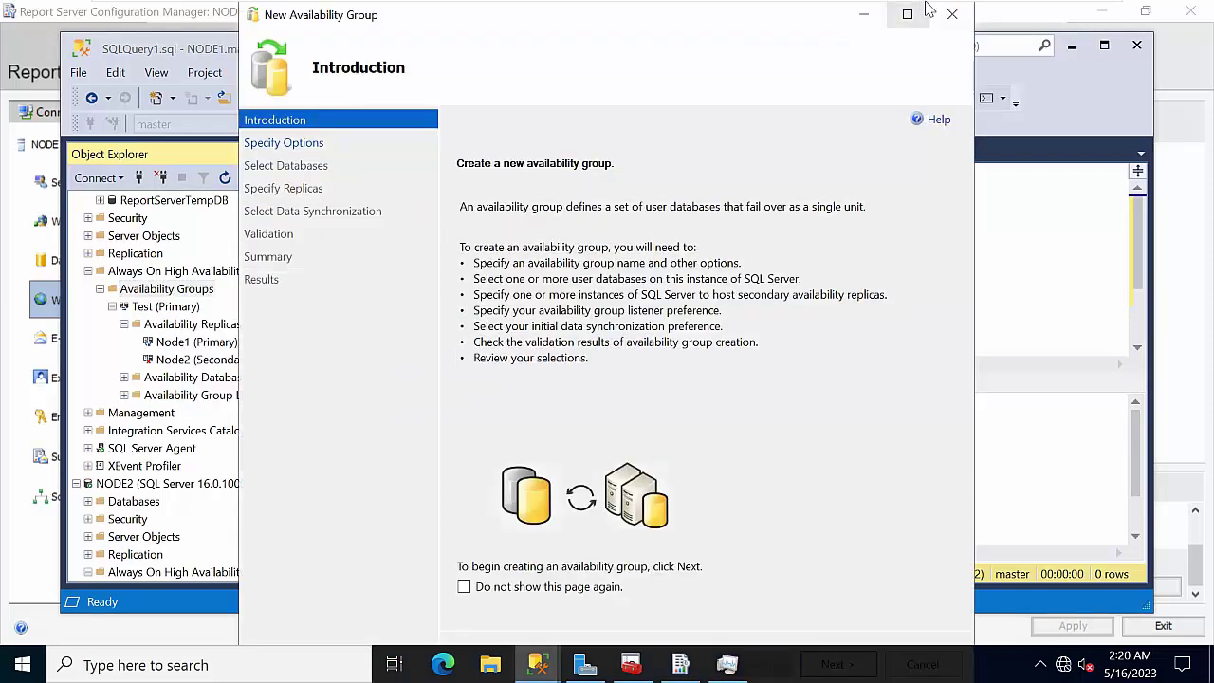
{"action": "left_click", "coordinate": [952, 14]}
{"action": "left_click", "coordinate": [667, 401]}
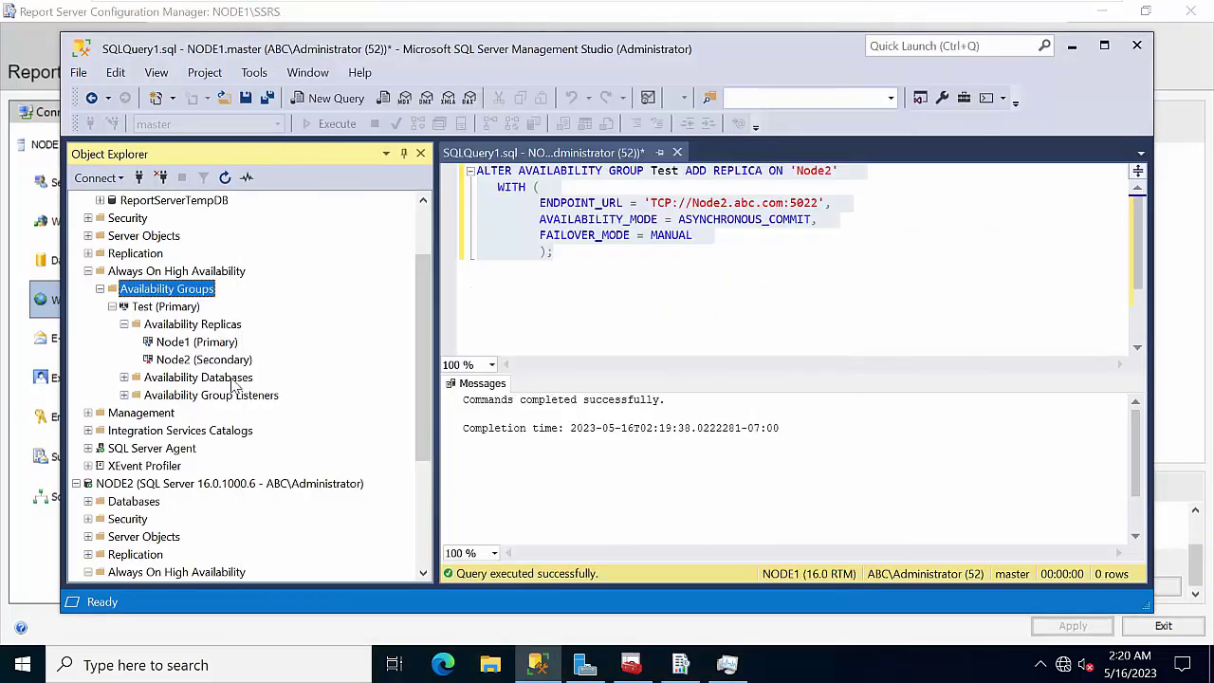
Open the removal dialog for the Test availability group and close it without deleting.
{"action": "left_click", "coordinate": [166, 307]}
{"action": "right_click", "coordinate": [166, 307]}
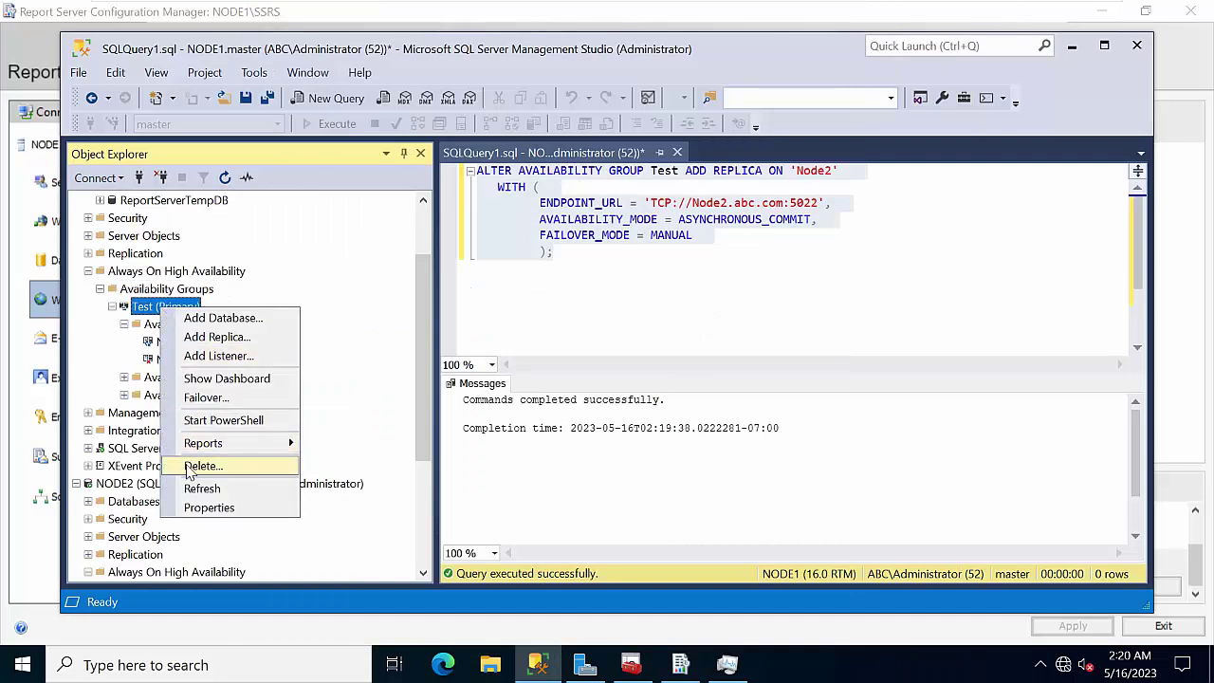
{"action": "left_click", "coordinate": [195, 466]}
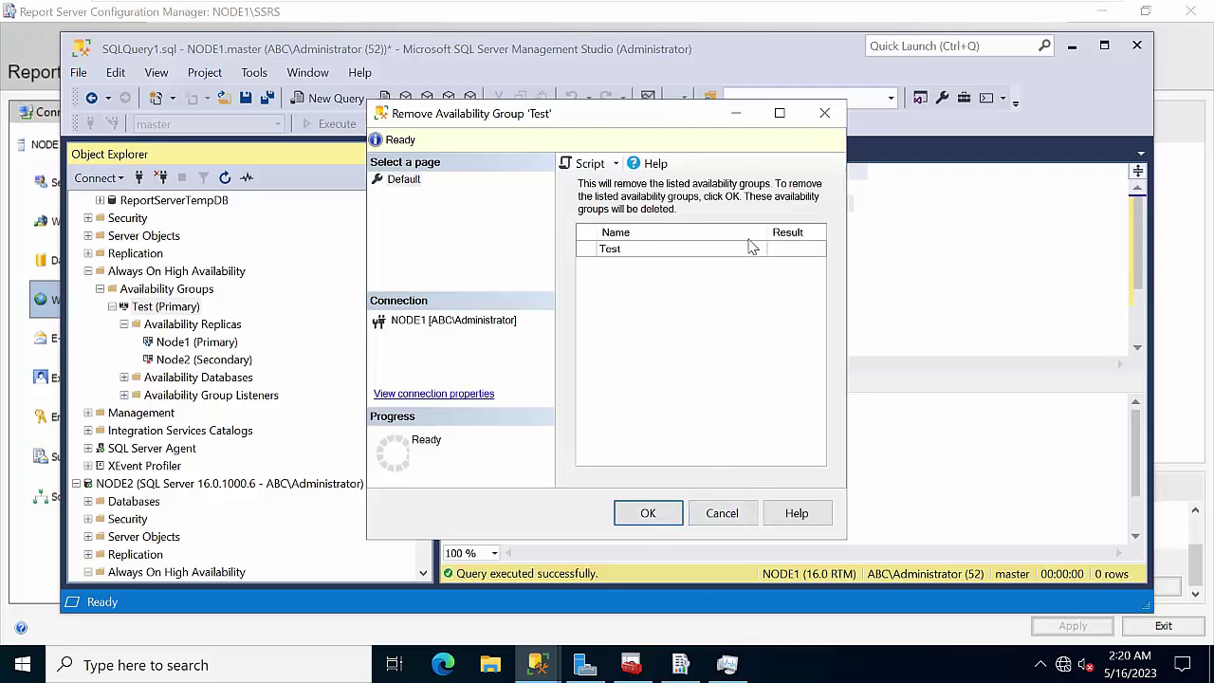
{"action": "left_click", "coordinate": [779, 113]}
{"action": "left_click", "coordinate": [1191, 10]}
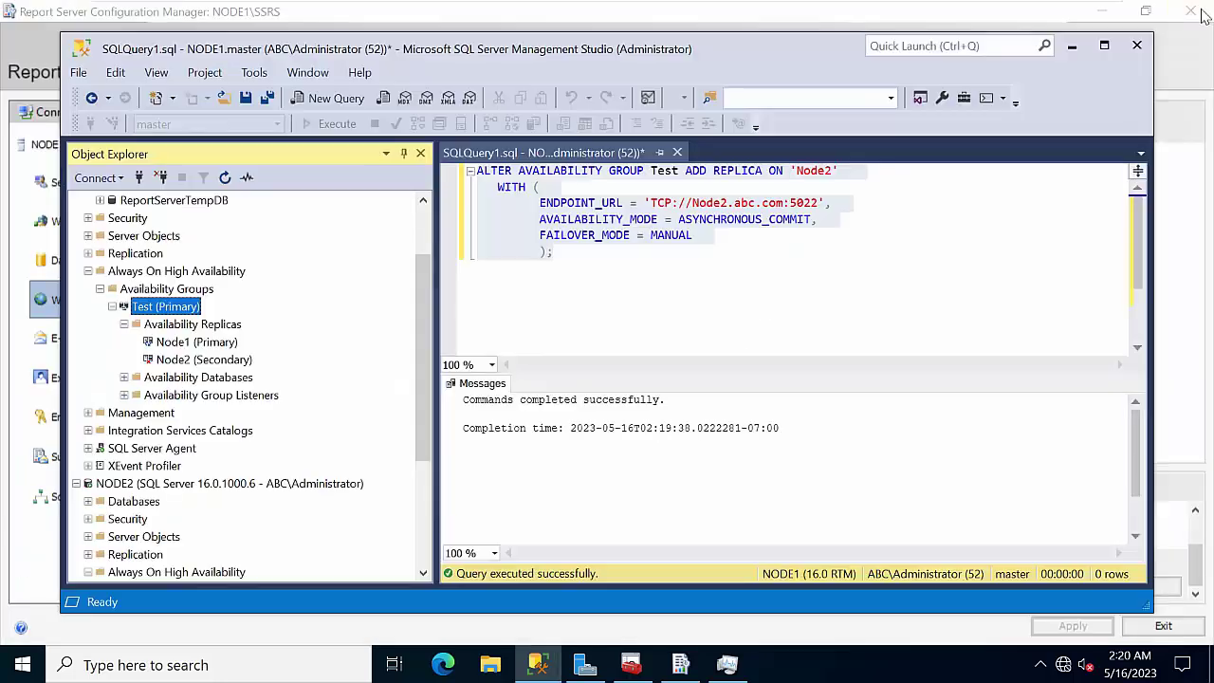
Delete the Test availability group and launch the New Availability Group Wizard.
{"action": "right_click", "coordinate": [178, 308]}
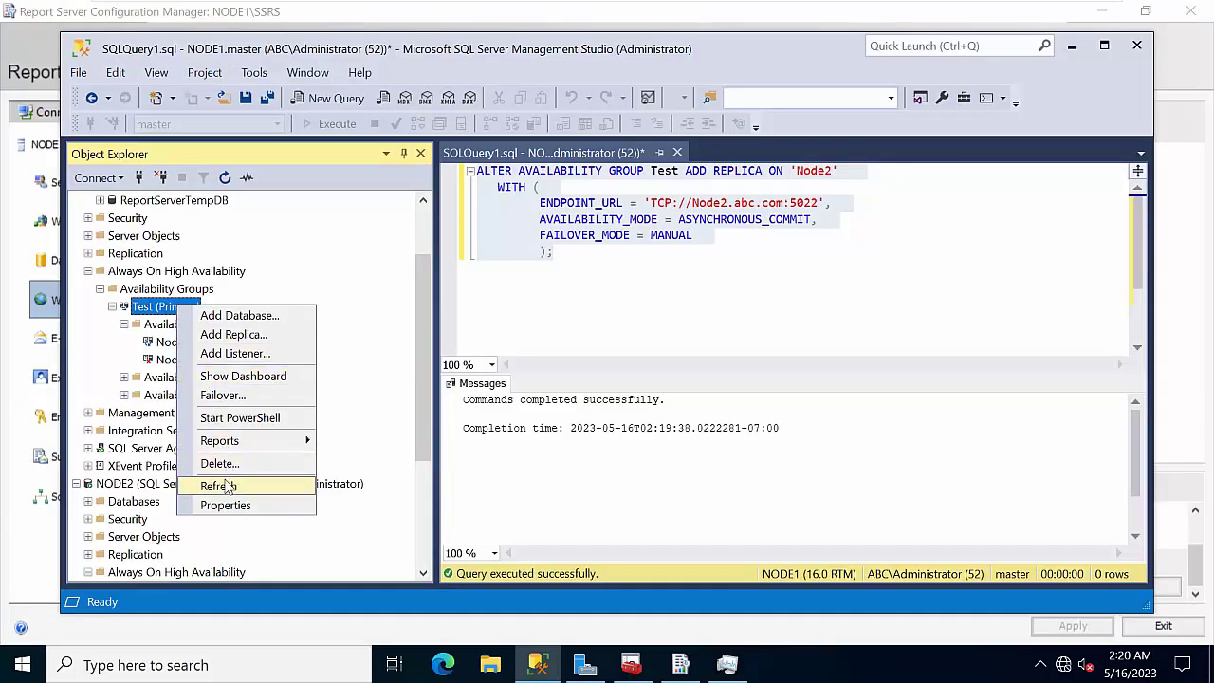
{"action": "left_click", "coordinate": [226, 467]}
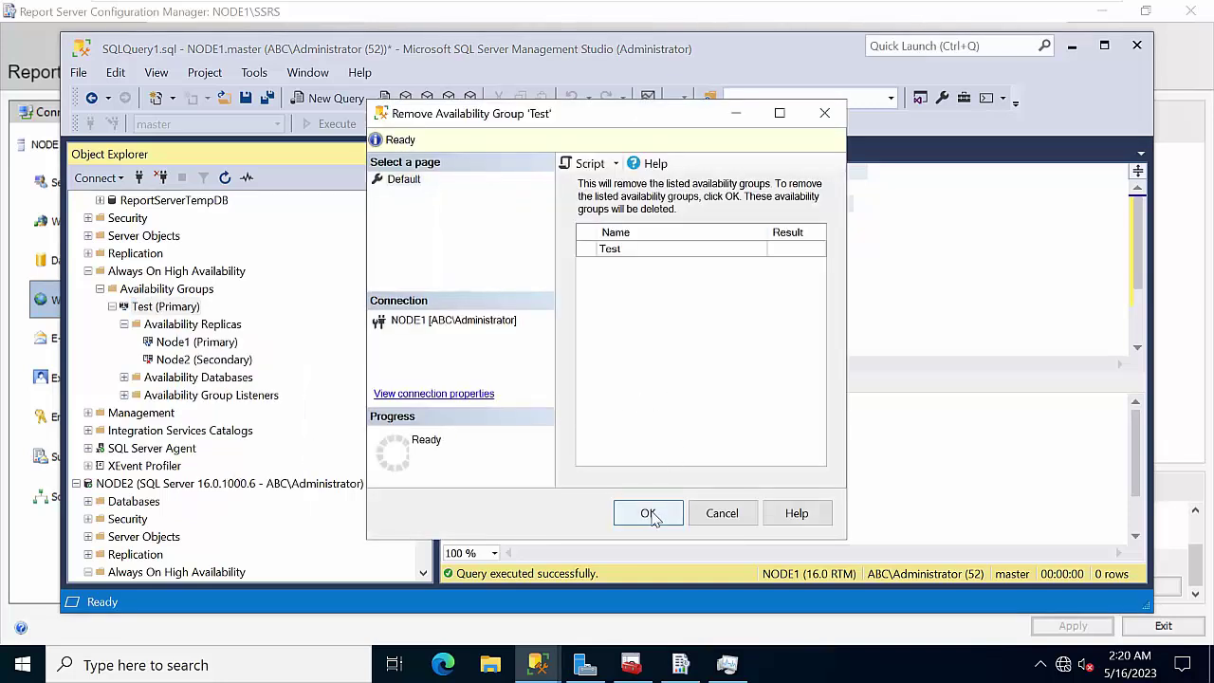
{"action": "left_click", "coordinate": [648, 513]}
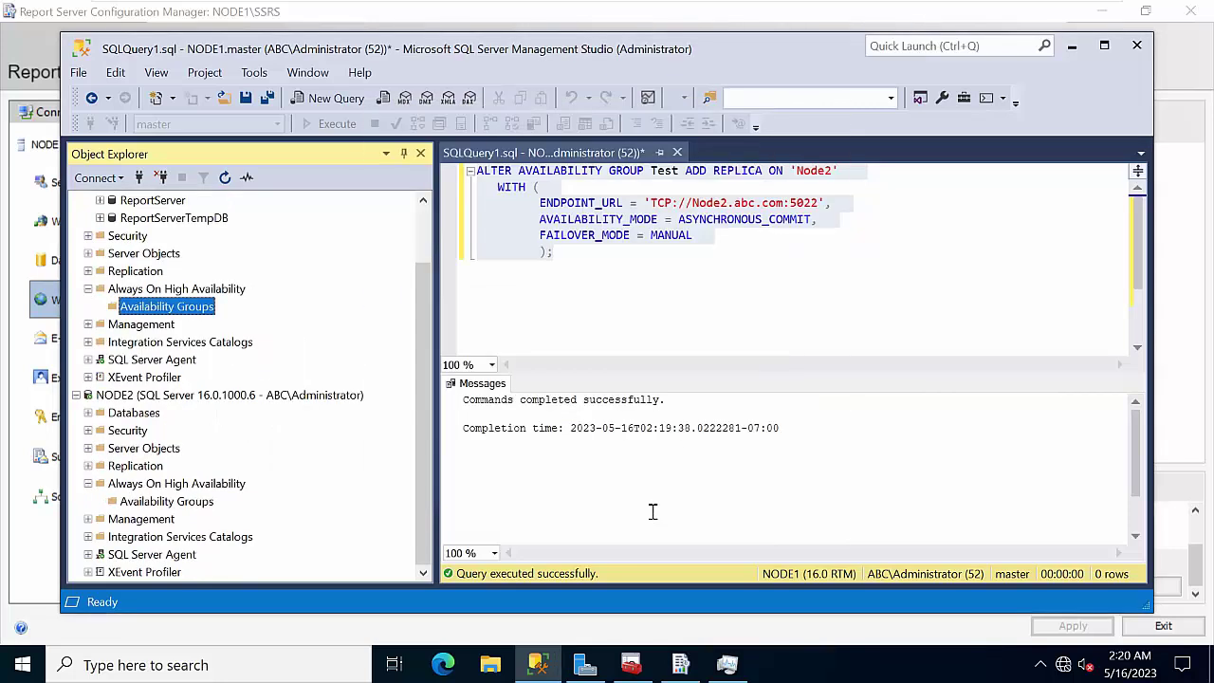
{"action": "right_click", "coordinate": [138, 320]}
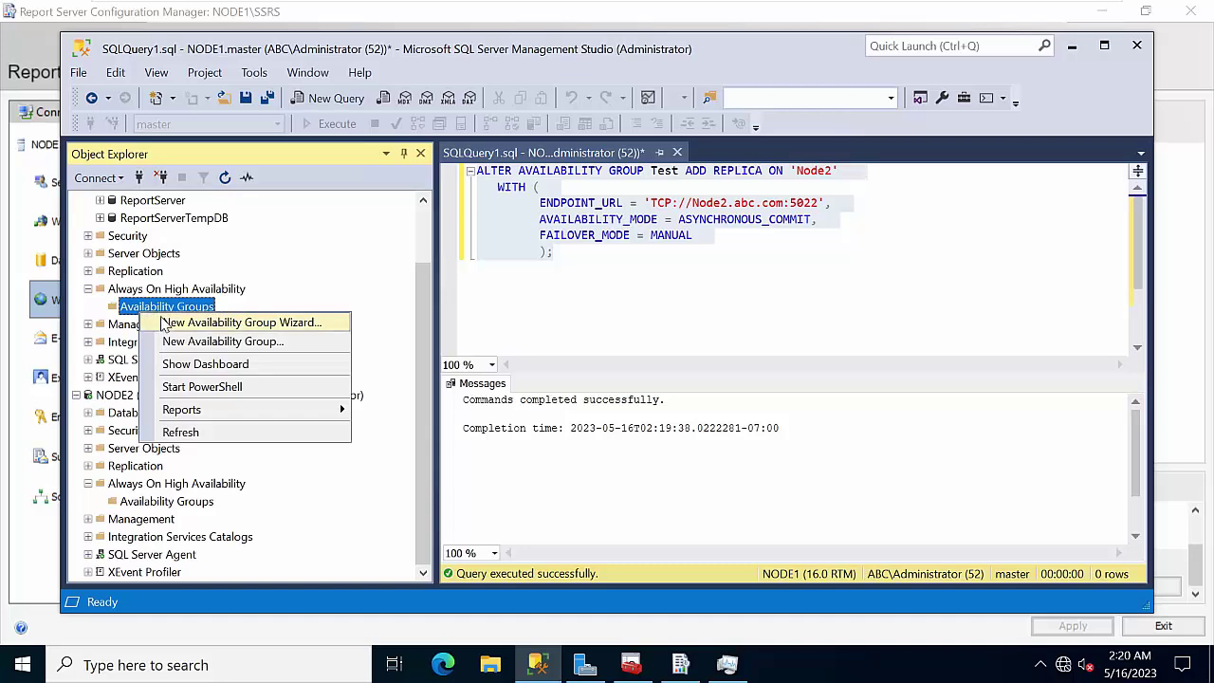
{"action": "left_click", "coordinate": [171, 324]}
Name the new availability group Test and include ReportServer and ReportServerTempDB.
{"action": "left_click", "coordinate": [912, 14]}
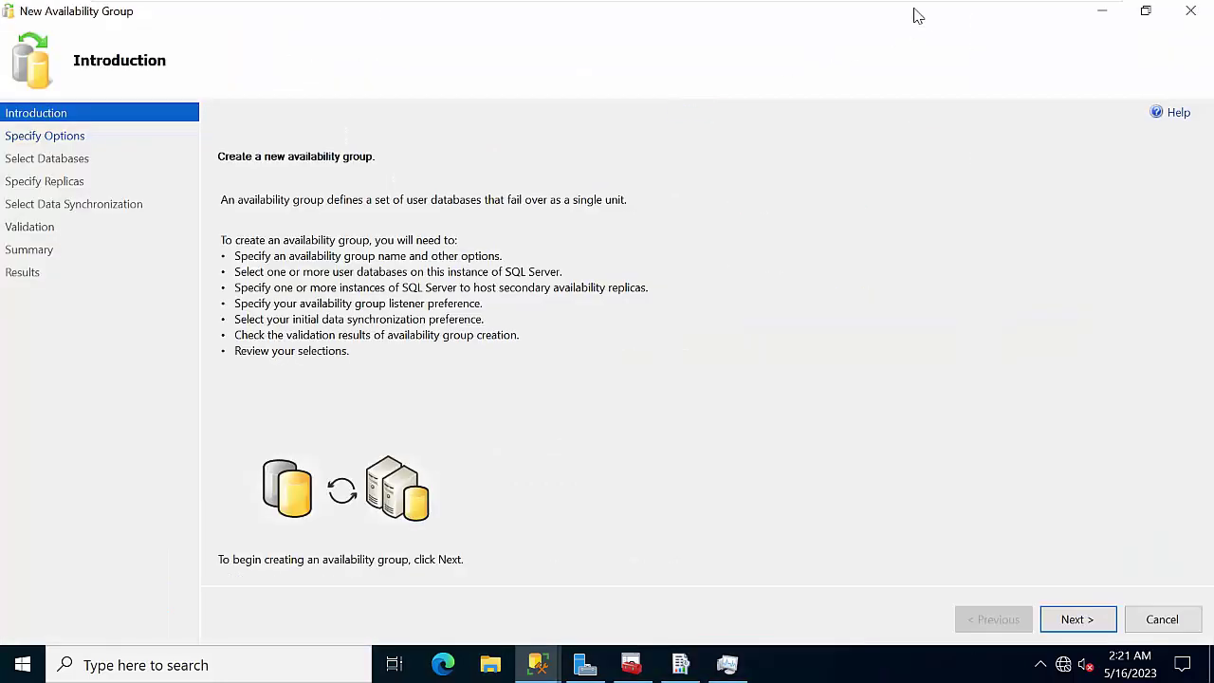
{"action": "left_click", "coordinate": [1076, 620]}
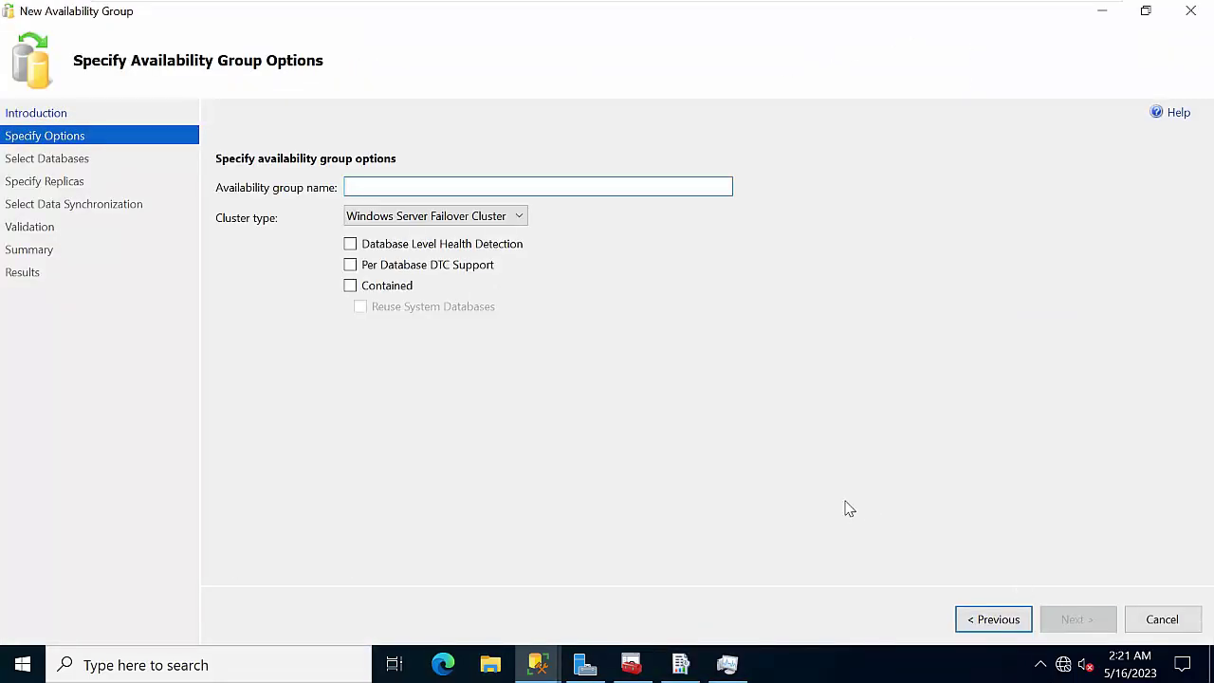
{"action": "type", "text": "Test"}
{"action": "left_click", "coordinate": [1076, 626]}
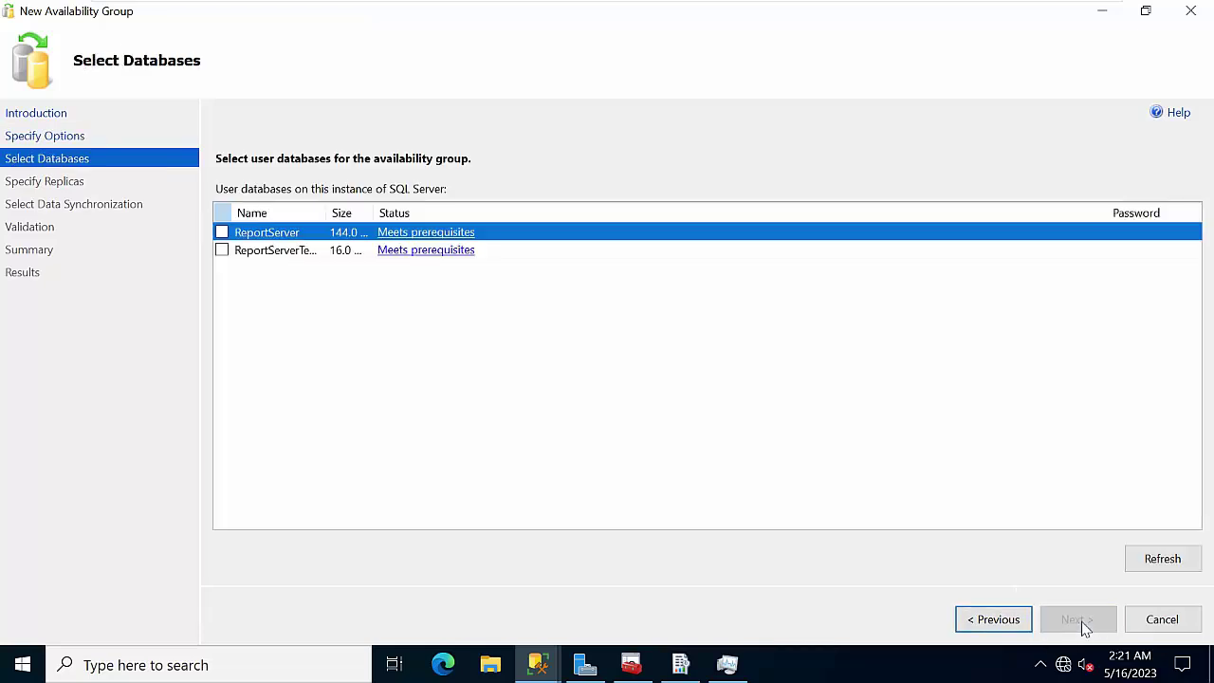
{"action": "left_click", "coordinate": [222, 232]}
{"action": "left_click", "coordinate": [222, 249]}
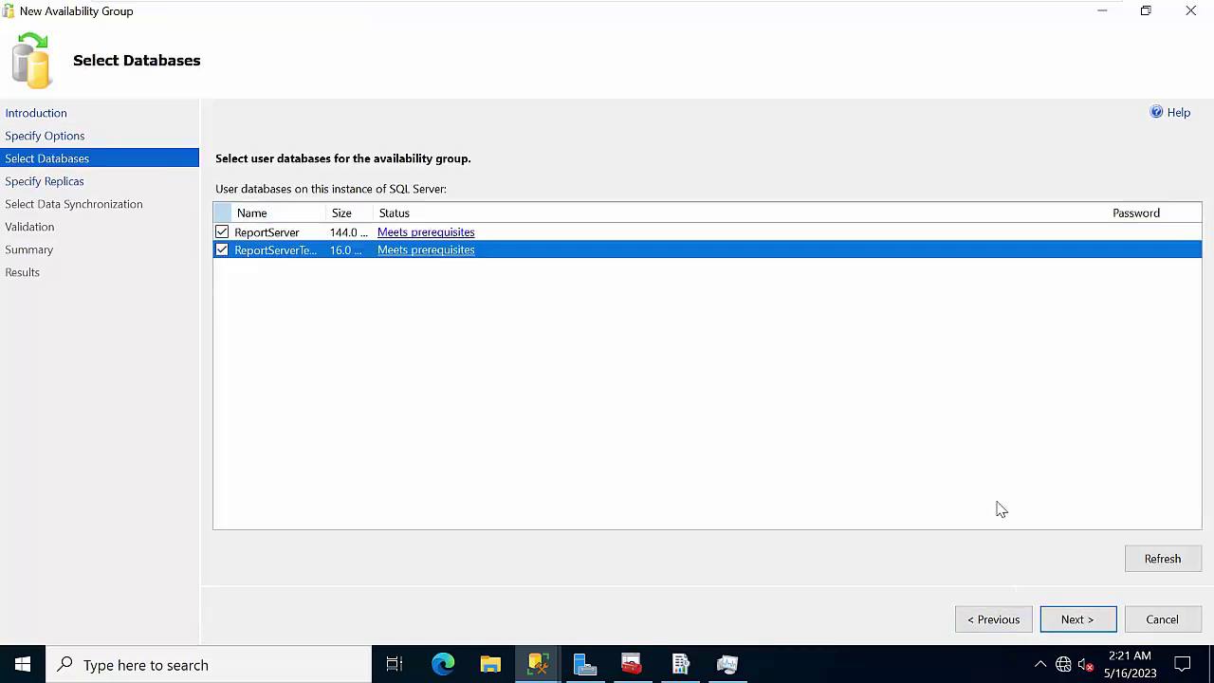
Add Node2 as a secondary replica and adjust automatic failover for Node1 and Node2.
{"action": "left_click", "coordinate": [1105, 628]}
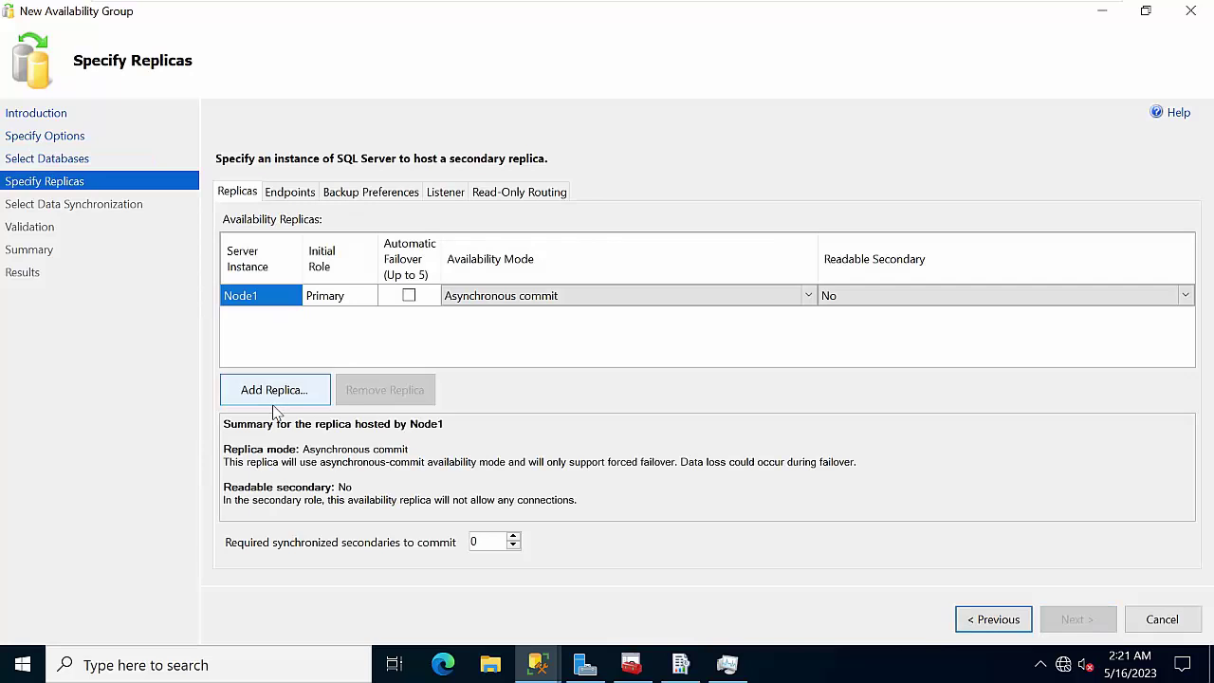
{"action": "left_click", "coordinate": [273, 398]}
{"action": "left_click", "coordinate": [550, 359]}
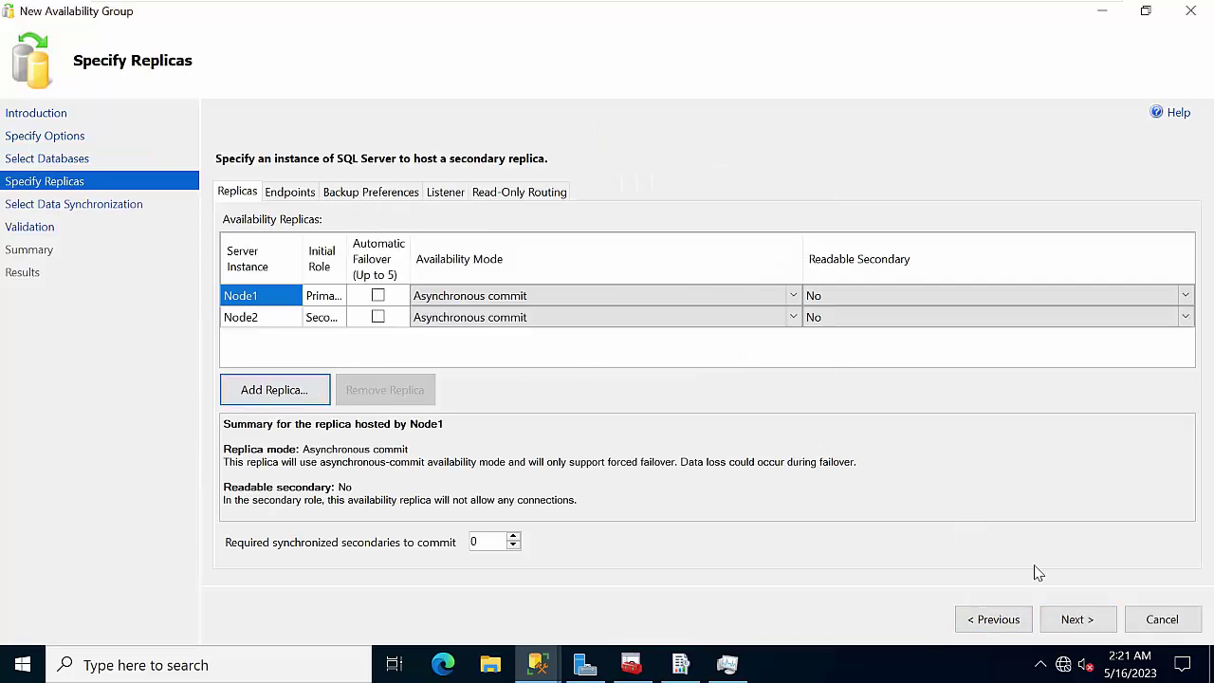
{"action": "left_click", "coordinate": [442, 298]}
{"action": "left_click", "coordinate": [377, 295]}
{"action": "left_click", "coordinate": [378, 316]}
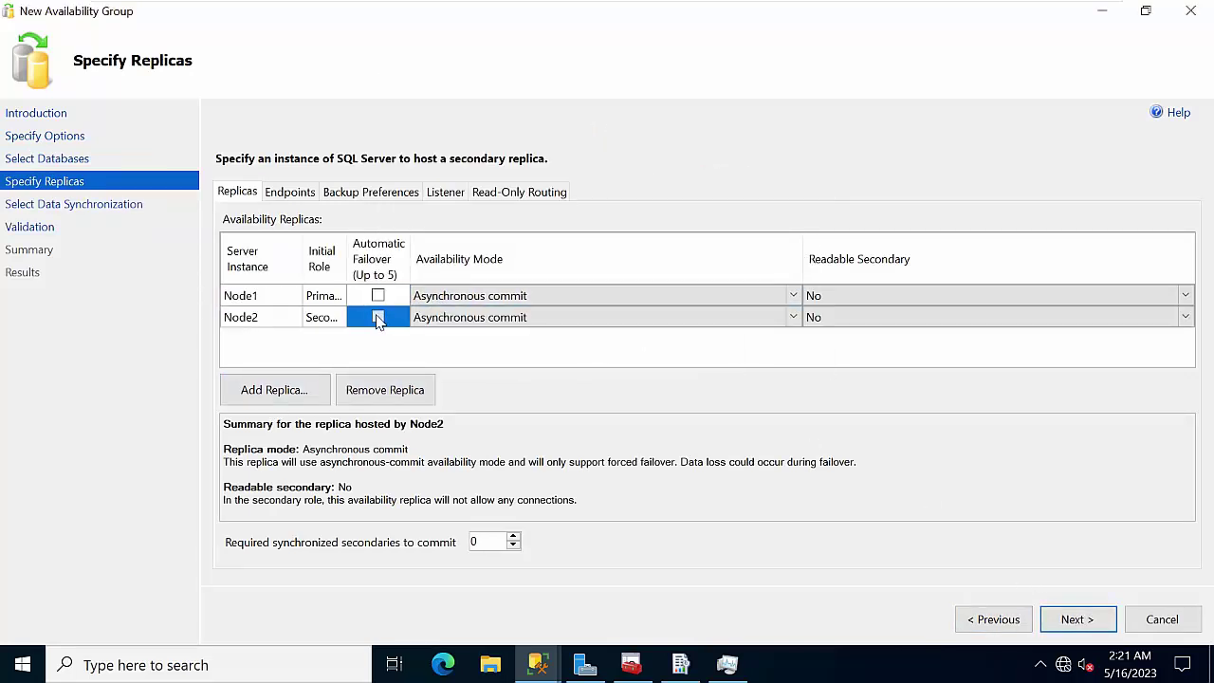
{"action": "left_click", "coordinate": [380, 303]}
Keep automatic seeding, pass validation, create the group, and close the finished wizard.
{"action": "left_click", "coordinate": [1075, 622]}
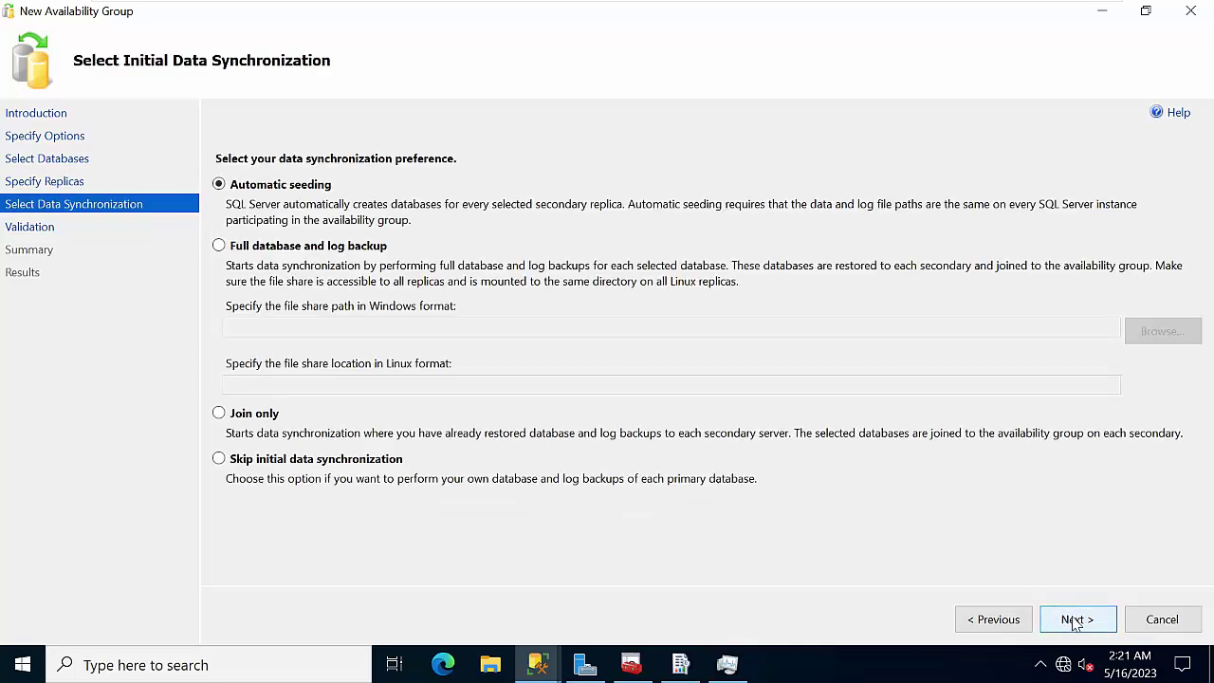
{"action": "left_click", "coordinate": [1075, 621]}
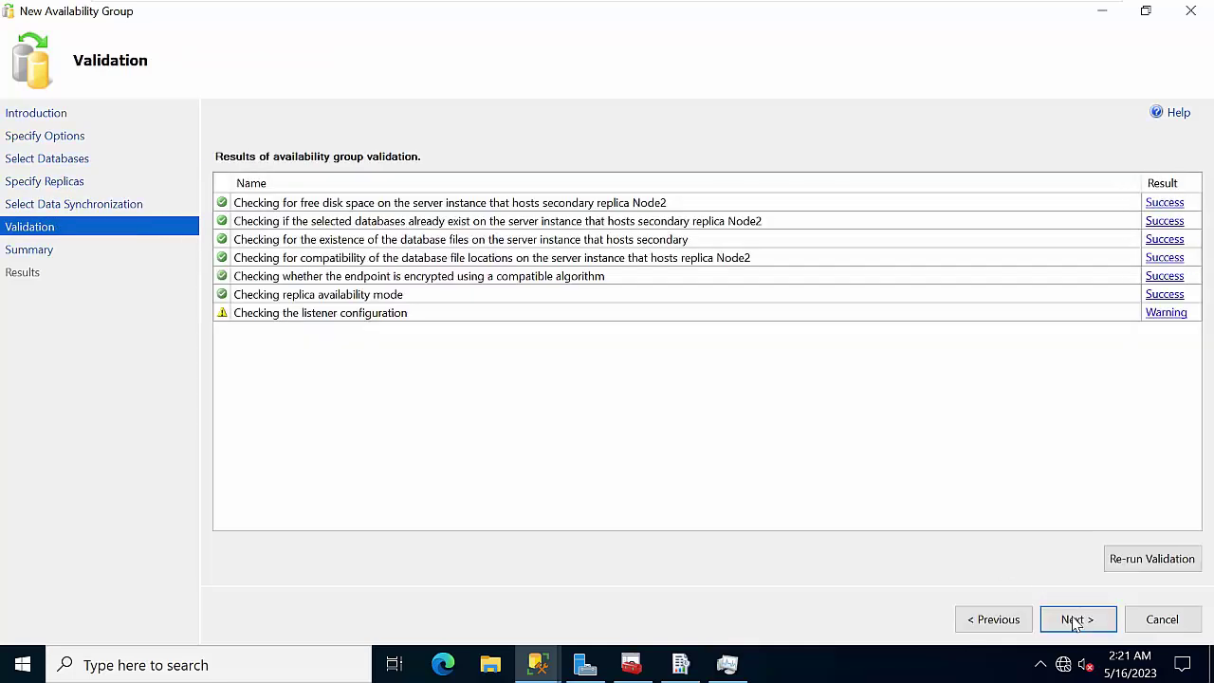
{"action": "left_click", "coordinate": [1074, 620]}
{"action": "left_click", "coordinate": [1076, 621]}
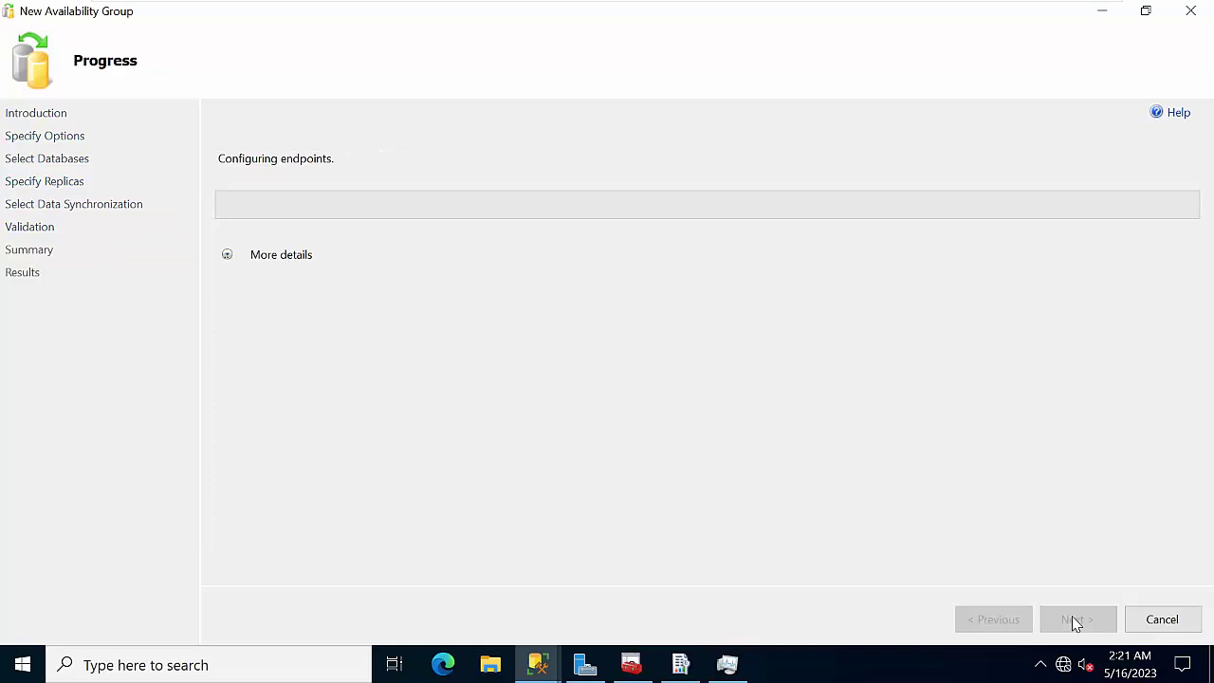
{"action": "left_click", "coordinate": [227, 254]}
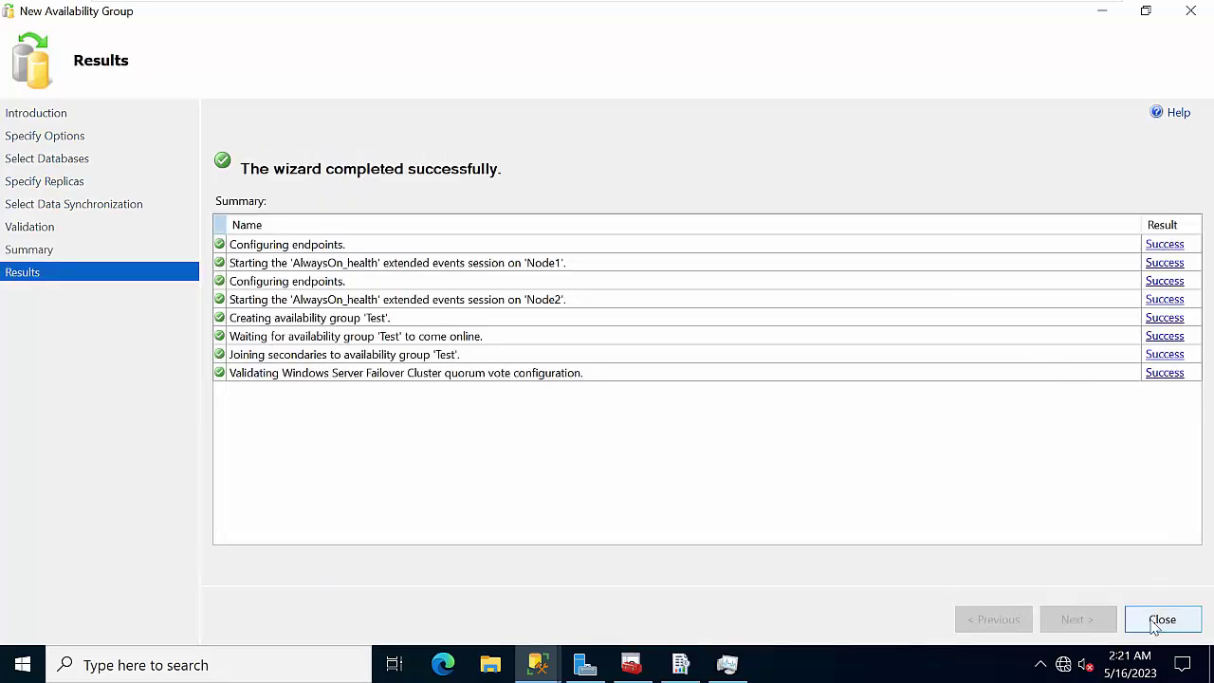
{"action": "left_click", "coordinate": [1162, 618]}
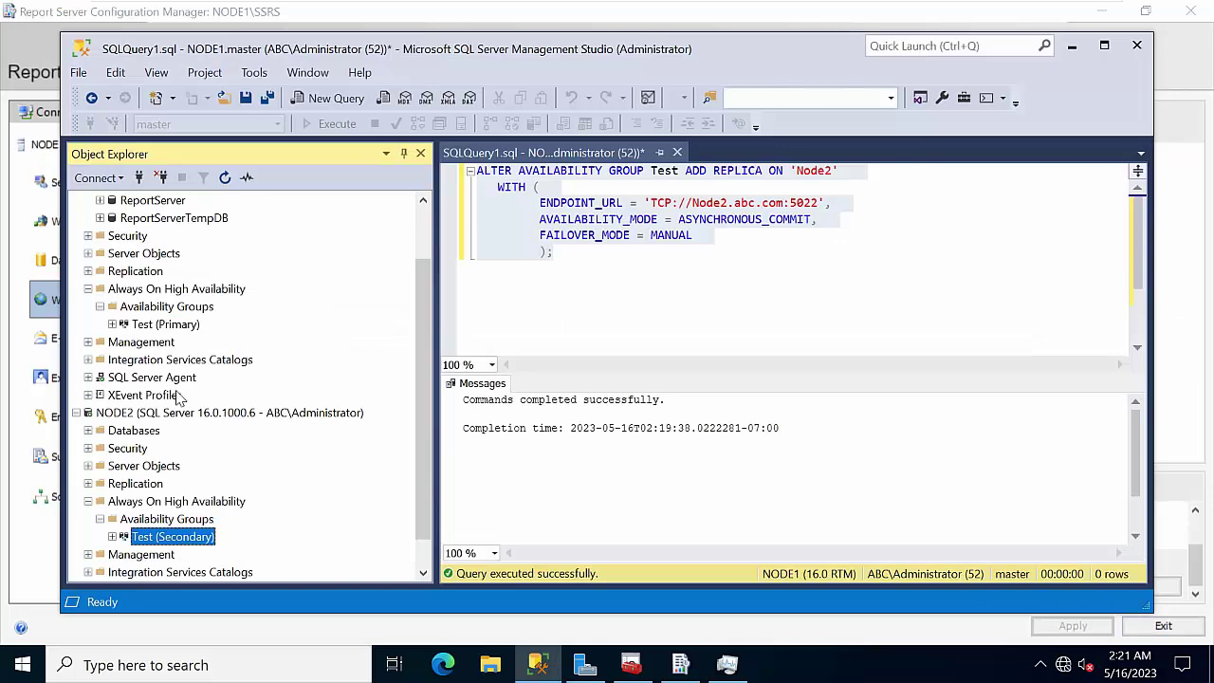
Refresh Test, expand its replicas and databases, and choose Add Listener under Availability Group Listeners.
{"action": "right_click", "coordinate": [157, 324]}
{"action": "left_click", "coordinate": [199, 499]}
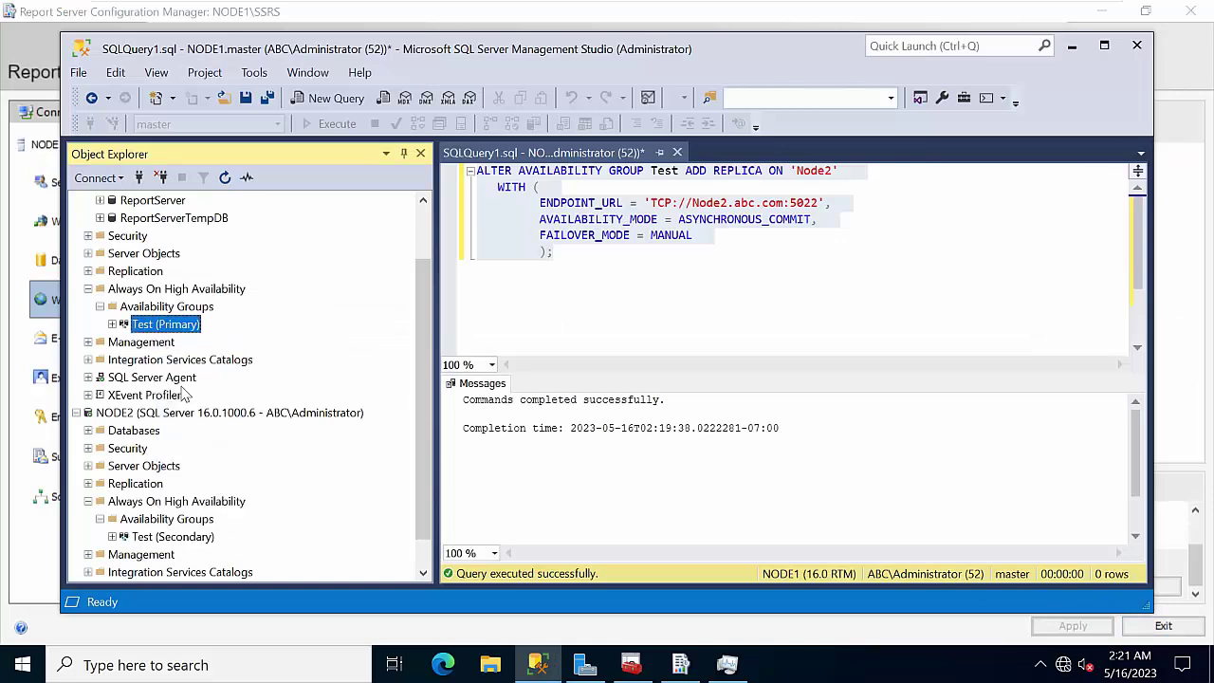
{"action": "left_click", "coordinate": [114, 325]}
{"action": "double_click", "coordinate": [164, 343]}
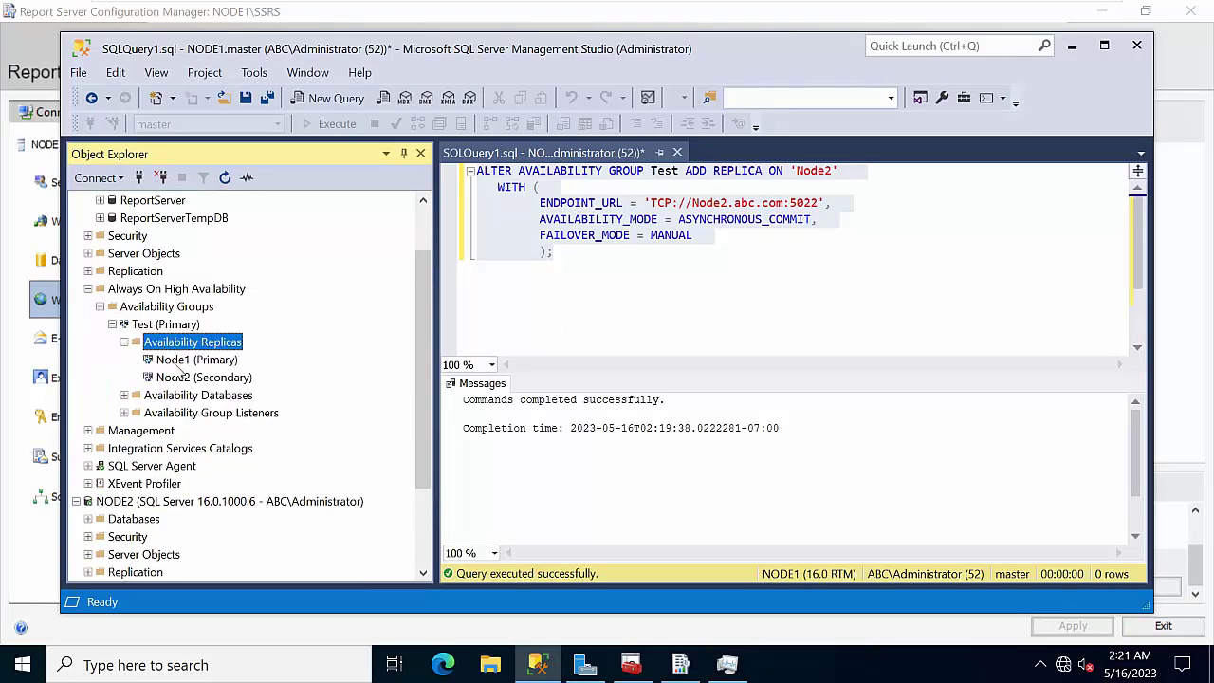
{"action": "left_click", "coordinate": [180, 397]}
{"action": "double_click", "coordinate": [180, 397]}
{"action": "double_click", "coordinate": [191, 448]}
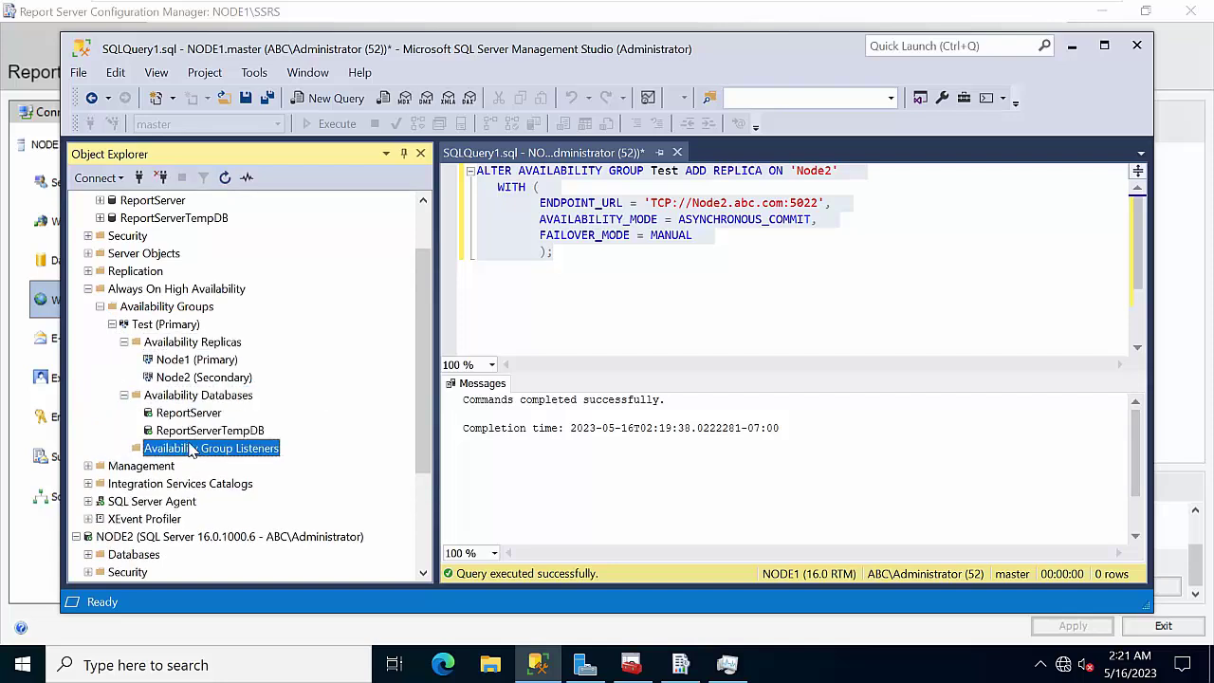
{"action": "right_click", "coordinate": [191, 454]}
{"action": "left_click", "coordinate": [227, 465]}
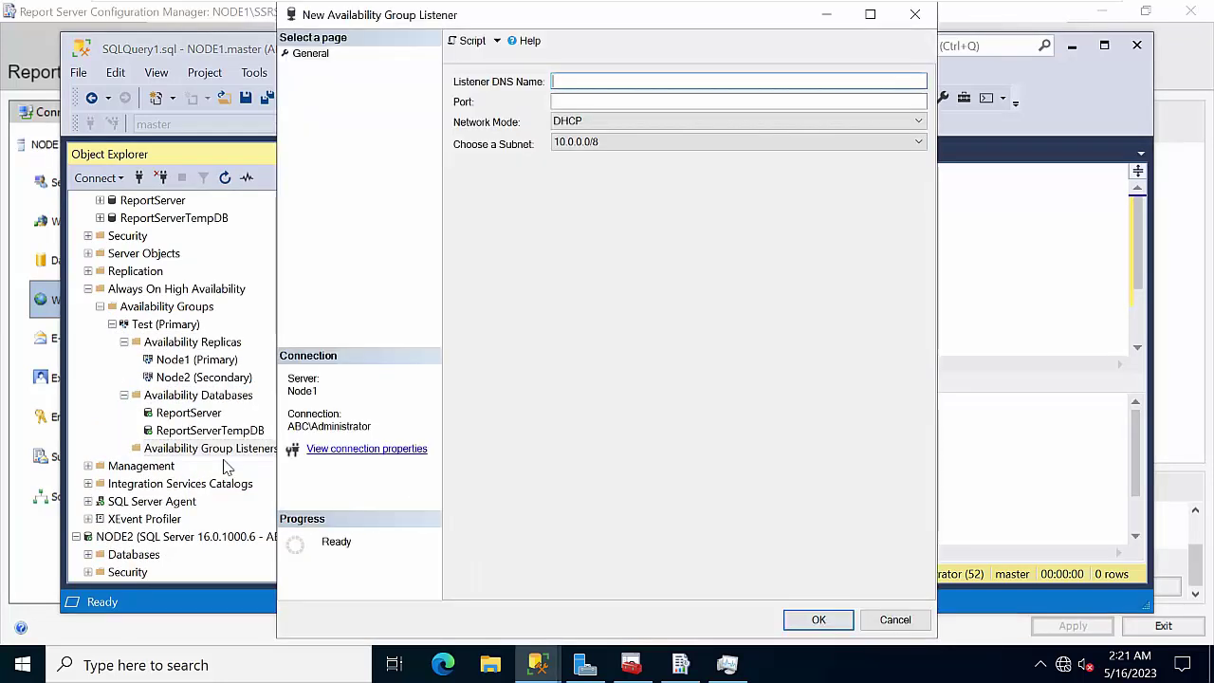
Enter listener name Listen, port 1433, Static IP mode, and begin adding an IPv4 address.
{"action": "type", "text": "Listen"}
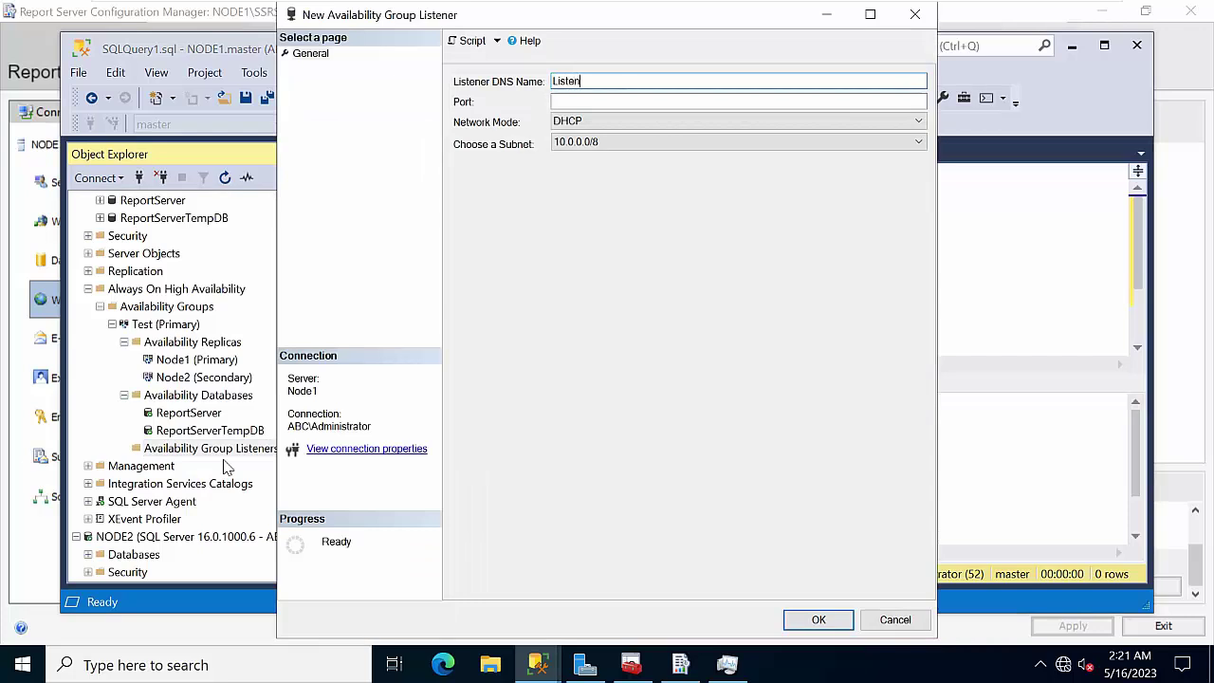
{"action": "key", "text": "Tab"}
{"action": "key", "text": "Tab"}
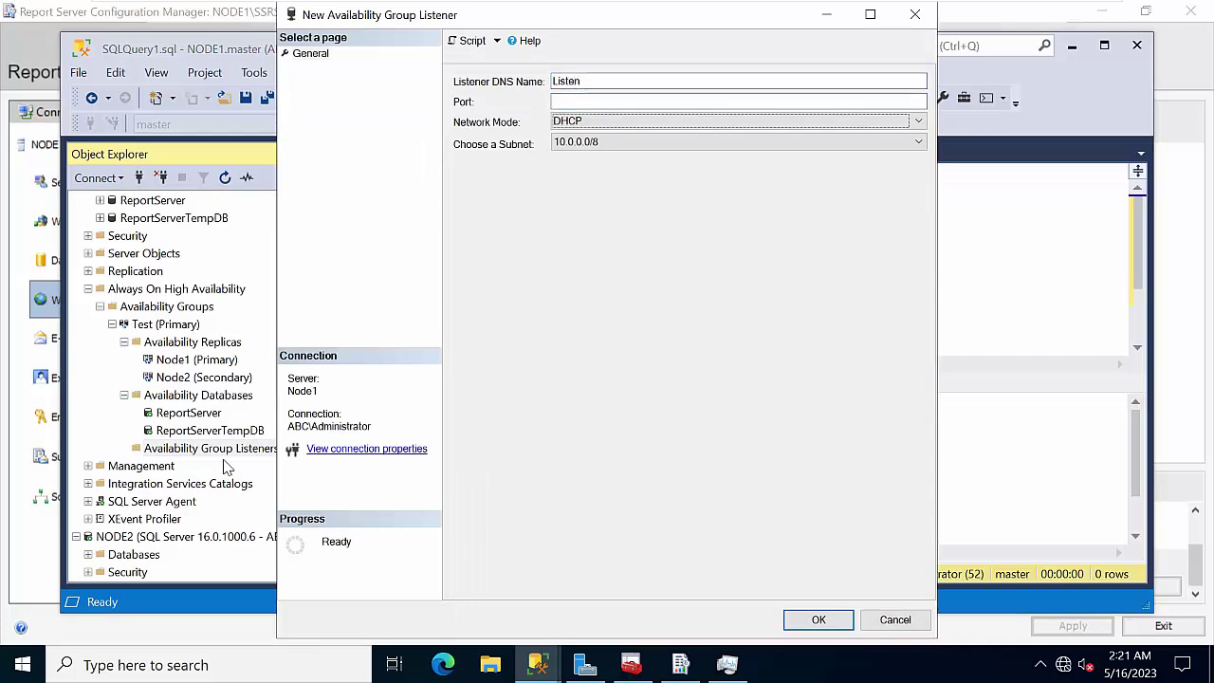
{"action": "key", "text": "Down"}
{"action": "key", "text": "shift+Tab"}
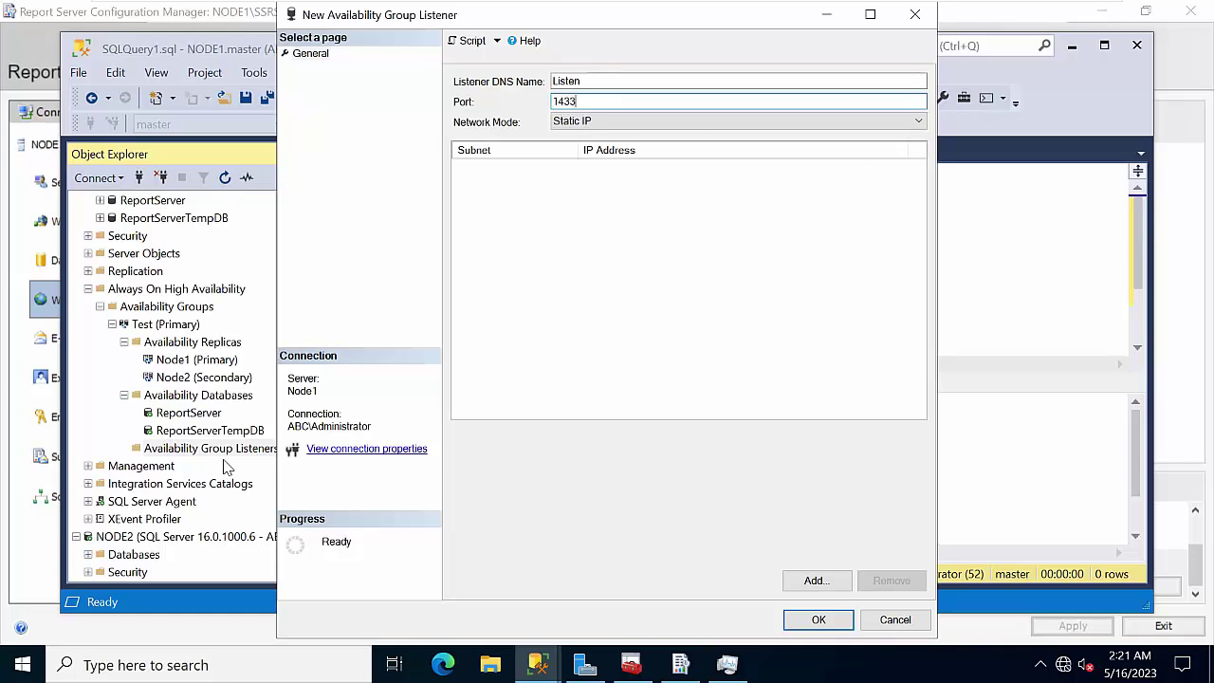
{"action": "key", "text": "Tab"}
{"action": "key", "text": "Tab"}
{"action": "key", "text": "Tab"}
{"action": "key", "text": "shift+Tab"}
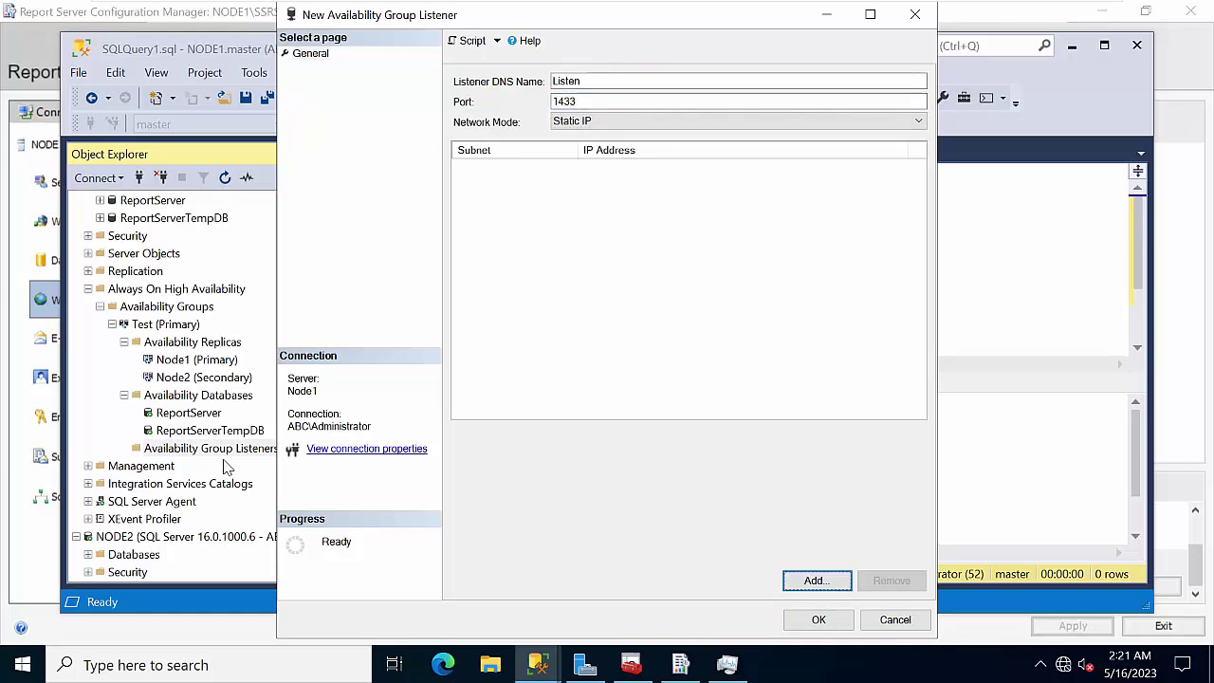
{"action": "key", "text": "Return"}
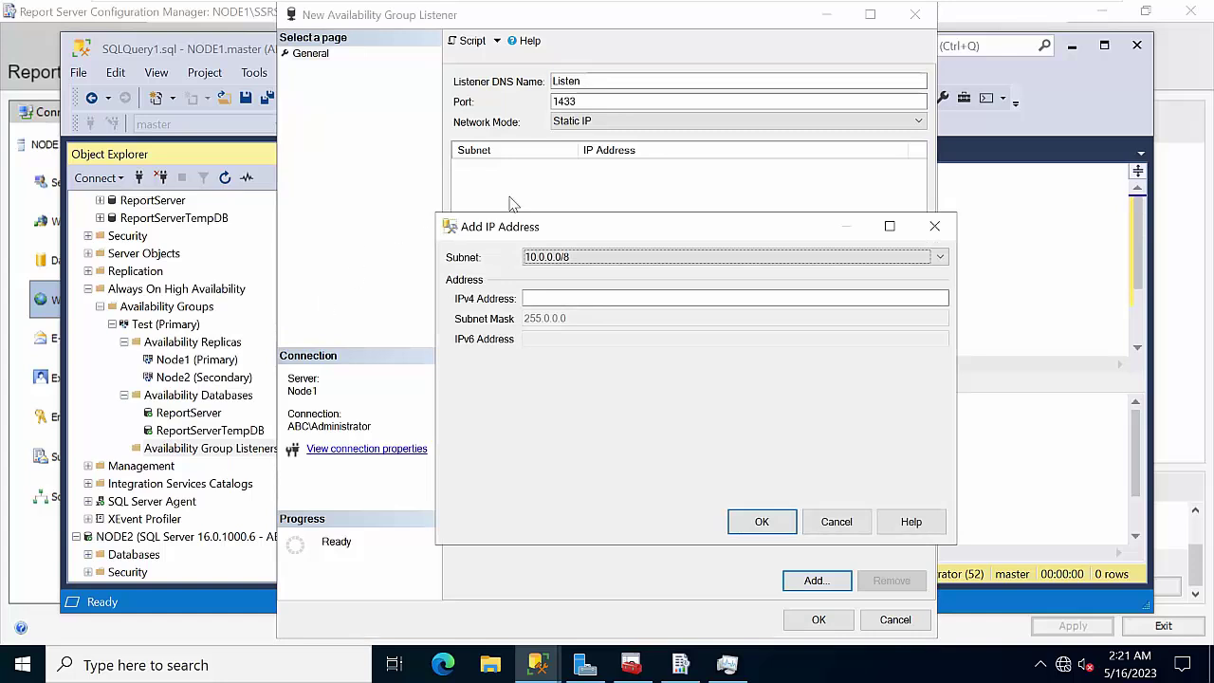
{"action": "left_click", "coordinate": [569, 298]}
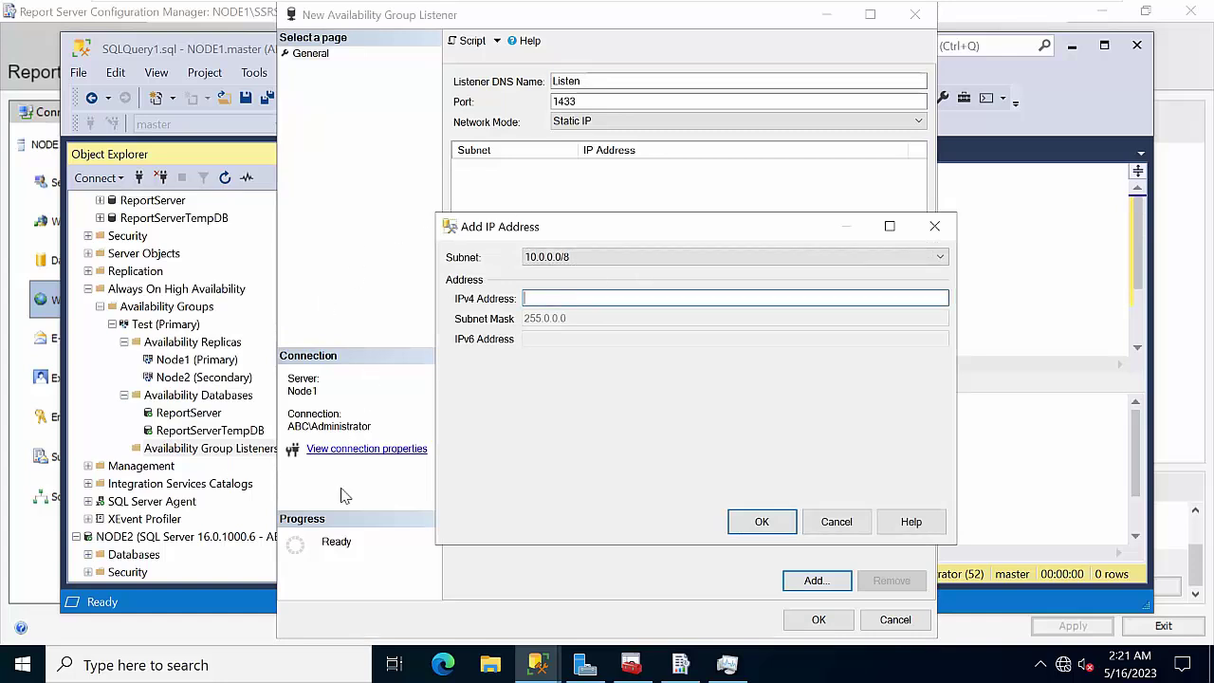
Switch to the DC virtual machine and sign in with the account password.
{"action": "mouse_move", "coordinate": [664, 5]}
{"action": "left_click", "coordinate": [729, 14]}
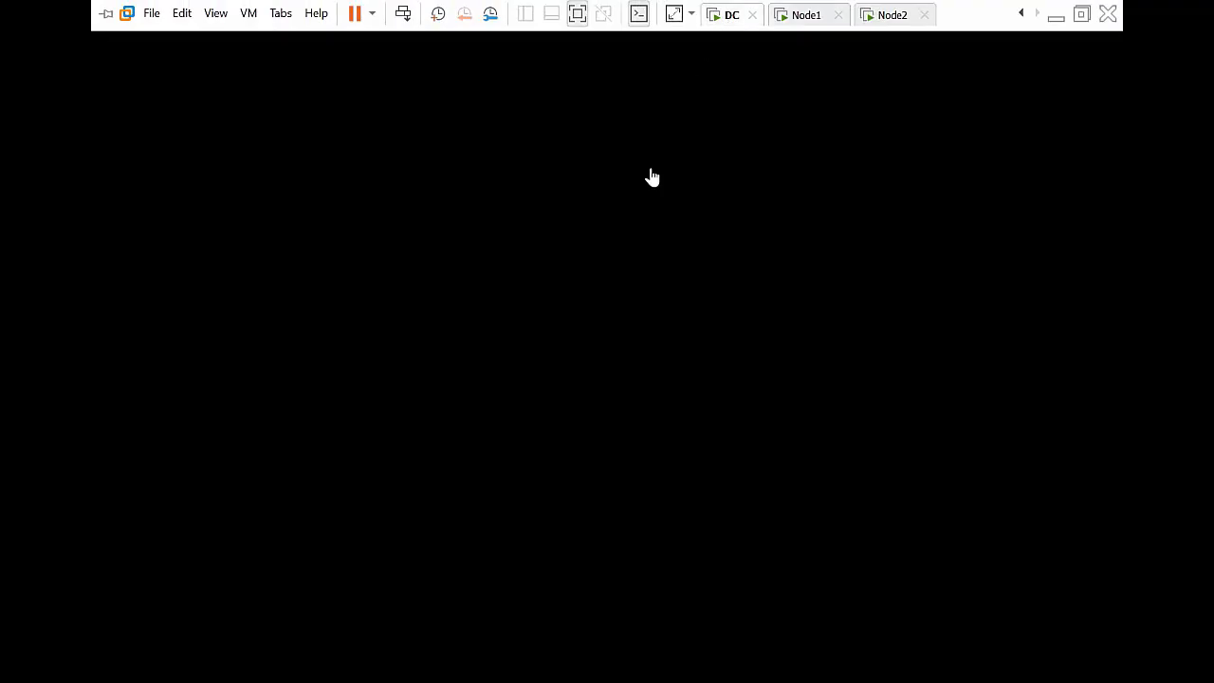
{"action": "left_click", "coordinate": [403, 14]}
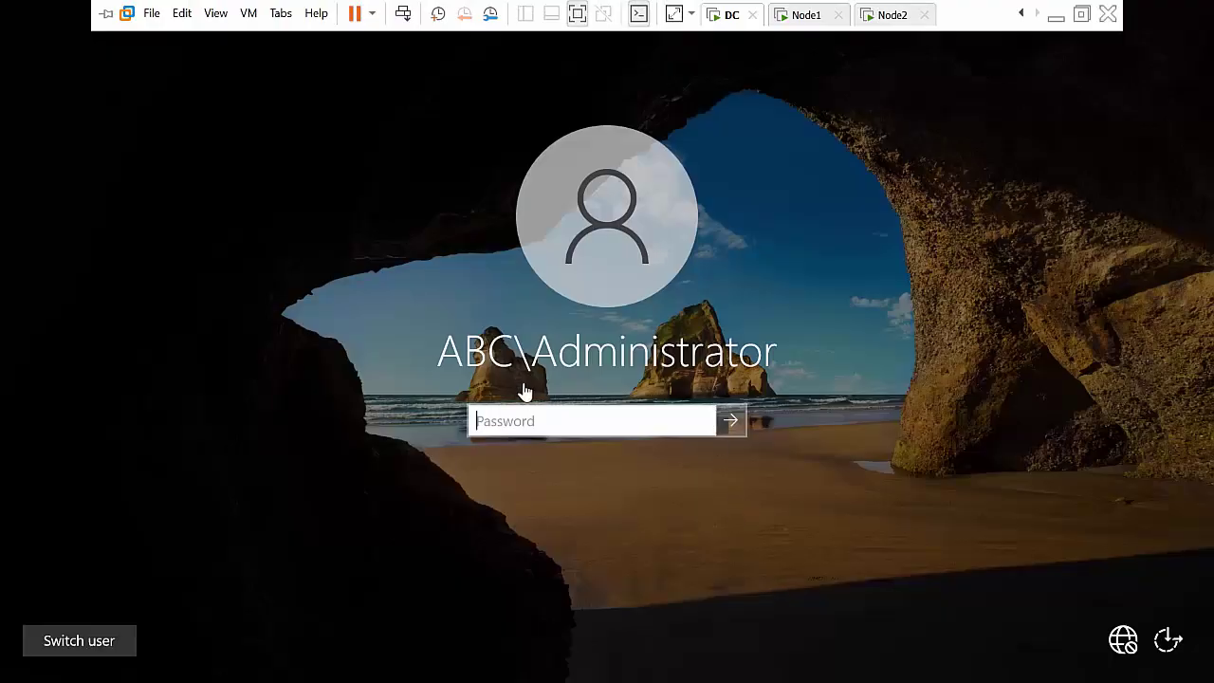
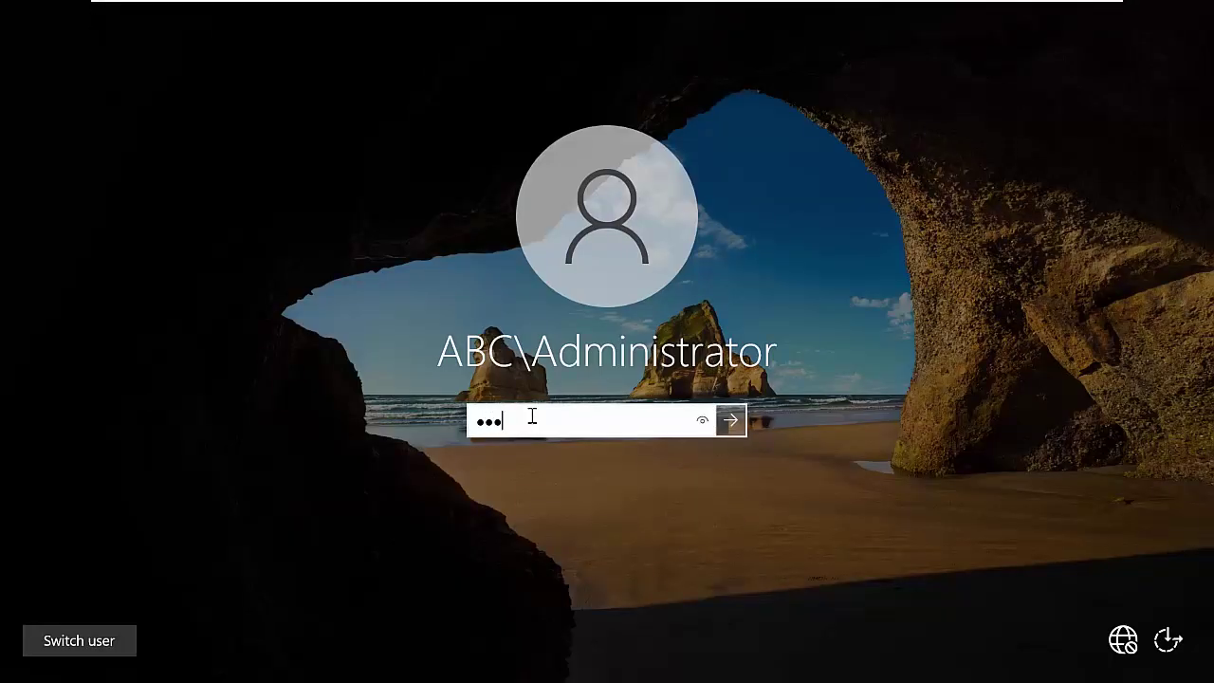
{"action": "key", "text": "Return"}
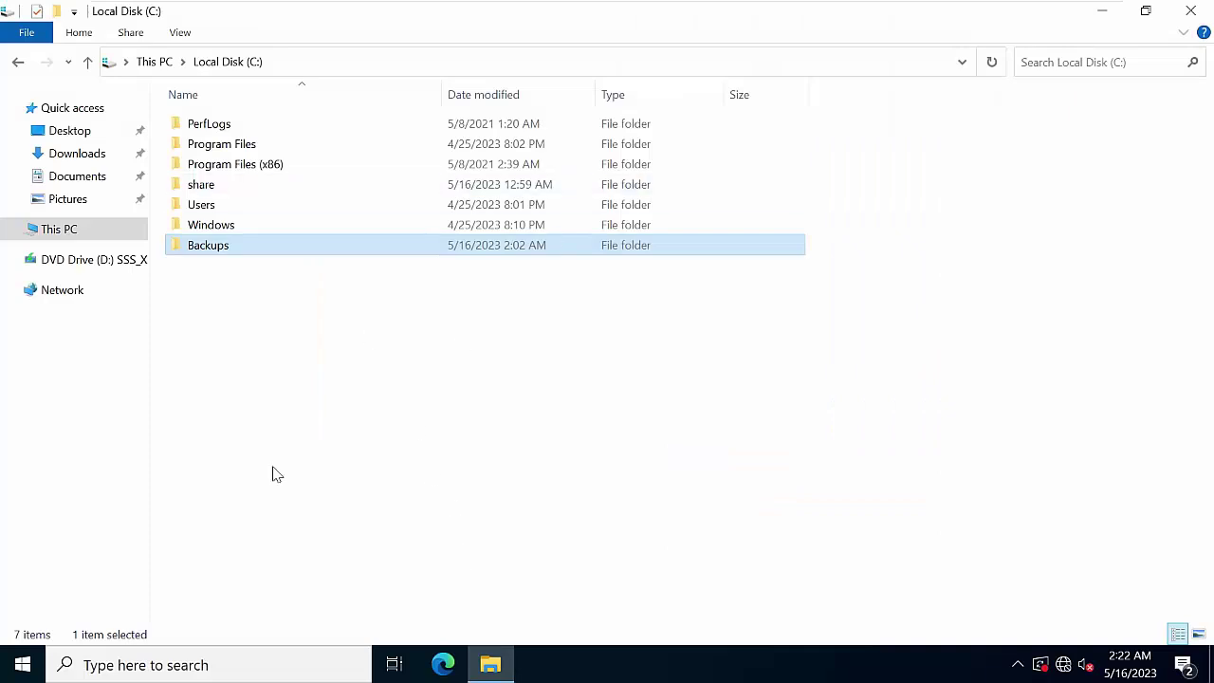
Glance at the app list, then refresh the C: drive folder view several times.
{"action": "left_click", "coordinate": [22, 664]}
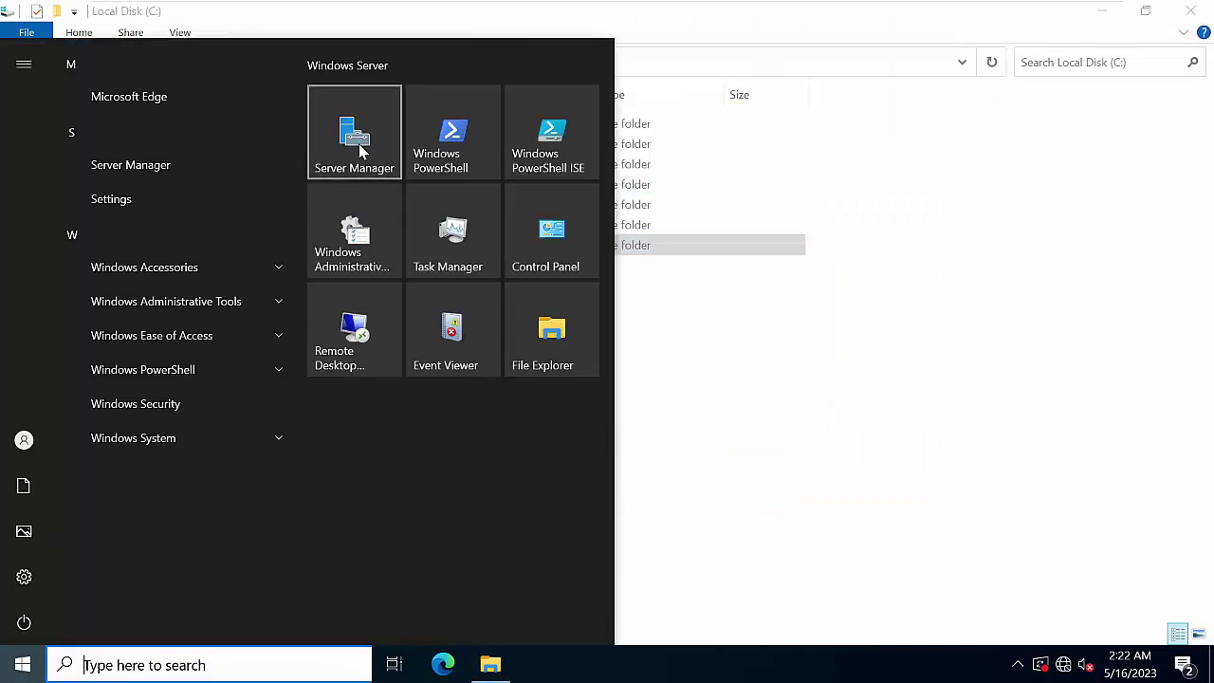
{"action": "key", "text": "Escape"}
{"action": "right_click", "coordinate": [825, 359]}
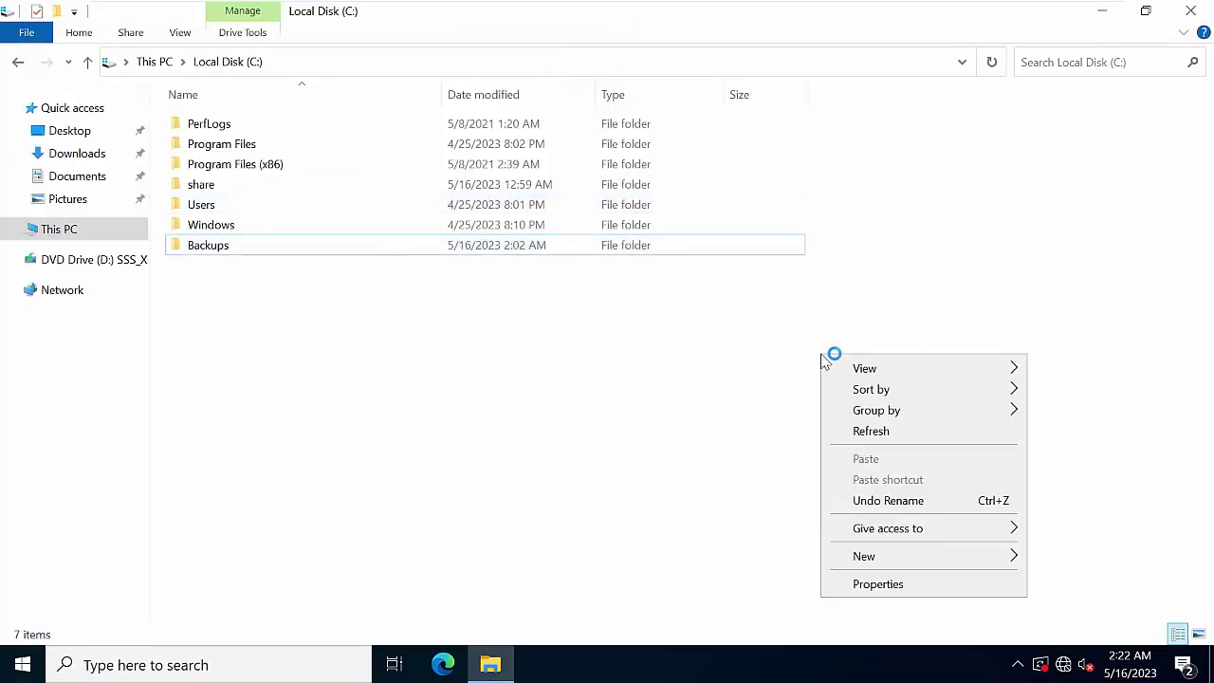
{"action": "left_click", "coordinate": [871, 431]}
{"action": "right_click", "coordinate": [756, 383]}
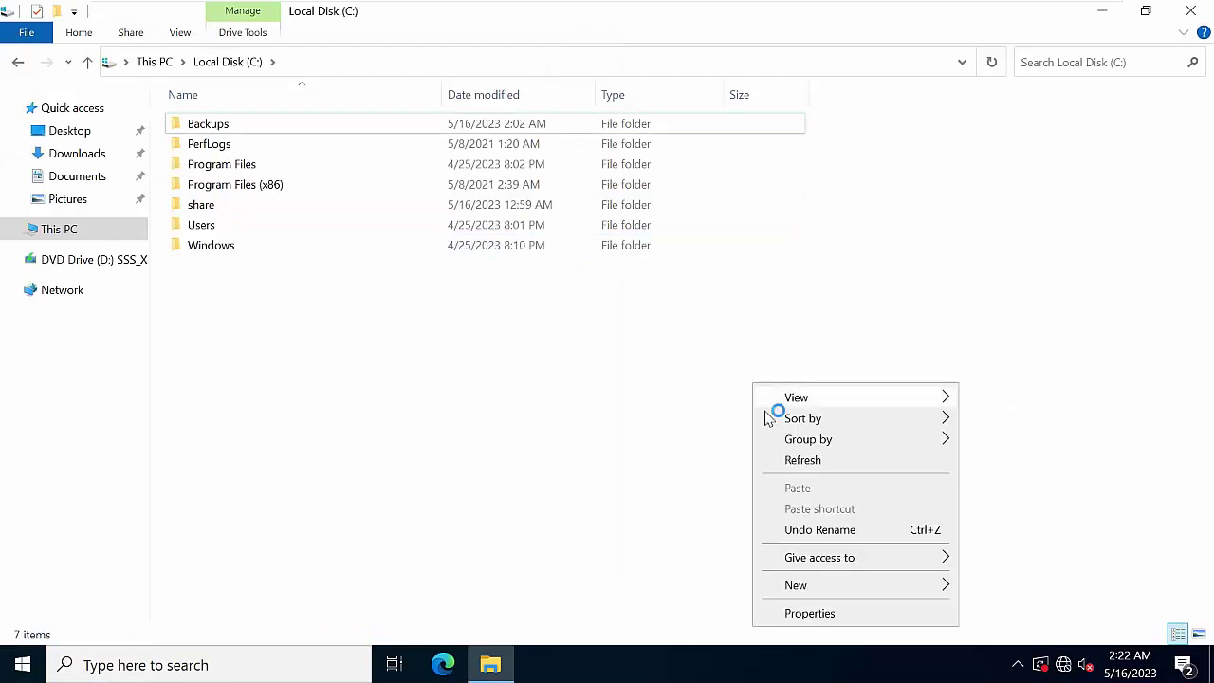
{"action": "left_click", "coordinate": [807, 462]}
{"action": "right_click", "coordinate": [619, 351]}
{"action": "left_click", "coordinate": [697, 426]}
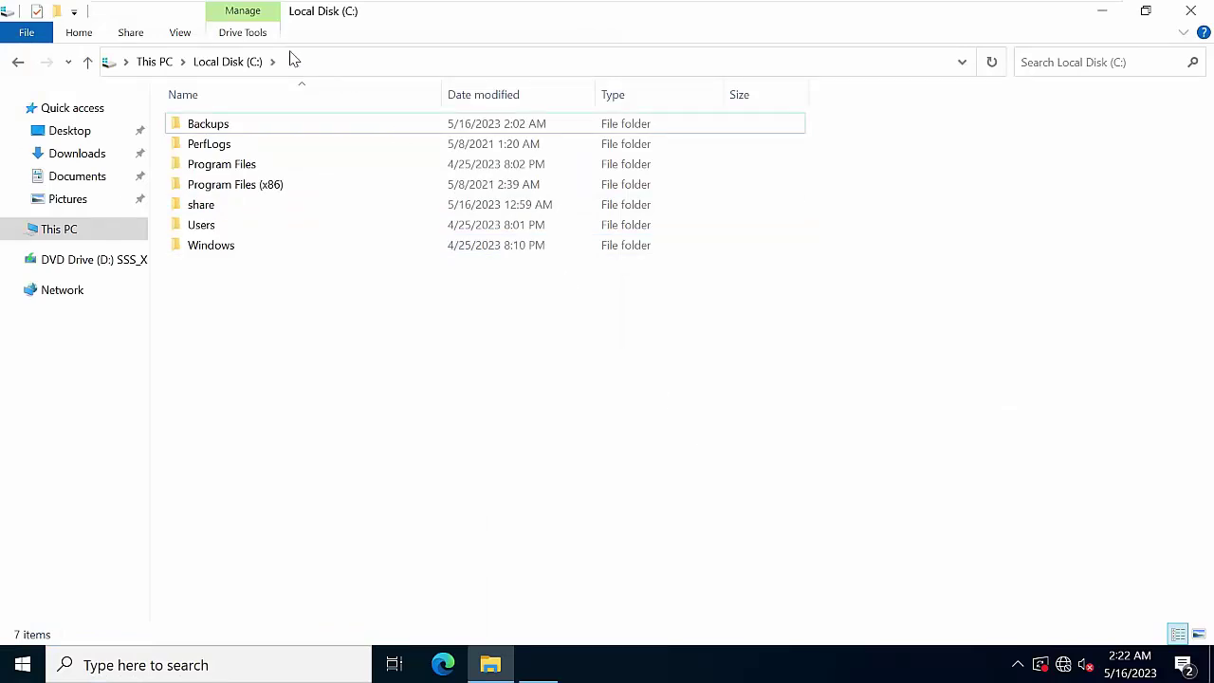
Open Active Directory Users and Computers from Server Manager's Tools menu.
{"action": "left_click", "coordinate": [538, 664]}
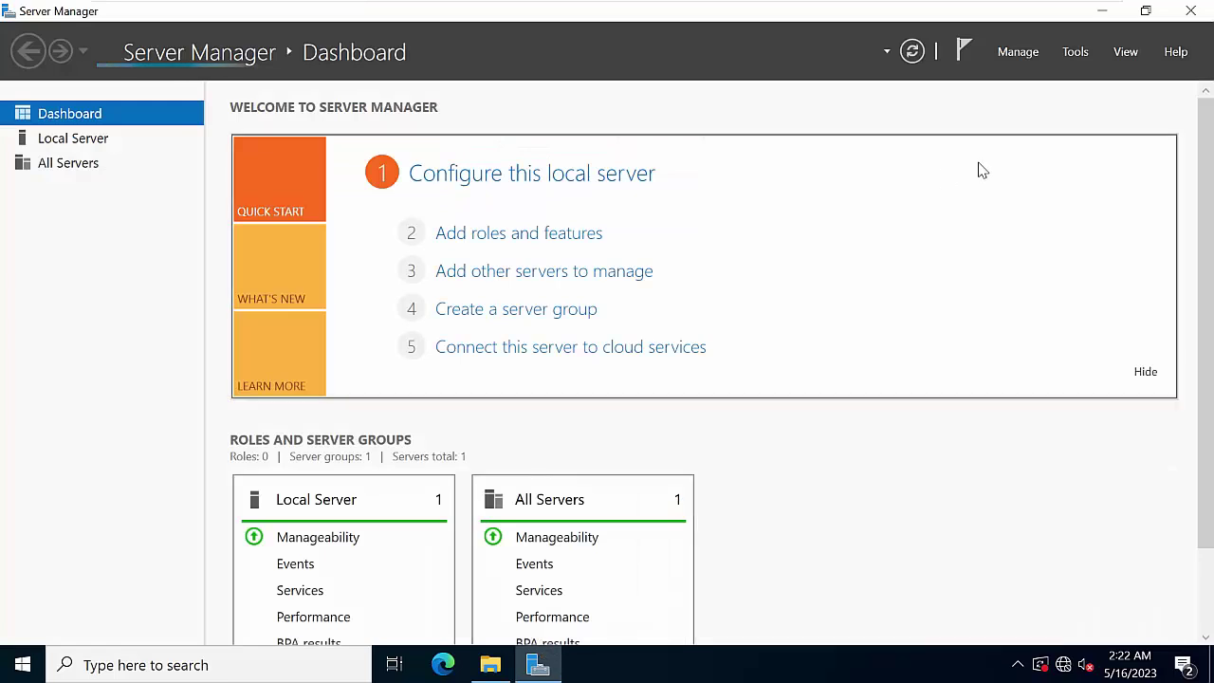
{"action": "left_click", "coordinate": [1076, 51]}
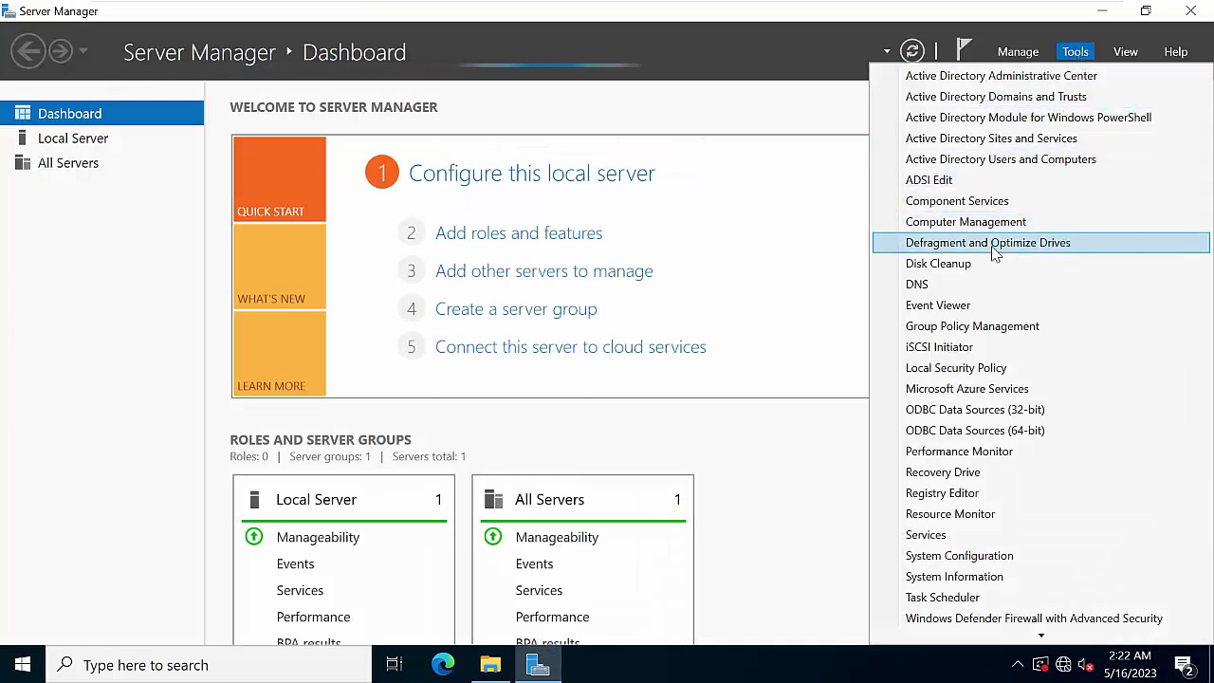
{"action": "left_click", "coordinate": [969, 158]}
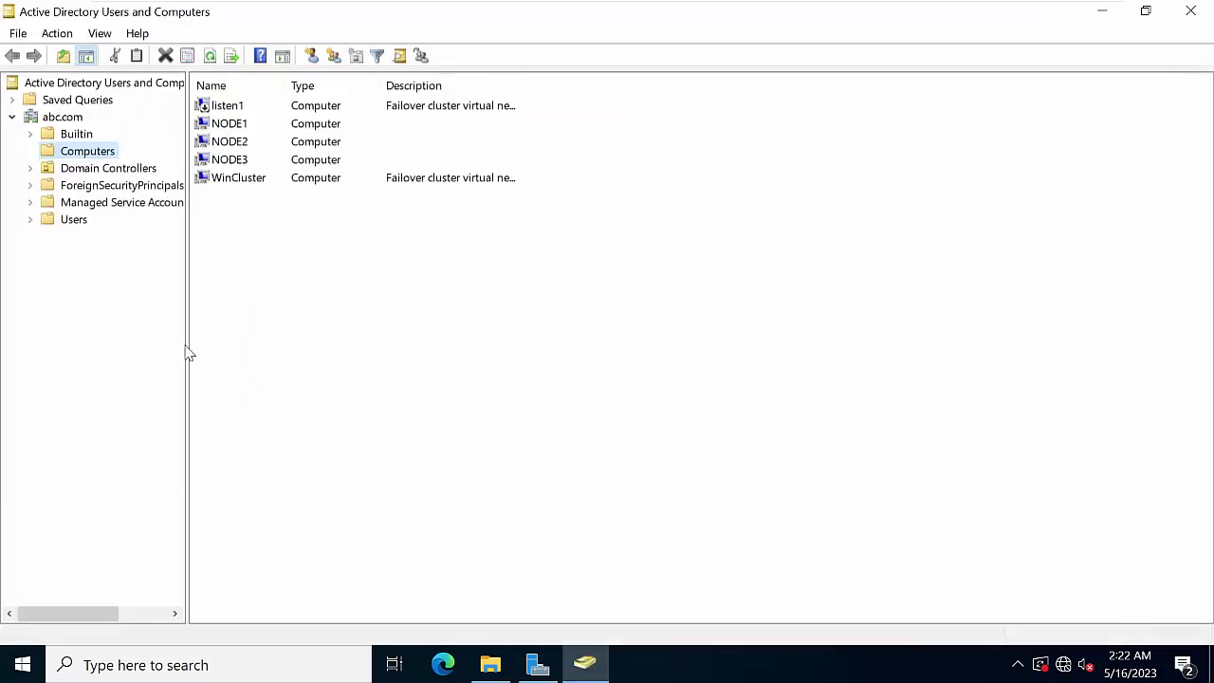
Check the listen1 computer account's properties, then delete the listen1 account.
{"action": "left_click", "coordinate": [237, 106]}
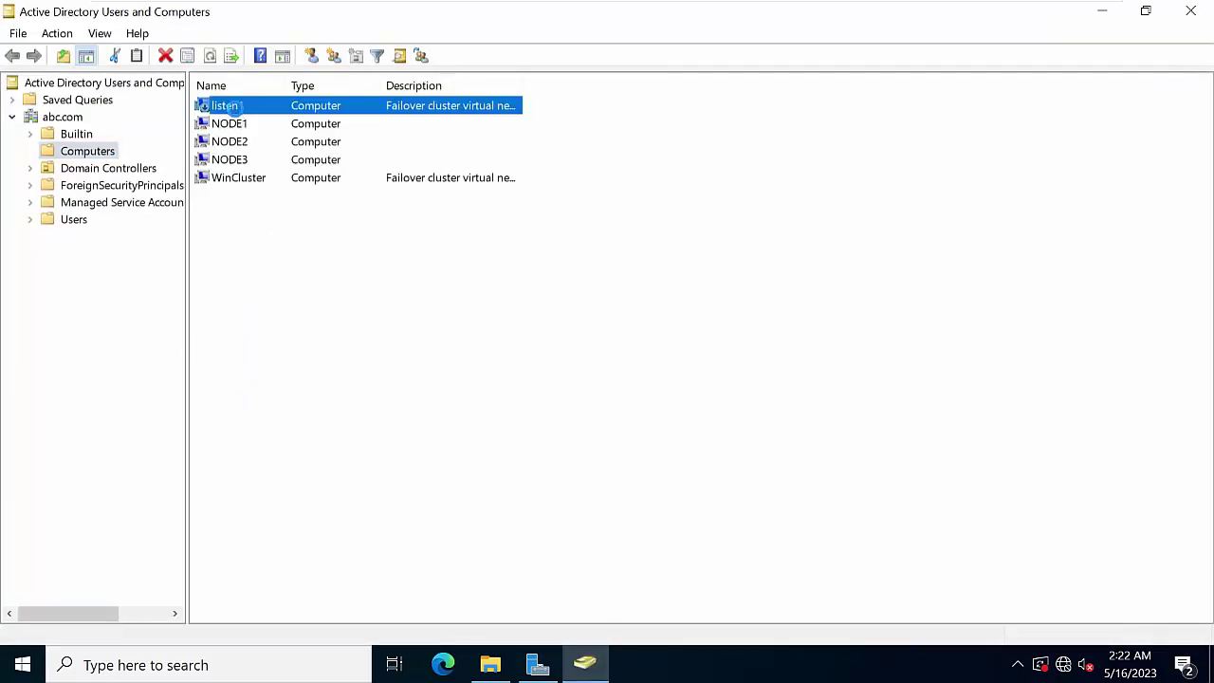
{"action": "right_click", "coordinate": [237, 105]}
{"action": "left_click", "coordinate": [301, 316]}
{"action": "left_click", "coordinate": [804, 80]}
{"action": "right_click", "coordinate": [332, 107]}
{"action": "left_click", "coordinate": [380, 279]}
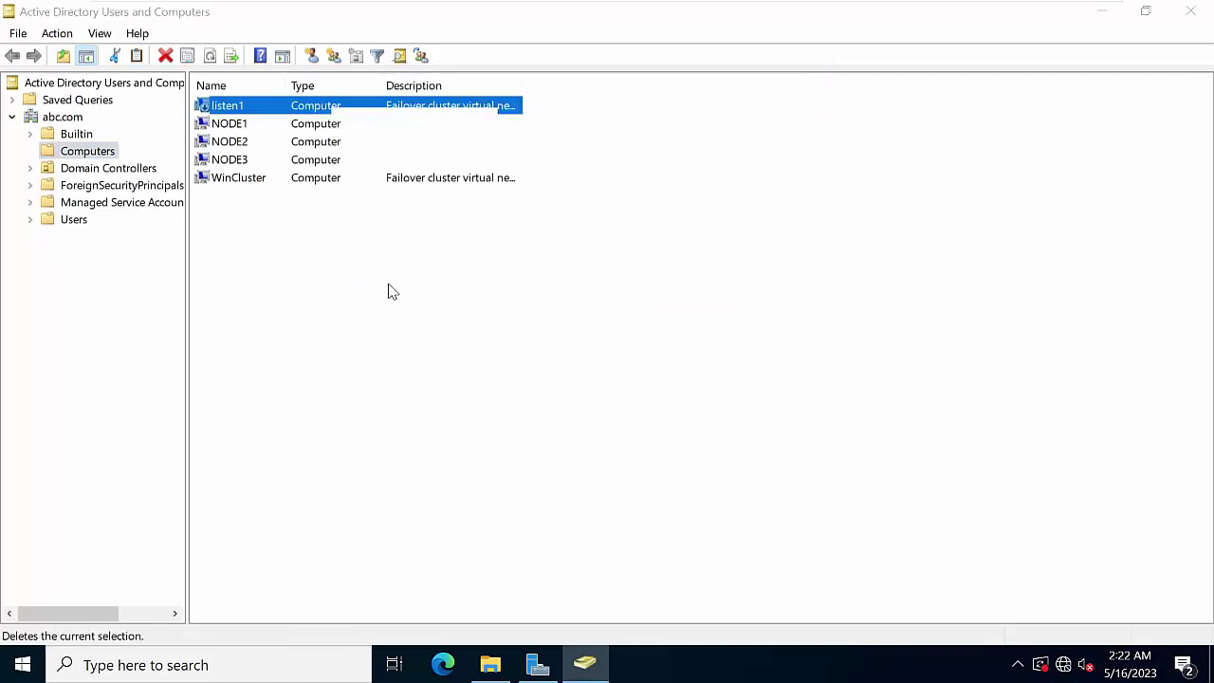
{"action": "left_click", "coordinate": [678, 464]}
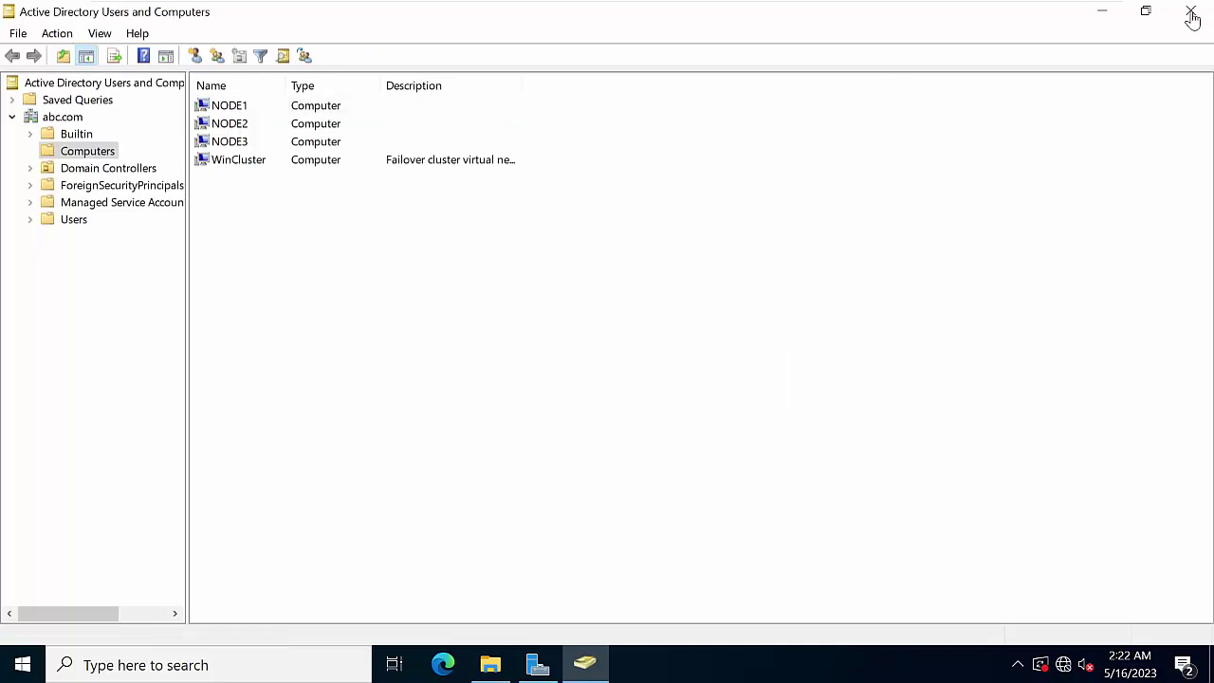
Open DNS Manager and view the abc.com forward lookup zone records.
{"action": "left_click", "coordinate": [537, 667]}
{"action": "left_click", "coordinate": [1080, 55]}
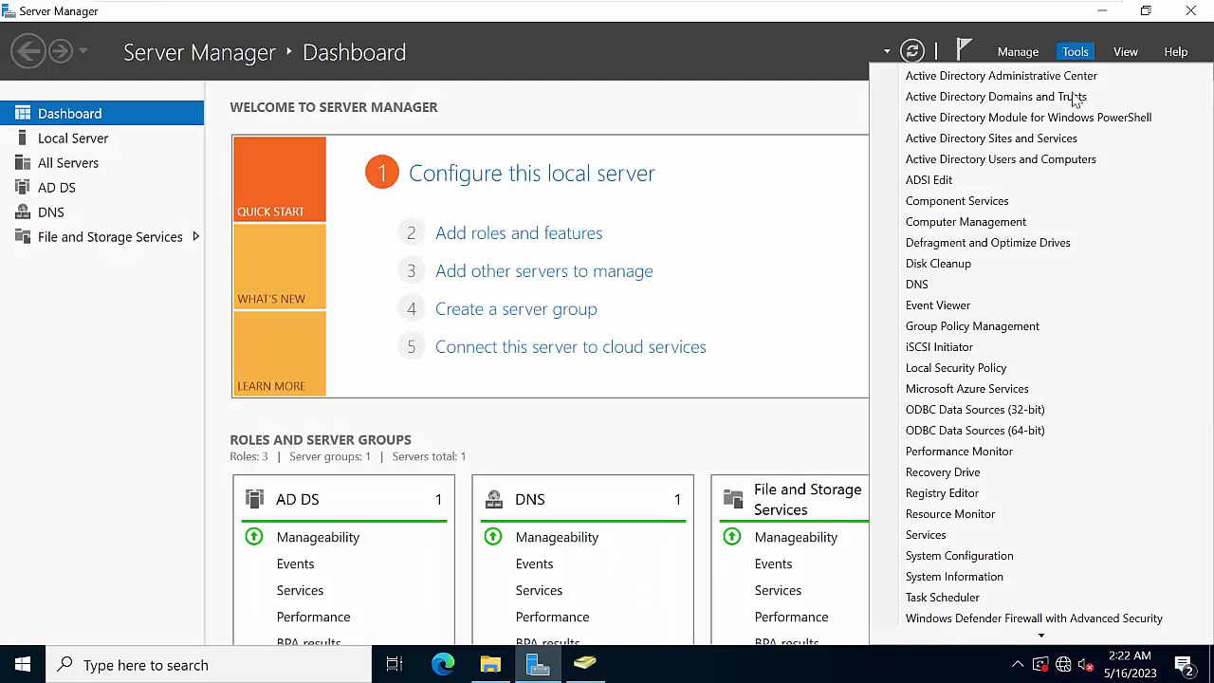
{"action": "left_click", "coordinate": [999, 284]}
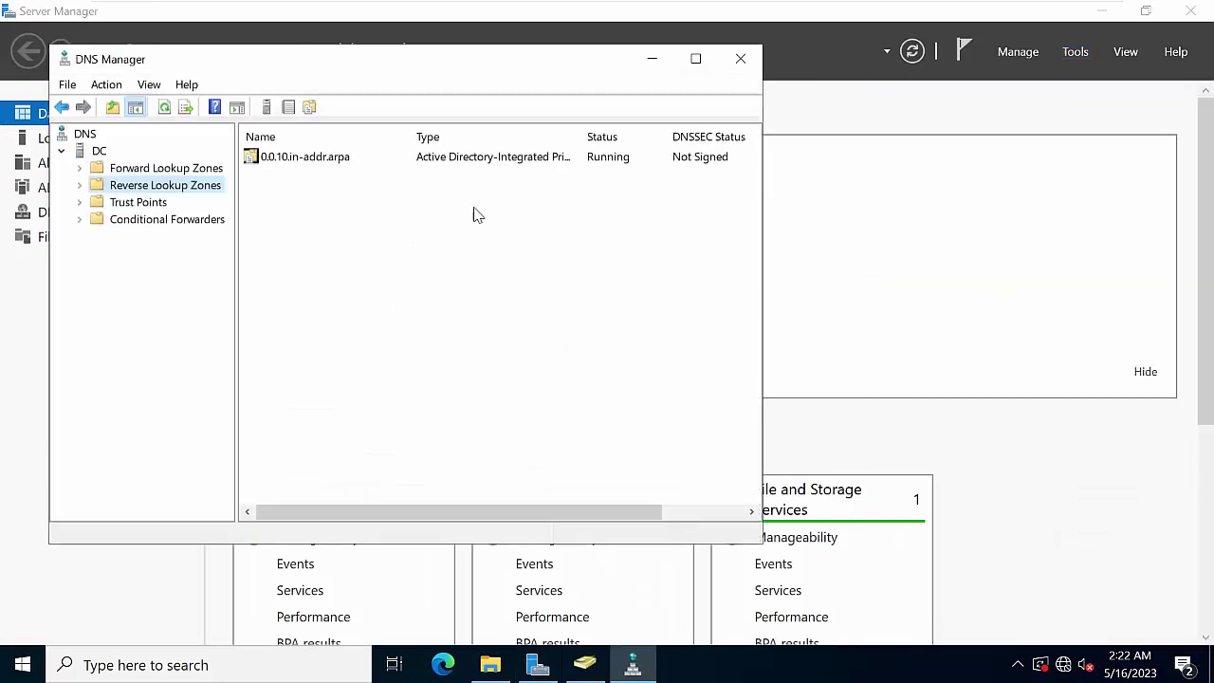
{"action": "double_click", "coordinate": [147, 172]}
{"action": "left_click", "coordinate": [148, 203]}
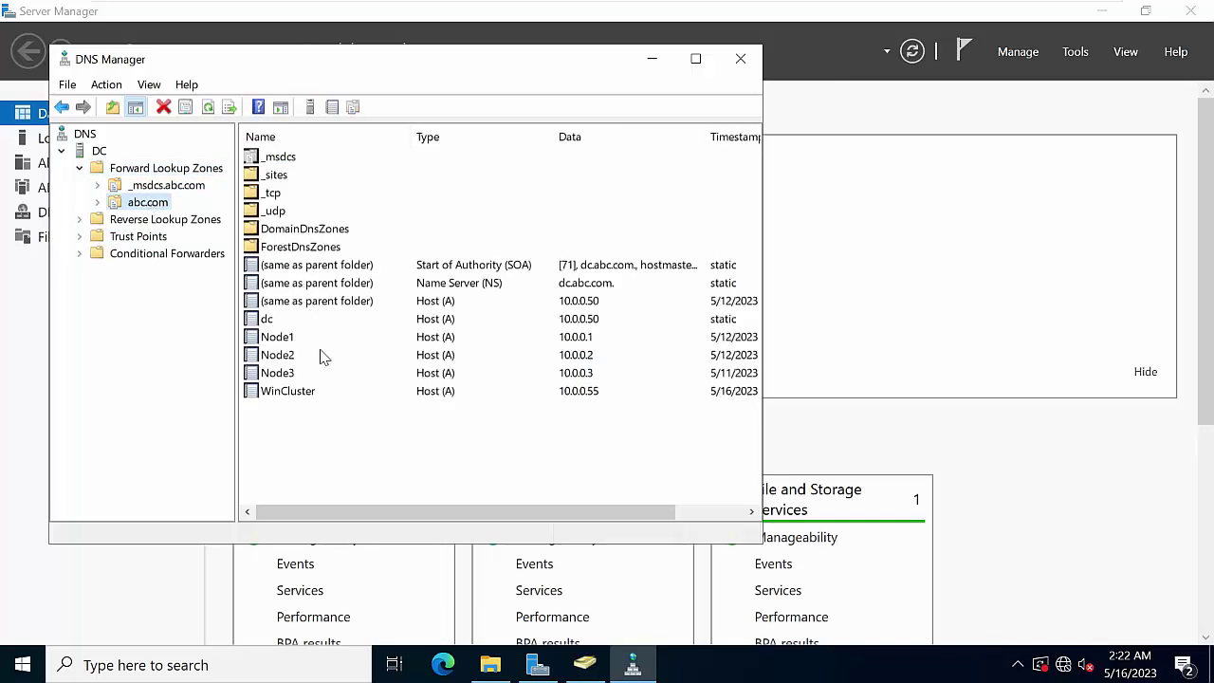
Minimize DNS Manager and switch to the Node2 virtual machine.
{"action": "left_click", "coordinate": [651, 59]}
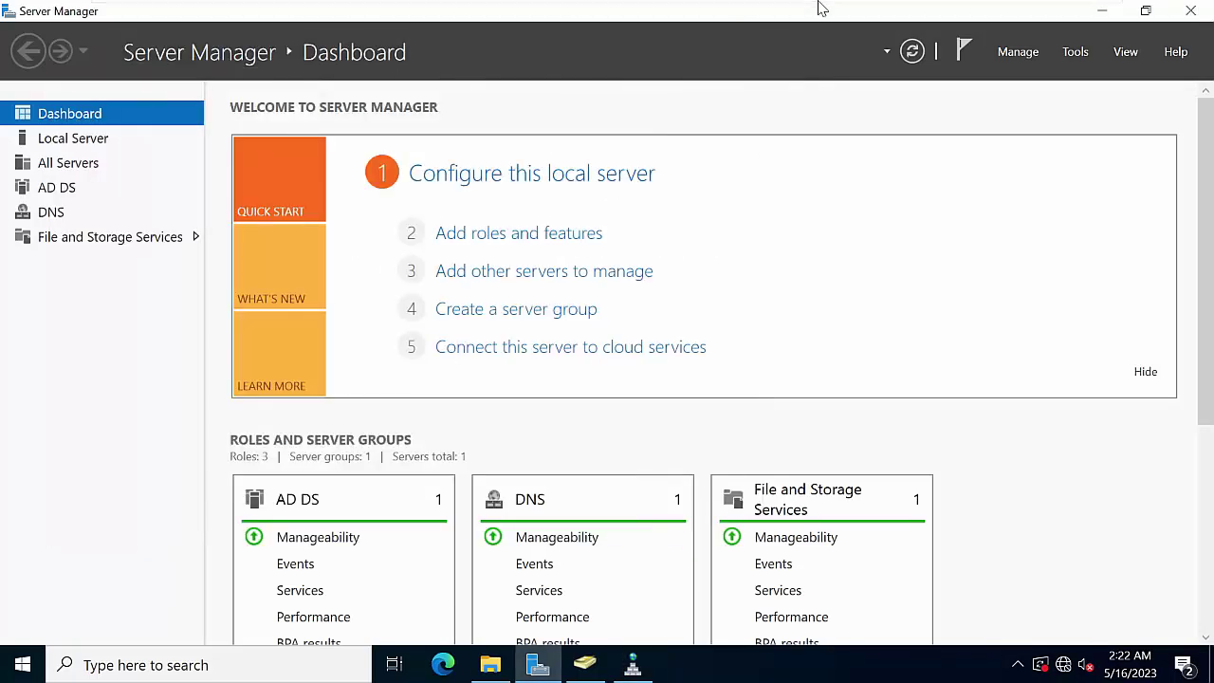
{"action": "mouse_move", "coordinate": [819, 6]}
{"action": "left_click", "coordinate": [895, 15]}
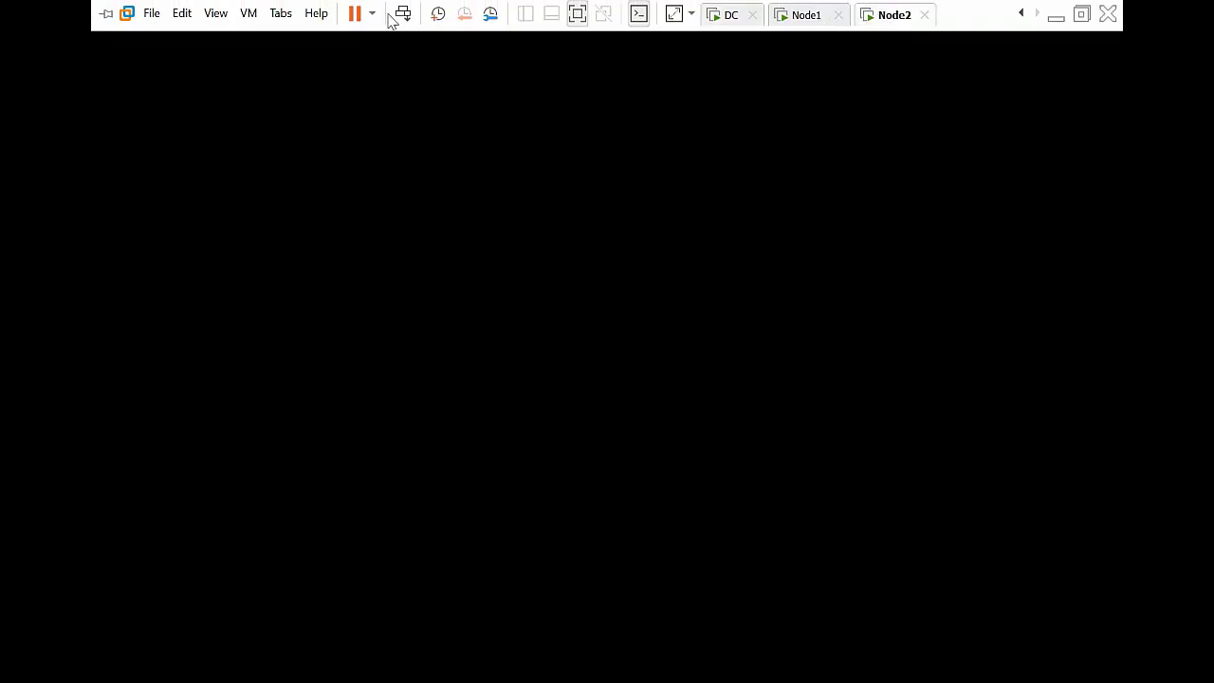
On Node1, create the Listen listener with static IP 10.0.0.79.
{"action": "left_click", "coordinate": [403, 13]}
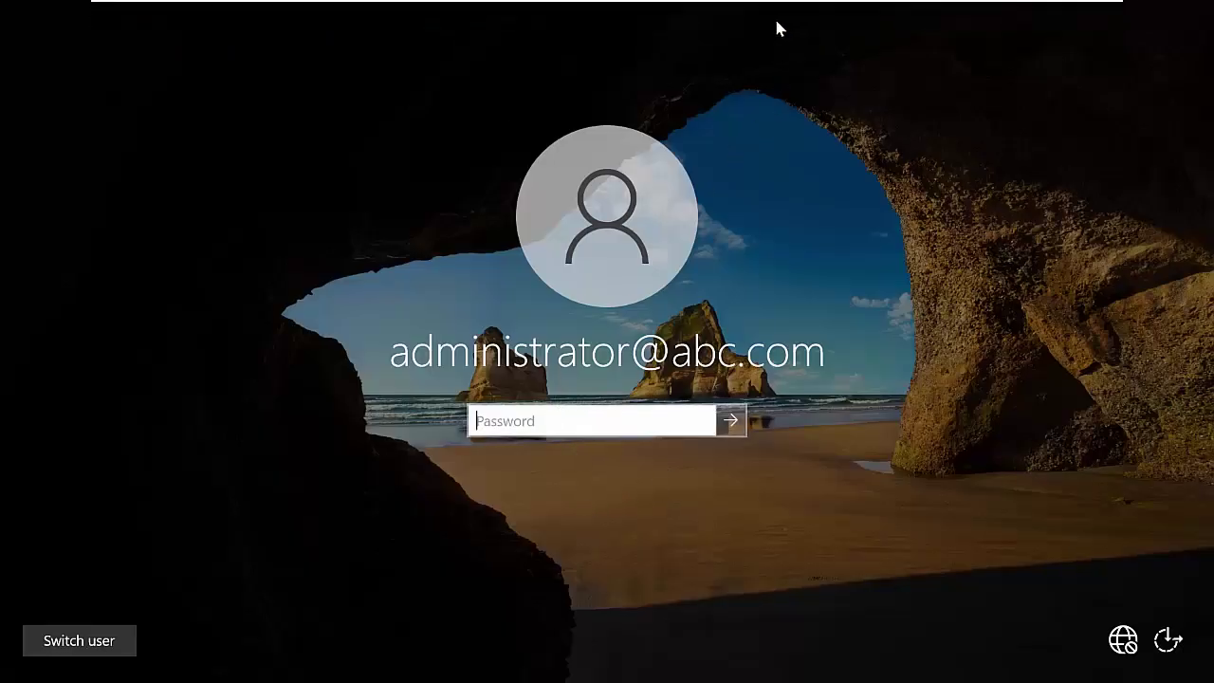
{"action": "left_click", "coordinate": [802, 15]}
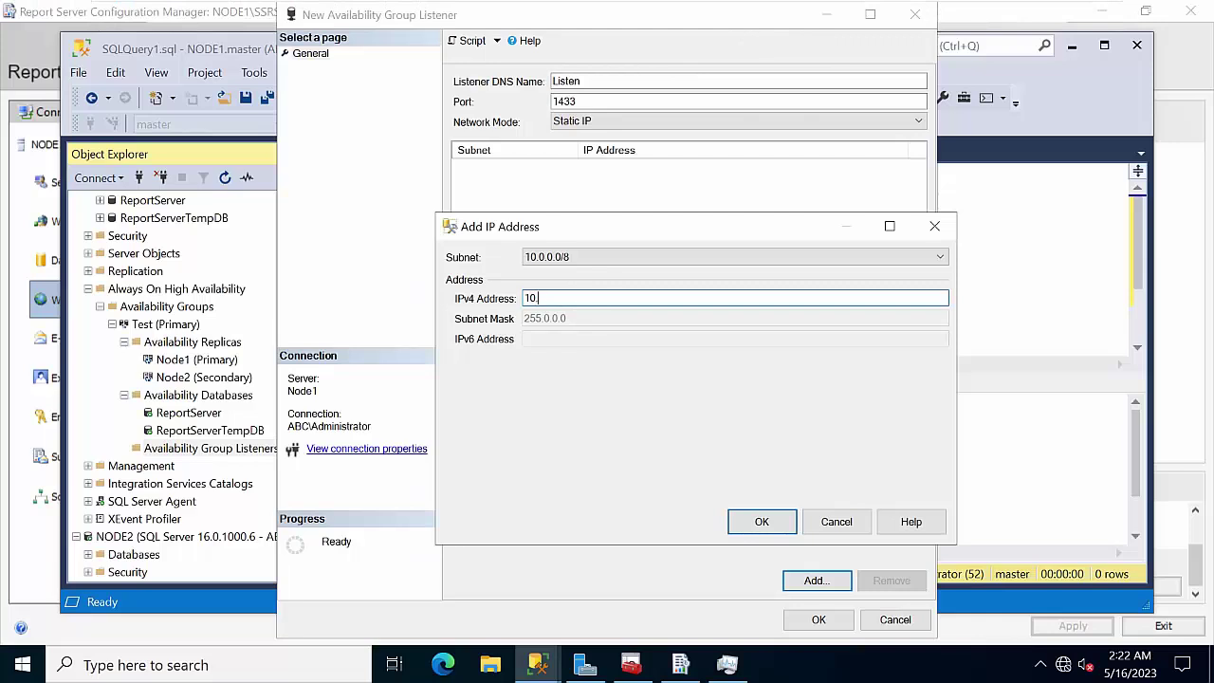
{"action": "type", "text": "79"}
{"action": "left_click", "coordinate": [760, 519]}
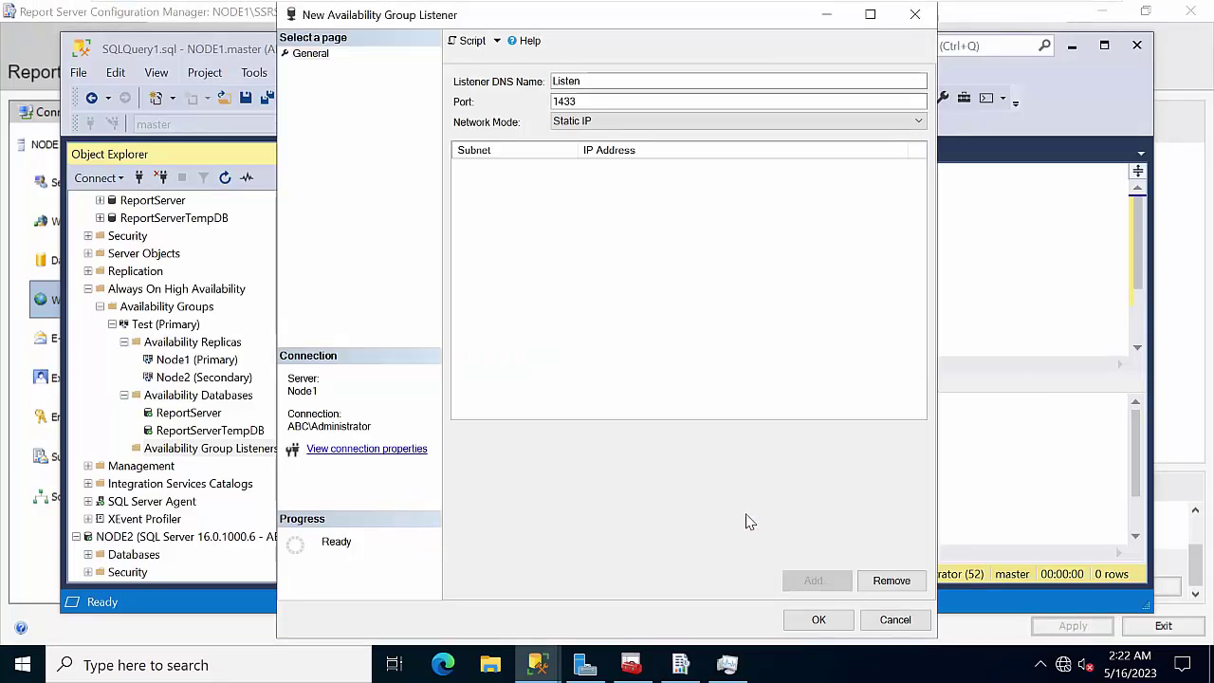
{"action": "left_click", "coordinate": [818, 620]}
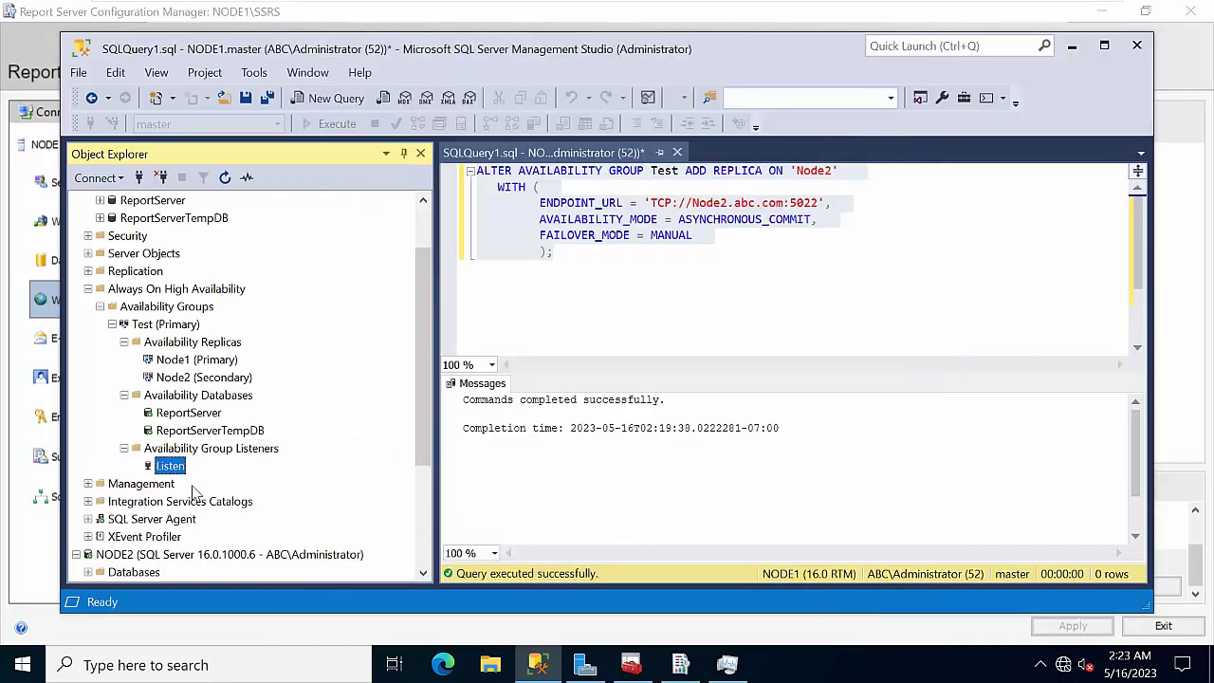
Remove the Listen listener from availability group Test.
{"action": "right_click", "coordinate": [171, 466]}
{"action": "left_click", "coordinate": [305, 505]}
{"action": "left_click", "coordinate": [651, 512]}
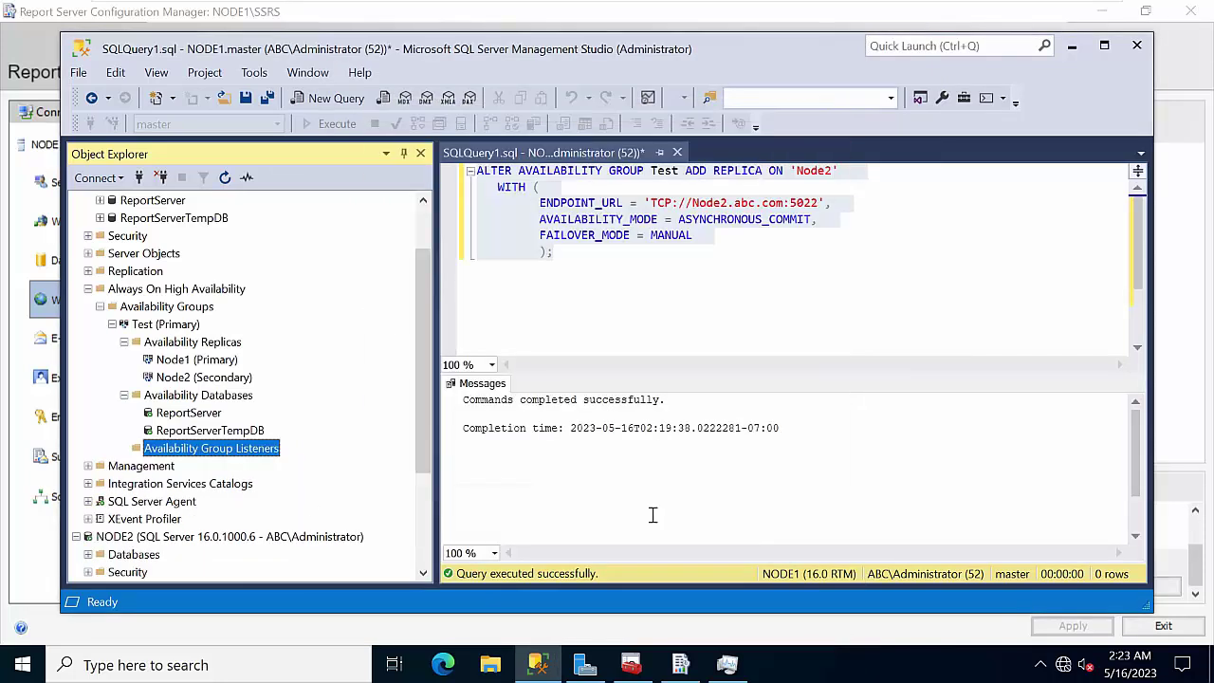
On the DC, bring up Active Directory Users and Computers and refresh the Computers list.
{"action": "left_click", "coordinate": [730, 14]}
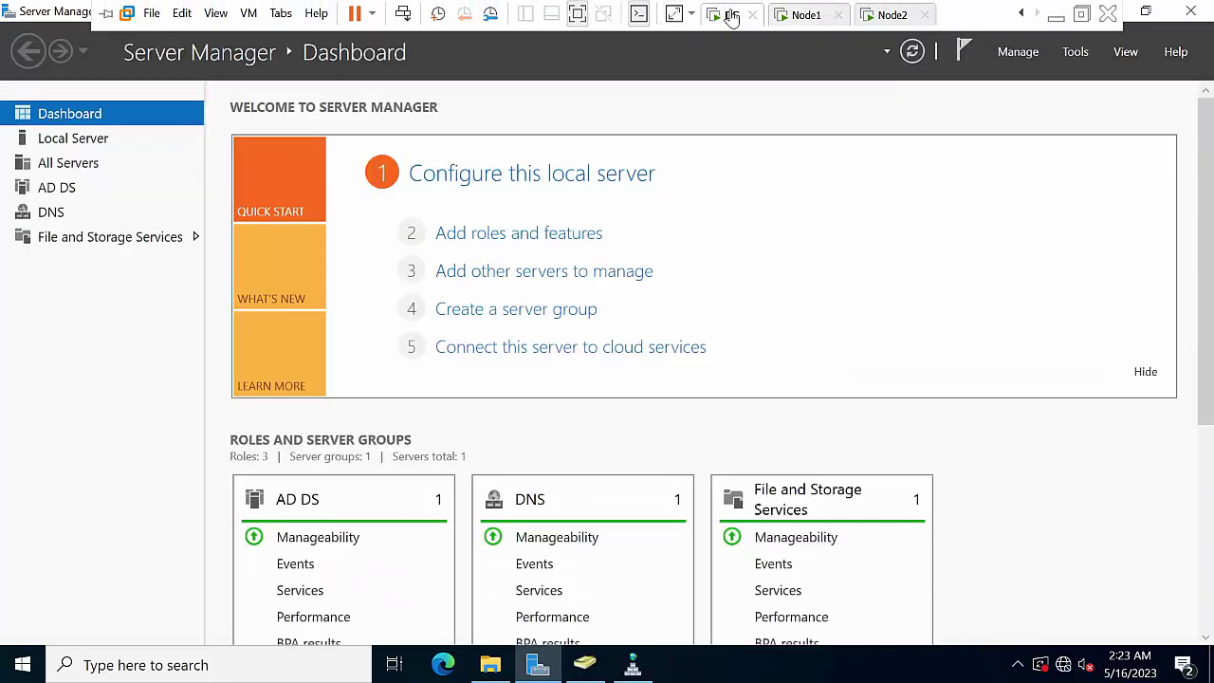
{"action": "left_click", "coordinate": [586, 666]}
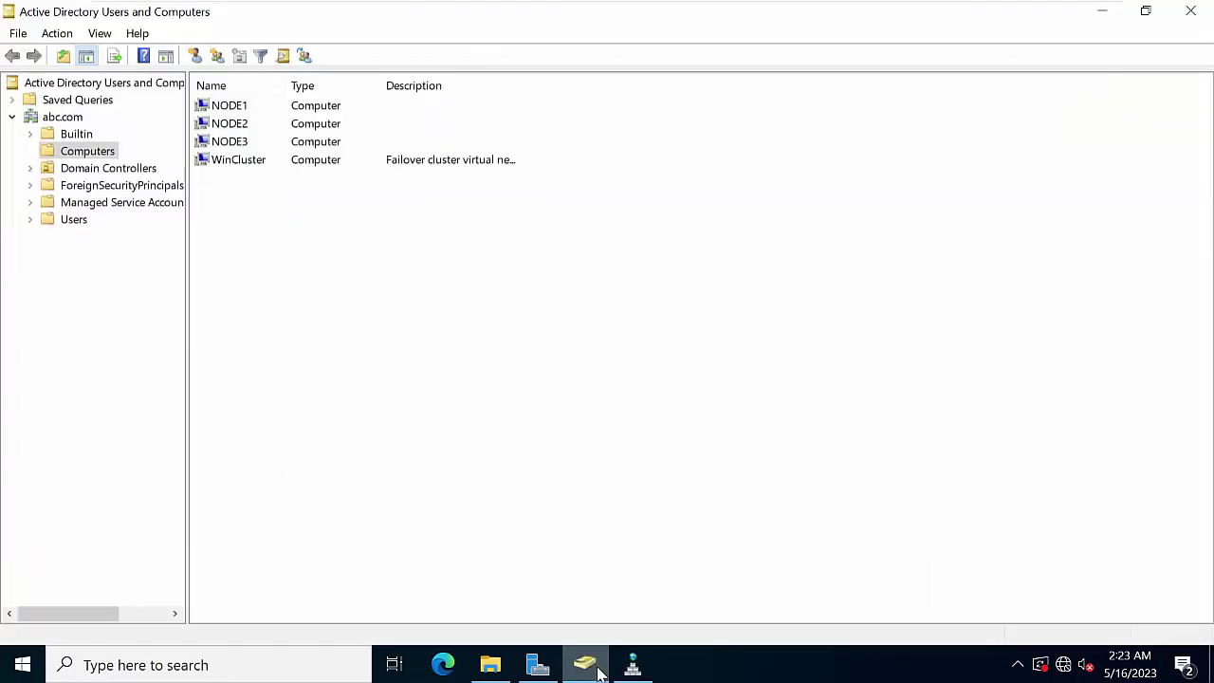
{"action": "right_click", "coordinate": [355, 181]}
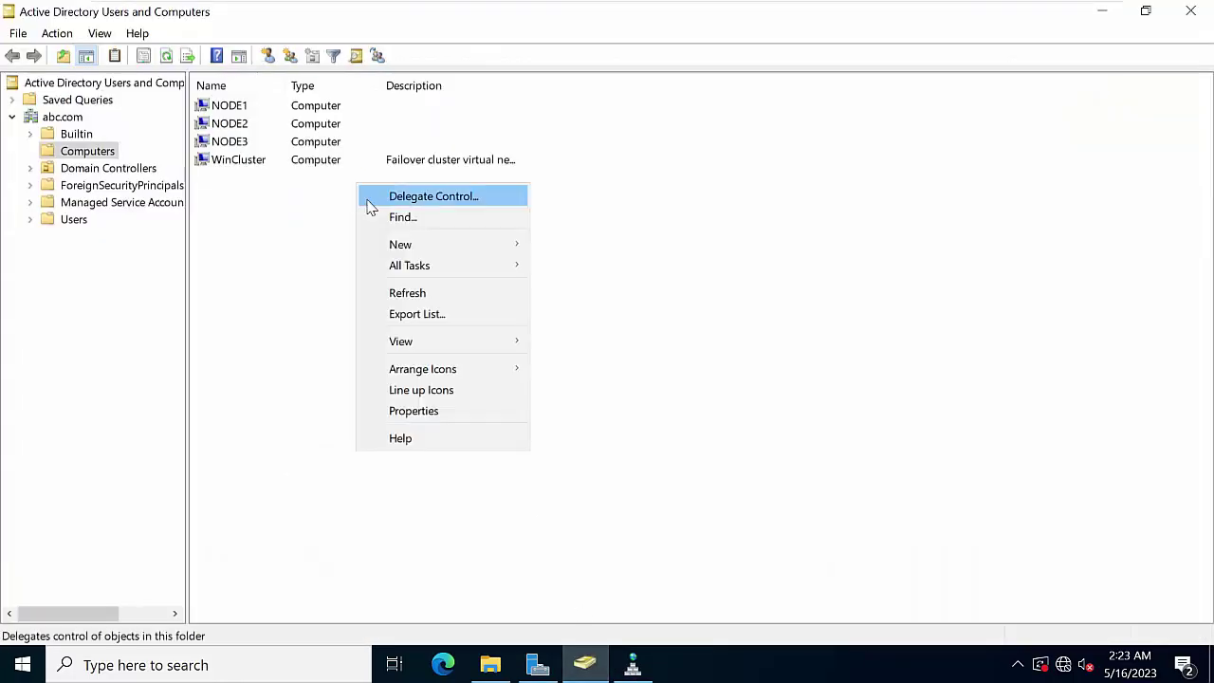
{"action": "left_click", "coordinate": [424, 295]}
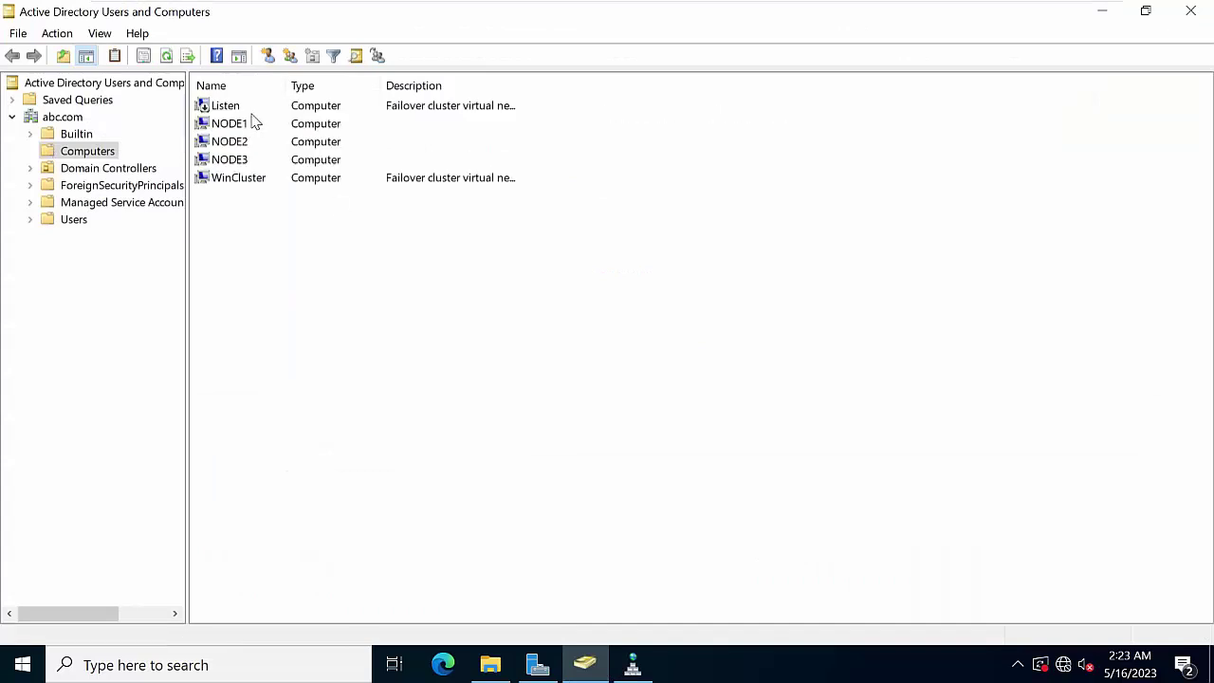
Delete the Listen computer account, minimize ADUC, and return to Node1.
{"action": "right_click", "coordinate": [254, 107]}
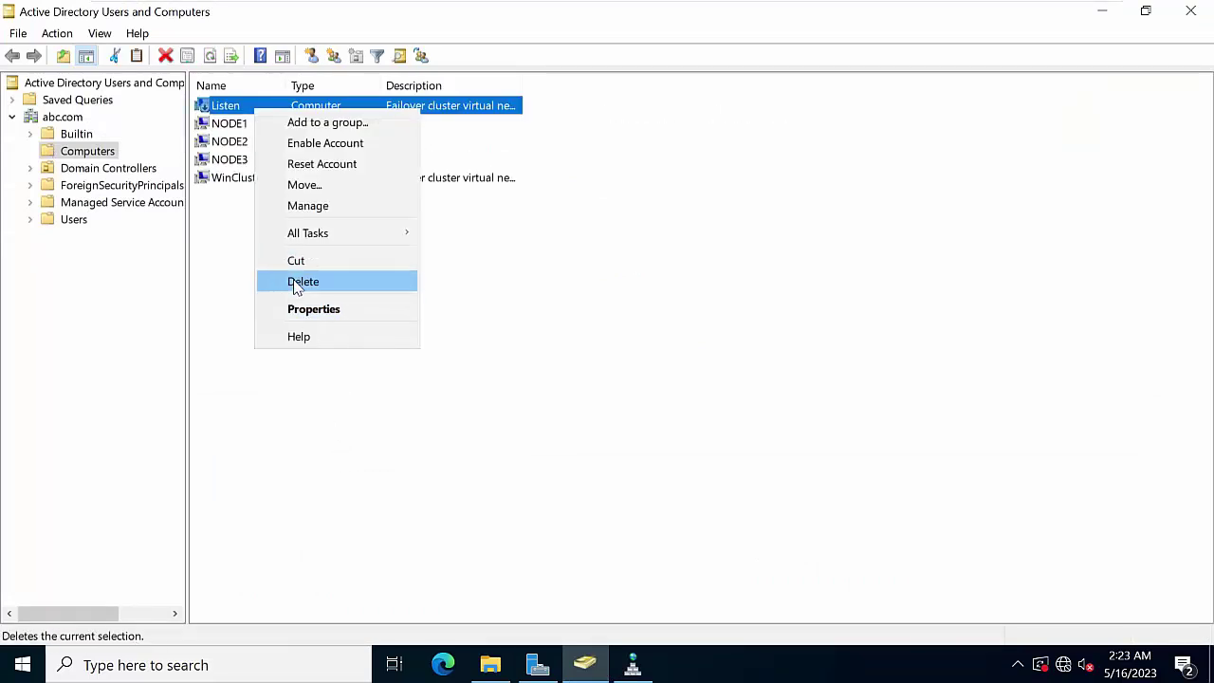
{"action": "left_click", "coordinate": [297, 283]}
{"action": "left_click", "coordinate": [658, 455]}
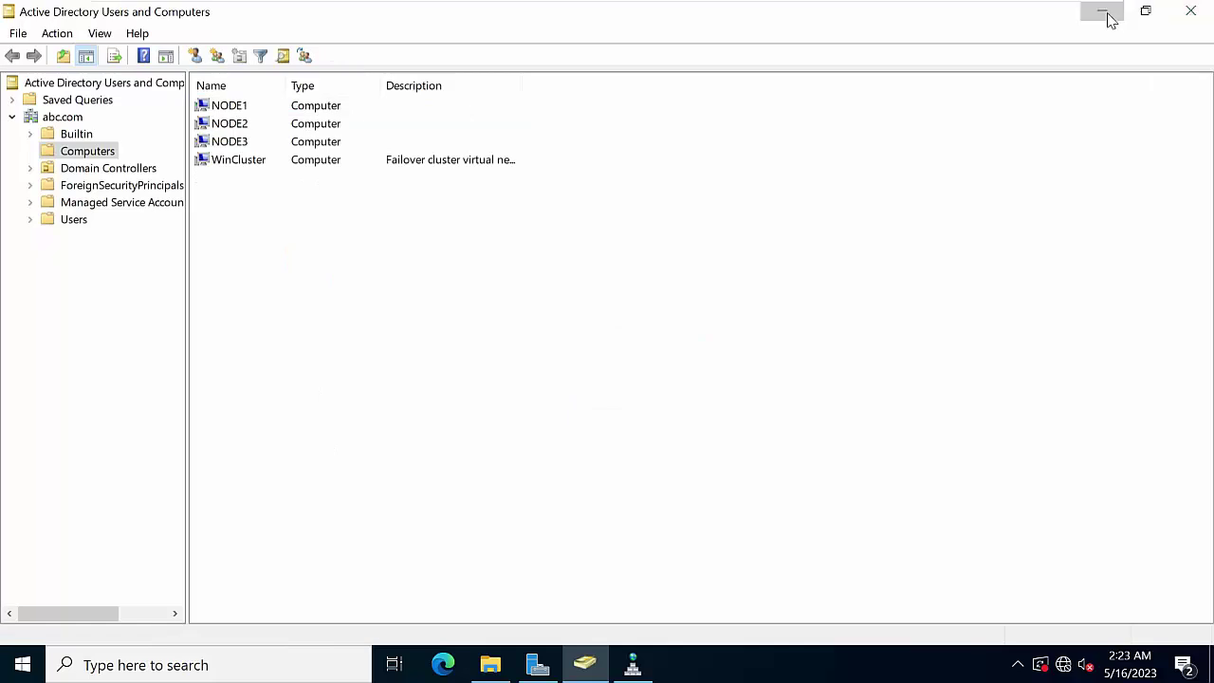
{"action": "left_click", "coordinate": [1104, 12]}
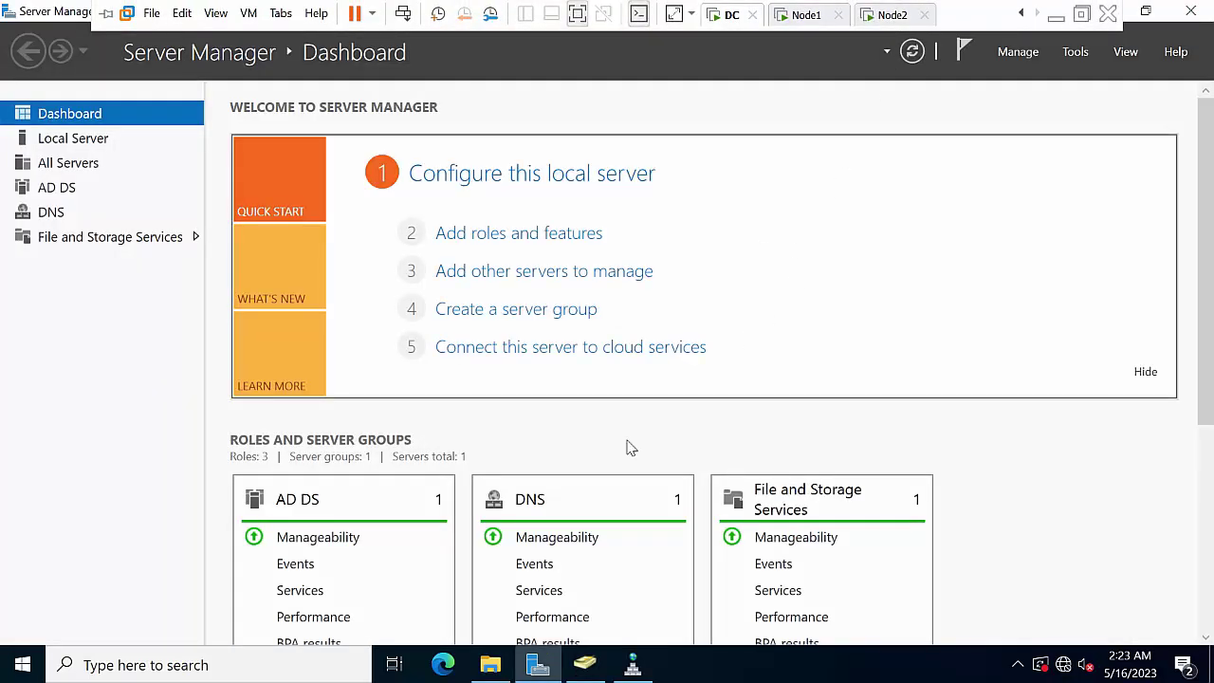
{"action": "left_click", "coordinate": [787, 15]}
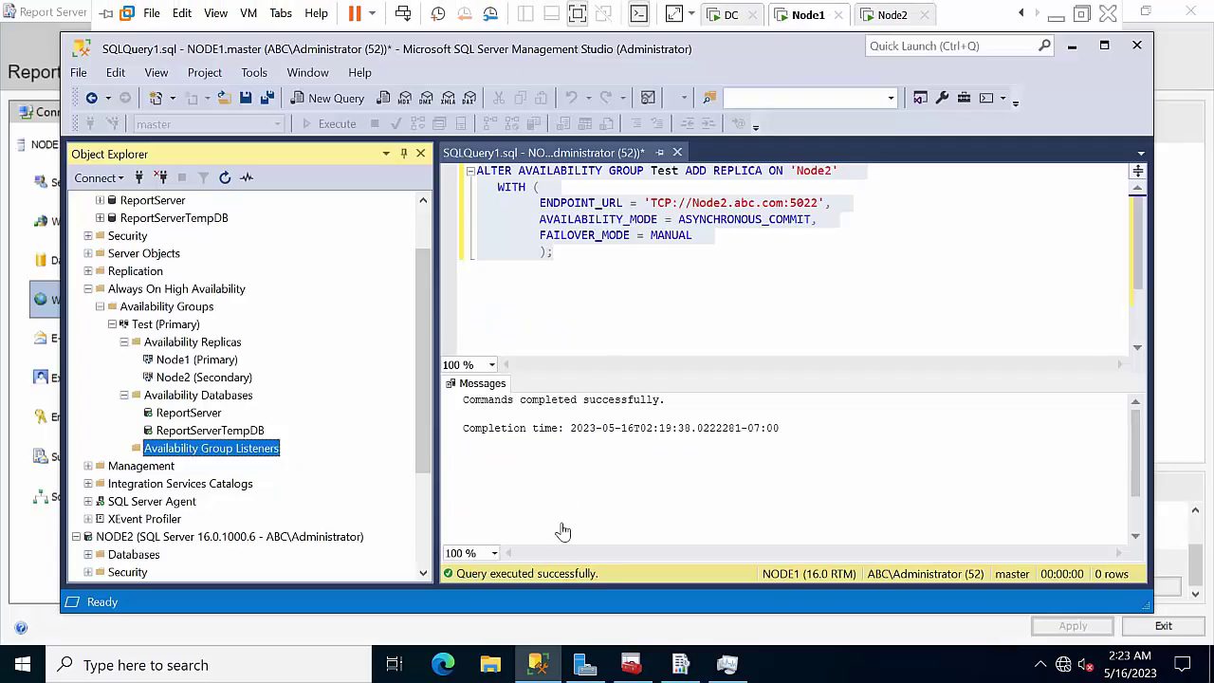
Start a new listener named Listen1 on port 1433 using Static IP network mode.
{"action": "right_click", "coordinate": [194, 448]}
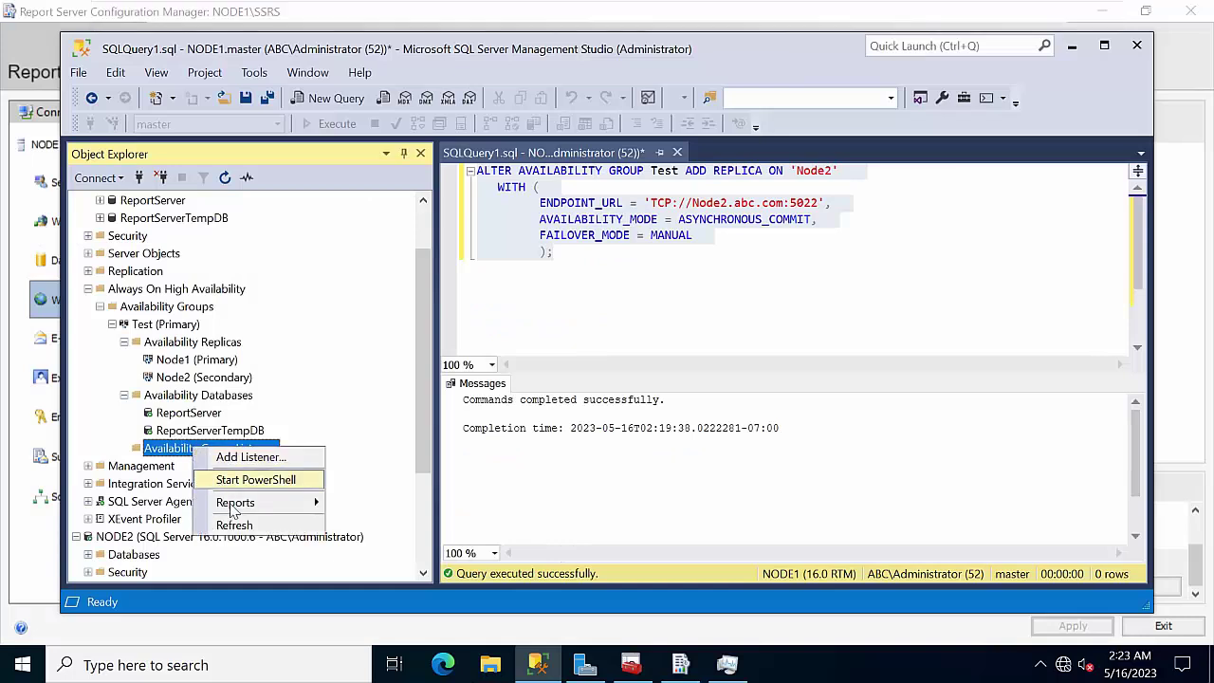
{"action": "left_click", "coordinate": [236, 525]}
{"action": "right_click", "coordinate": [238, 451]}
{"action": "left_click", "coordinate": [280, 459]}
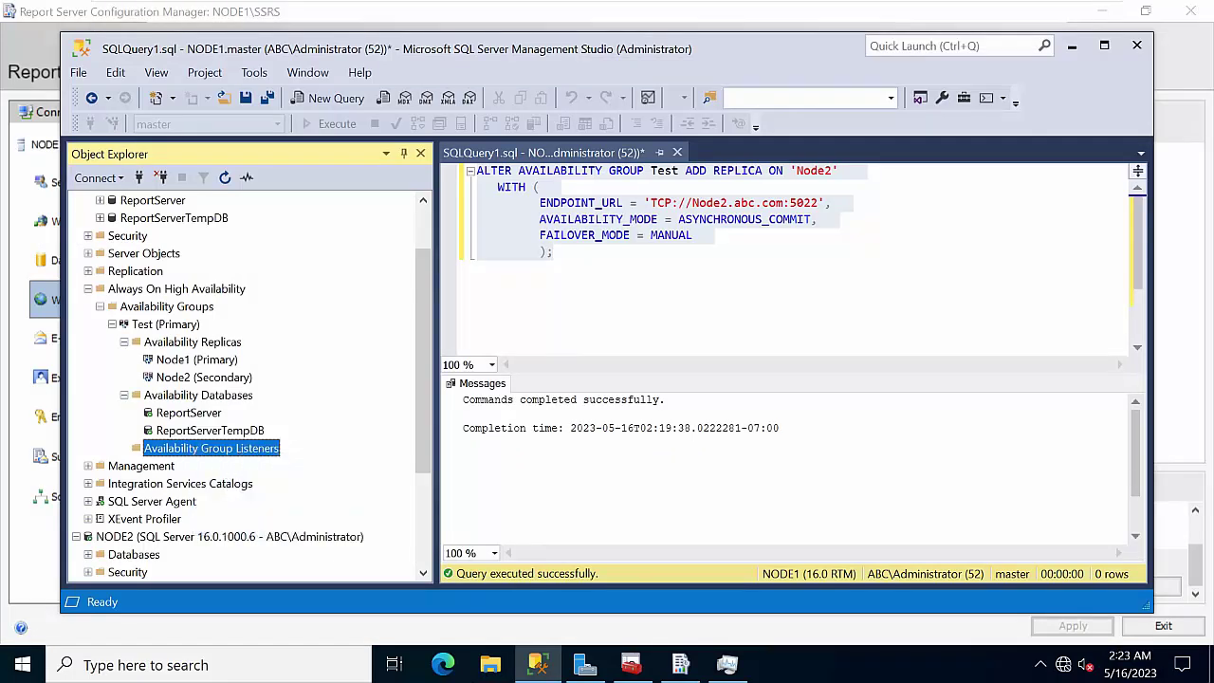
{"action": "type", "text": "Listen1"}
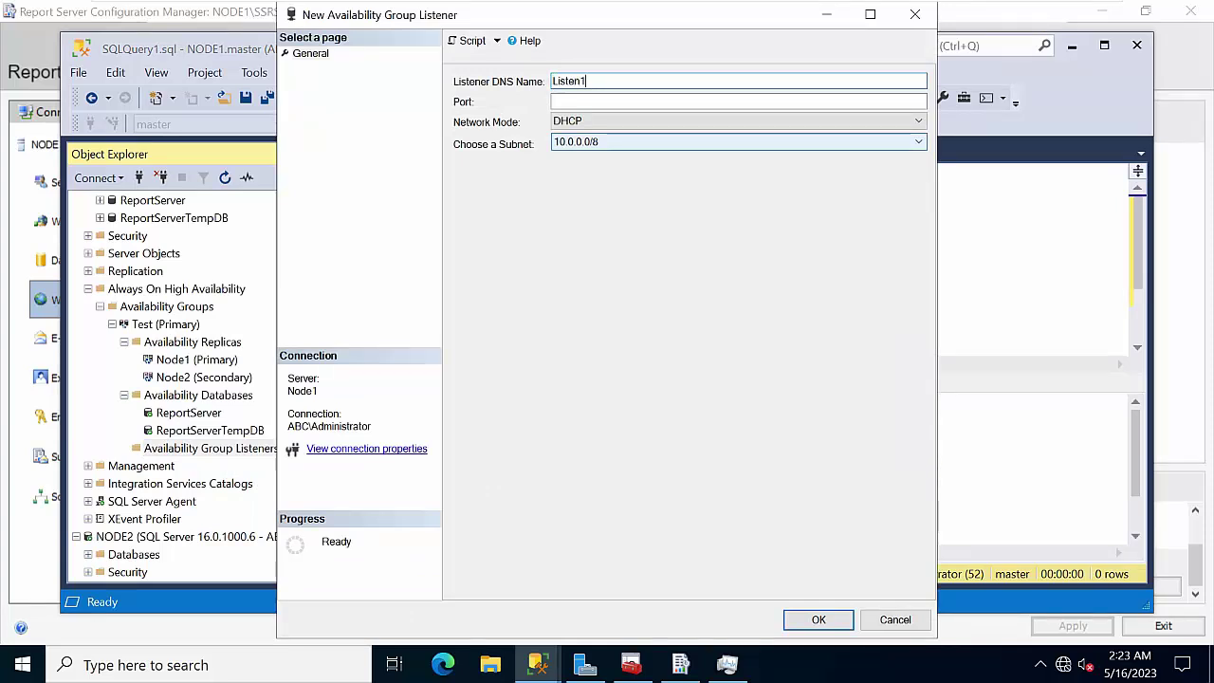
{"action": "left_click", "coordinate": [553, 101]}
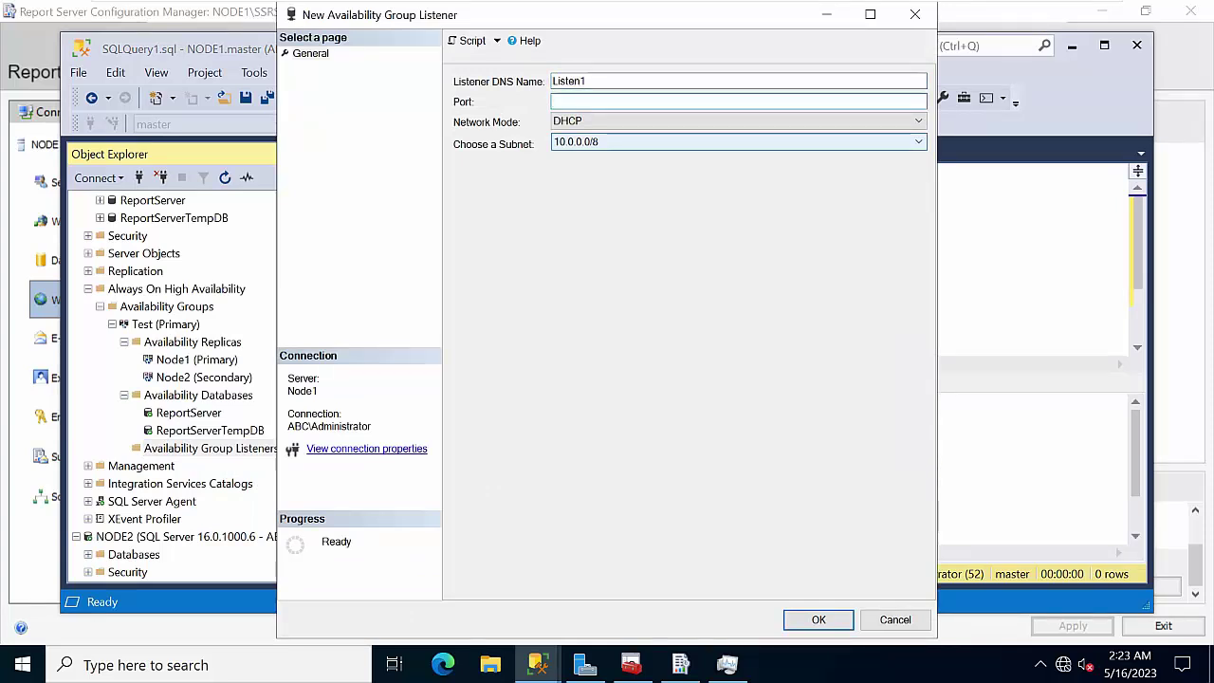
{"action": "type", "text": "1433"}
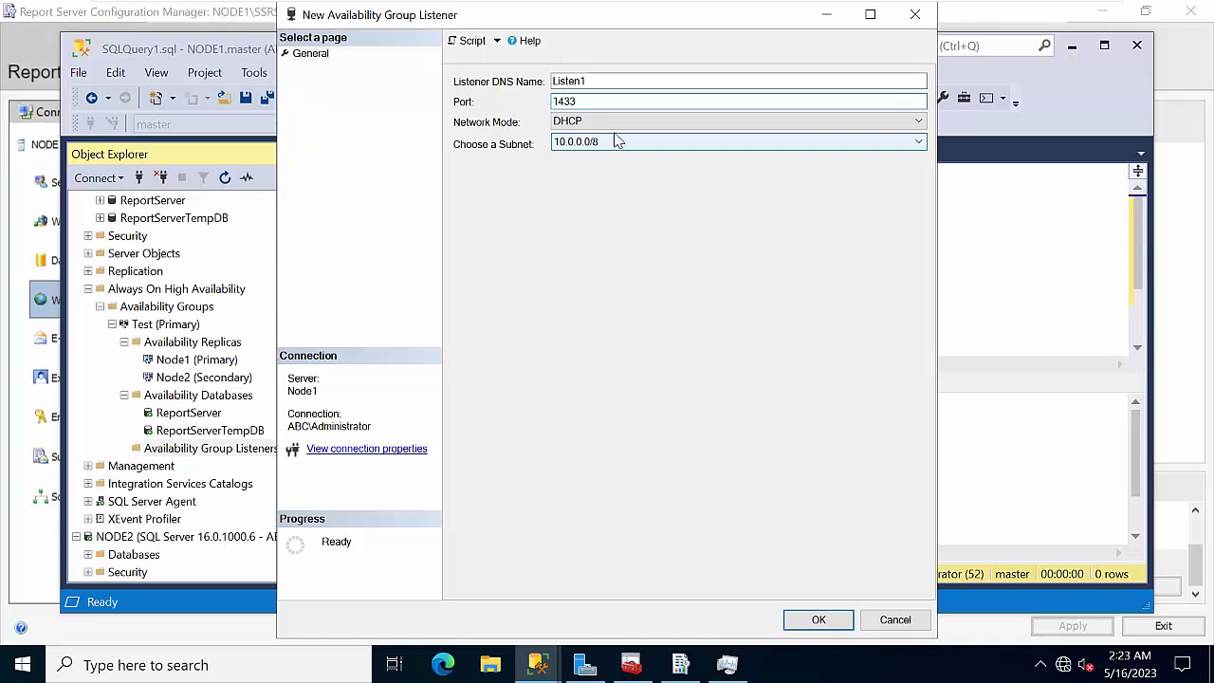
{"action": "left_click", "coordinate": [612, 121]}
{"action": "left_click", "coordinate": [597, 147]}
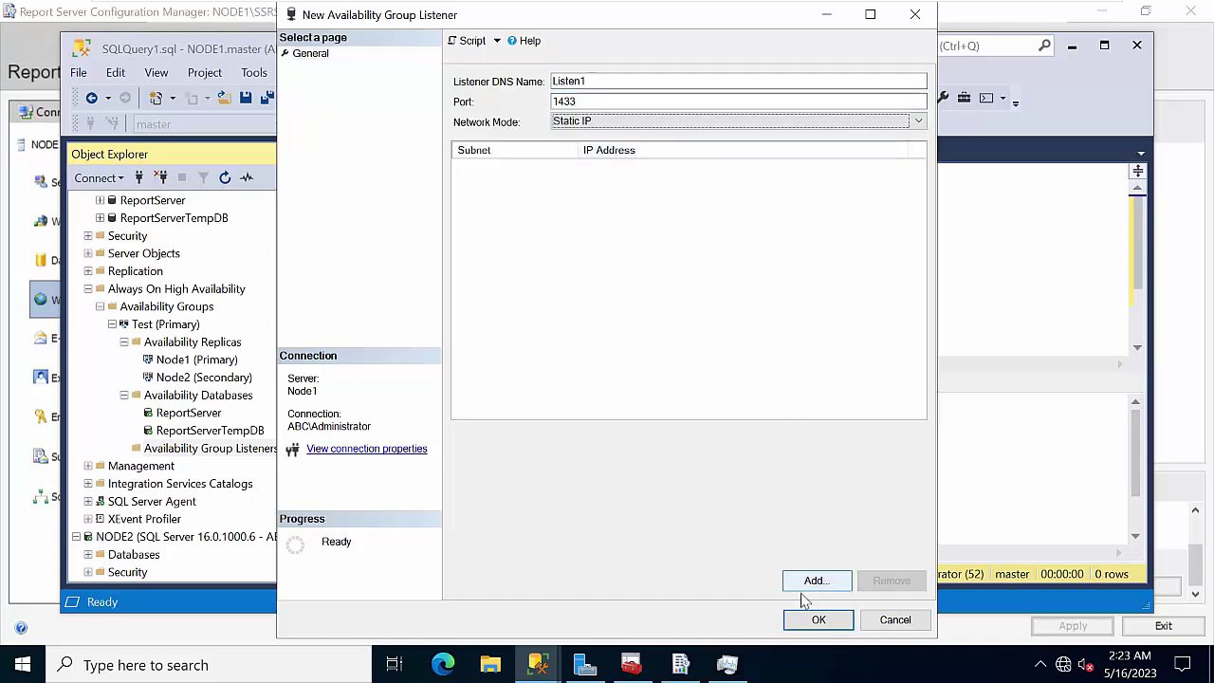
Add static IP 10.0.0.79, create the listener, and refresh to show Listen1.
{"action": "left_click", "coordinate": [813, 581]}
{"action": "left_click", "coordinate": [560, 300]}
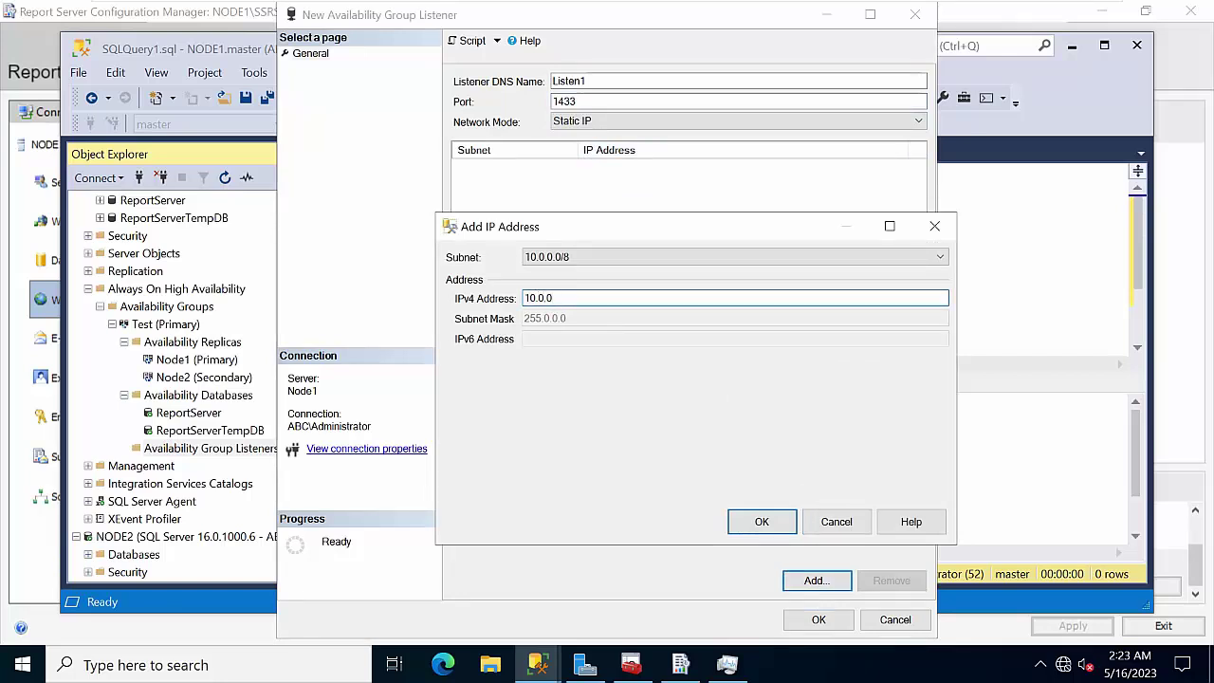
{"action": "left_click", "coordinate": [770, 528]}
{"action": "left_click", "coordinate": [811, 620]}
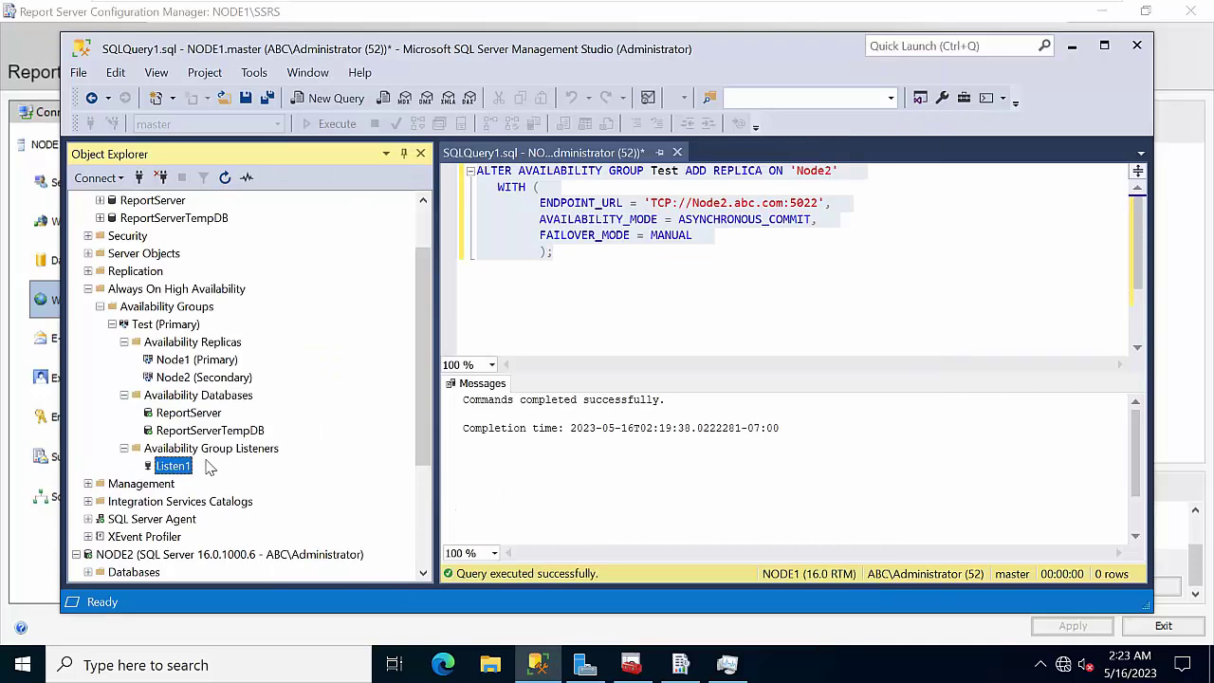
{"action": "right_click", "coordinate": [202, 446]}
{"action": "left_click", "coordinate": [228, 518]}
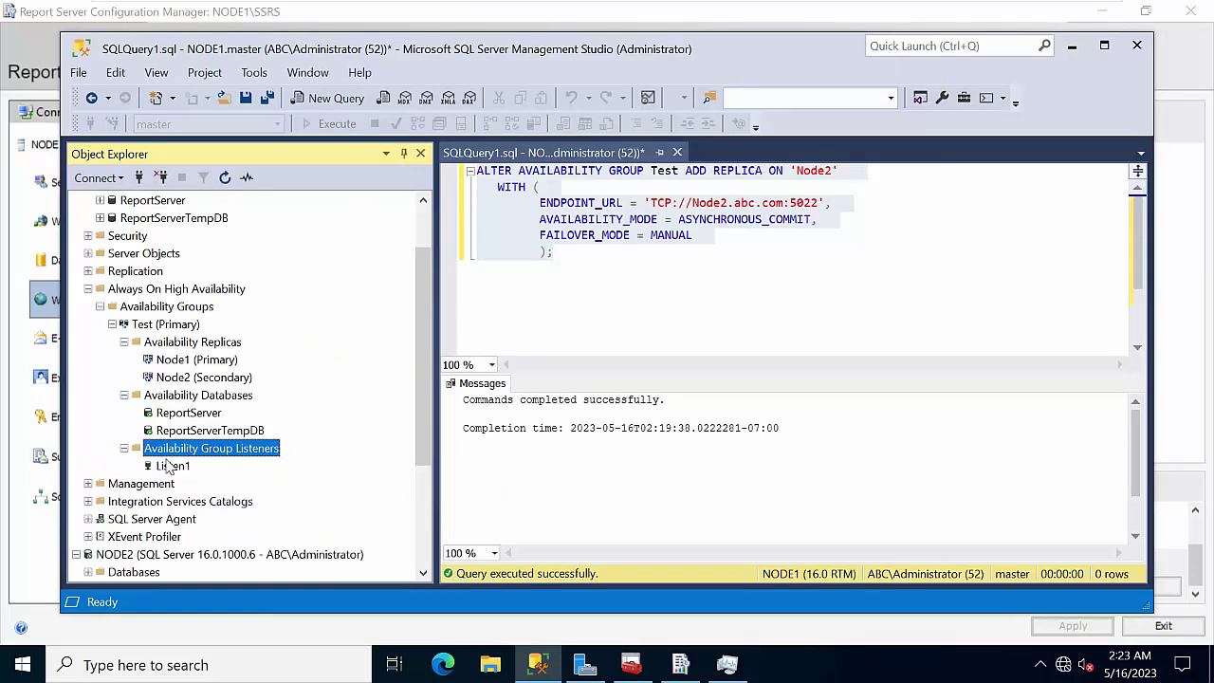
{"action": "left_click", "coordinate": [169, 467]}
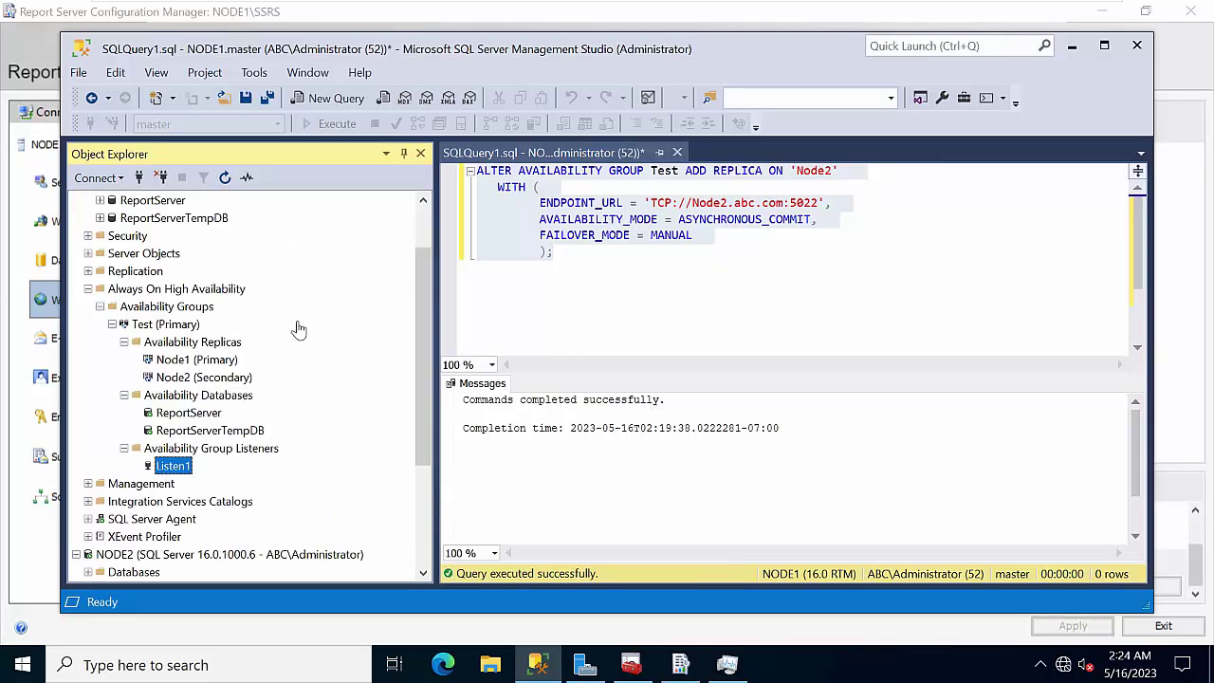
Refresh NODE2 and check ReportServer and ReportServerTempDB both show Synchronized.
{"action": "scroll", "coordinate": [278, 453], "scroll_direction": "down", "scroll_amount": 2}
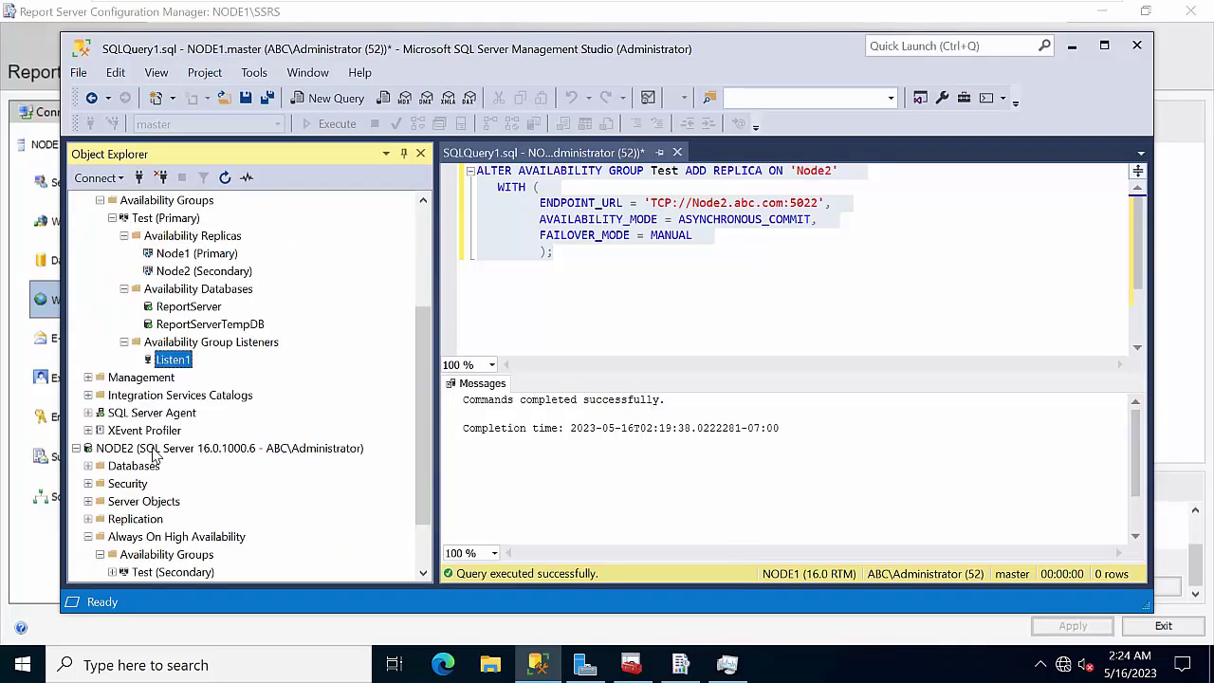
{"action": "right_click", "coordinate": [154, 449]}
{"action": "left_click", "coordinate": [190, 615]}
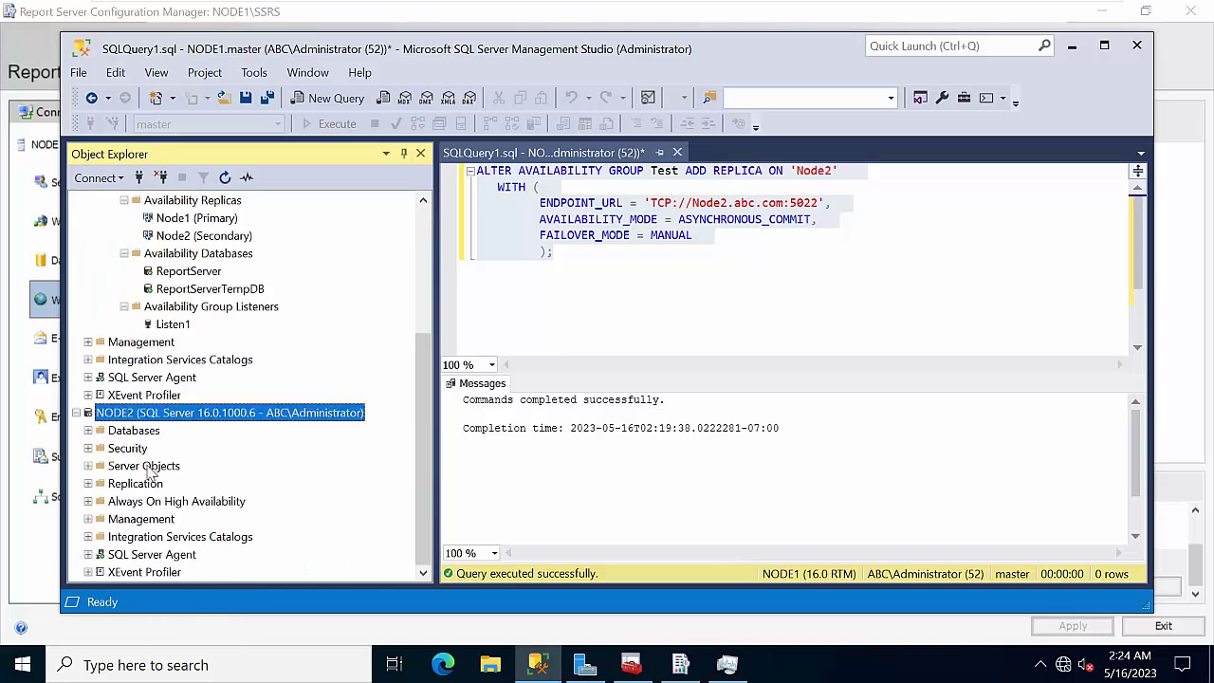
{"action": "double_click", "coordinate": [135, 431]}
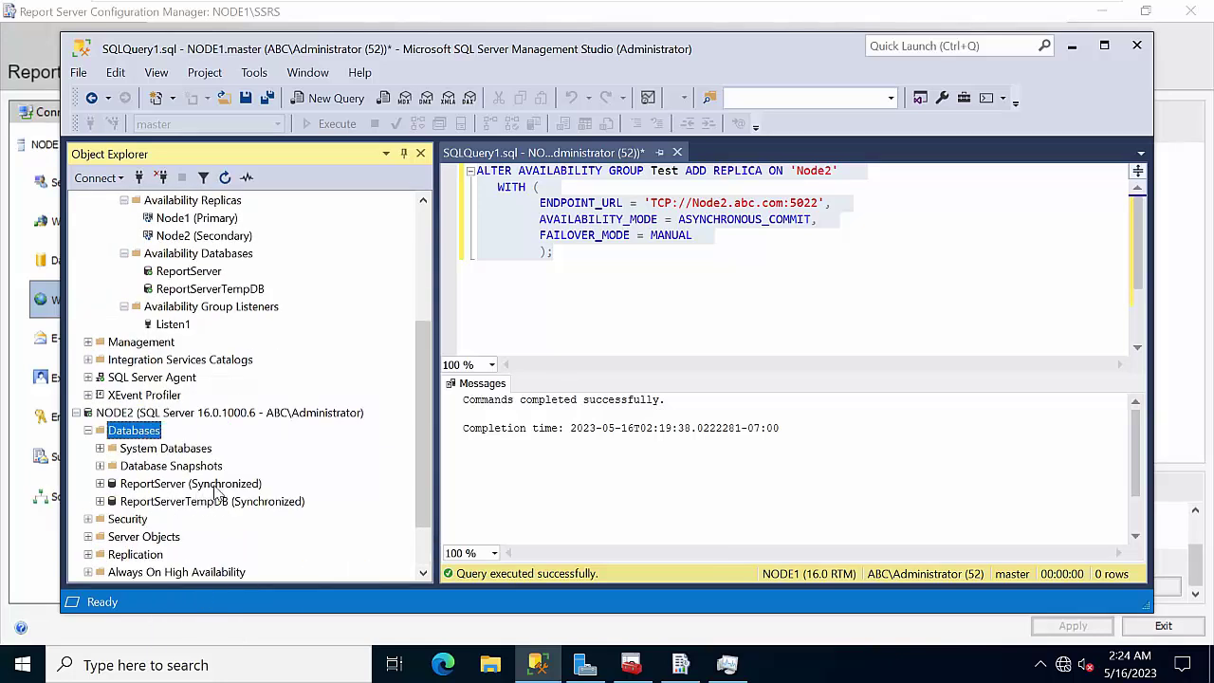
{"action": "left_click", "coordinate": [216, 489]}
{"action": "left_click", "coordinate": [203, 503]}
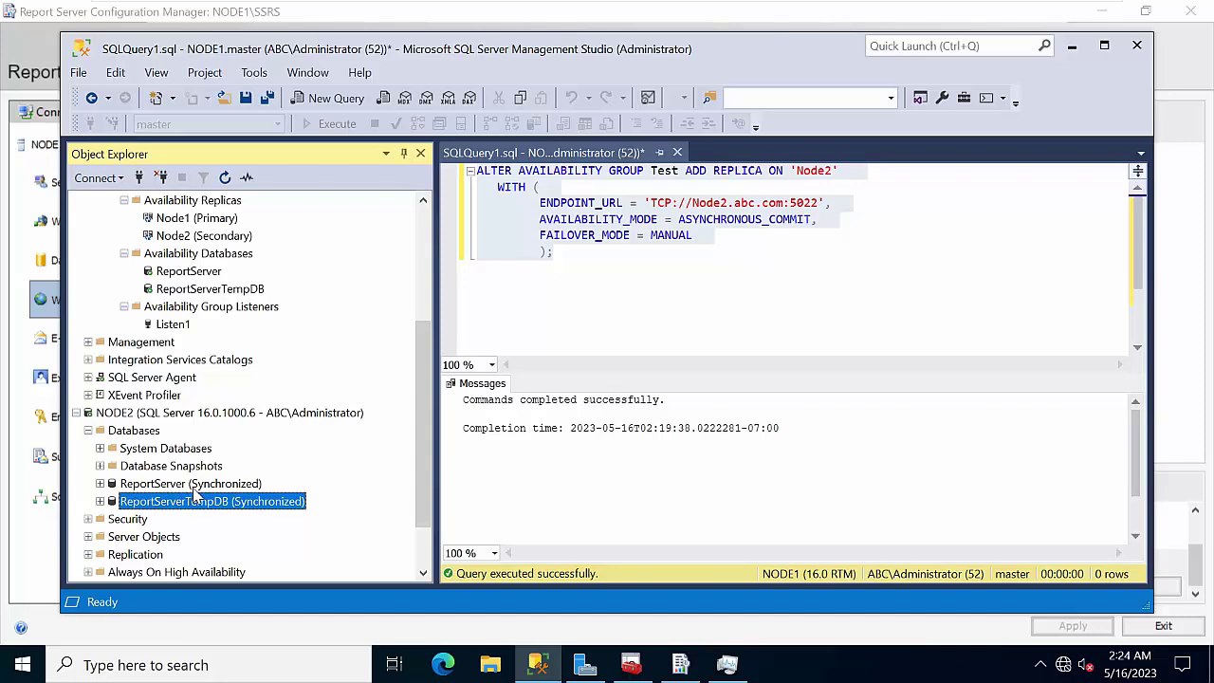
{"action": "right_click", "coordinate": [204, 414]}
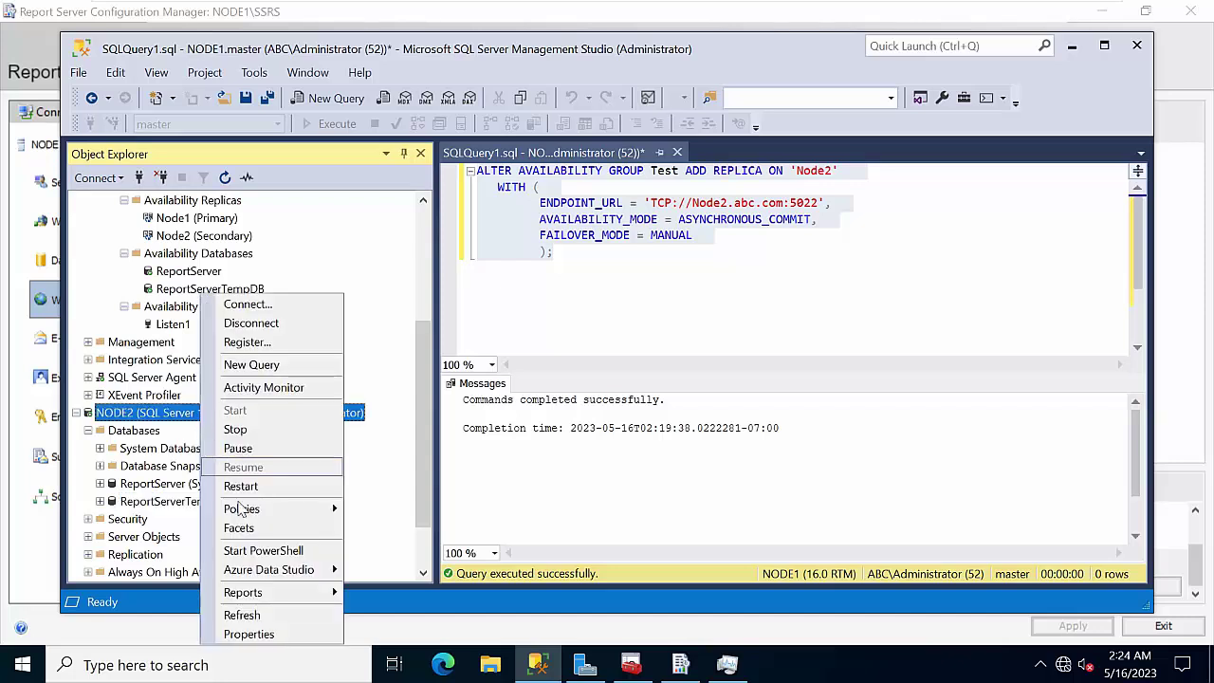
{"action": "left_click", "coordinate": [241, 615]}
{"action": "scroll", "coordinate": [366, 525], "scroll_direction": "up", "scroll_amount": 4}
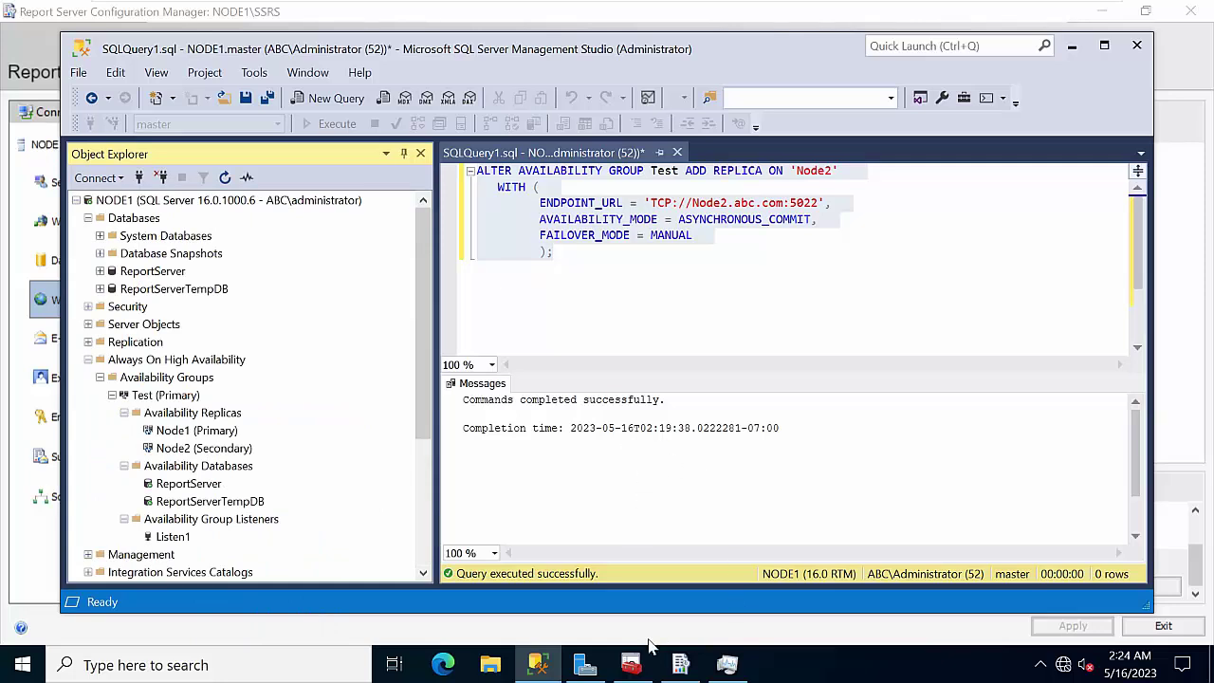
Check NODE1's report server Database and Scale-out Deployment pages in Configuration Manager.
{"action": "left_click", "coordinate": [680, 664]}
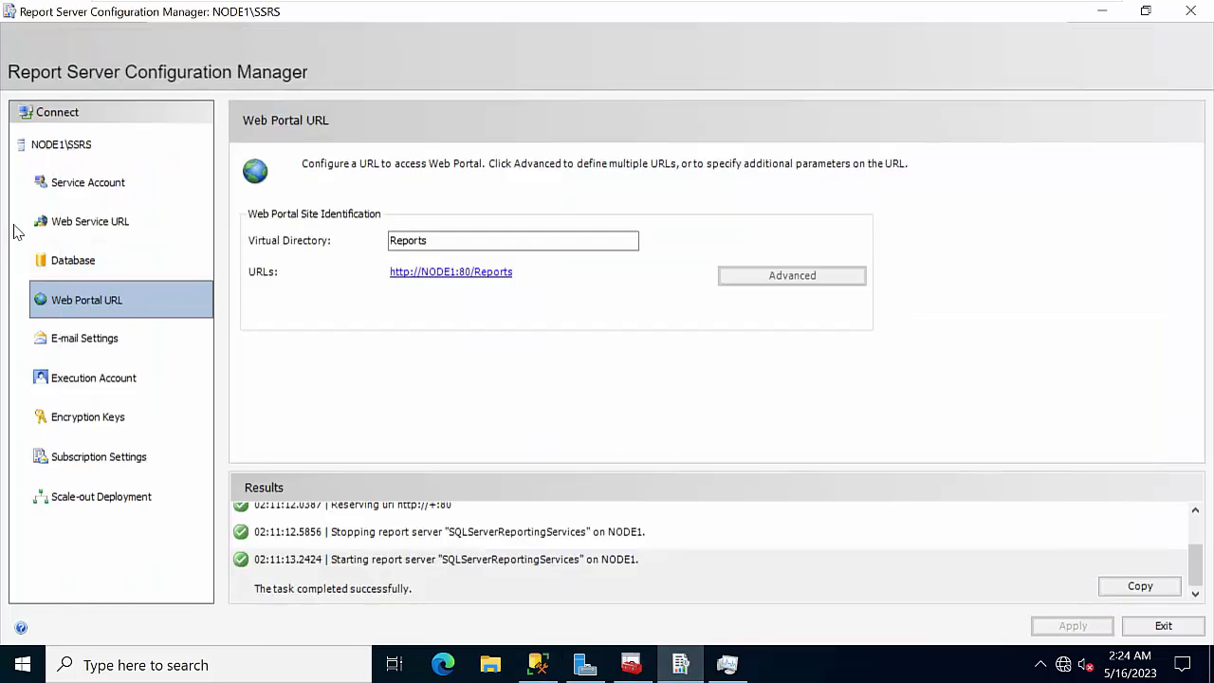
{"action": "left_click", "coordinate": [112, 265]}
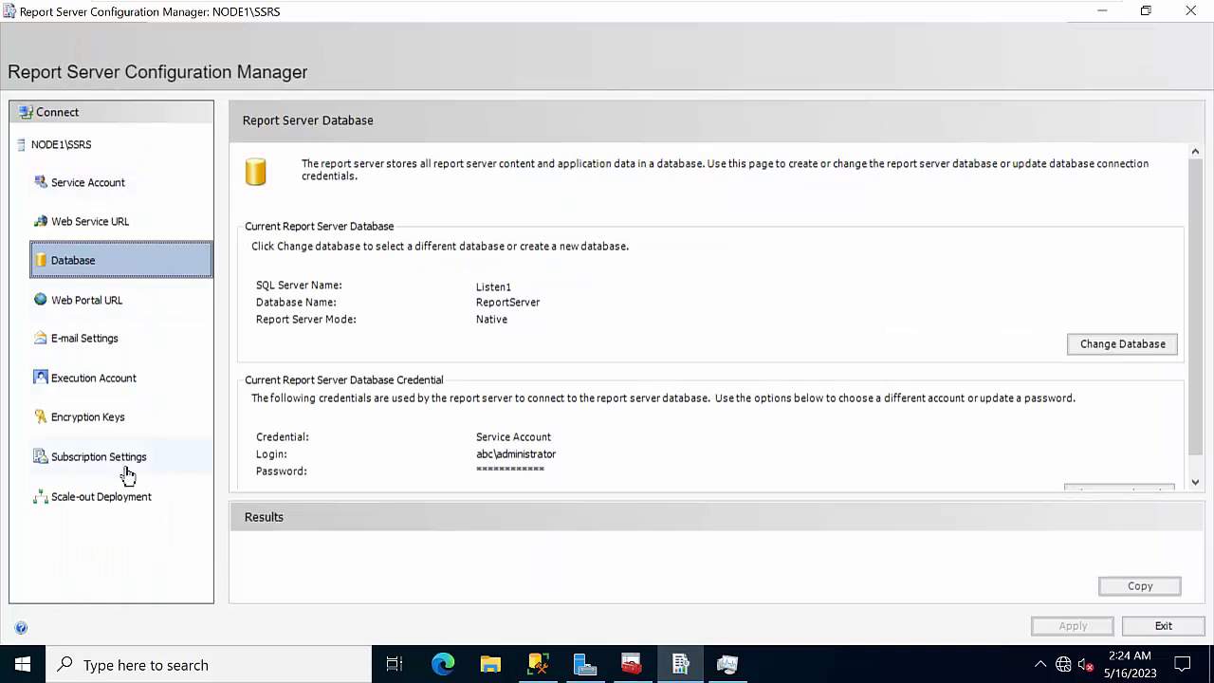
{"action": "left_click", "coordinate": [116, 496]}
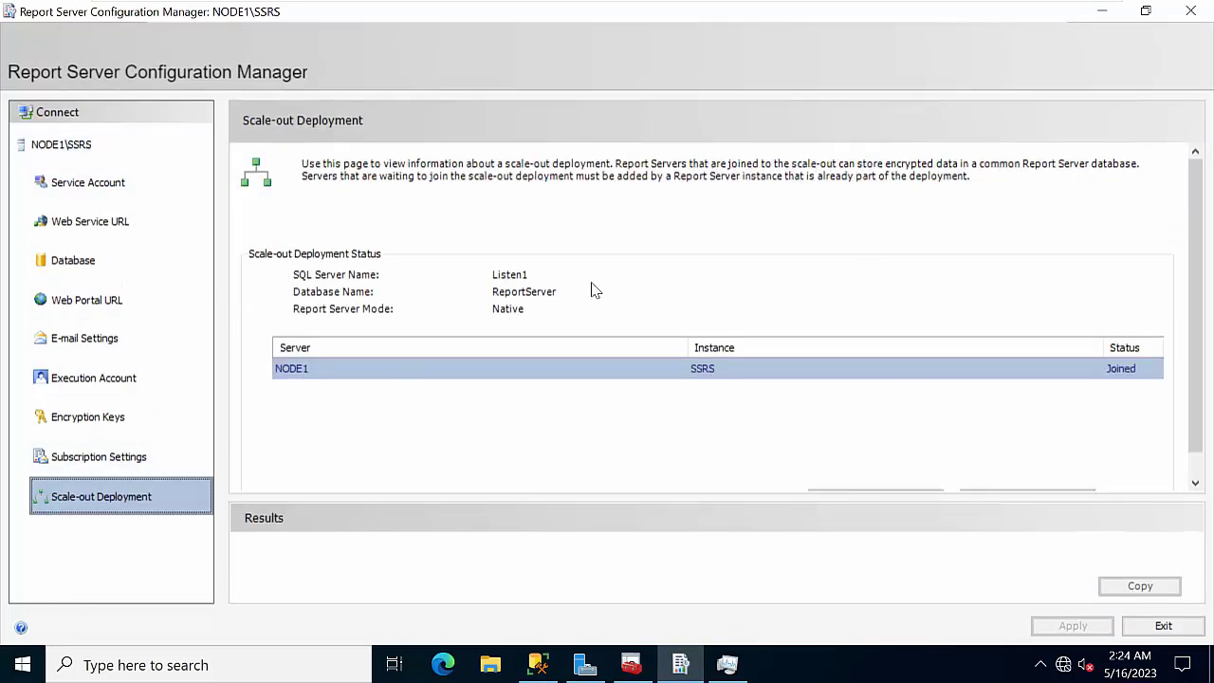
On the Node2 VM, sign in and connect Configuration Manager to the NODE2\SSRS instance.
{"action": "mouse_move", "coordinate": [565, 3]}
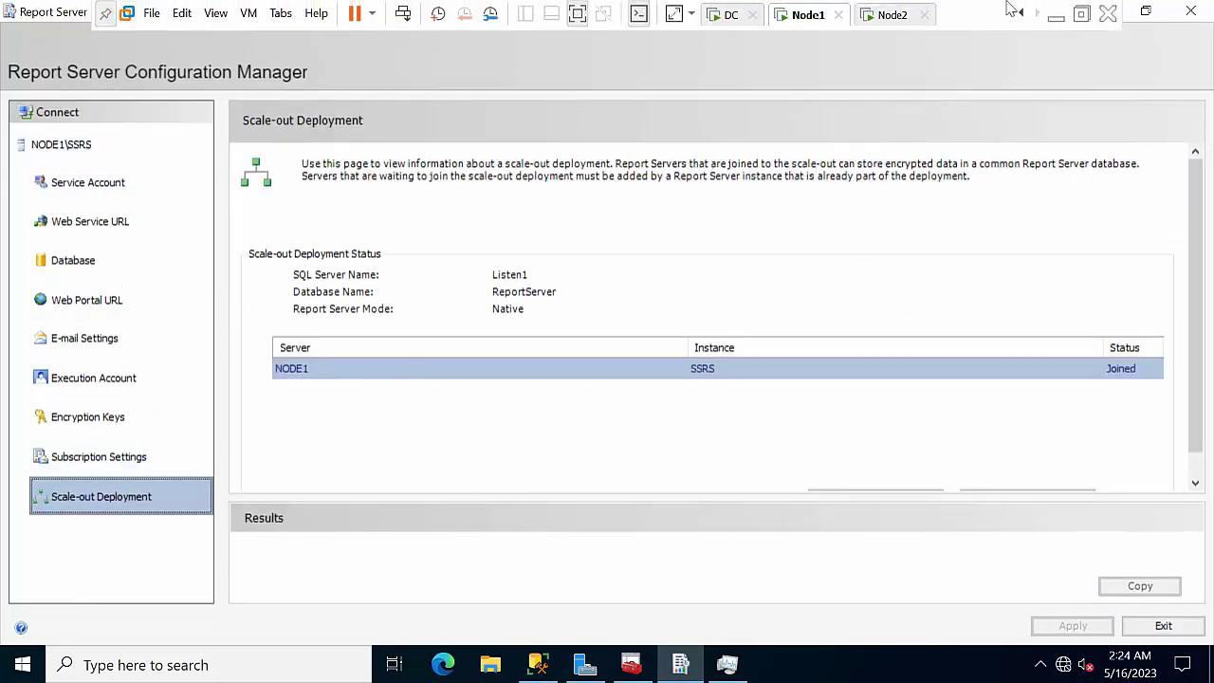
{"action": "left_click", "coordinate": [892, 15]}
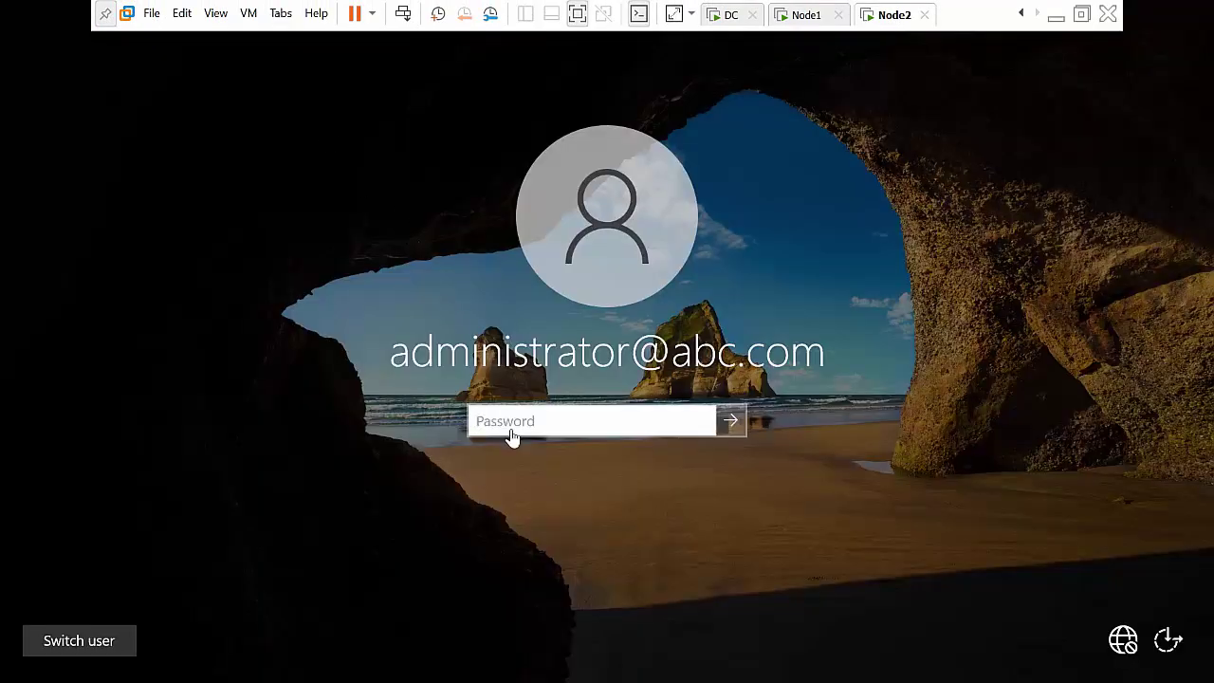
{"action": "left_click", "coordinate": [520, 429]}
{"action": "type", "text": "P"}
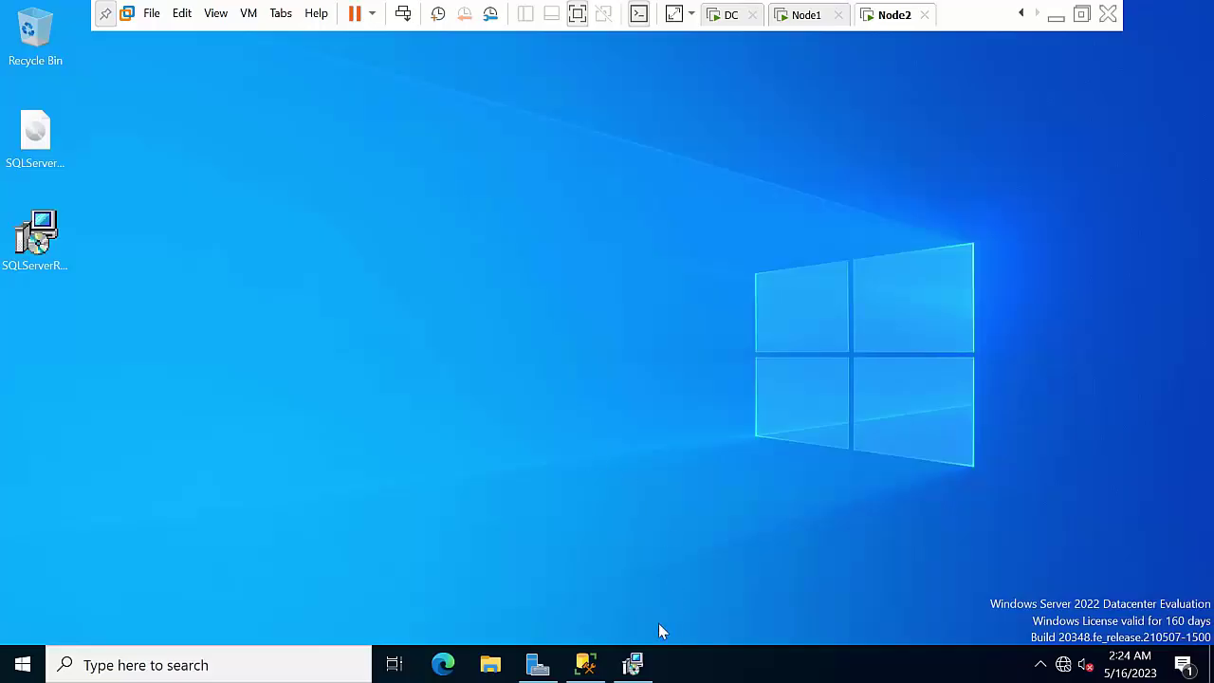
{"action": "left_click", "coordinate": [633, 664]}
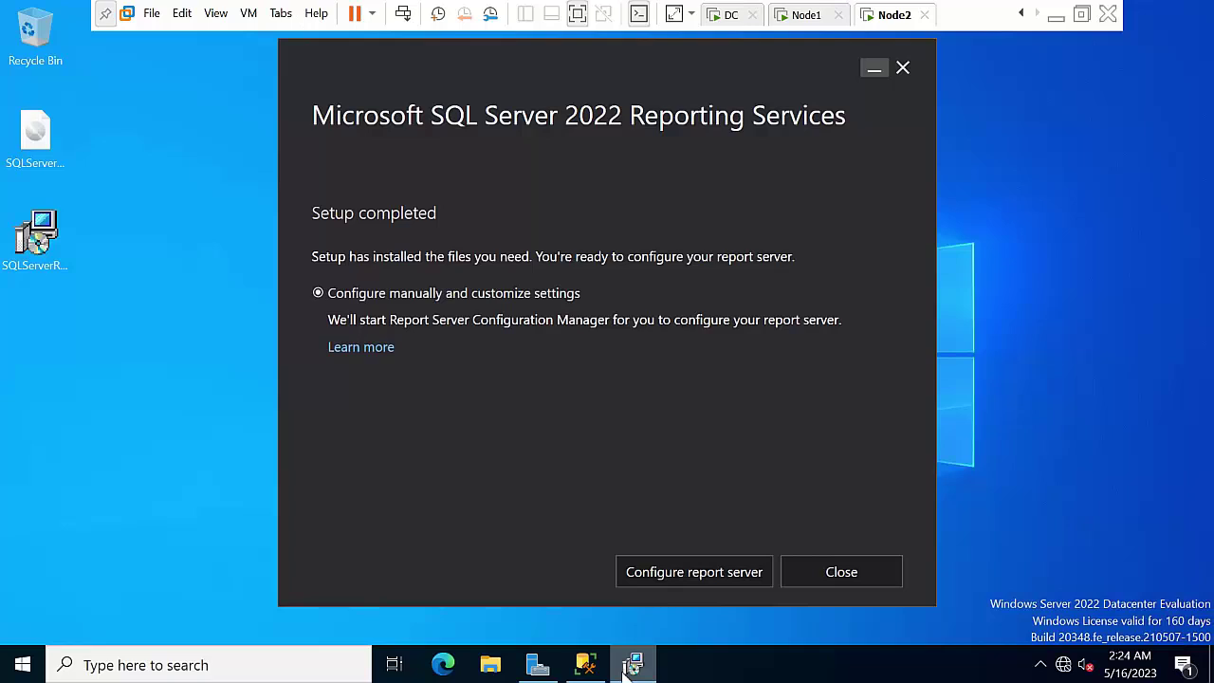
{"action": "left_click", "coordinate": [703, 570]}
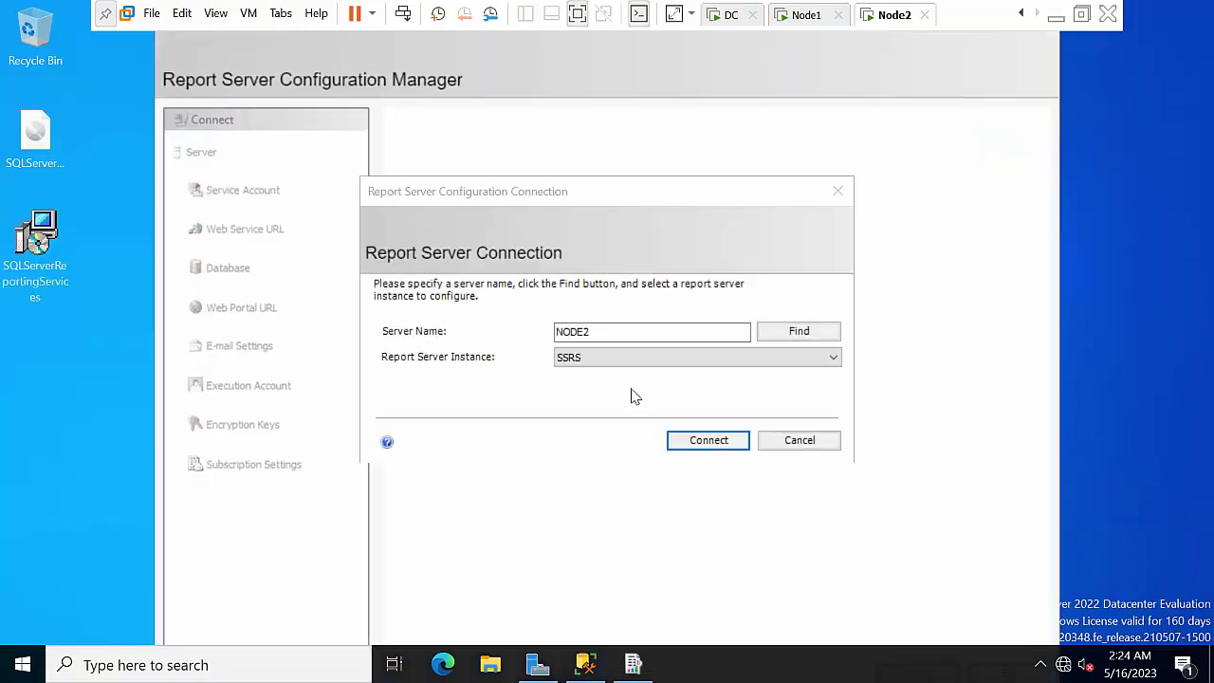
{"action": "left_click", "coordinate": [701, 439]}
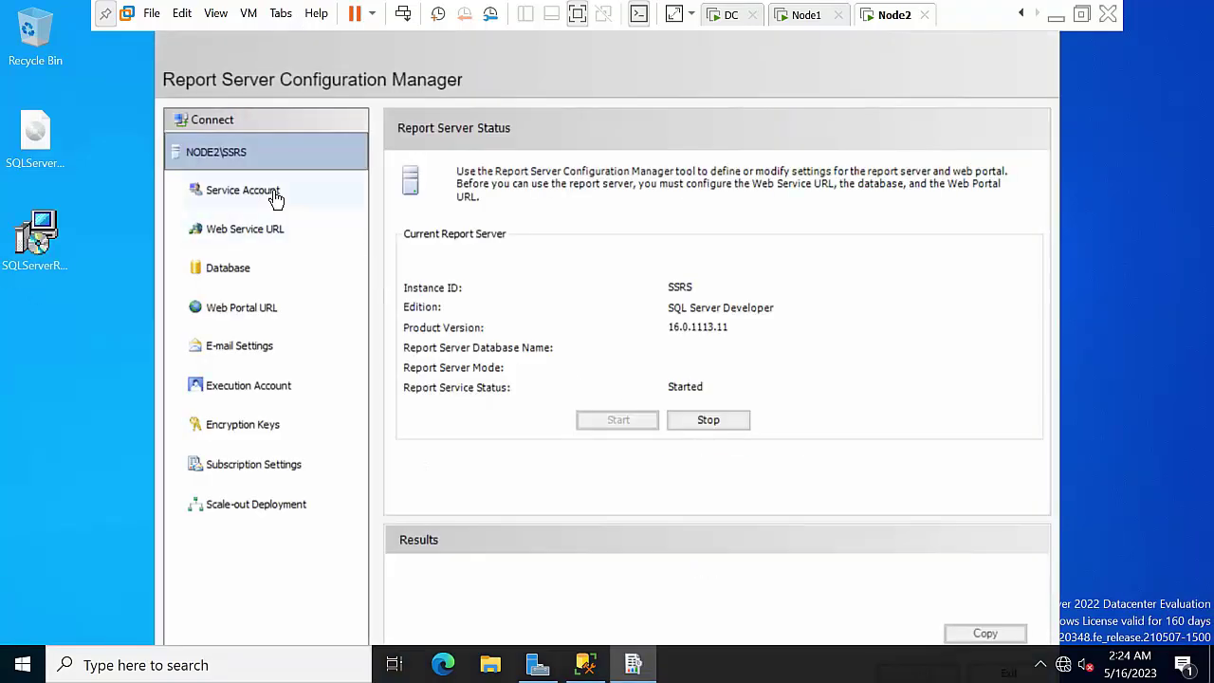
{"action": "left_click", "coordinate": [274, 196]}
Run NODE2's report server service under the abc domain administrator account and apply it.
{"action": "left_click", "coordinate": [479, 294]}
{"action": "left_click", "coordinate": [607, 318]}
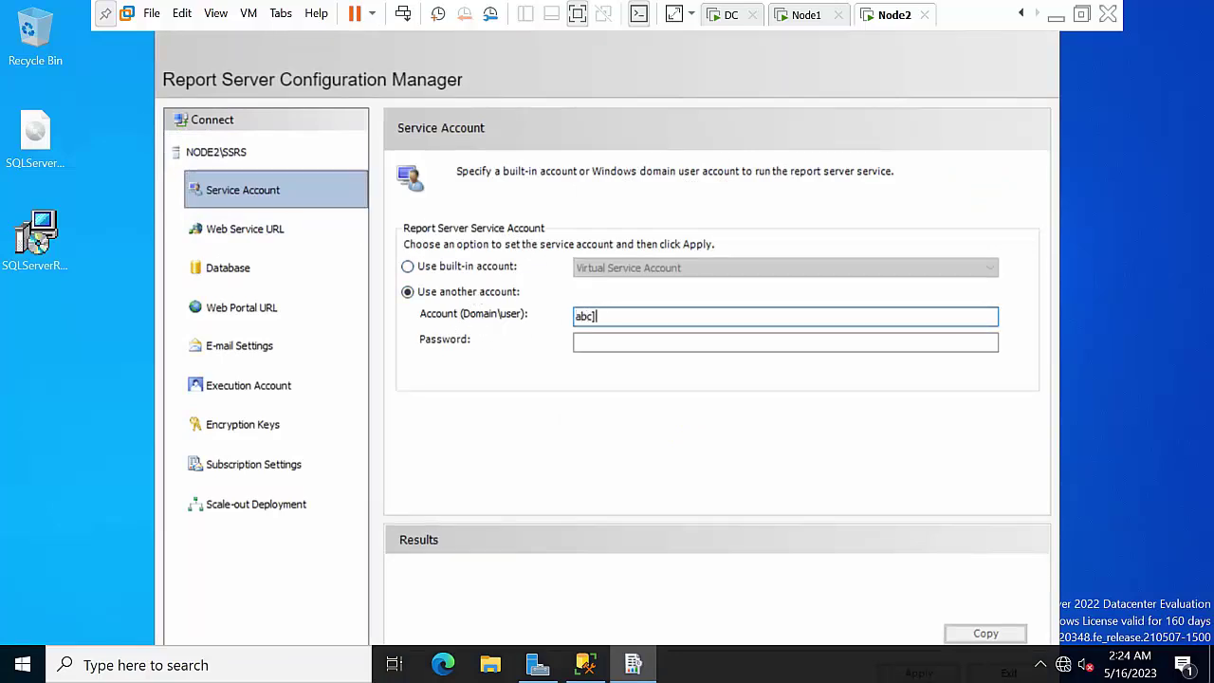
{"action": "type", "text": "abc\\administrator"}
{"action": "left_click", "coordinate": [664, 342]}
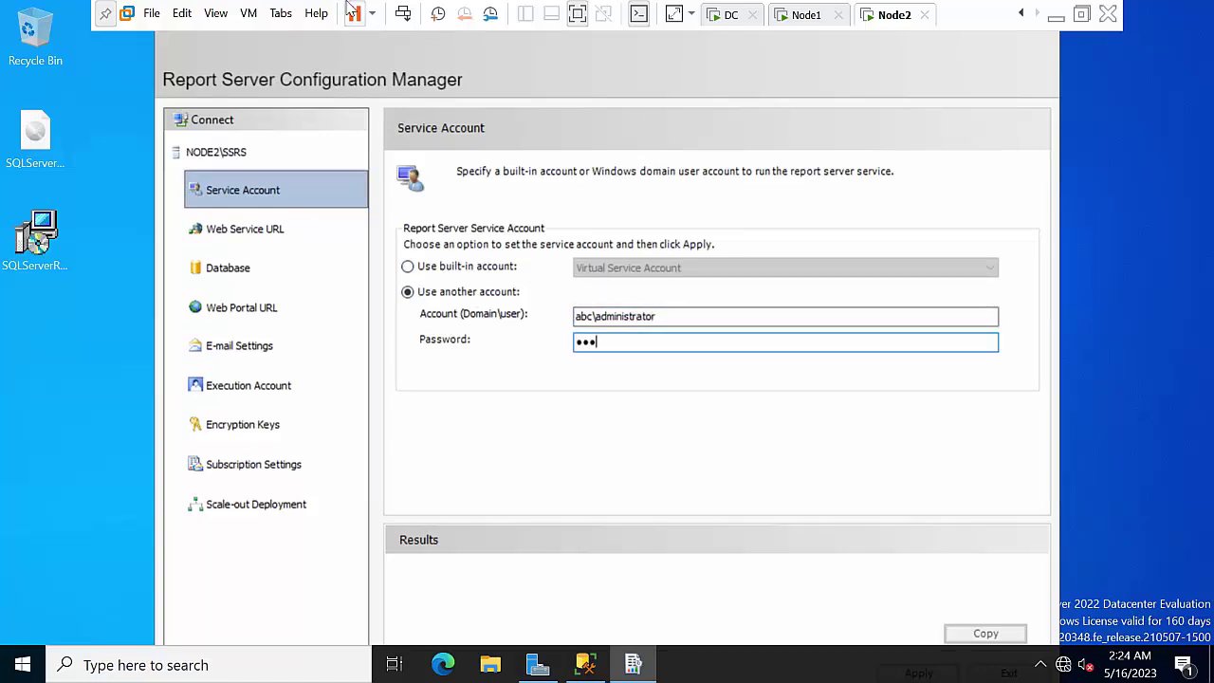
{"action": "left_click", "coordinate": [105, 13]}
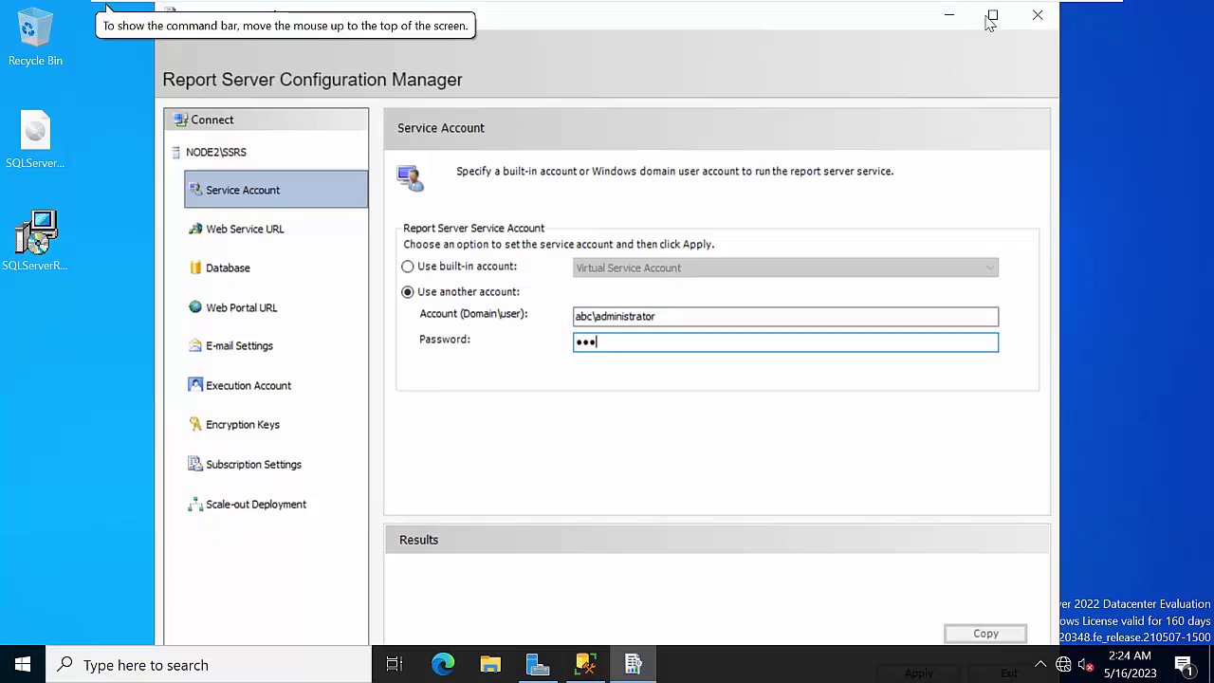
{"action": "left_click", "coordinate": [993, 14]}
{"action": "left_click", "coordinate": [1073, 626]}
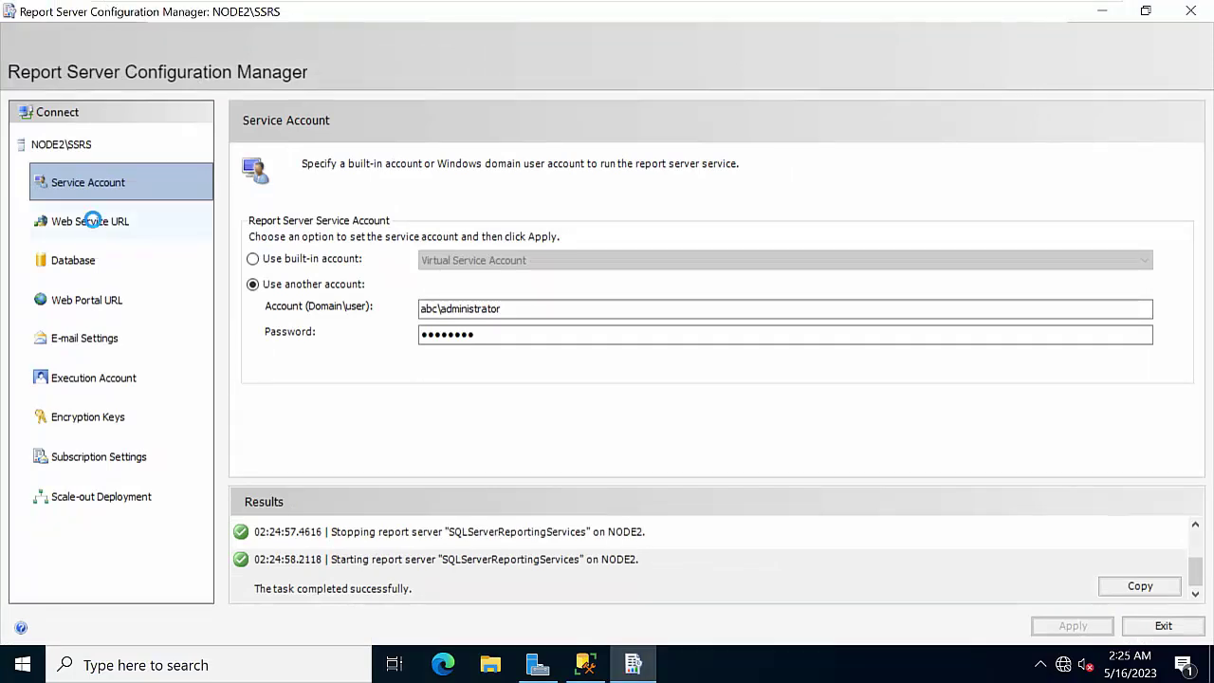
{"action": "left_click", "coordinate": [95, 225]}
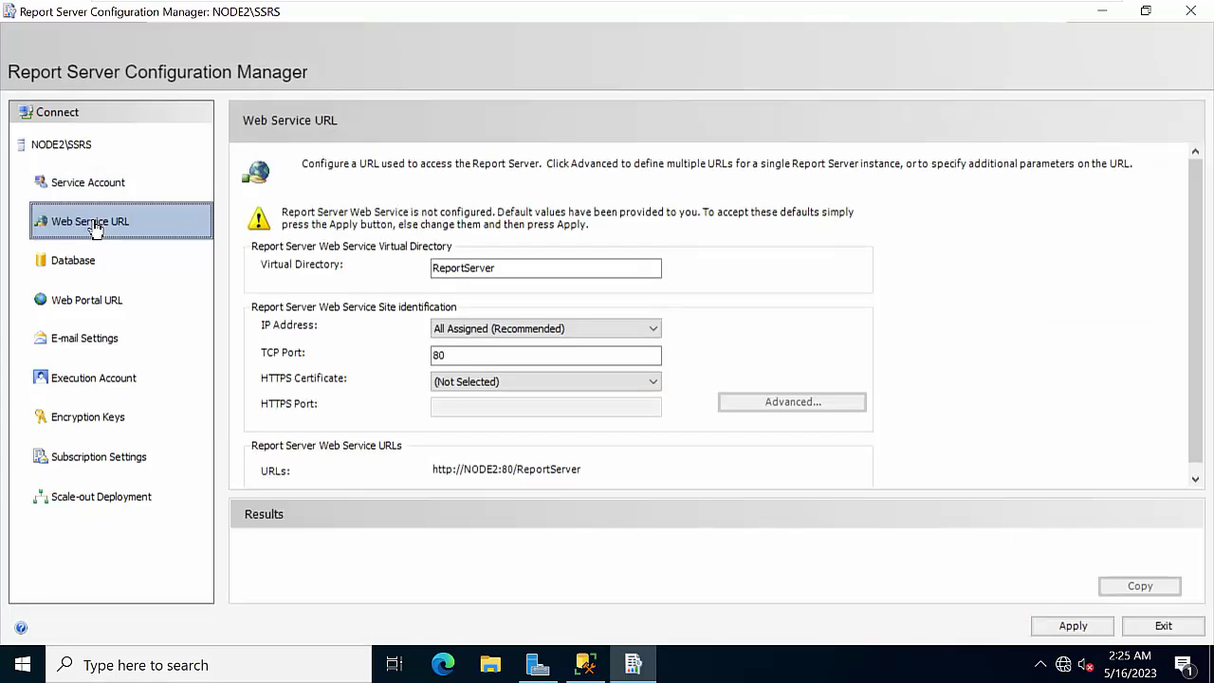
Apply the default ReportServer web service URL and the Reports web portal URL on port 80.
{"action": "left_click", "coordinate": [1070, 628]}
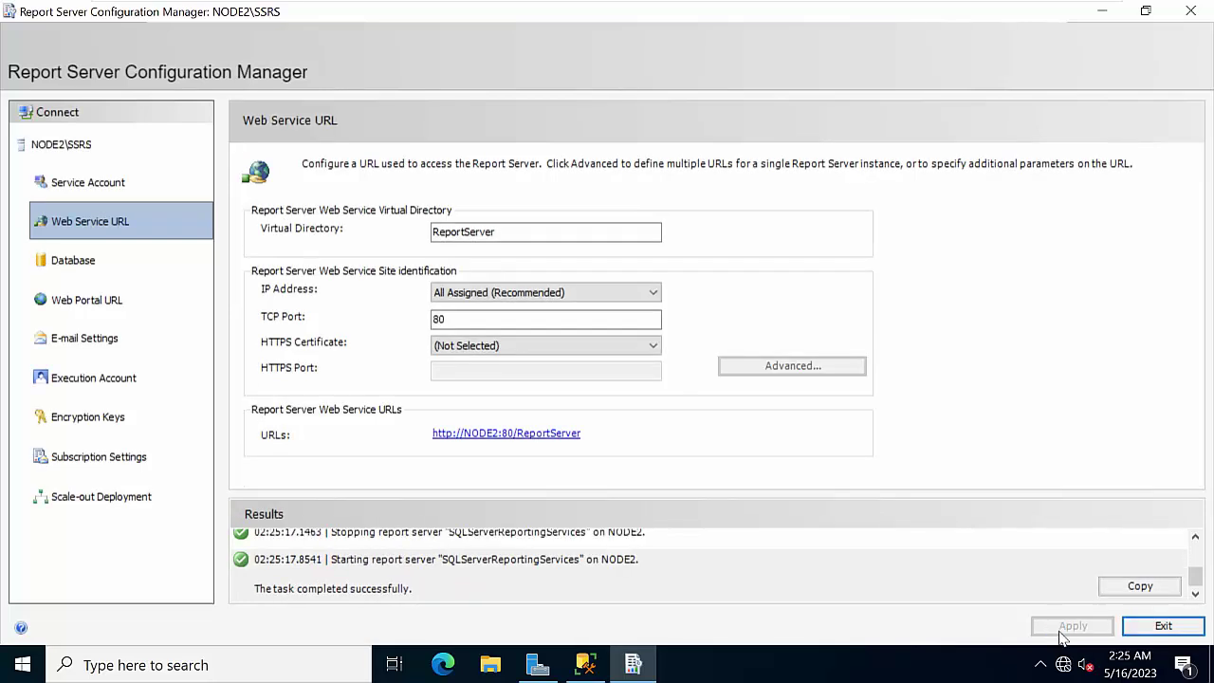
{"action": "left_click", "coordinate": [100, 261]}
{"action": "left_click", "coordinate": [101, 302]}
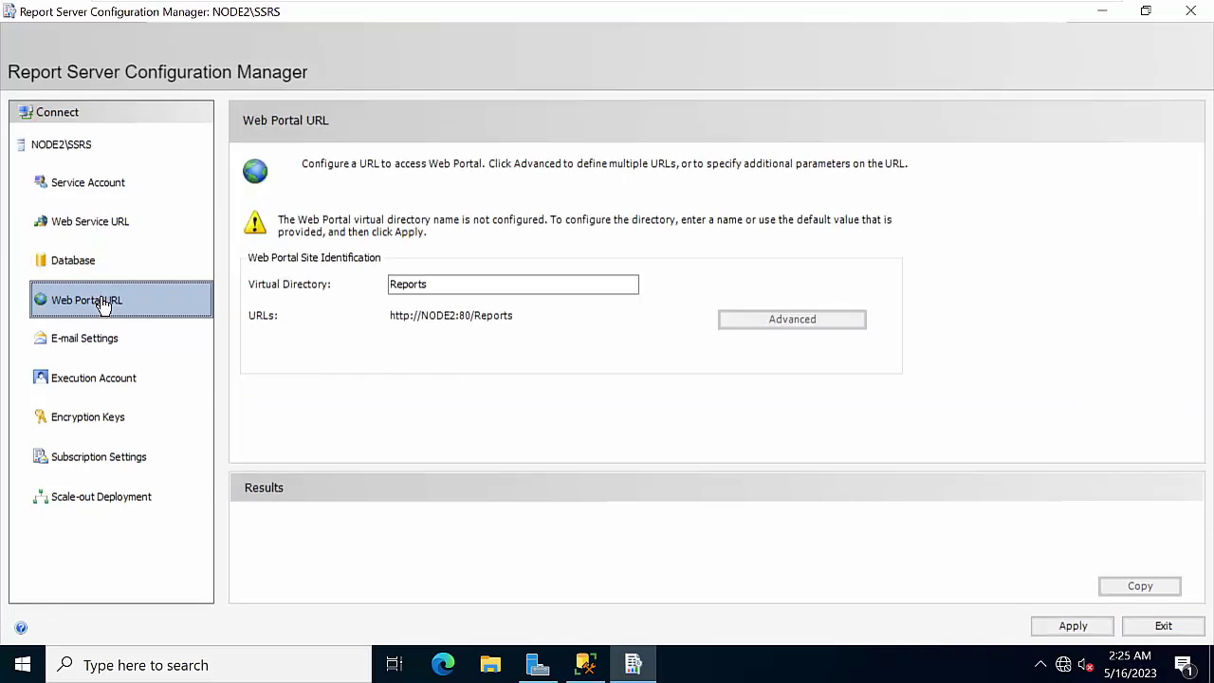
{"action": "left_click", "coordinate": [1073, 625]}
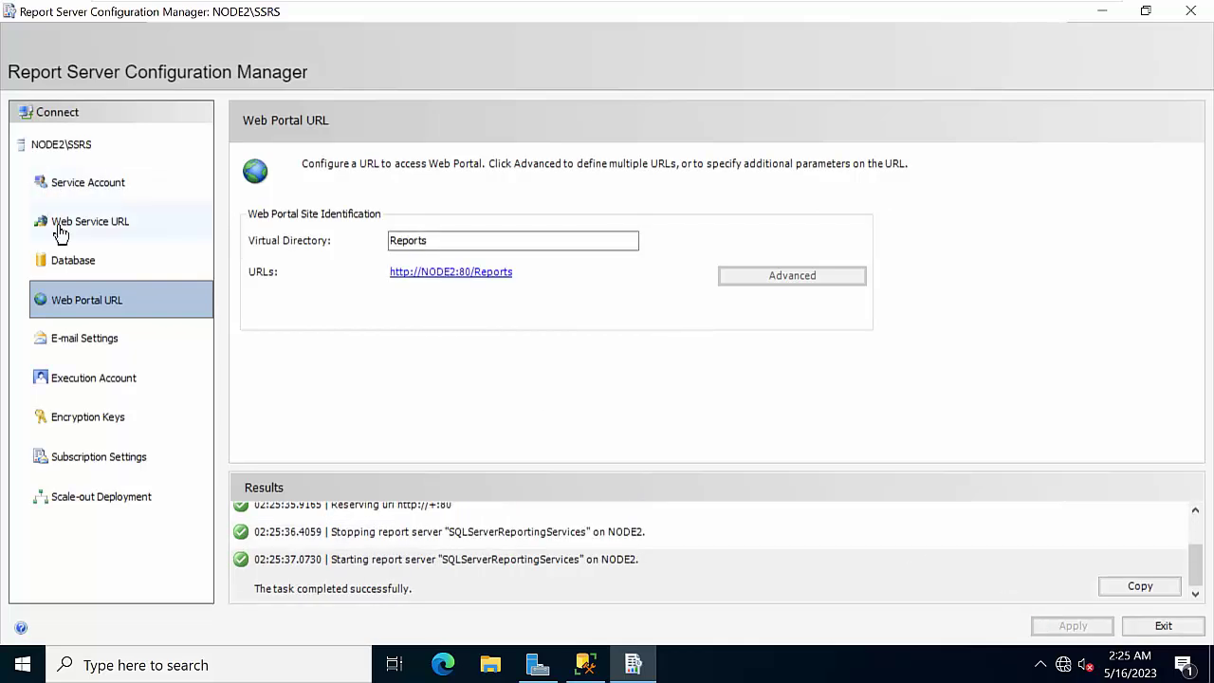
{"action": "left_click", "coordinate": [76, 258]}
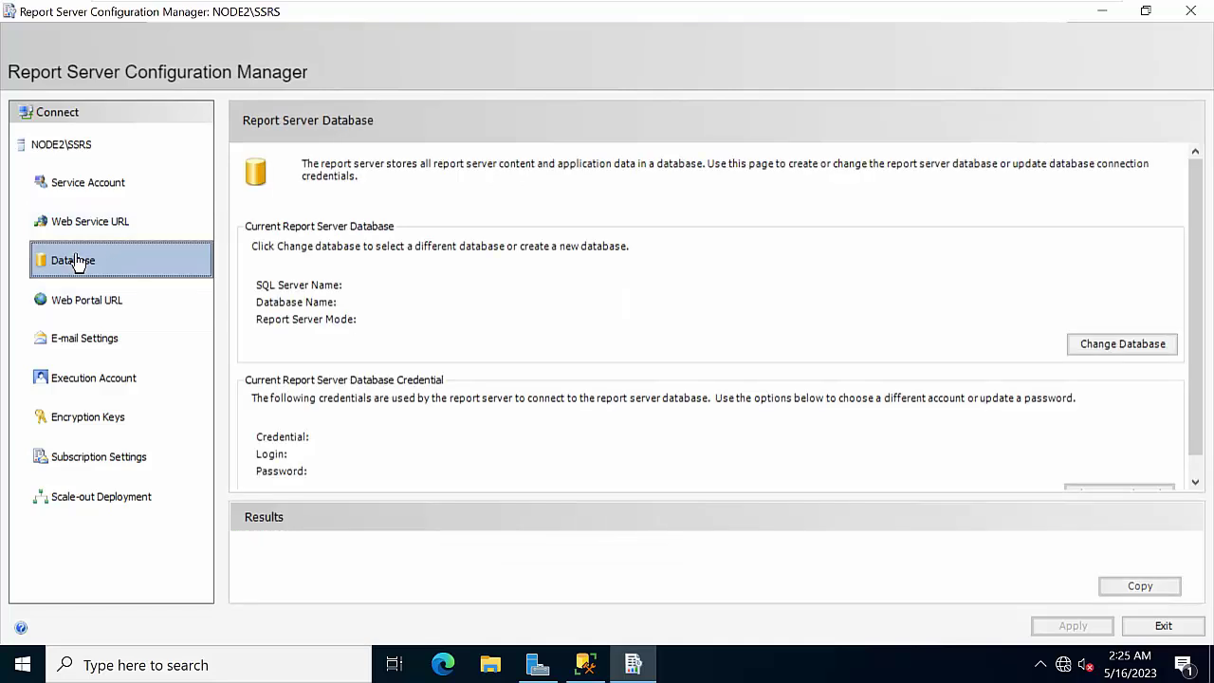
Choose an existing report server database and connect successfully to the listen1 server.
{"action": "left_click", "coordinate": [1106, 343]}
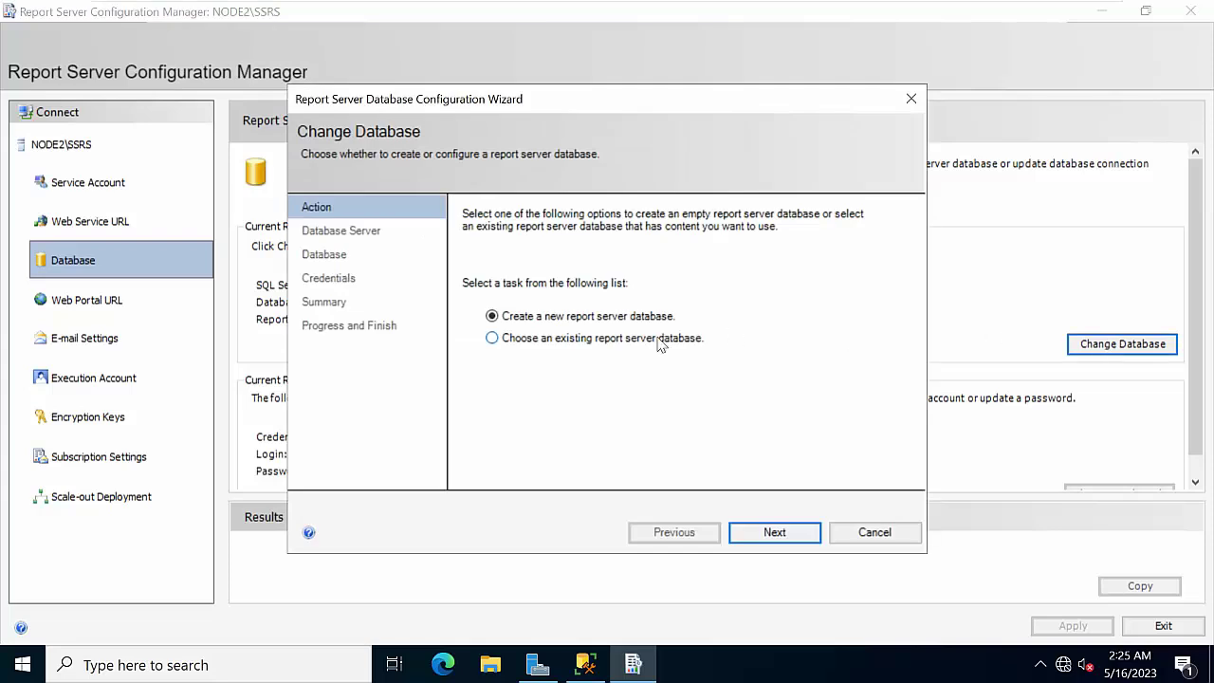
{"action": "left_click", "coordinate": [566, 340]}
{"action": "left_click", "coordinate": [774, 533]}
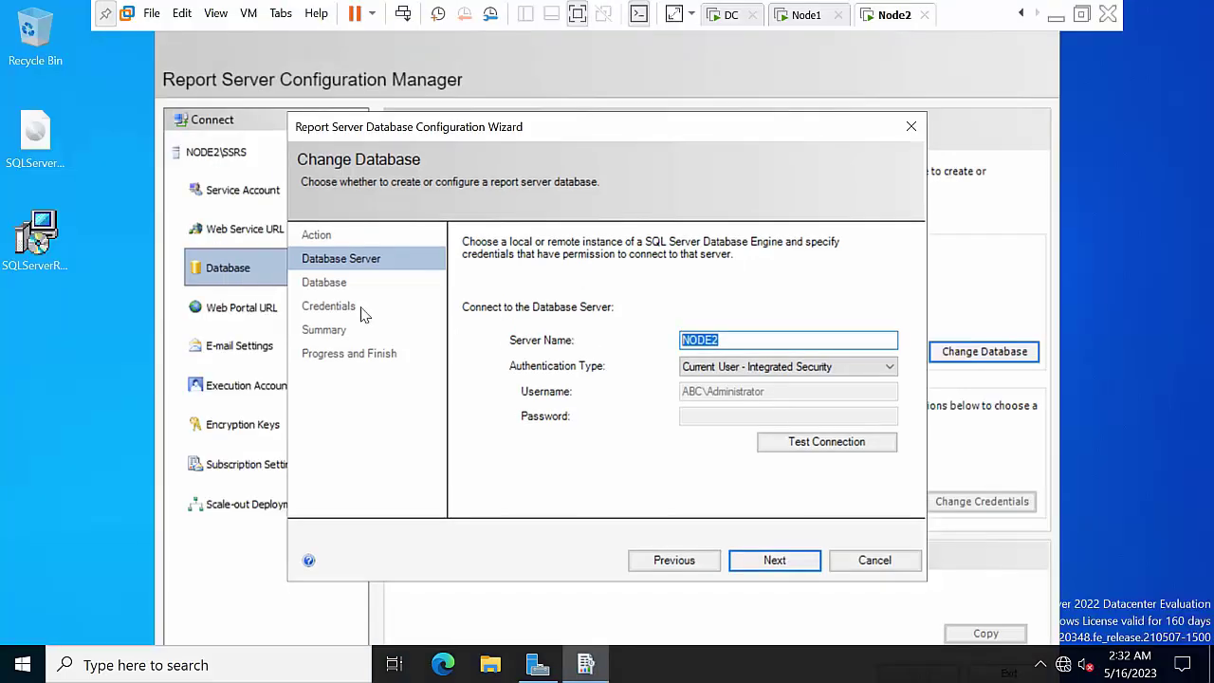
{"action": "type", "text": "listen1"}
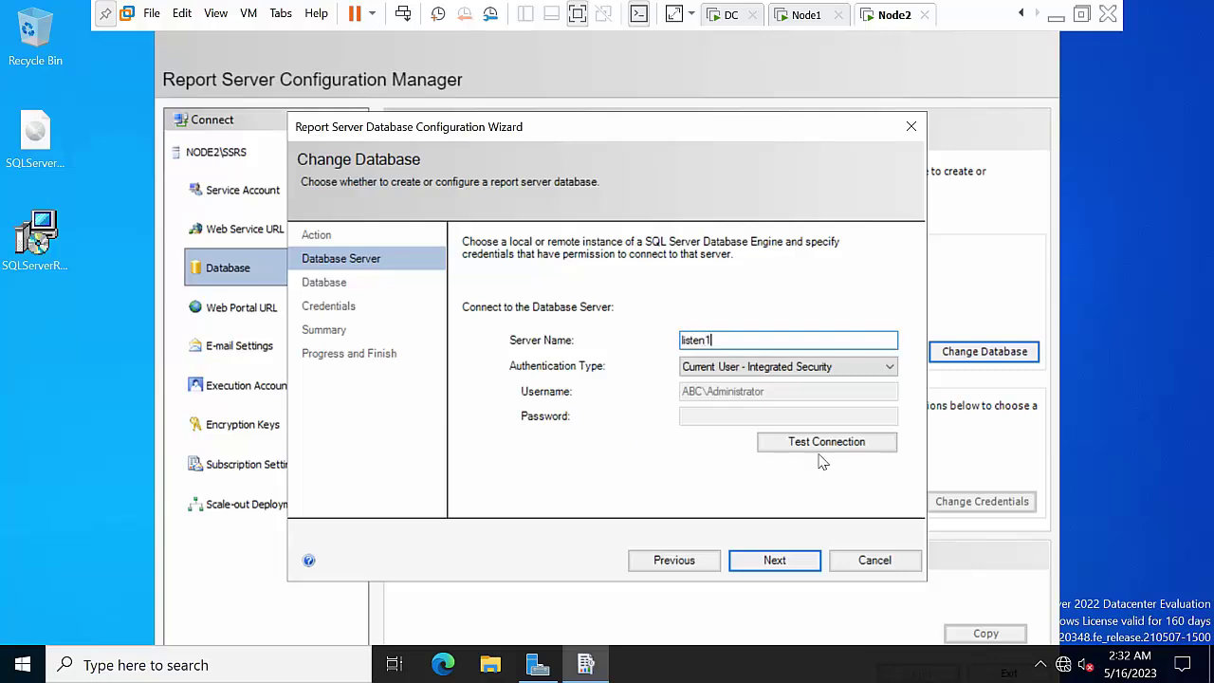
{"action": "left_click", "coordinate": [814, 441]}
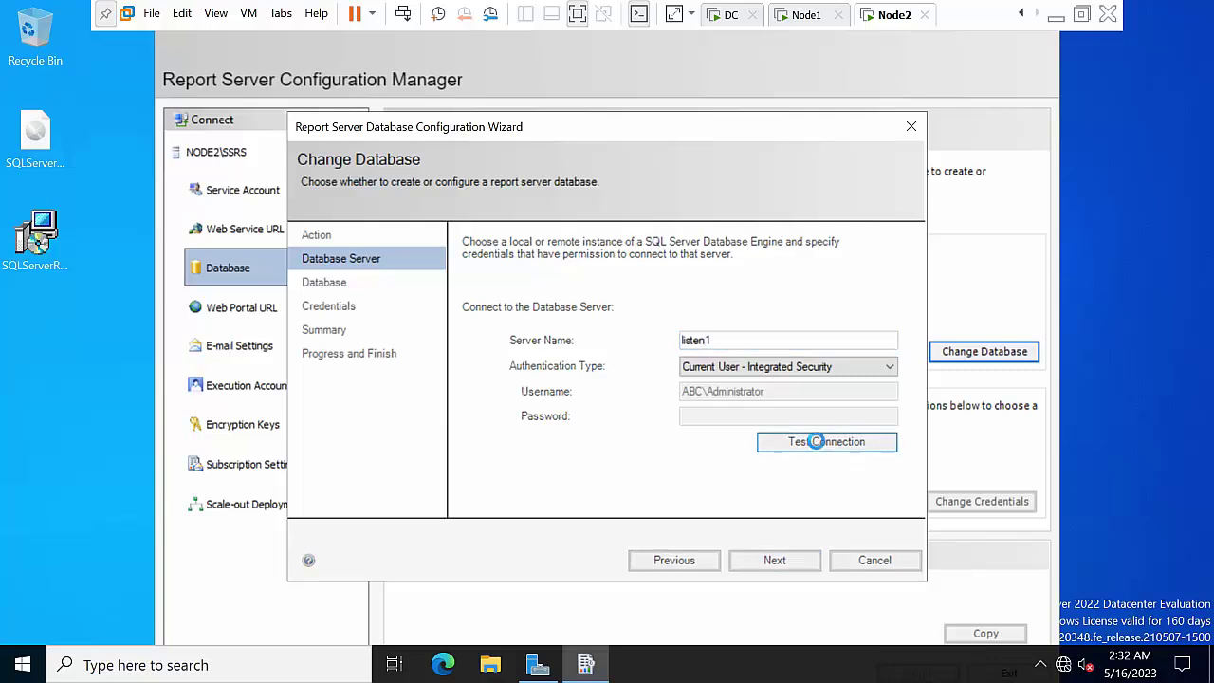
{"action": "left_click", "coordinate": [690, 406]}
{"action": "left_click", "coordinate": [773, 560]}
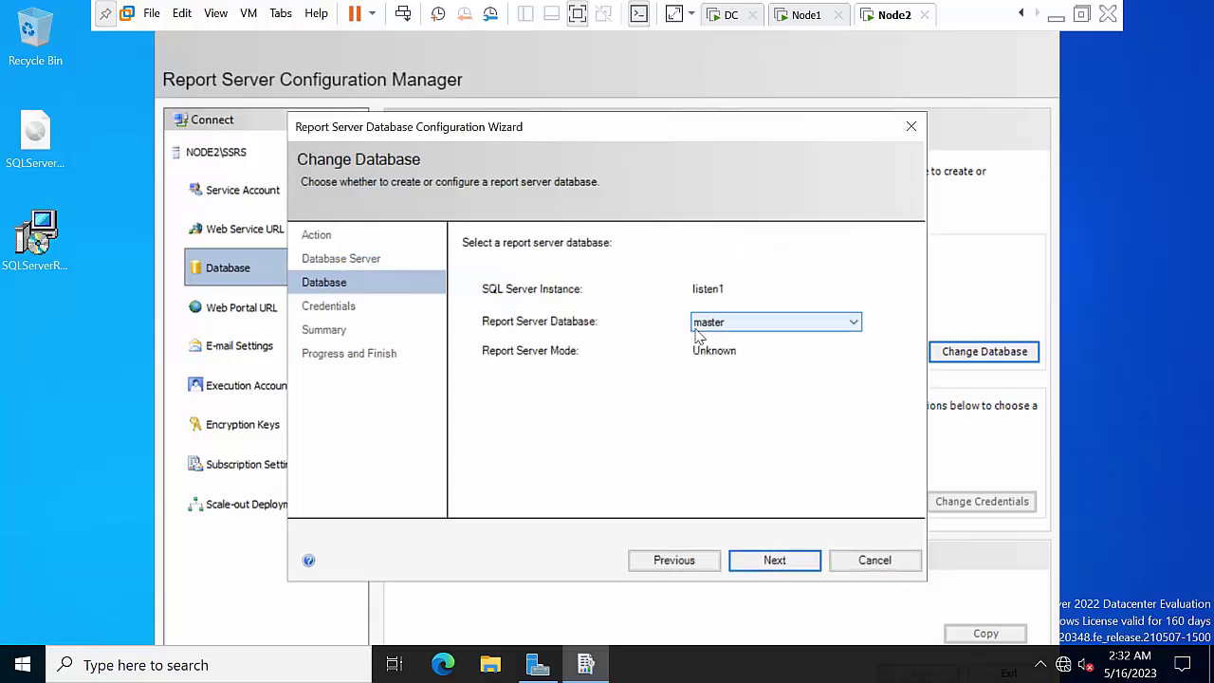
Select the ReportServer database, keep service credentials, and finish the Change Database wizard.
{"action": "left_click", "coordinate": [737, 328]}
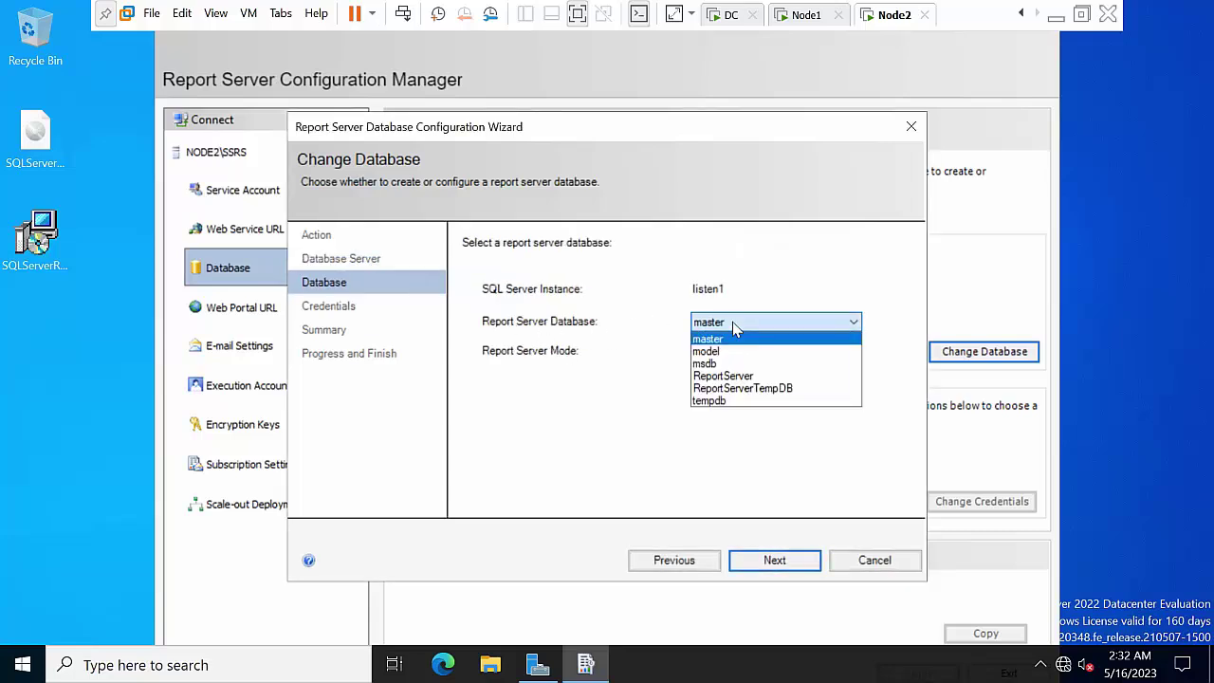
{"action": "left_click", "coordinate": [745, 376]}
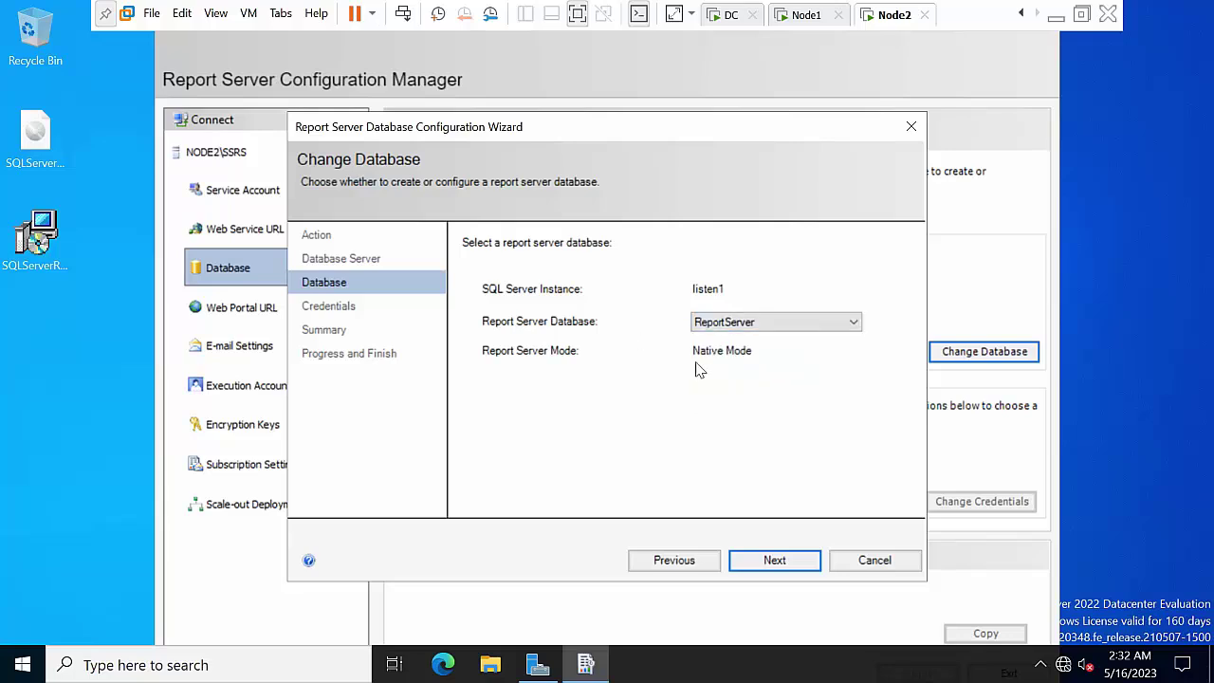
{"action": "left_click", "coordinate": [775, 561]}
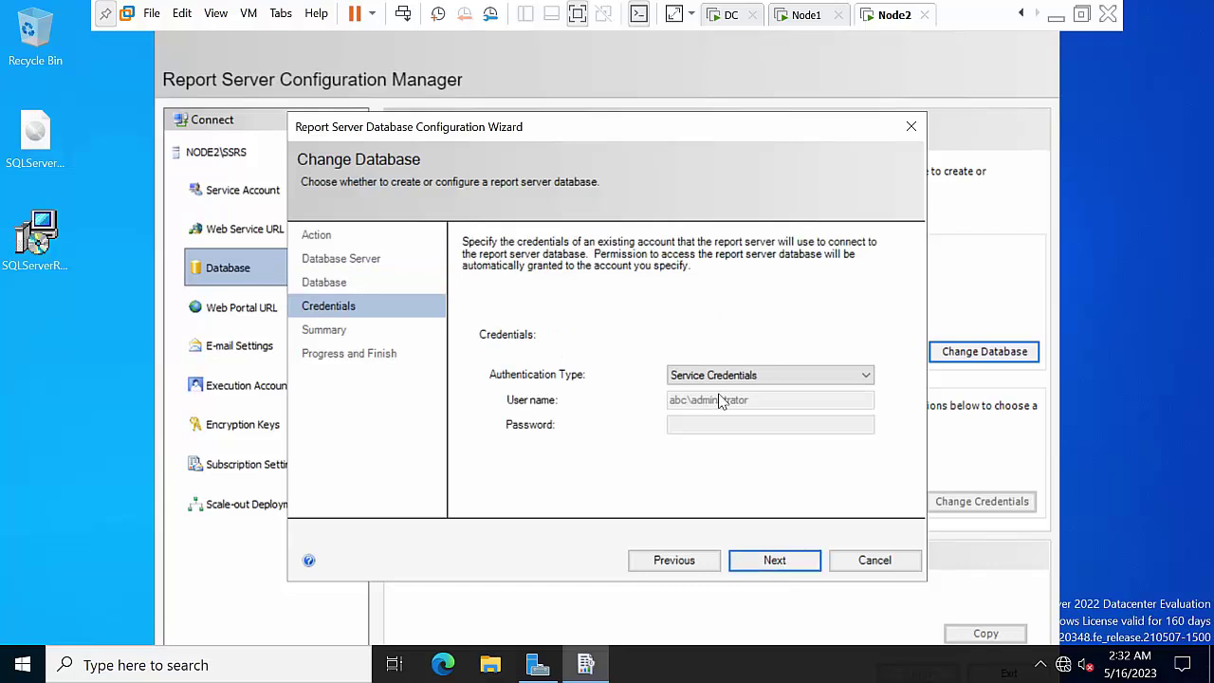
{"action": "left_click", "coordinate": [776, 564]}
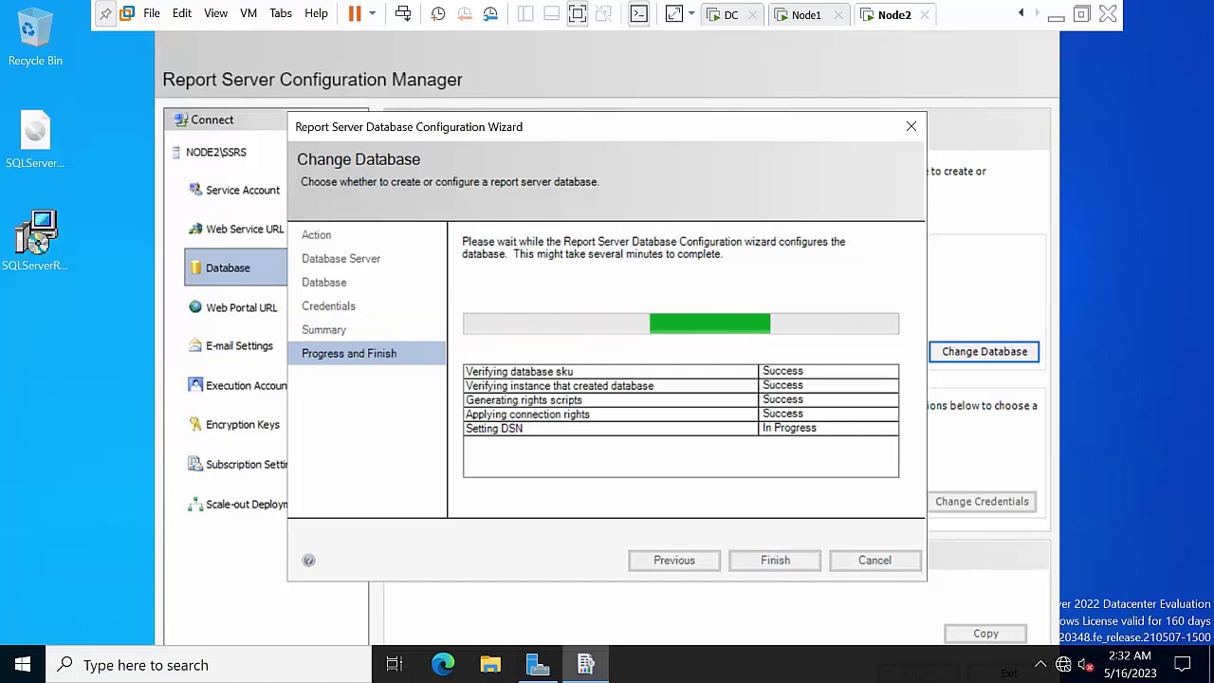
{"action": "left_click", "coordinate": [775, 561]}
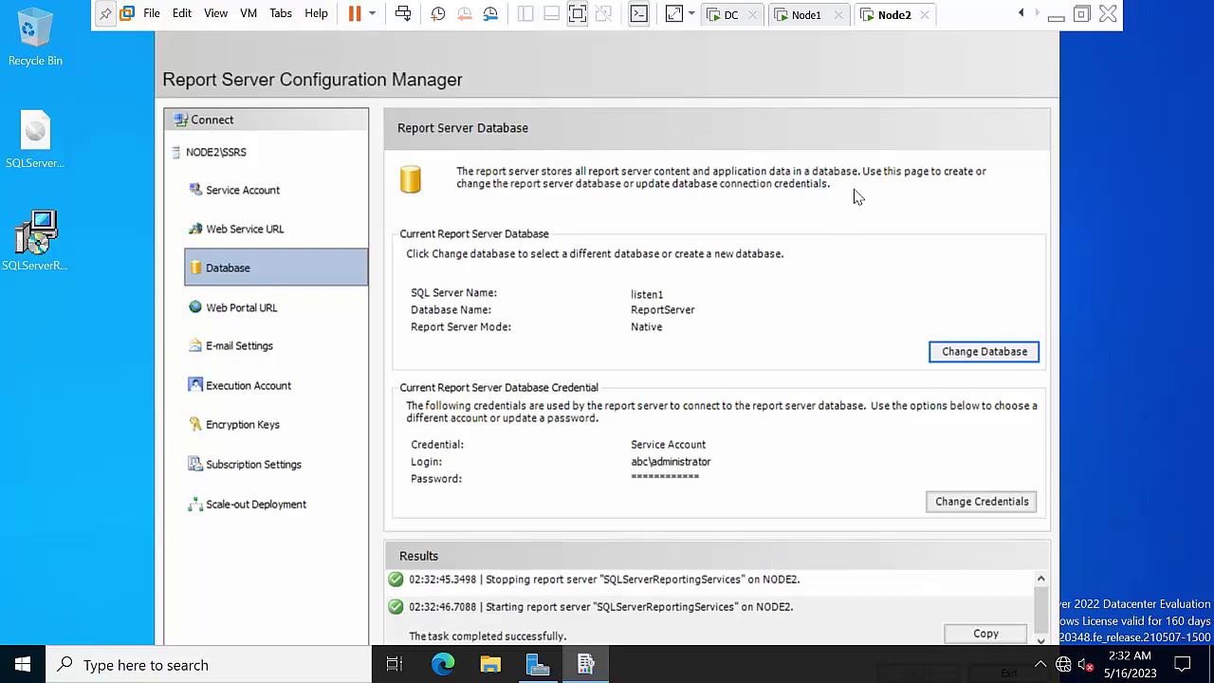
{"action": "left_click", "coordinate": [807, 16]}
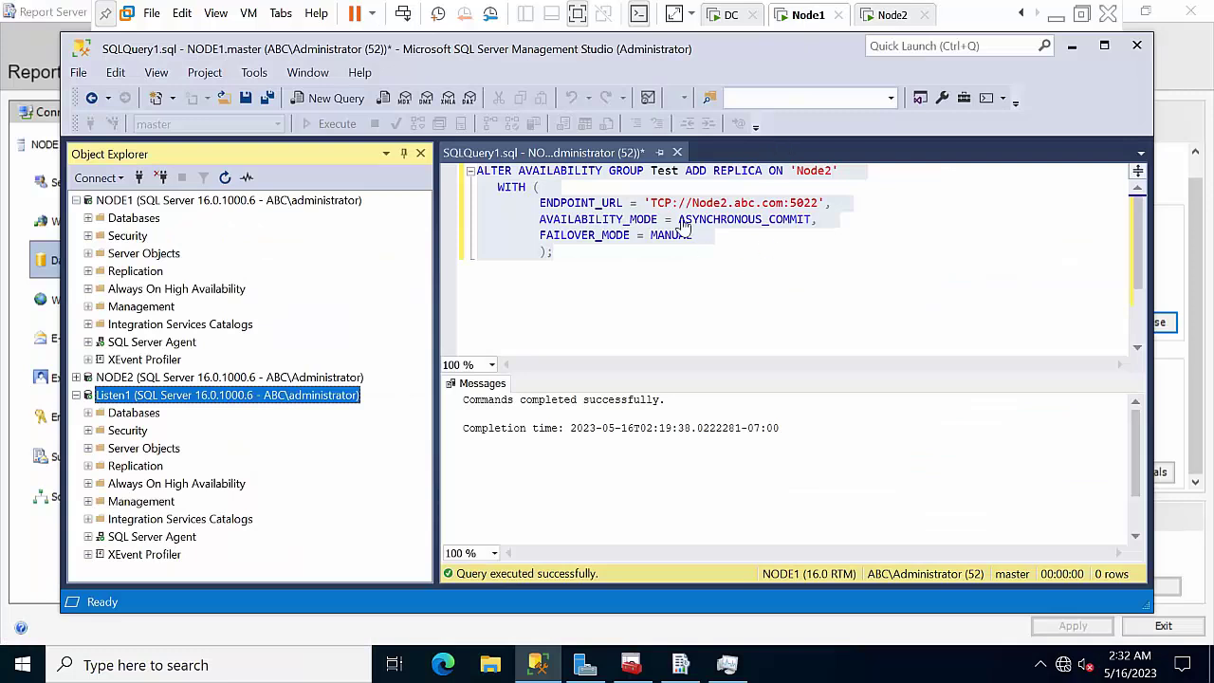
Close the availability-group query without saving and select NODE1 in Object Explorer.
{"action": "left_click", "coordinate": [677, 152]}
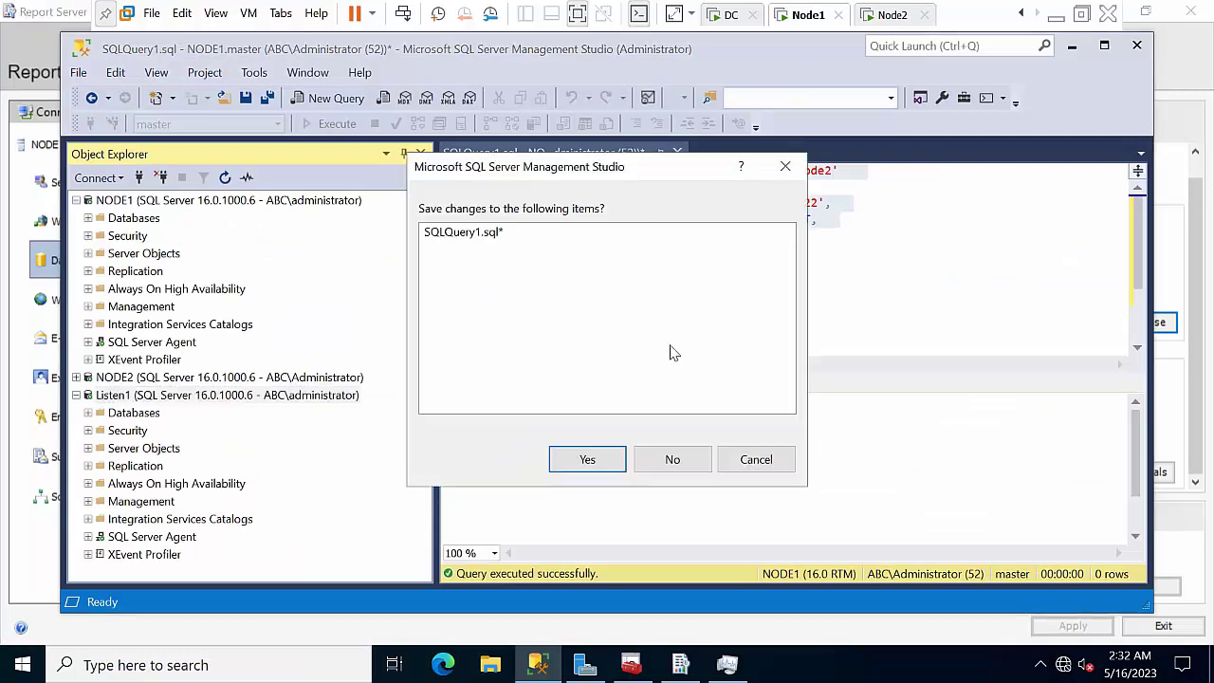
{"action": "left_click", "coordinate": [702, 459]}
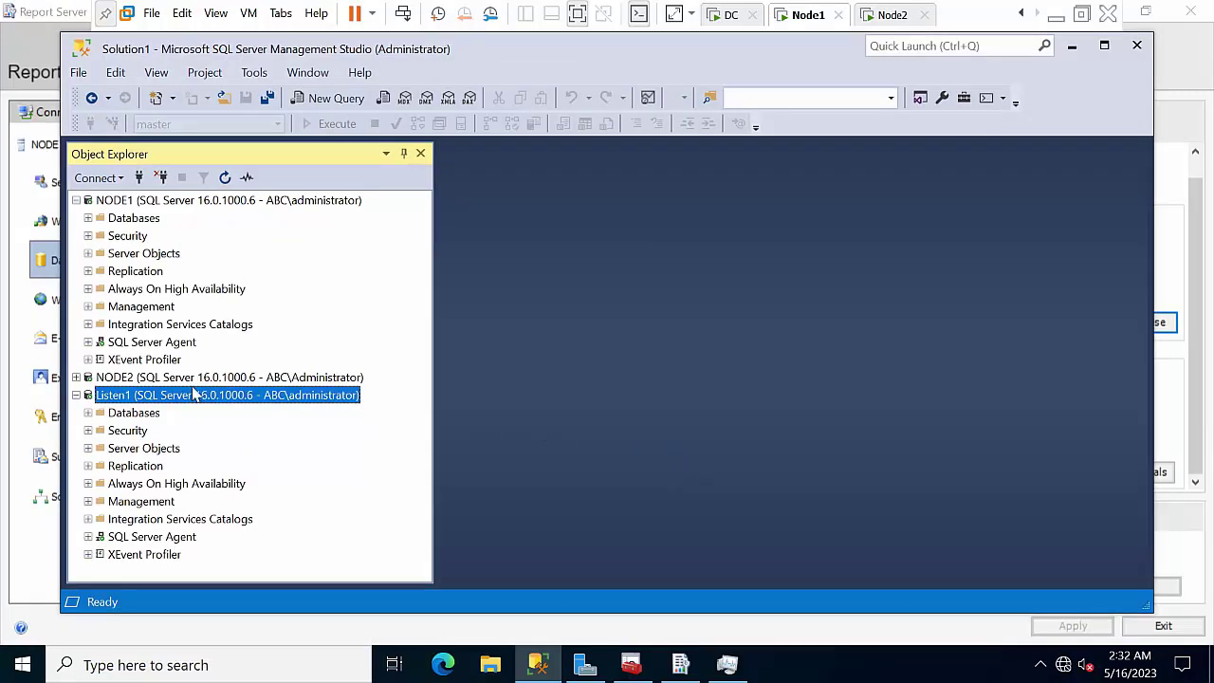
{"action": "left_click", "coordinate": [163, 202]}
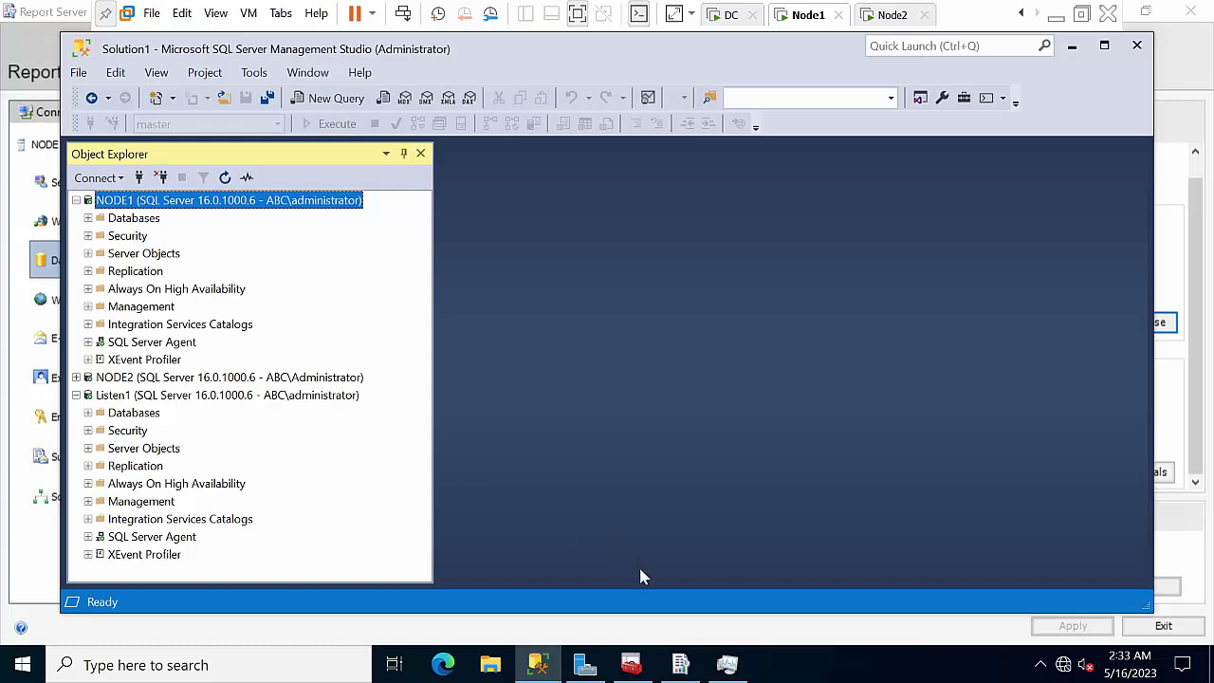
{"action": "left_click", "coordinate": [680, 664]}
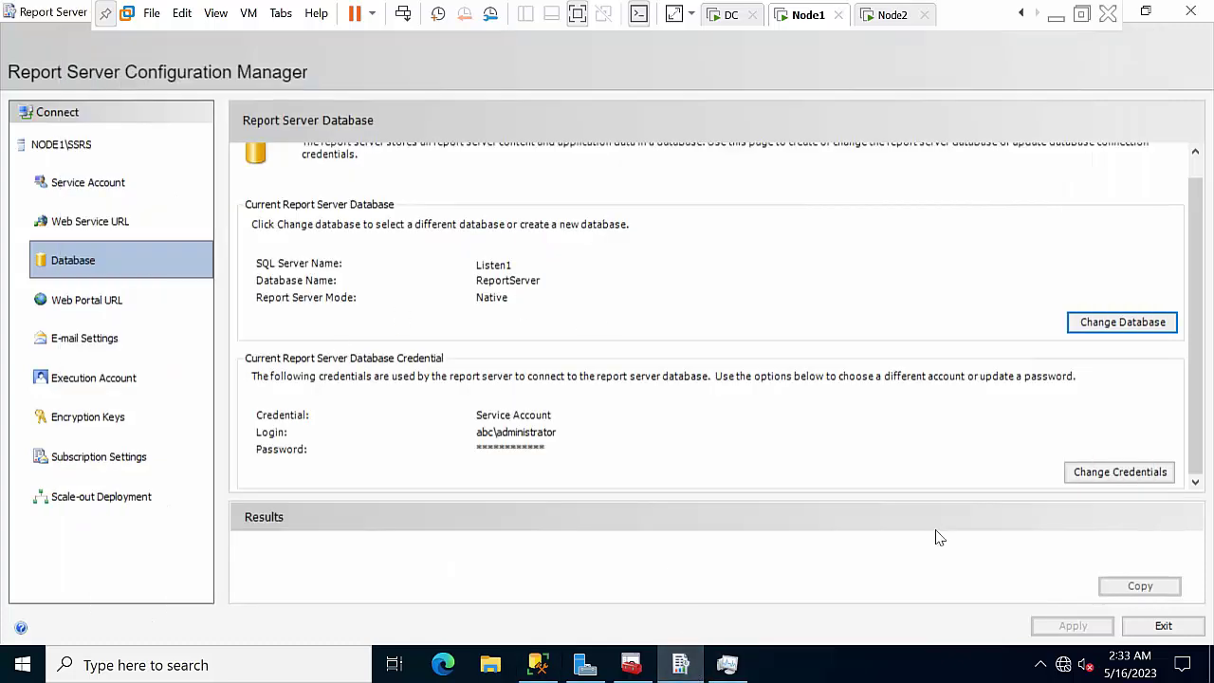
Add the waiting NODE2 server to the scale-out deployment, then exit Configuration Manager.
{"action": "left_click", "coordinate": [106, 499]}
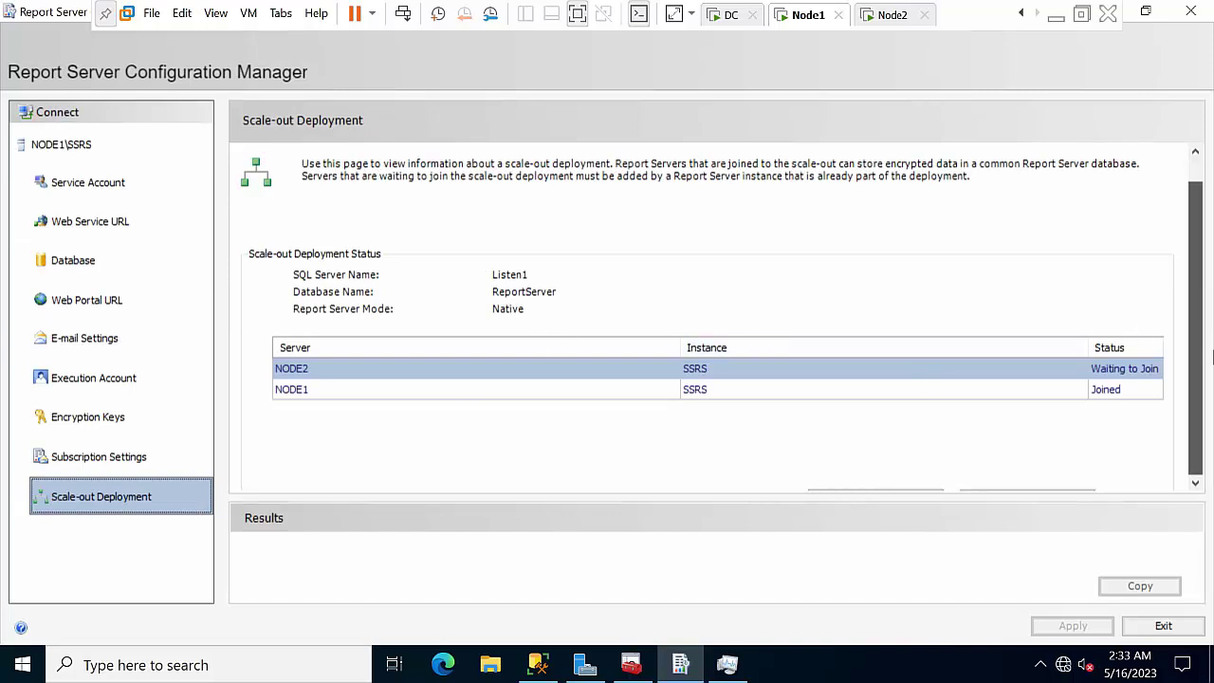
{"action": "scroll", "coordinate": [1195, 249], "scroll_direction": "down", "scroll_amount": 1}
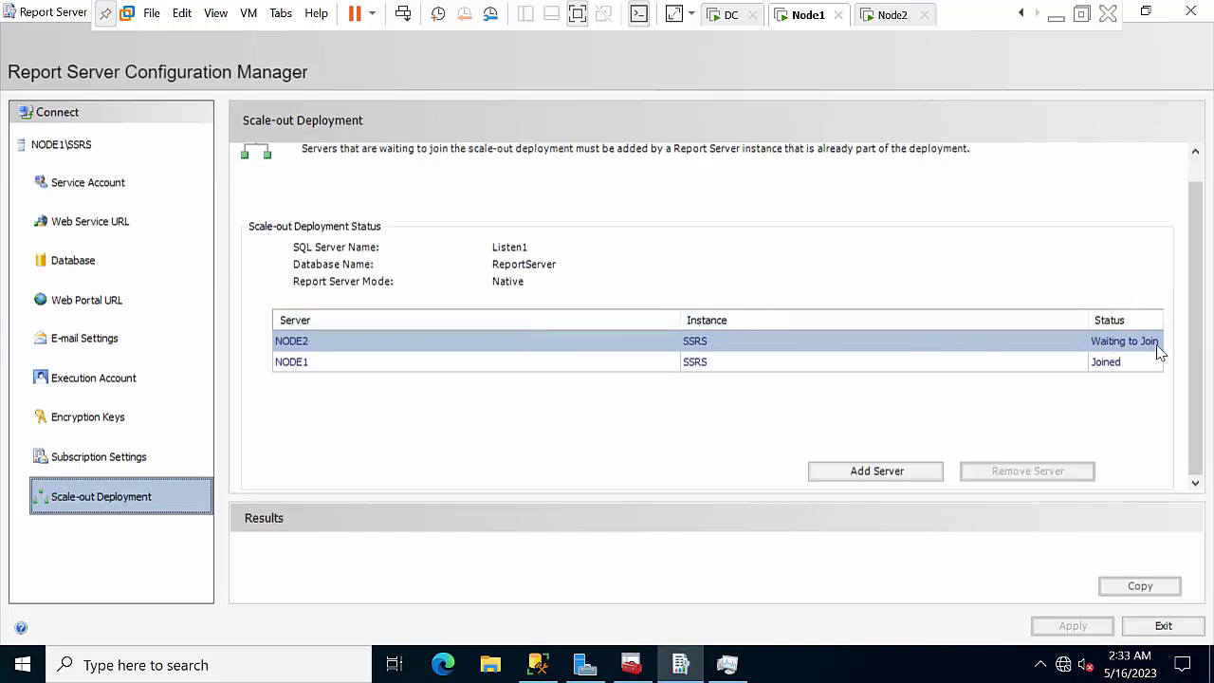
{"action": "left_click", "coordinate": [903, 471]}
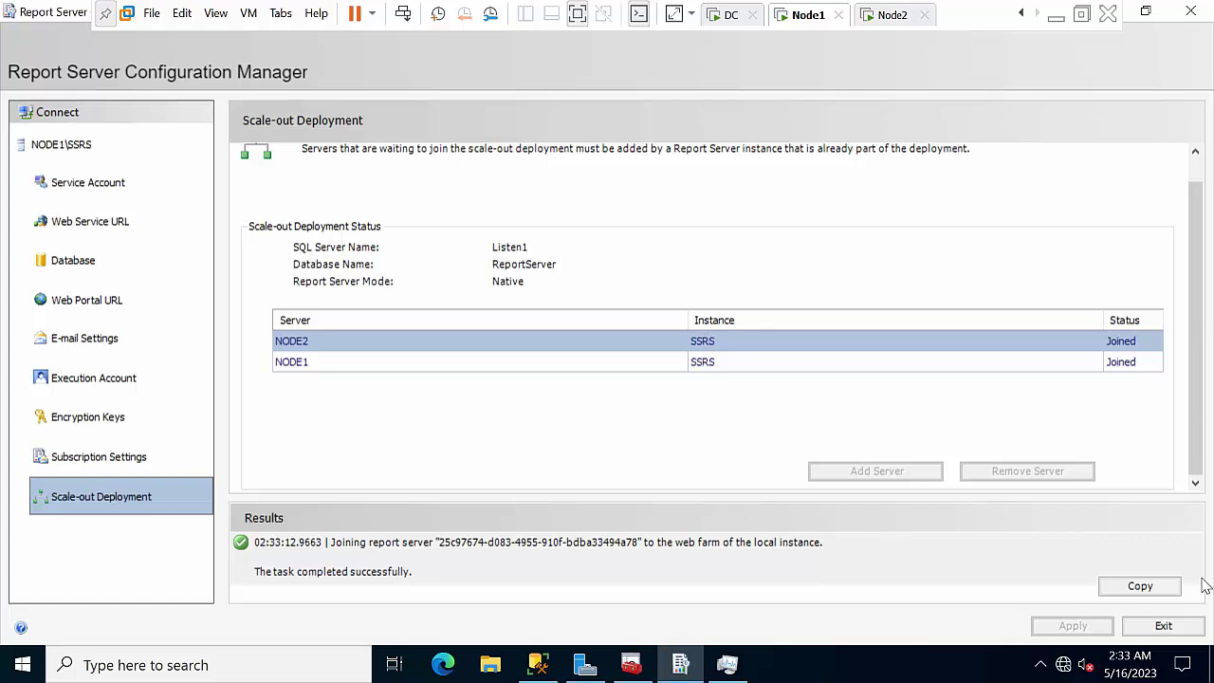
{"action": "left_click", "coordinate": [1164, 627]}
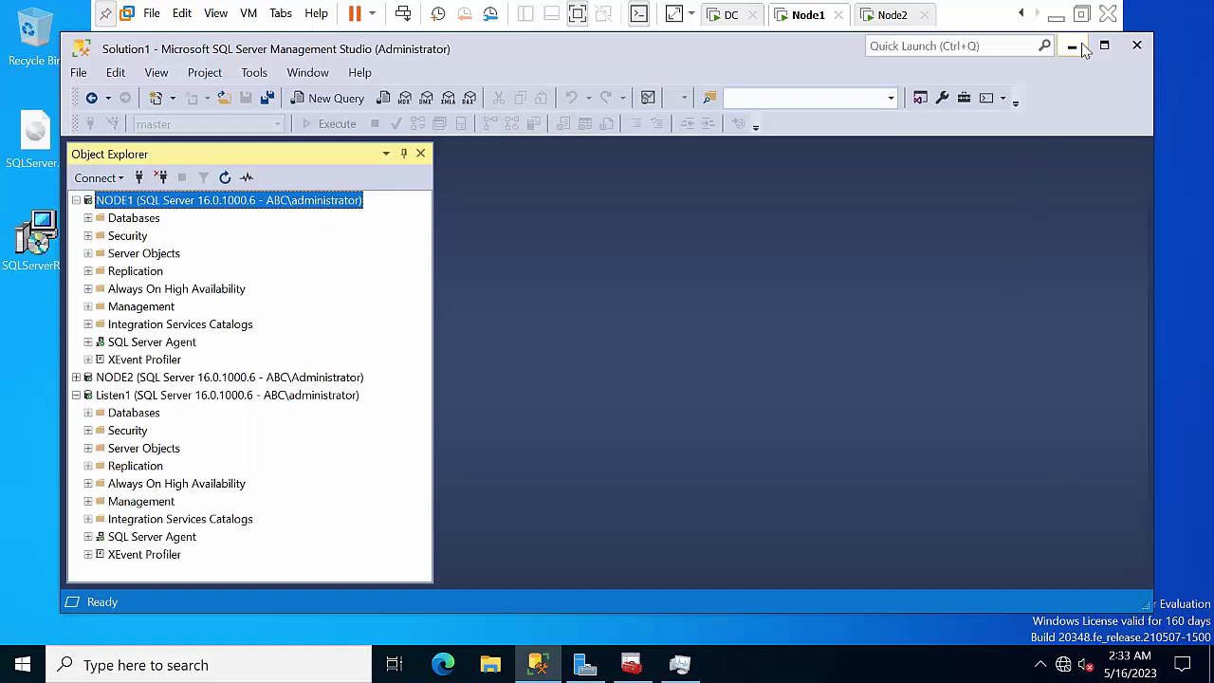
{"action": "left_click", "coordinate": [1072, 45]}
Open a blank Edge window and search Windows for 'config'.
{"action": "left_click", "coordinate": [443, 664]}
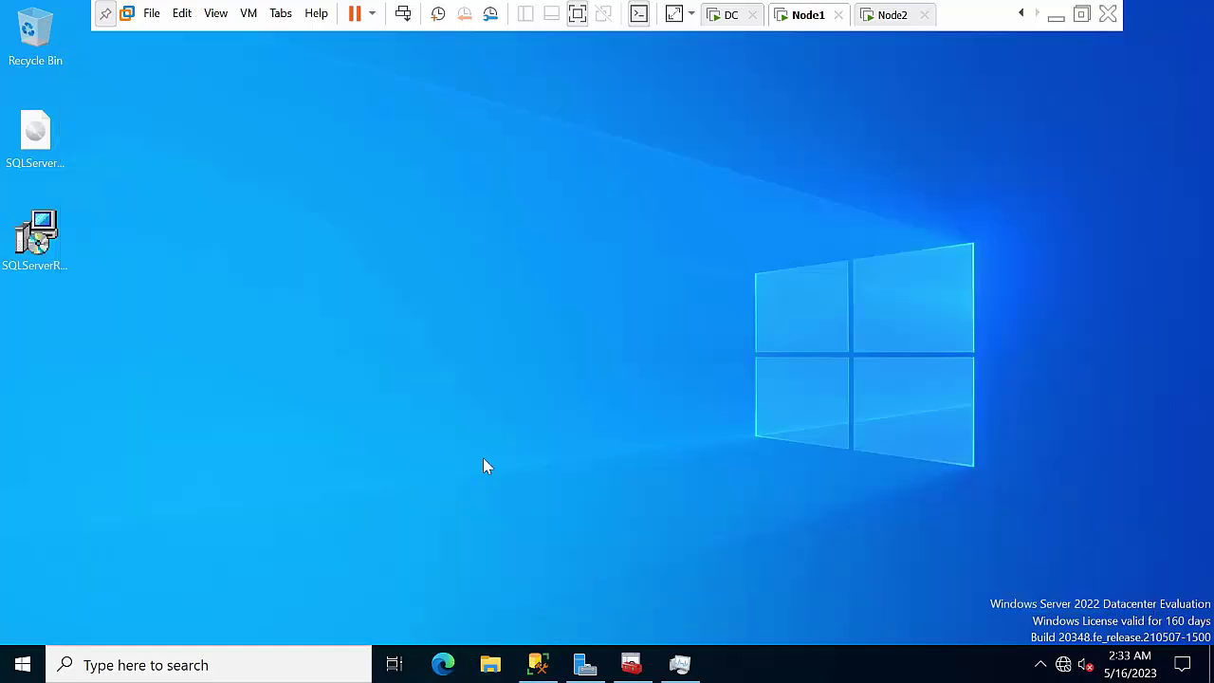
{"action": "right_click", "coordinate": [430, 272]}
{"action": "left_click", "coordinate": [277, 616]}
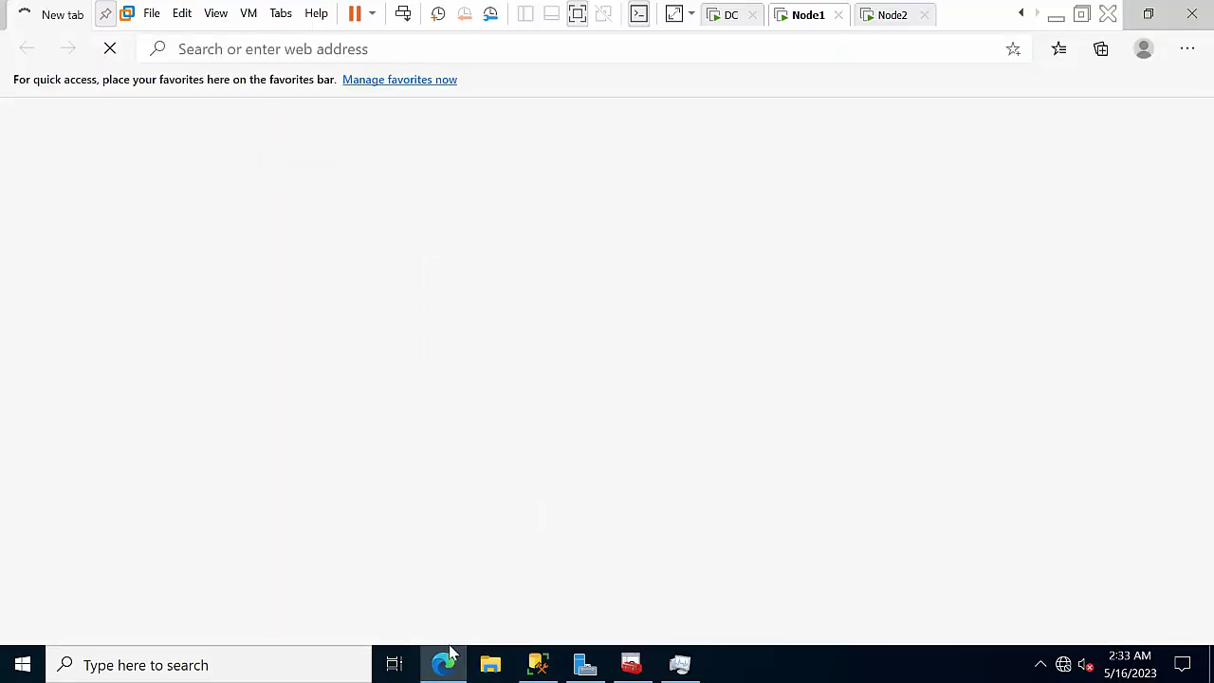
{"action": "left_click", "coordinate": [255, 664]}
{"action": "type", "text": "com"}
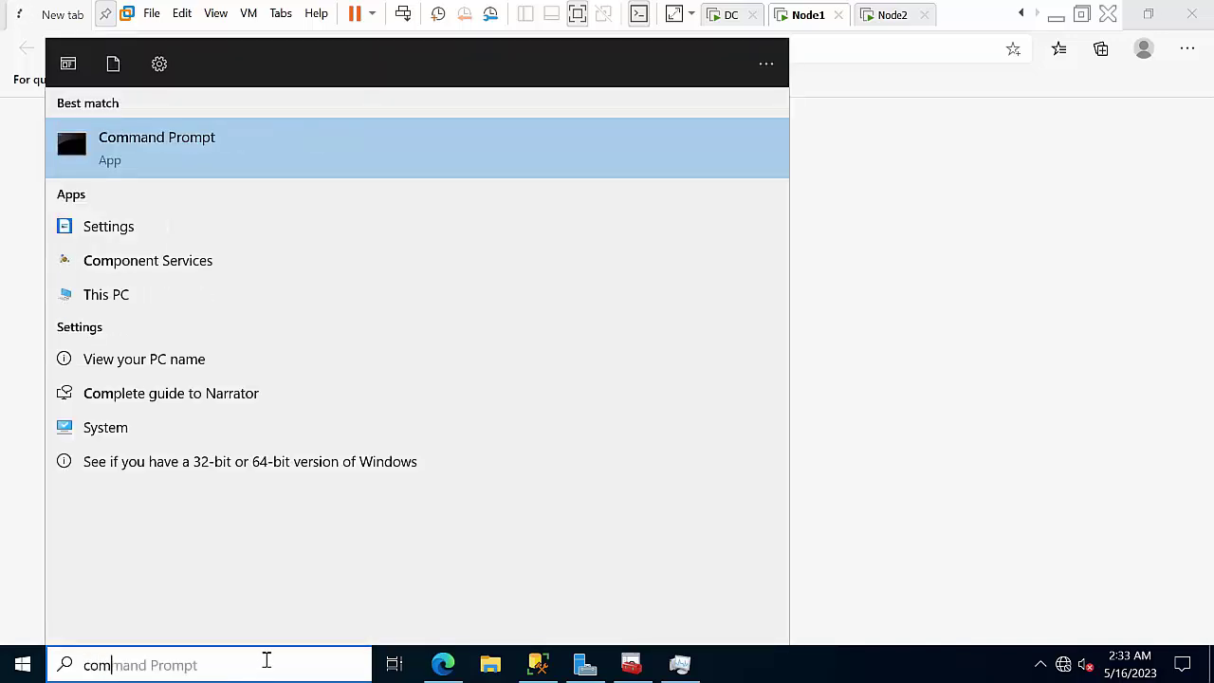
{"action": "key", "text": "BackSpace"}
{"action": "type", "text": "nfig"}
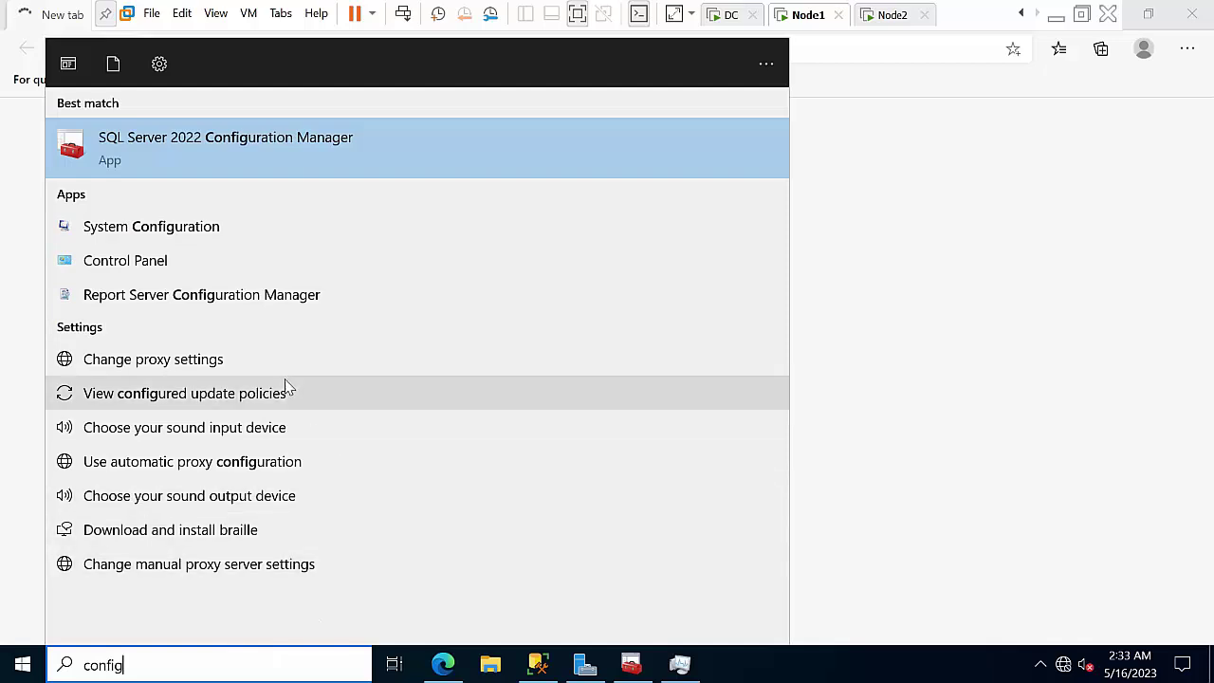
Connect to NODE1\SSRS and open its web service URL in Edge, signing in as administrator.
{"action": "left_click", "coordinate": [293, 295]}
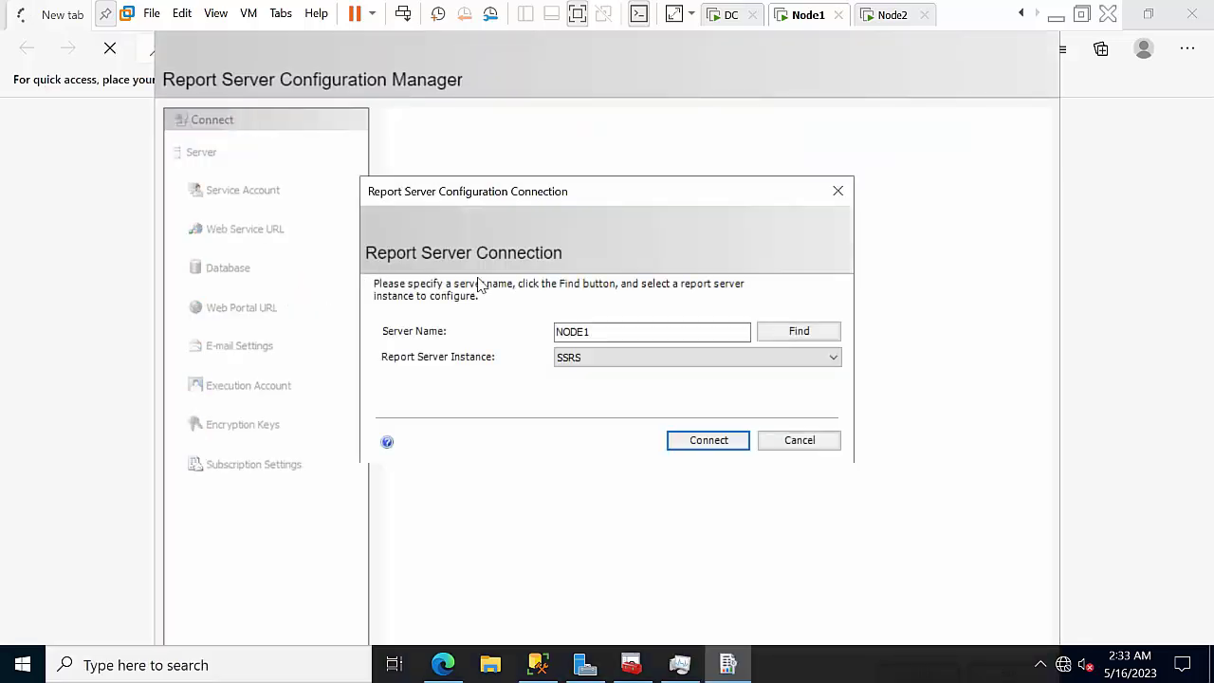
{"action": "left_click", "coordinate": [704, 439]}
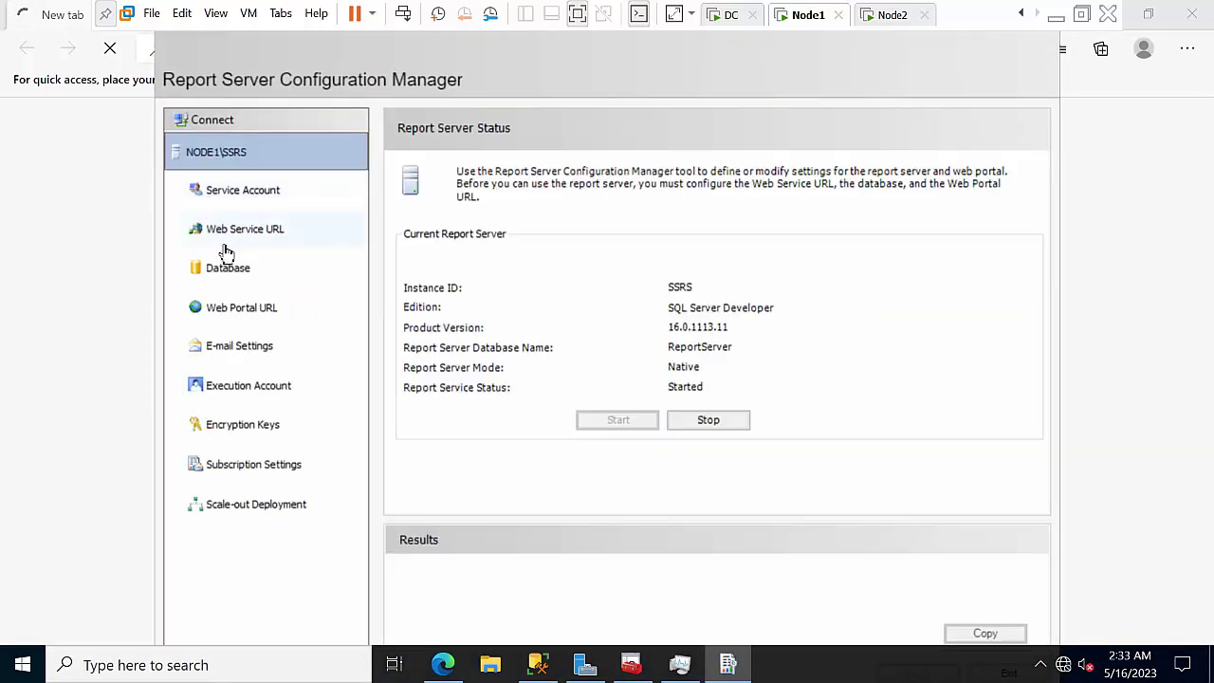
{"action": "left_click", "coordinate": [231, 230]}
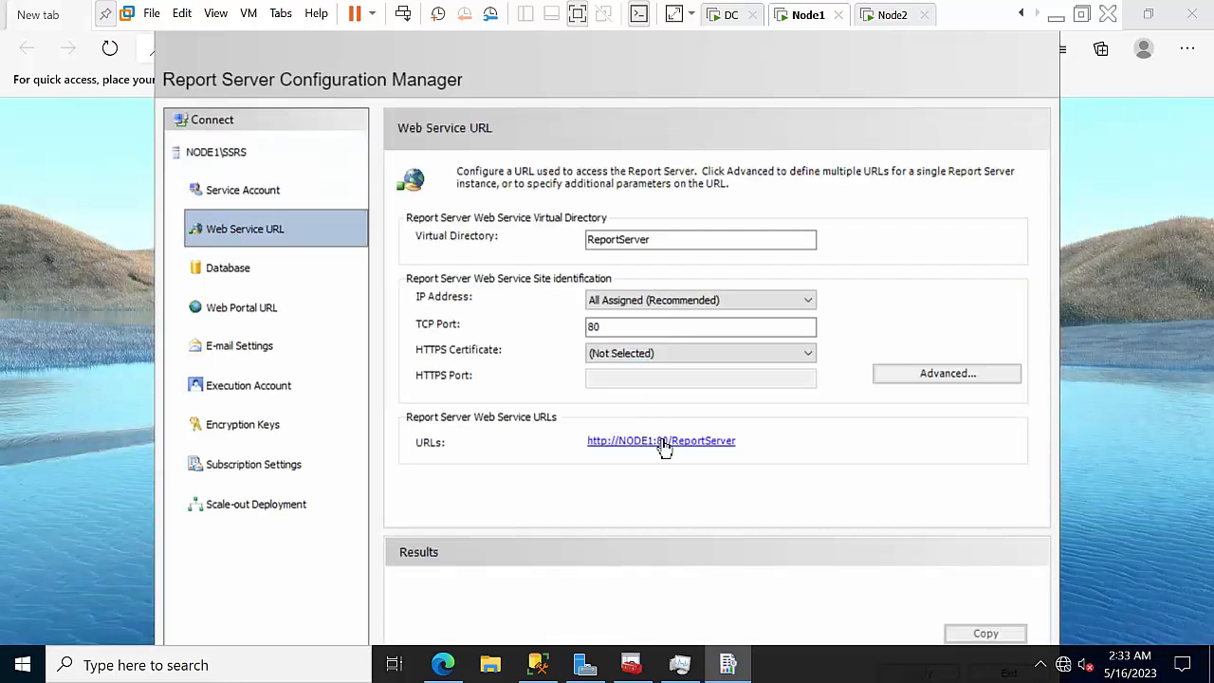
{"action": "left_click", "coordinate": [661, 440]}
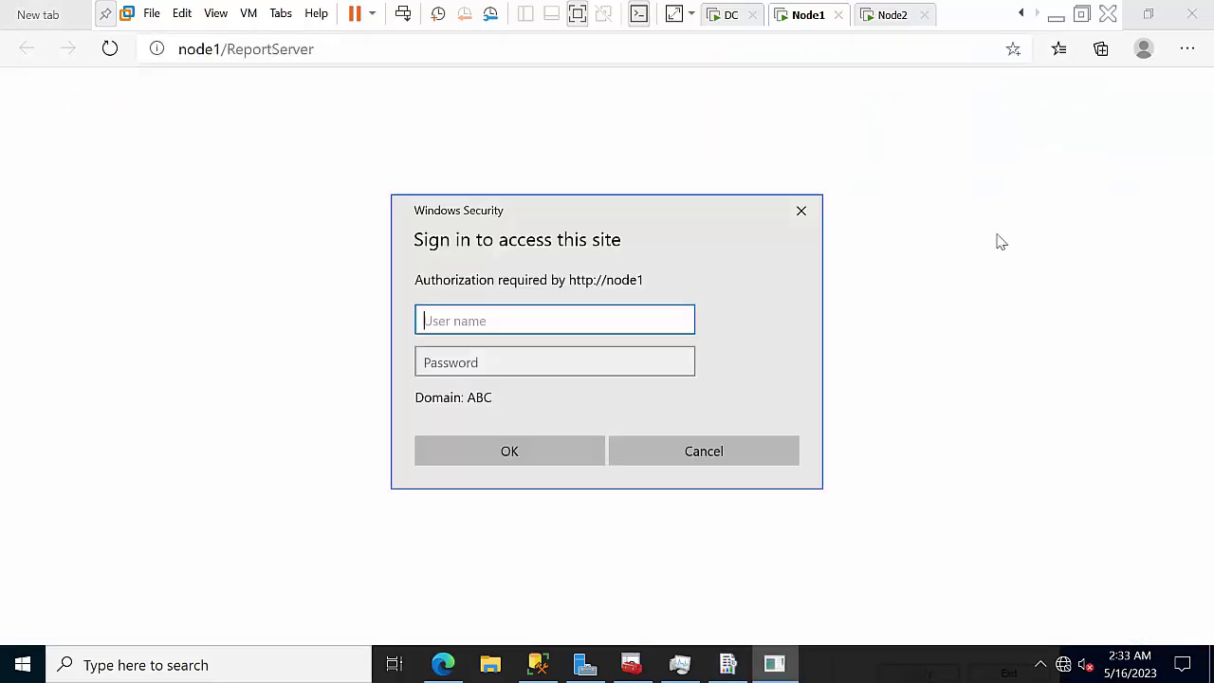
{"action": "type", "text": "administ"}
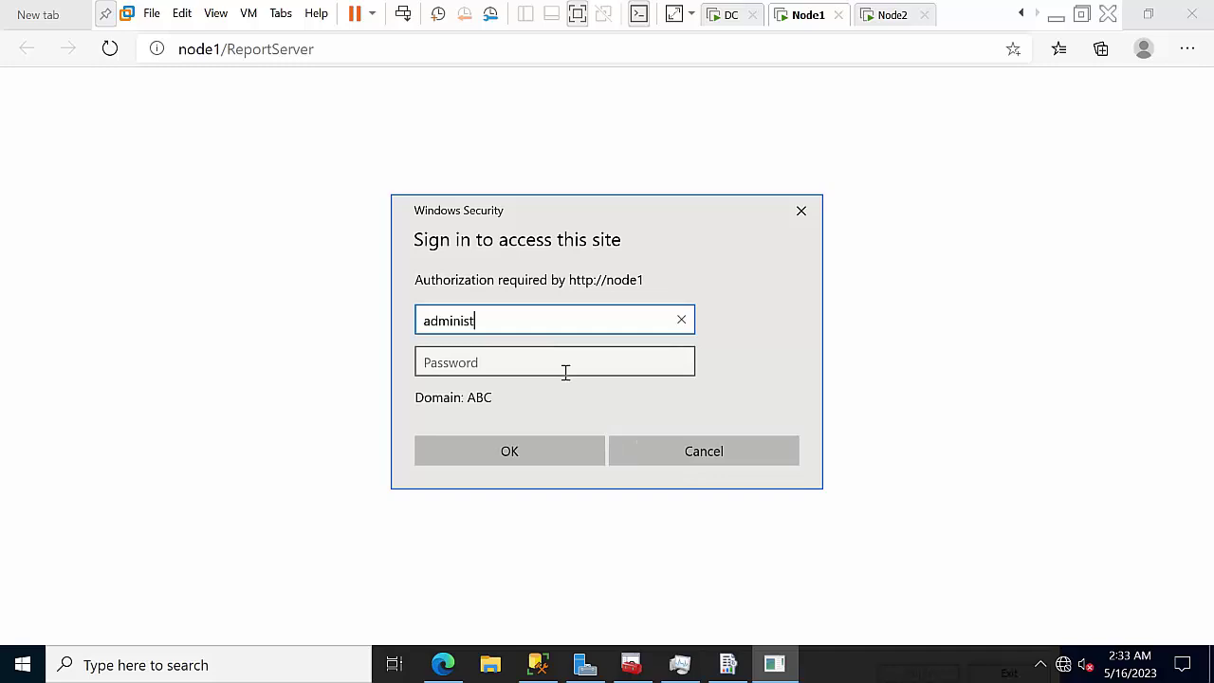
{"action": "type", "text": "rator"}
{"action": "left_click", "coordinate": [565, 372]}
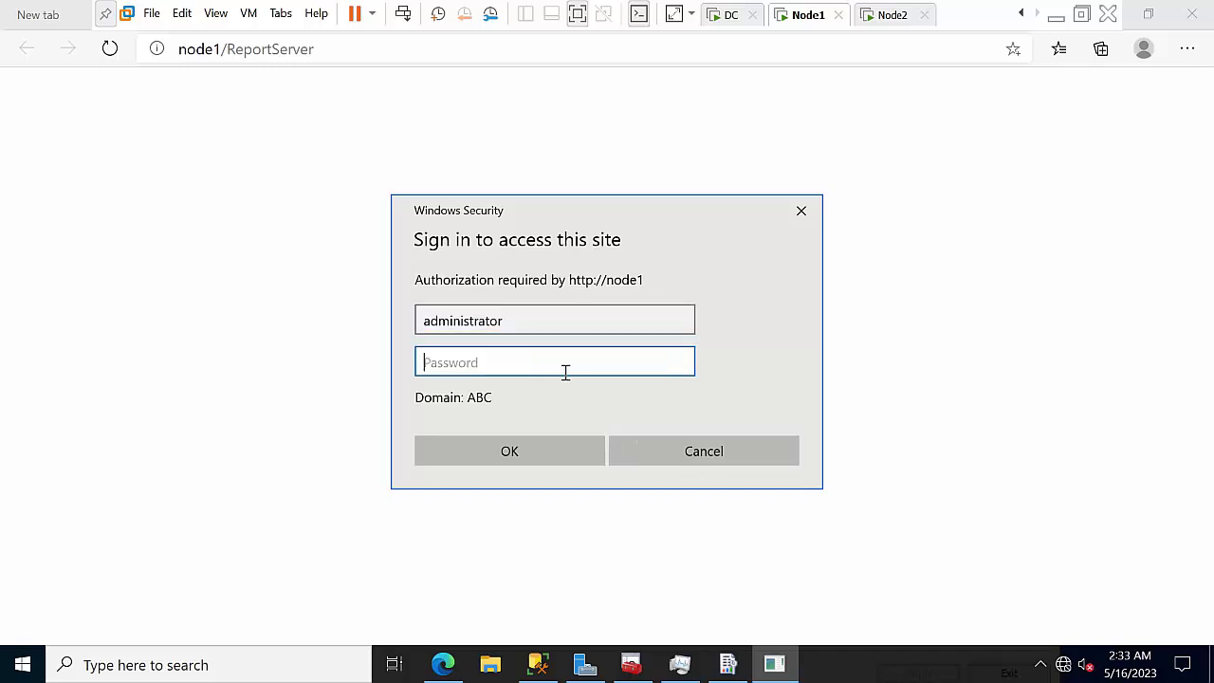
{"action": "key", "text": "Return"}
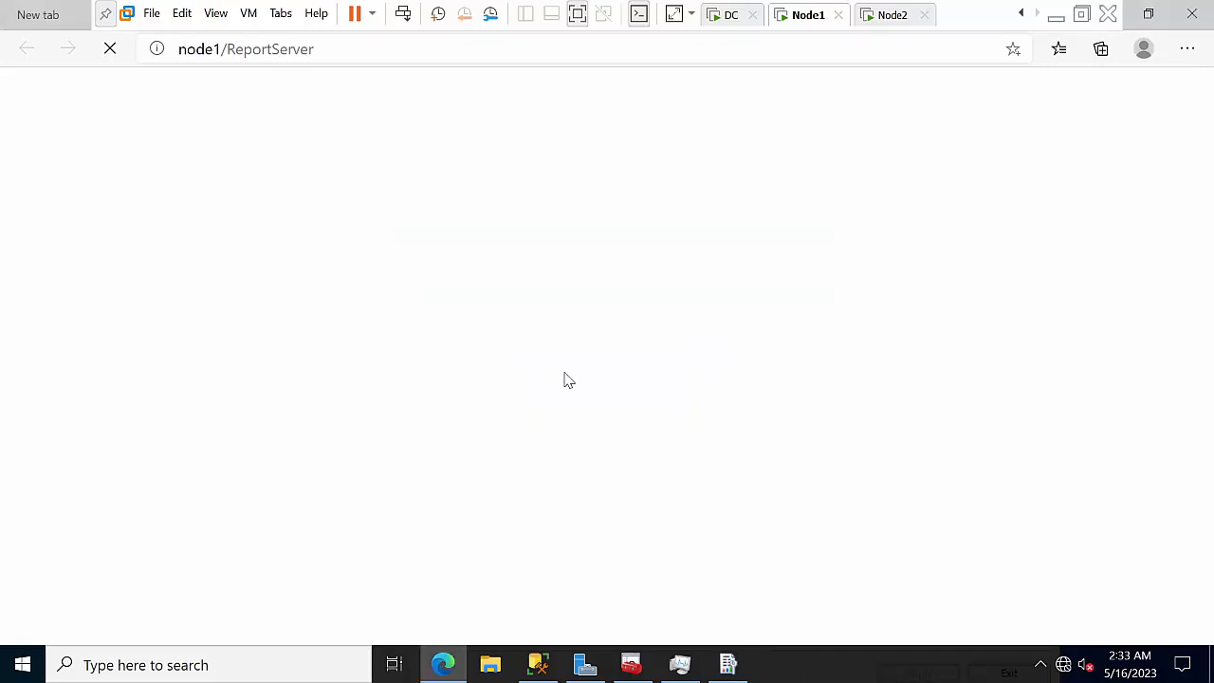
Resize Edge, close the empty tab, and open the node1/Reports web portal.
{"action": "left_click", "coordinate": [1148, 14]}
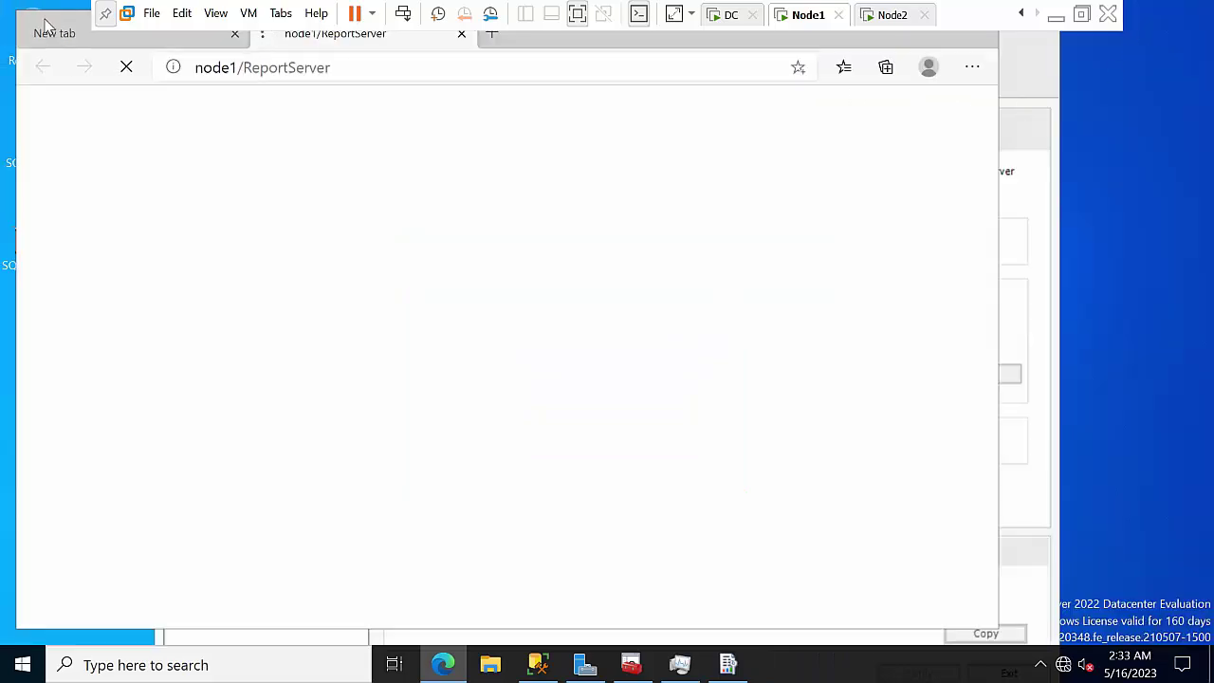
{"action": "left_click_drag", "start_coordinate": [47, 22], "coordinate": [82, 111]}
{"action": "left_click", "coordinate": [252, 113]}
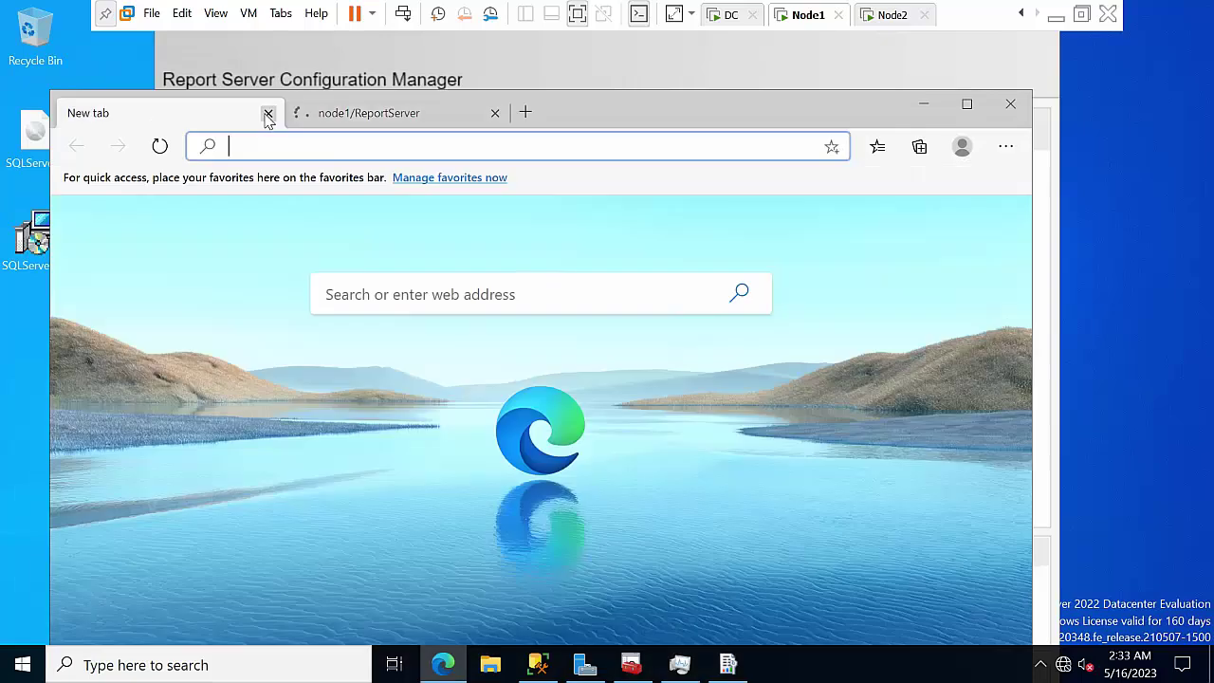
{"action": "left_click", "coordinate": [268, 114]}
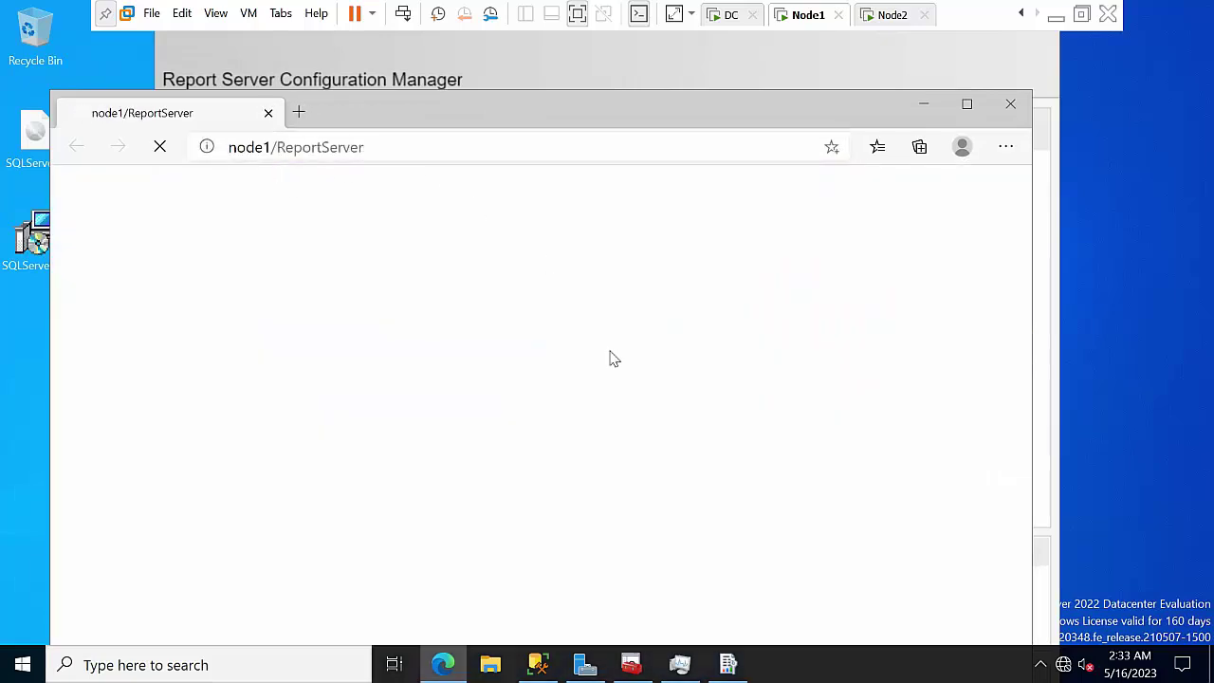
{"action": "left_click", "coordinate": [739, 674]}
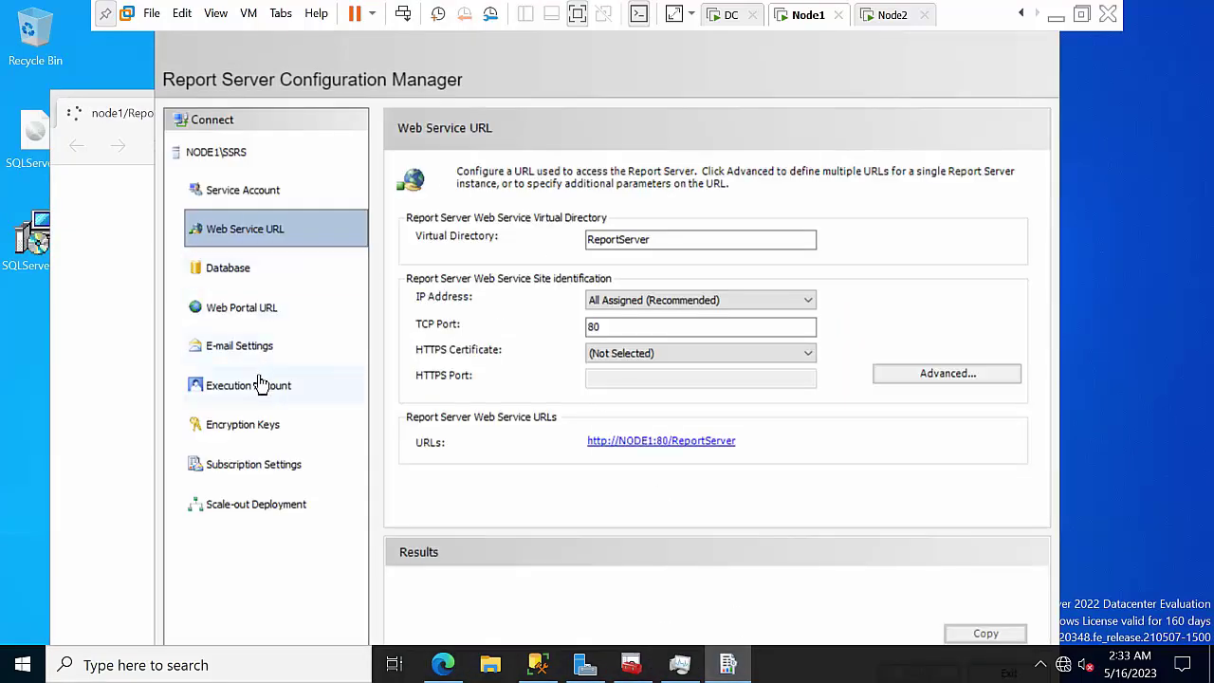
{"action": "left_click", "coordinate": [262, 308]}
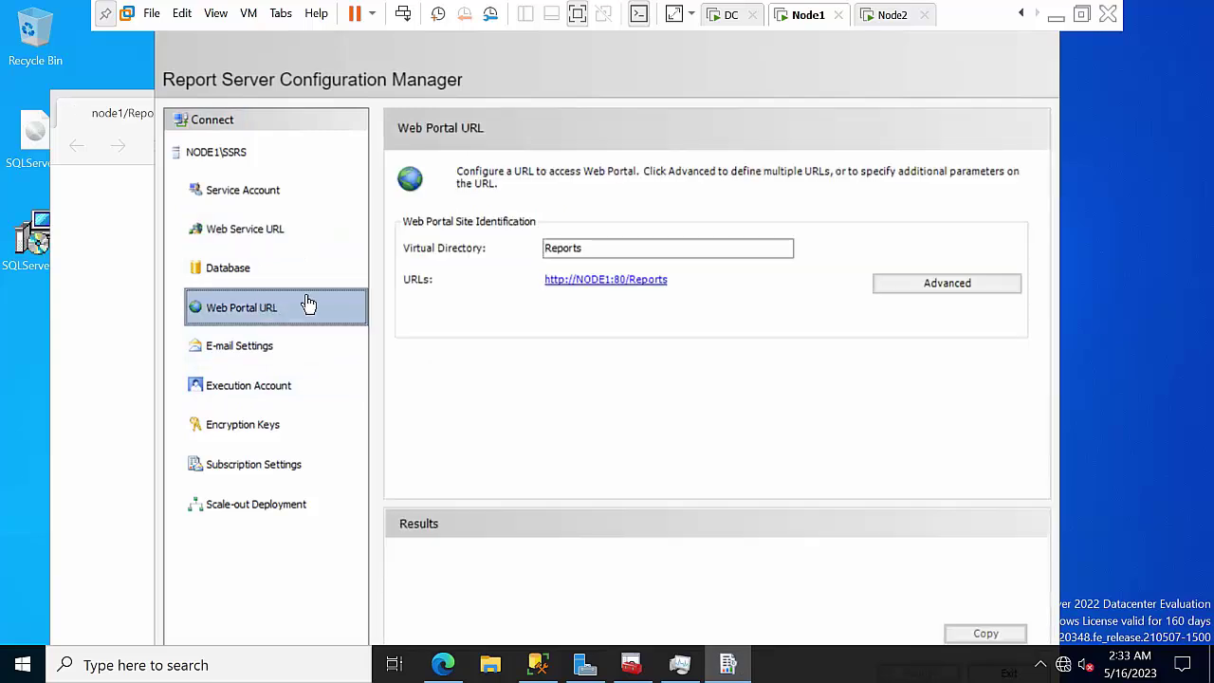
{"action": "left_click", "coordinate": [619, 280]}
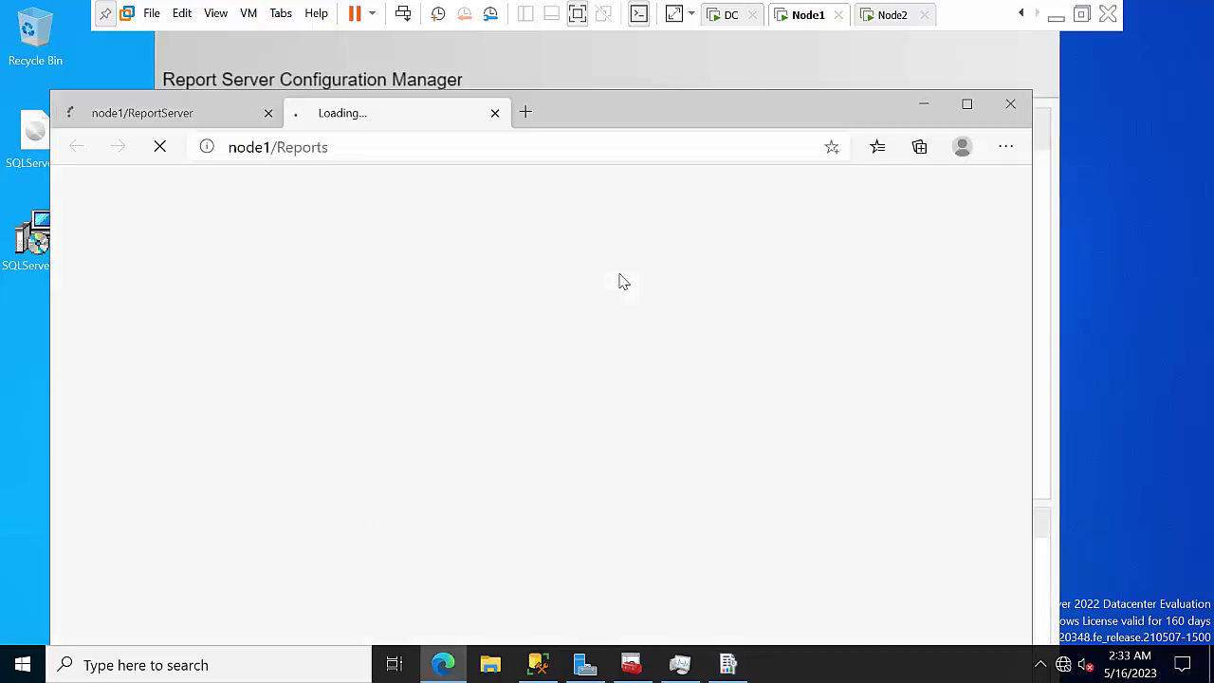
Check the node1 ReportServer and web portal tabs and dismiss the report-sharing tip.
{"action": "left_click", "coordinate": [199, 117]}
{"action": "left_click", "coordinate": [411, 126]}
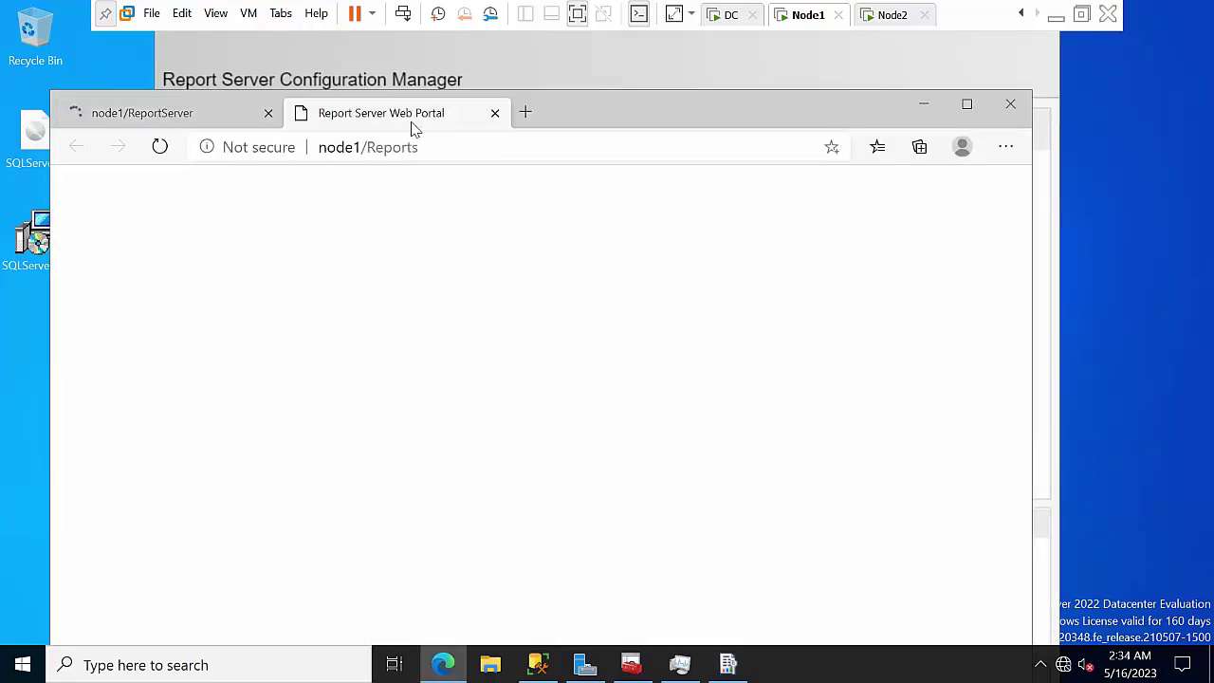
{"action": "left_click", "coordinate": [183, 120]}
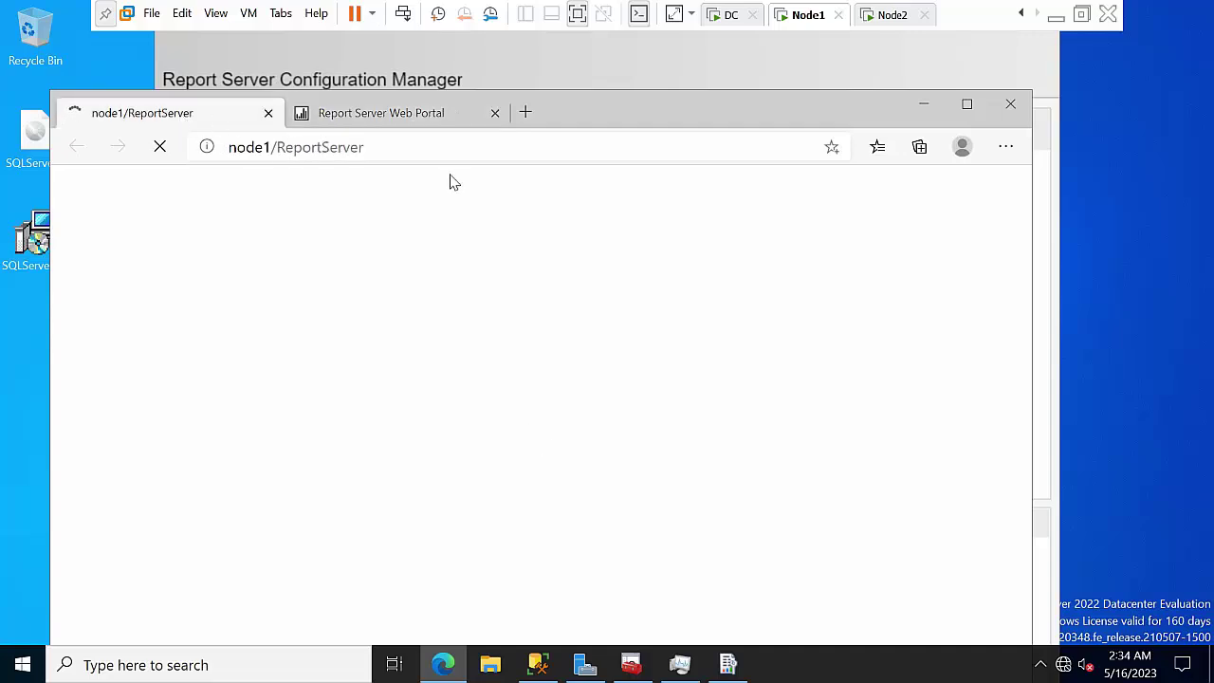
{"action": "left_click", "coordinate": [414, 118]}
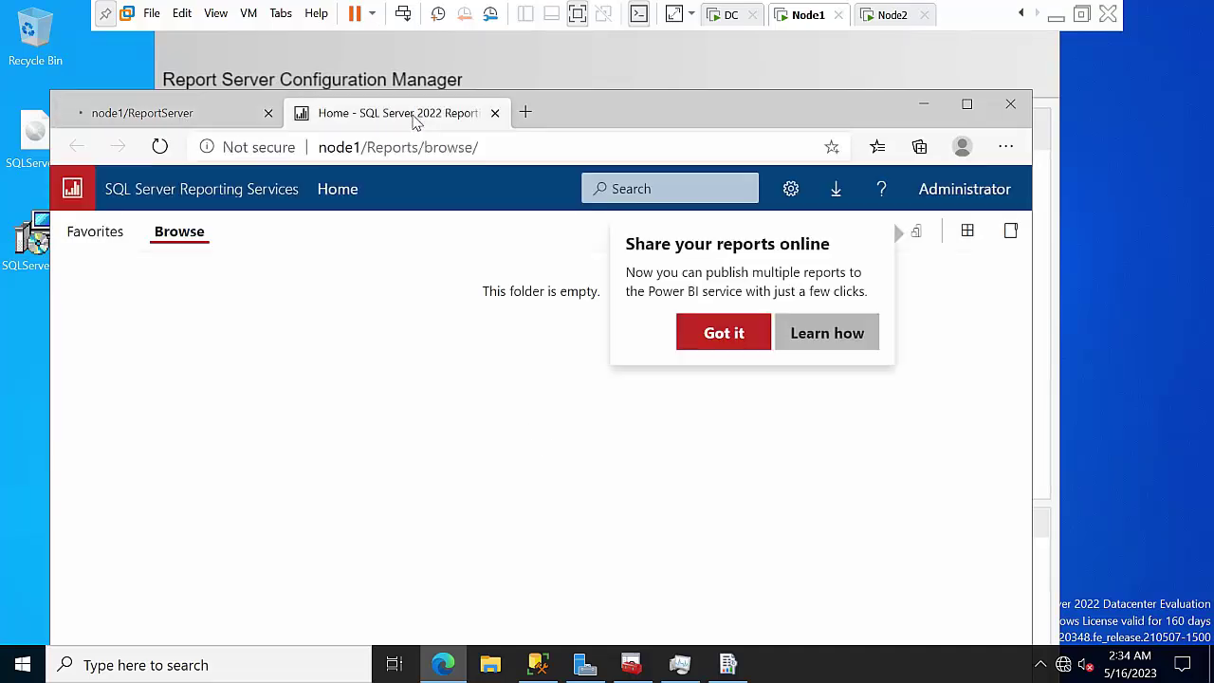
{"action": "left_click", "coordinate": [732, 337]}
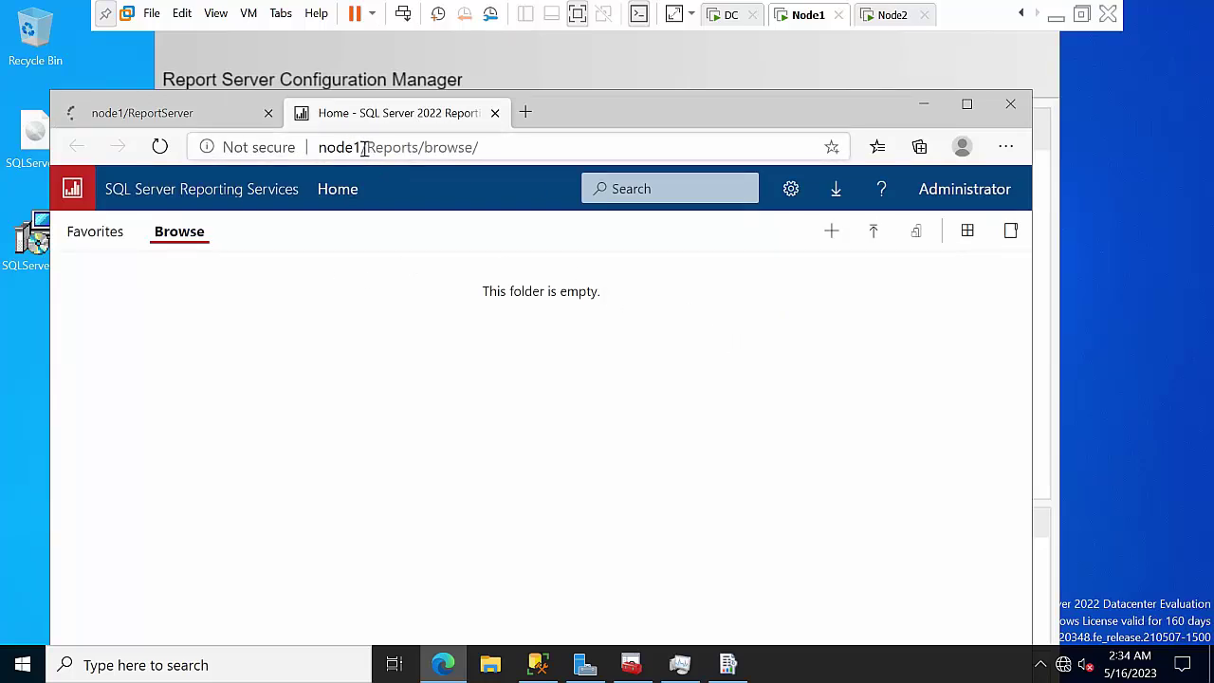
Load the web portal through listen1 instead of node1 and sign in as administrator.
{"action": "left_click_drag", "start_coordinate": [365, 149], "coordinate": [298, 154]}
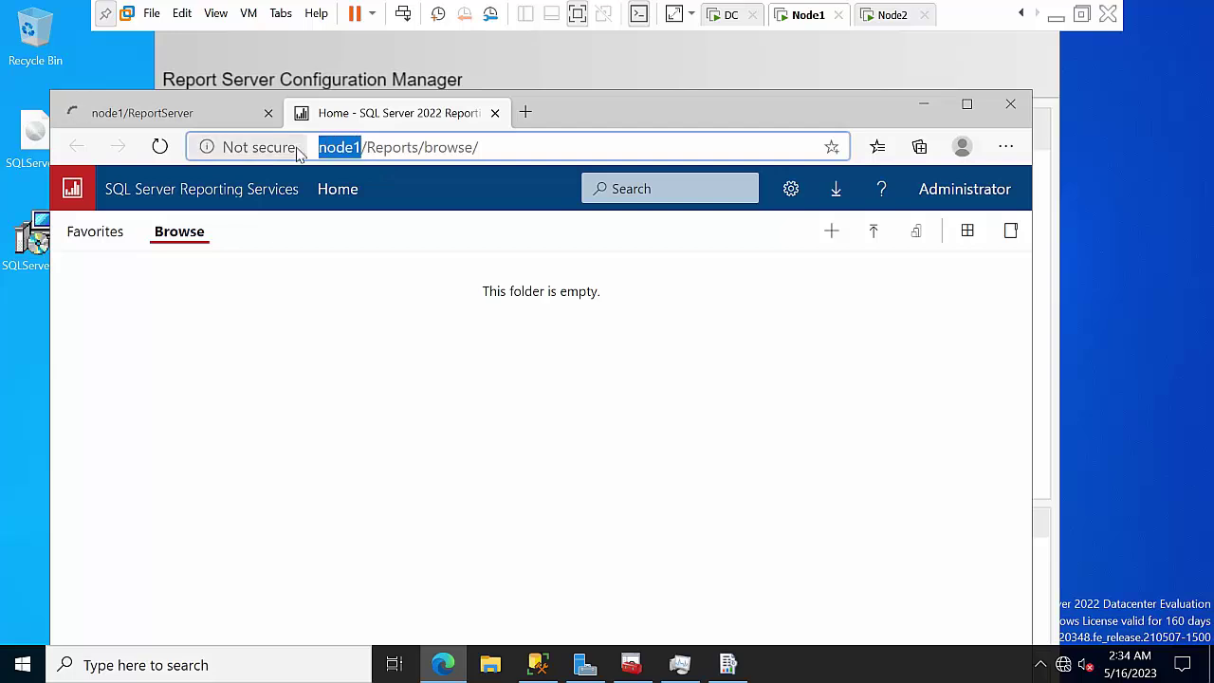
{"action": "type", "text": "listen"}
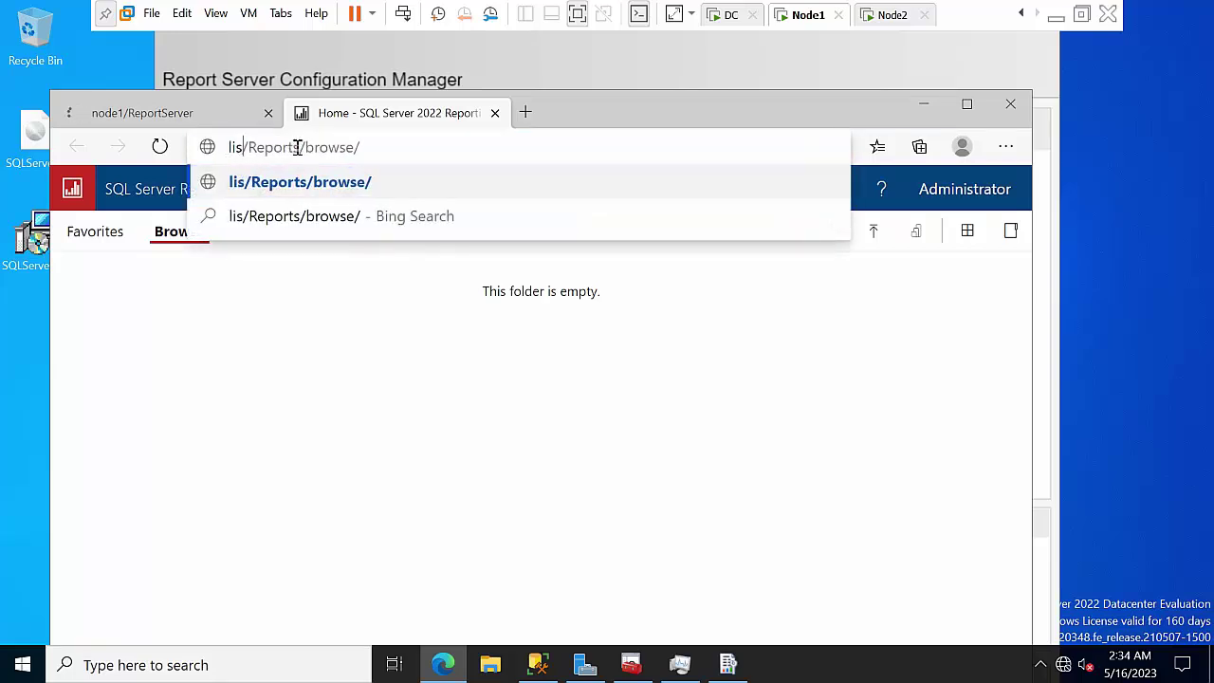
{"action": "type", "text": "1"}
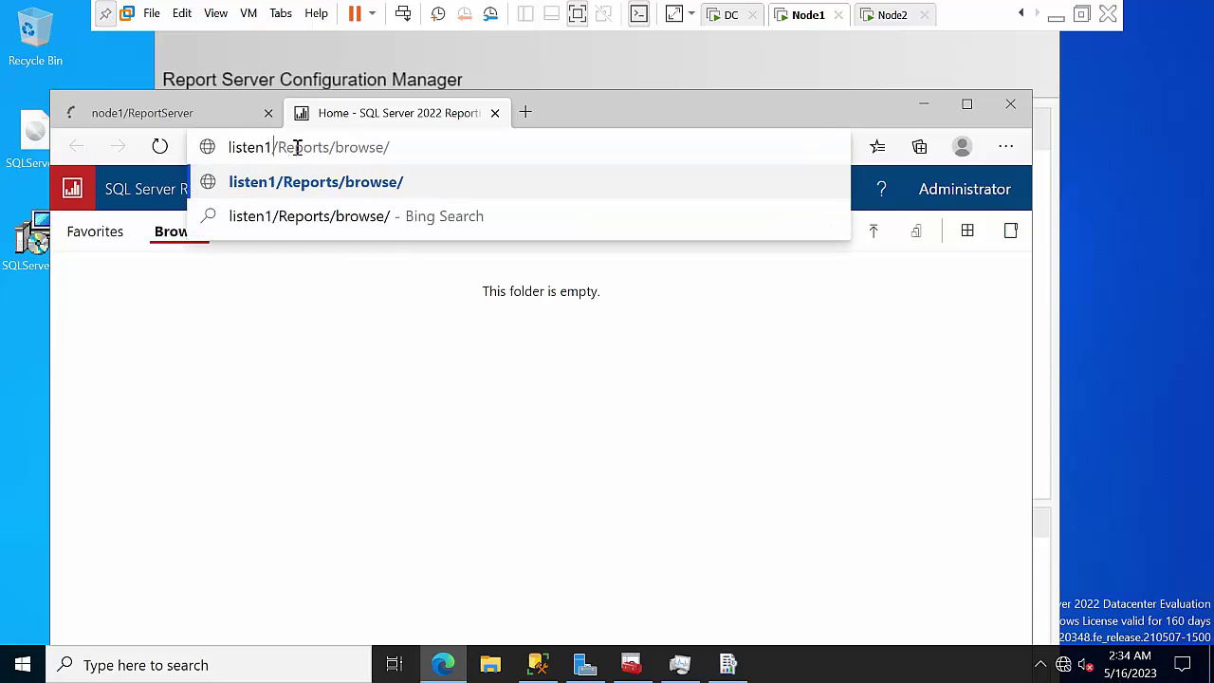
{"action": "key", "text": "ctrl+a"}
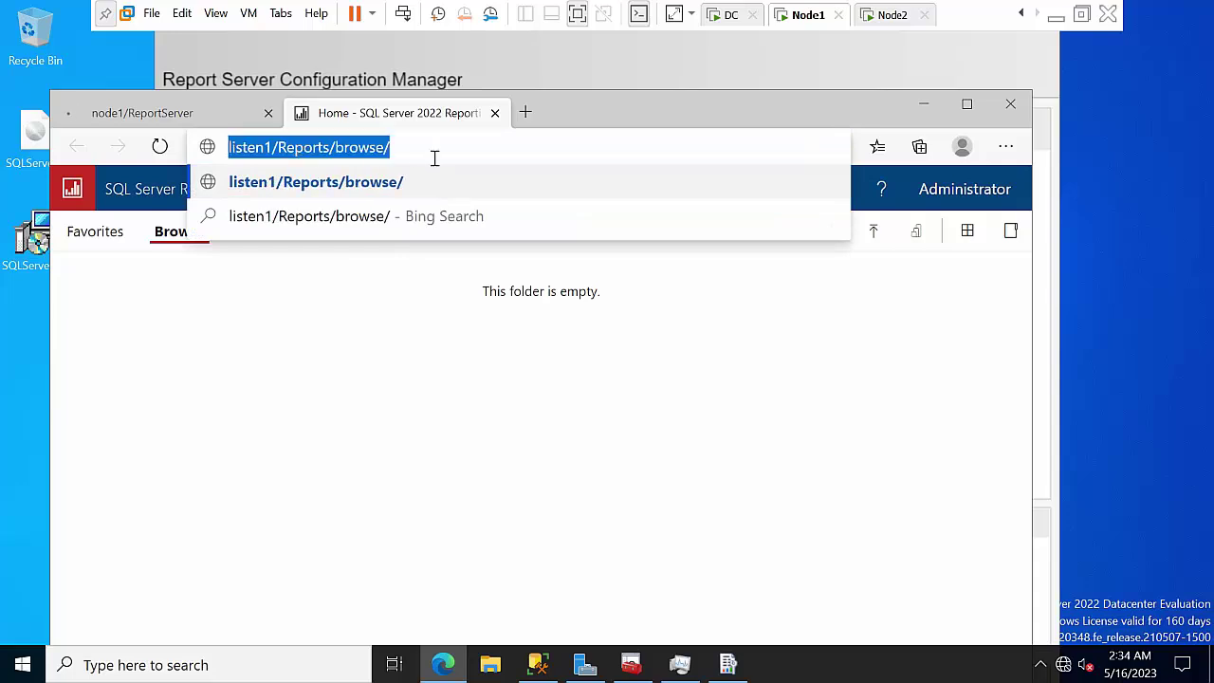
{"action": "left_click", "coordinate": [448, 147]}
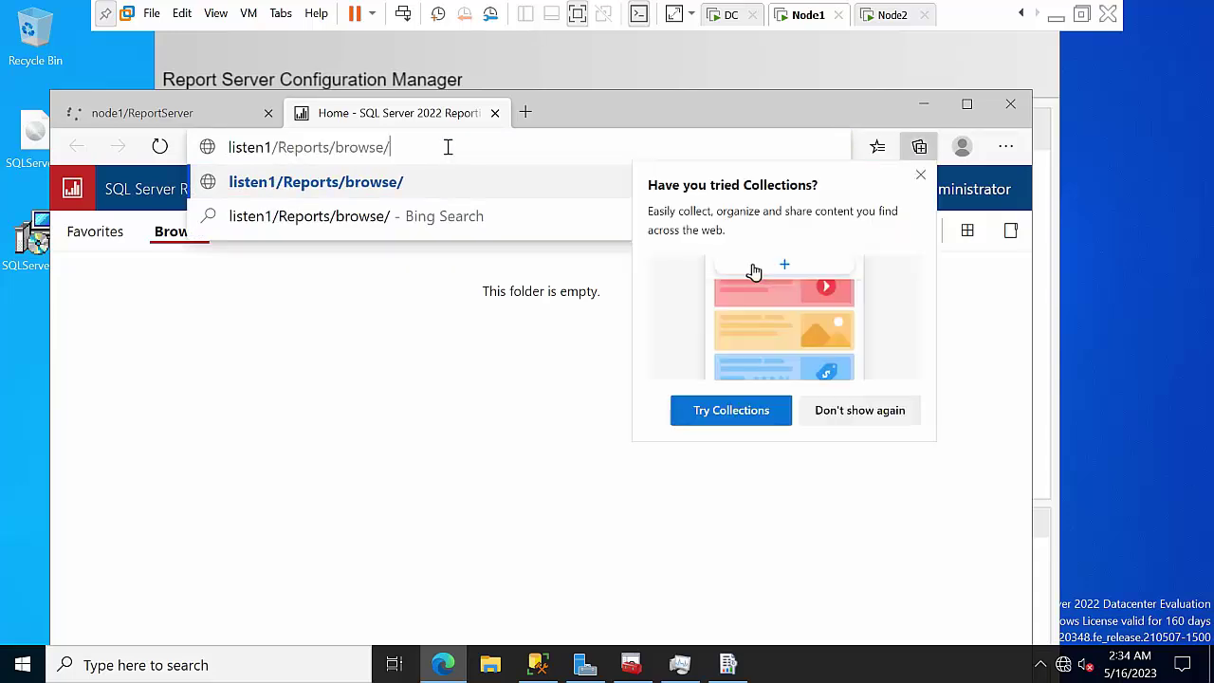
{"action": "key", "text": "Return"}
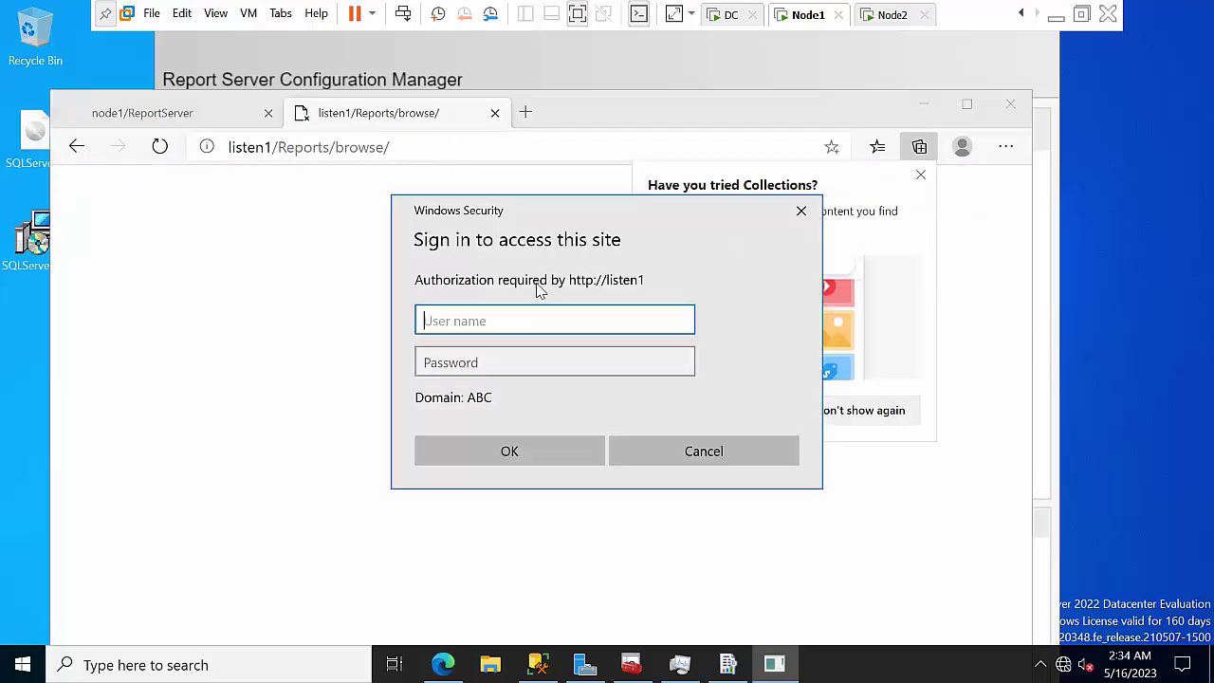
{"action": "type", "text": "administrator"}
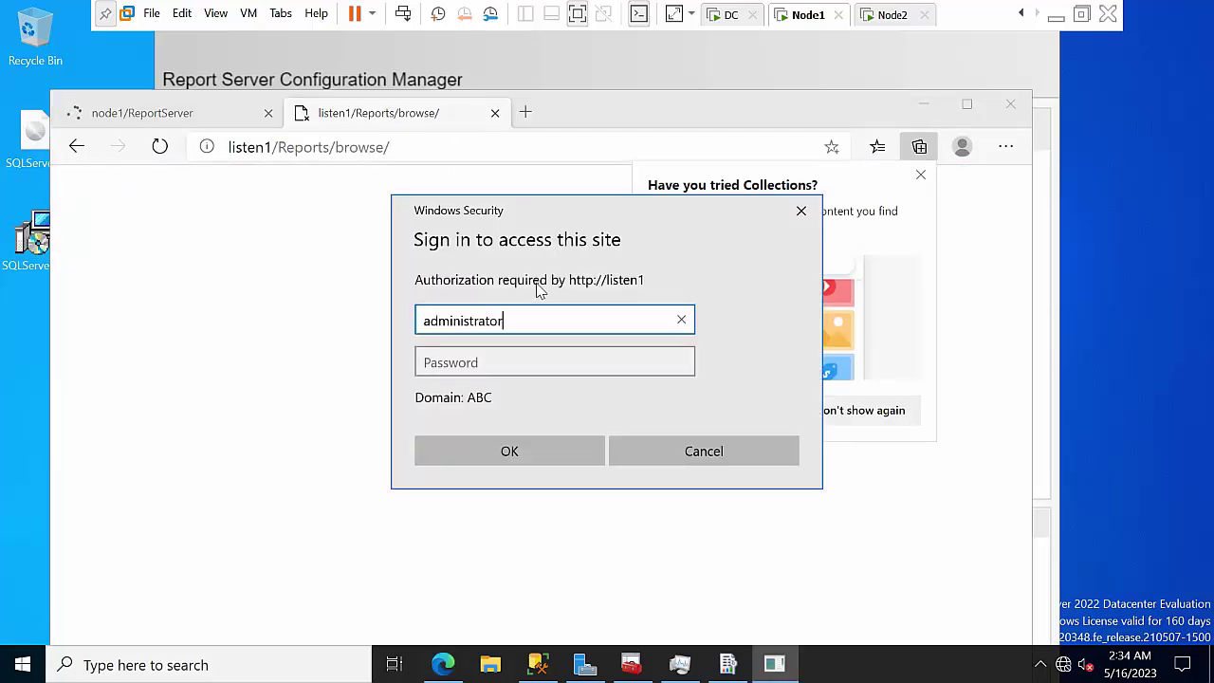
{"action": "key", "text": "Tab"}
{"action": "type", "text": "•"}
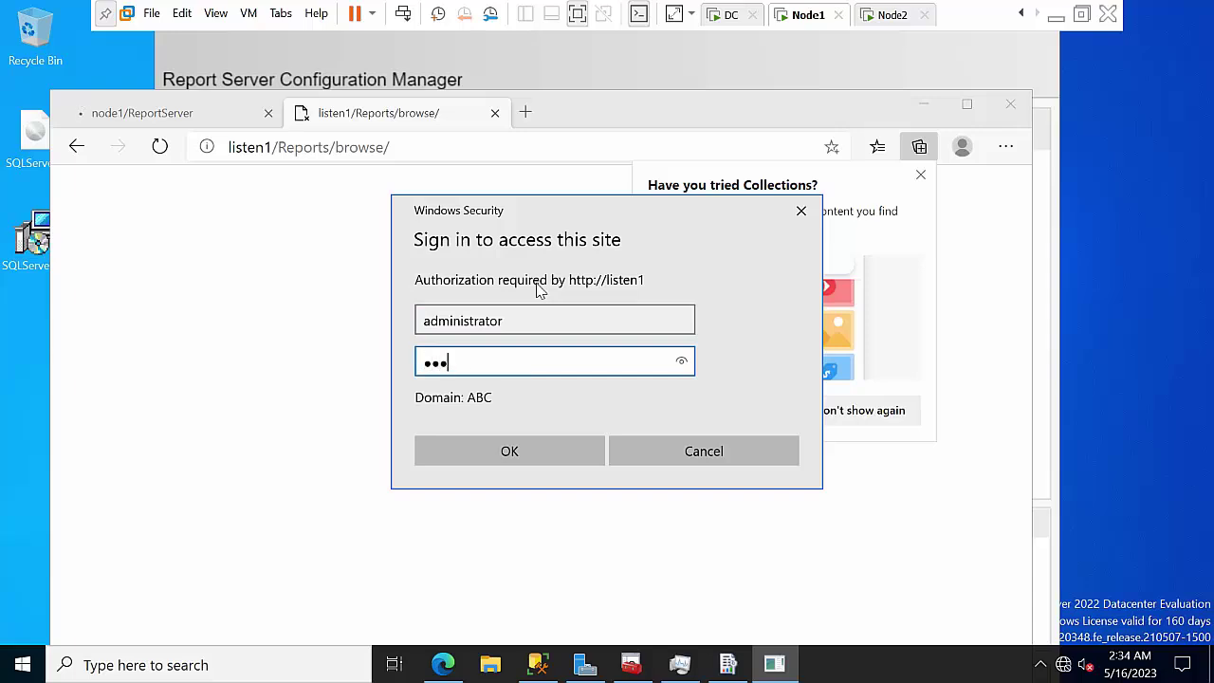
{"action": "key", "text": "Return"}
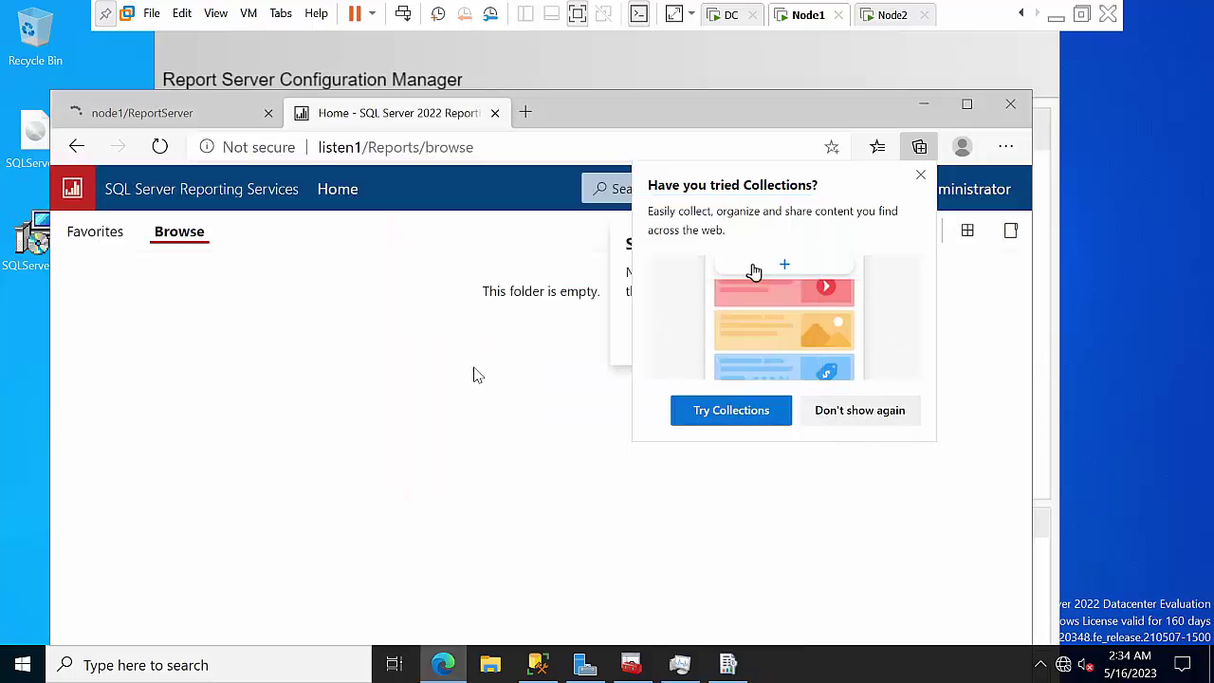
Dismiss the portal tips, copy the listen1 portal address, and move over to Node2.
{"action": "left_click", "coordinate": [868, 429]}
{"action": "left_click", "coordinate": [840, 343]}
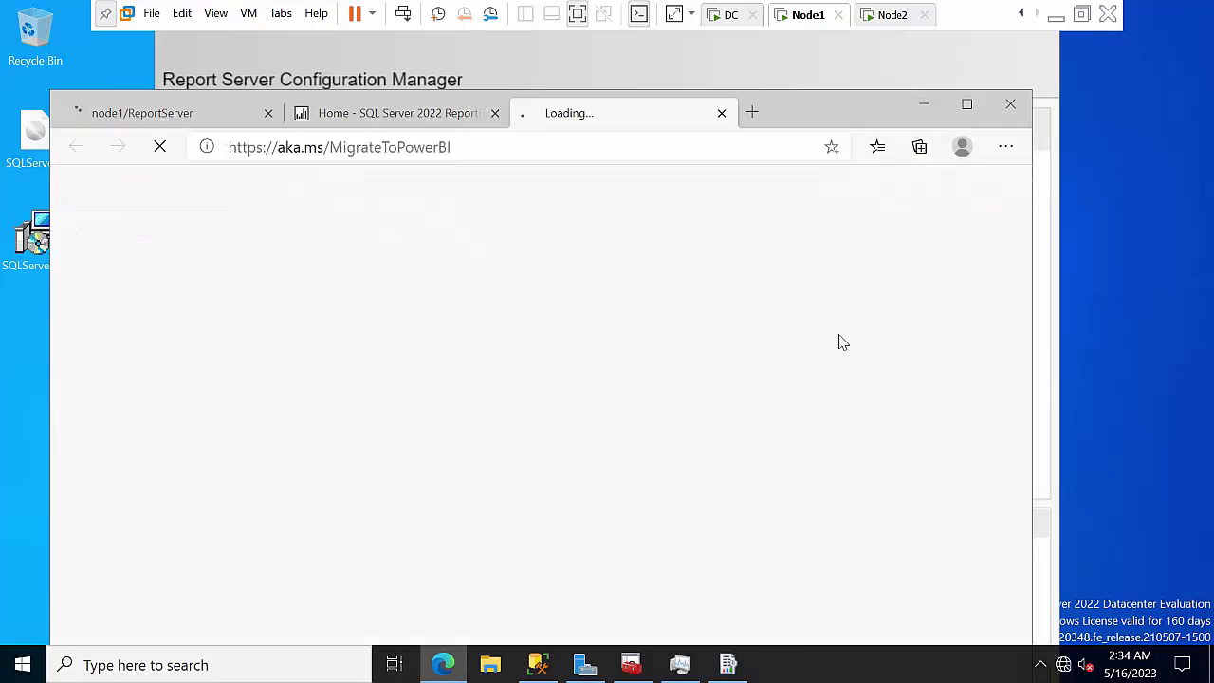
{"action": "left_click", "coordinate": [402, 115]}
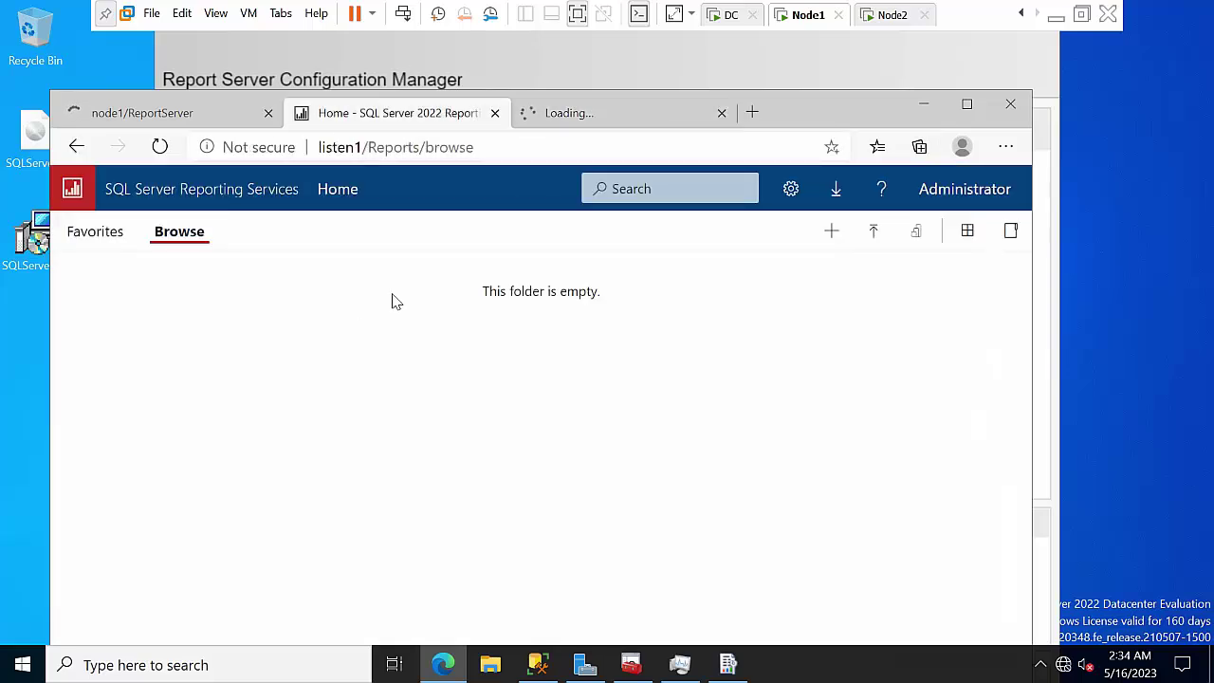
{"action": "left_click", "coordinate": [481, 150]}
{"action": "key", "text": "ctrl+c"}
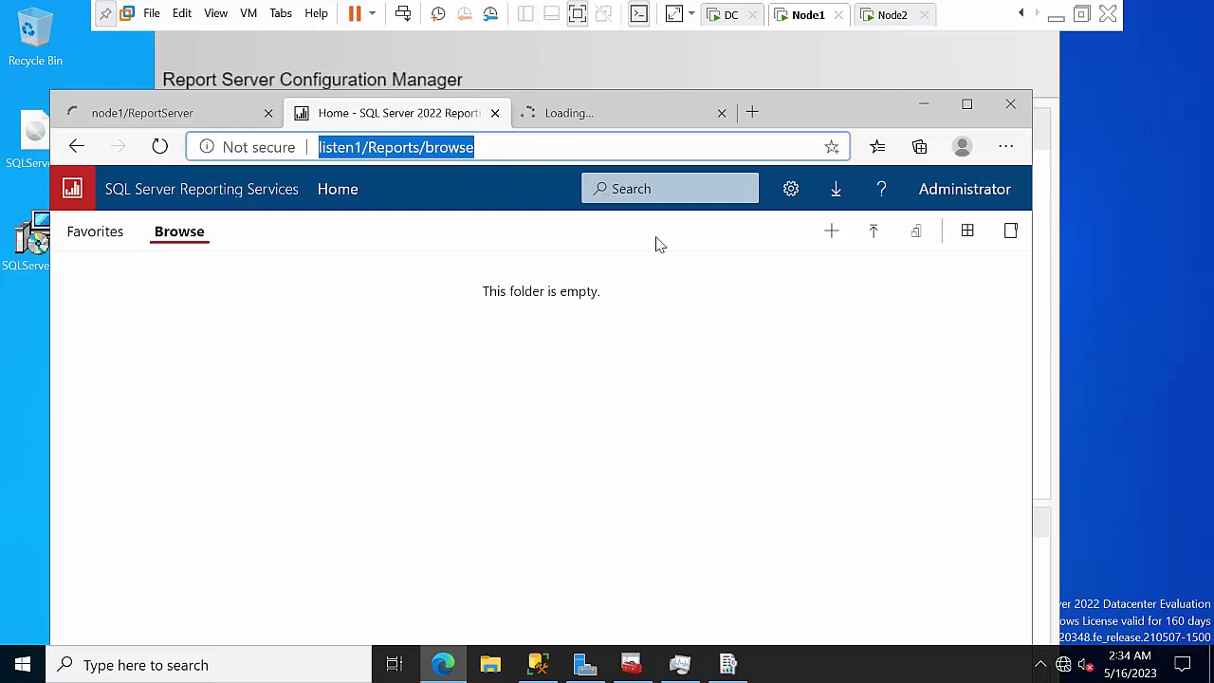
{"action": "left_click", "coordinate": [884, 17]}
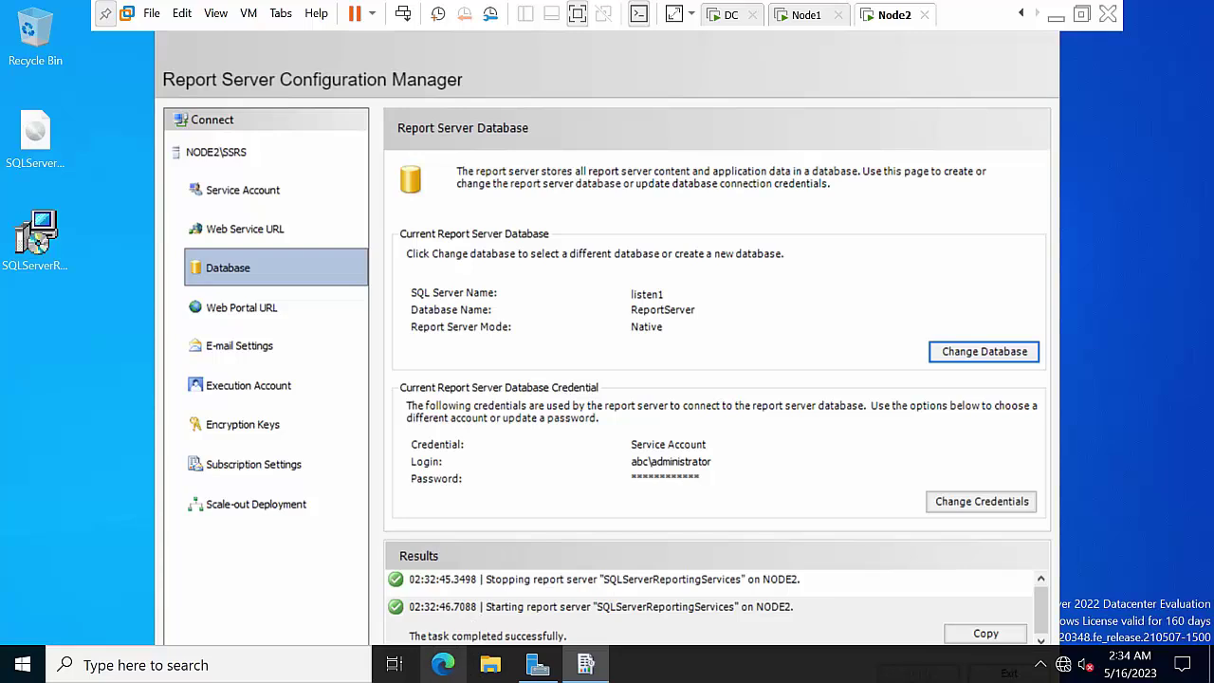
Open the copied listen1 Reports address in Edge on Node2 and sign in as administrator.
{"action": "left_click", "coordinate": [445, 665]}
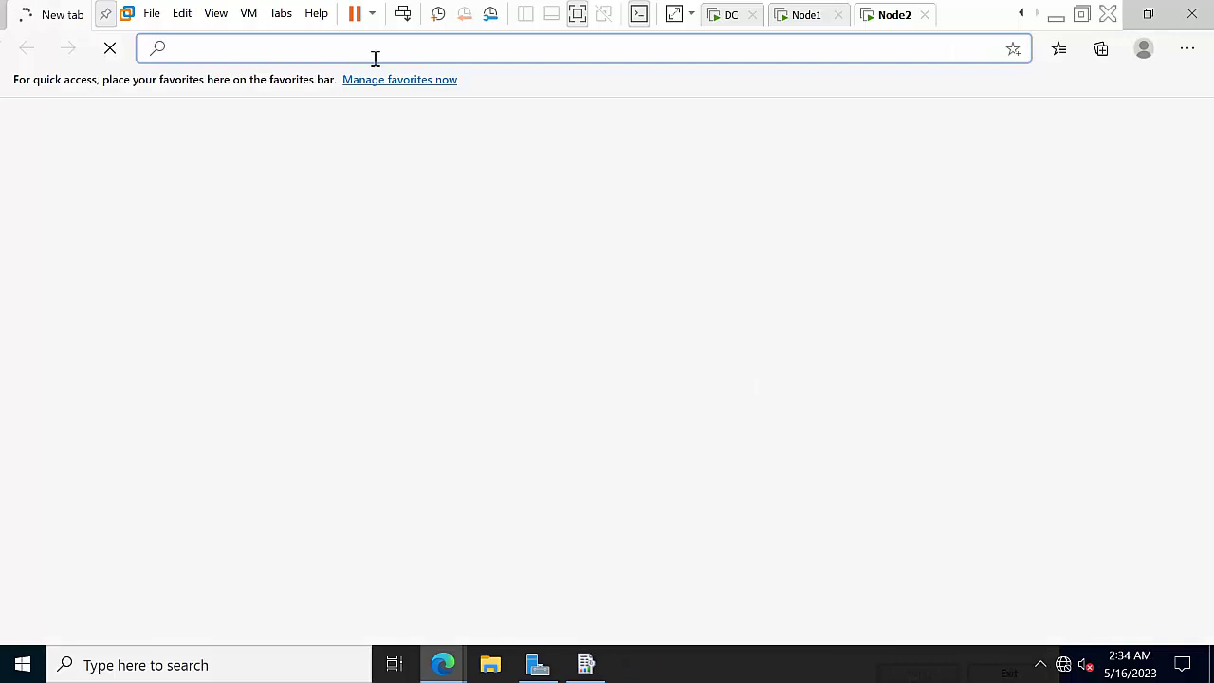
{"action": "key", "text": "ctrl+v"}
{"action": "key", "text": "Return"}
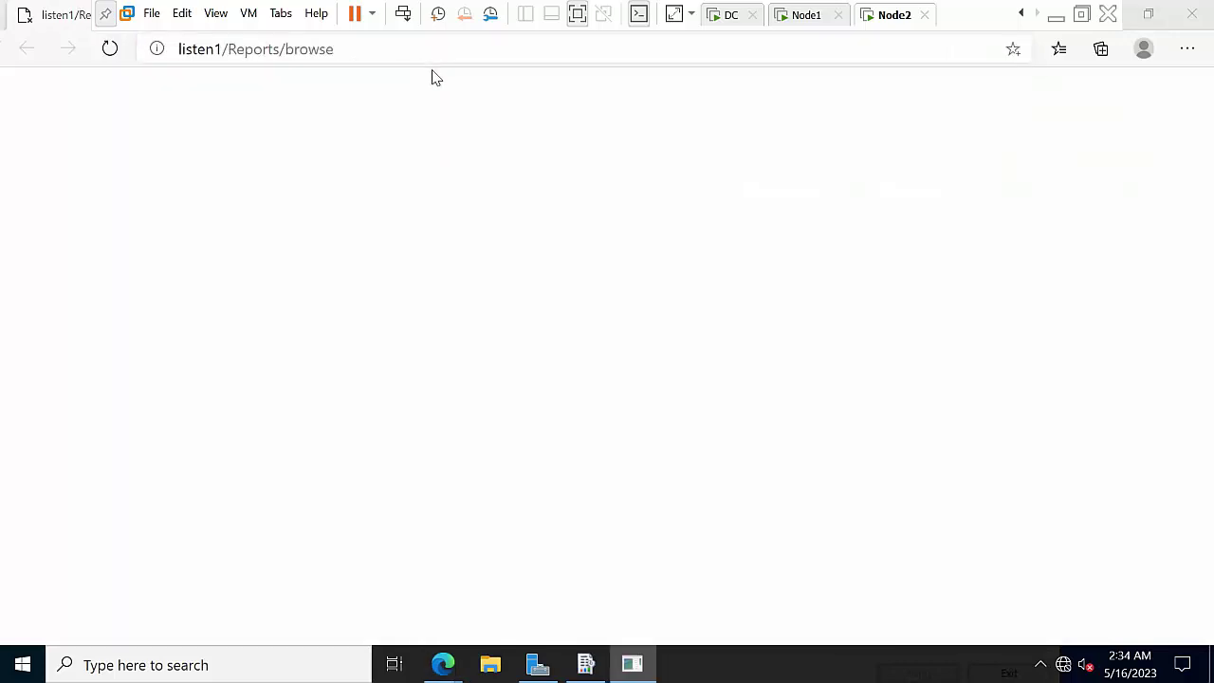
{"action": "type", "text": "admi"}
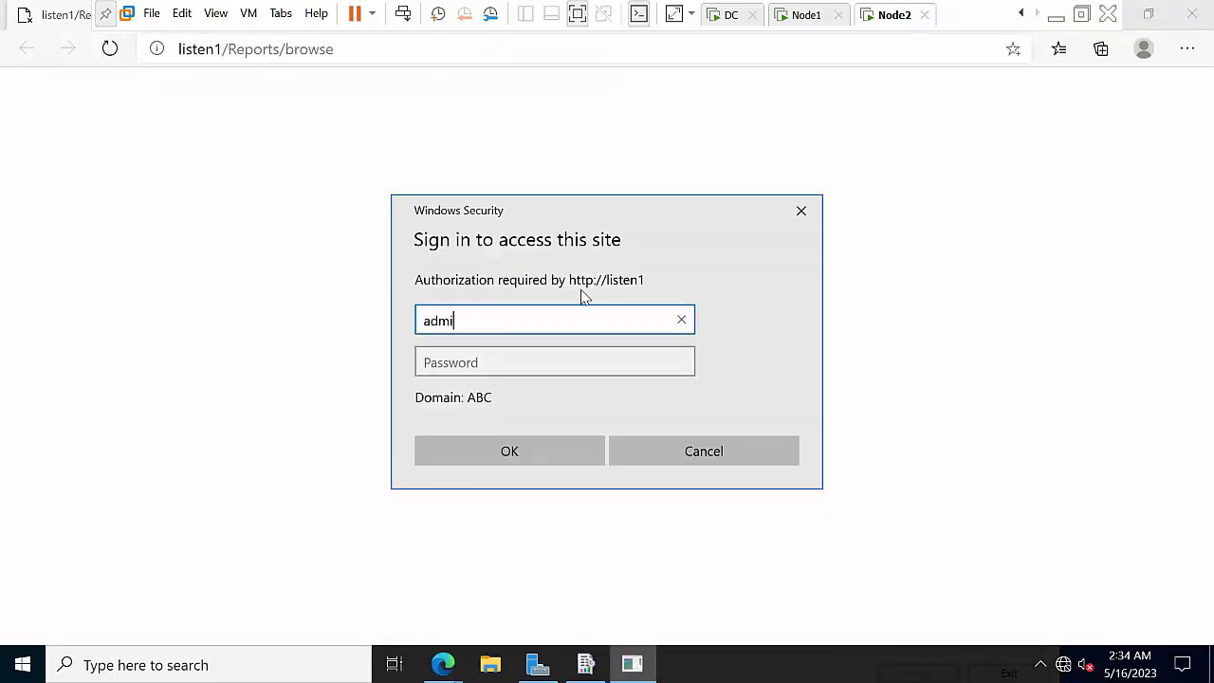
{"action": "type", "text": "nistrator"}
{"action": "key", "text": "Tab"}
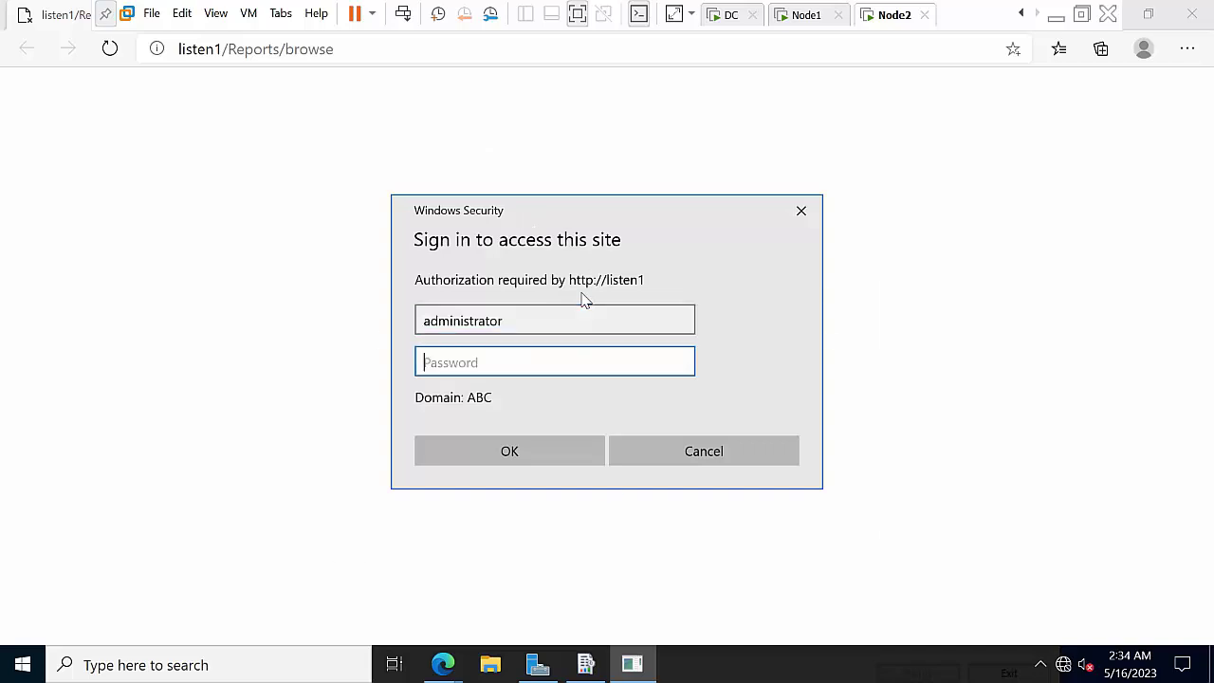
{"action": "type", "text": "•••"}
{"action": "key", "text": "BackSpace"}
{"action": "key", "text": "BackSpace"}
{"action": "key", "text": "BackSpace"}
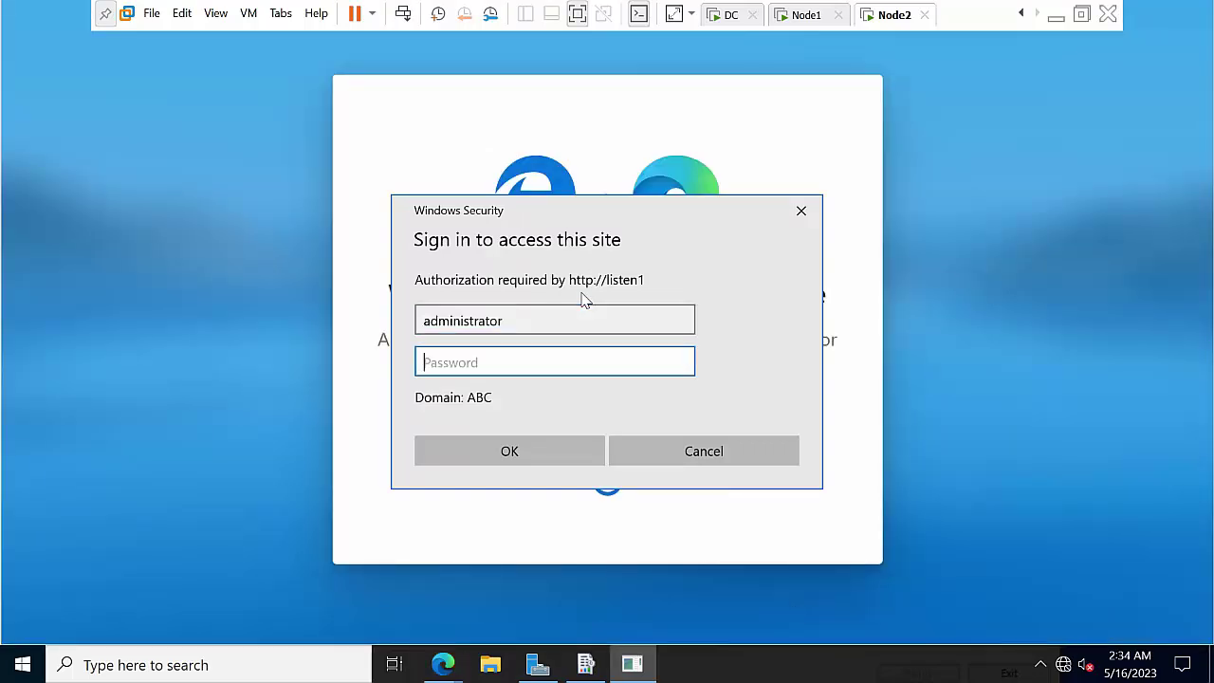
{"action": "type", "text": "••"}
{"action": "key", "text": "Return"}
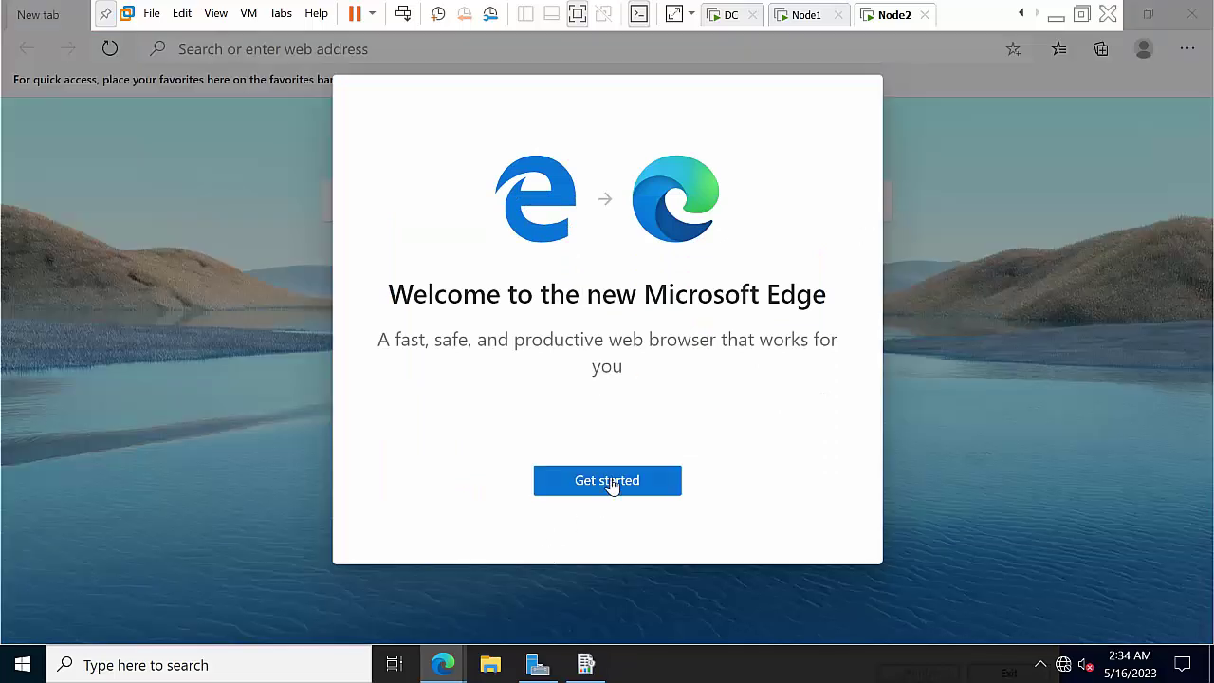
Finish Edge's first-run setup without signing in, dismiss the announcement, and open a blank tab.
{"action": "left_click", "coordinate": [613, 486]}
{"action": "left_click", "coordinate": [787, 543]}
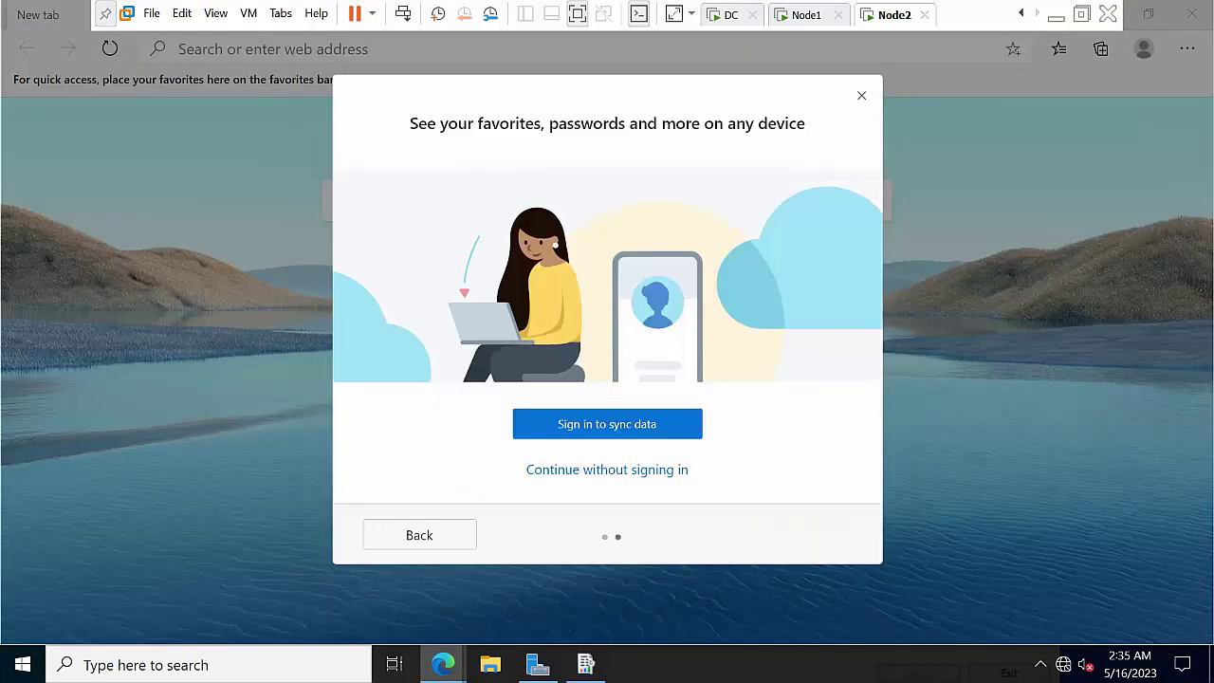
{"action": "left_click", "coordinate": [606, 471]}
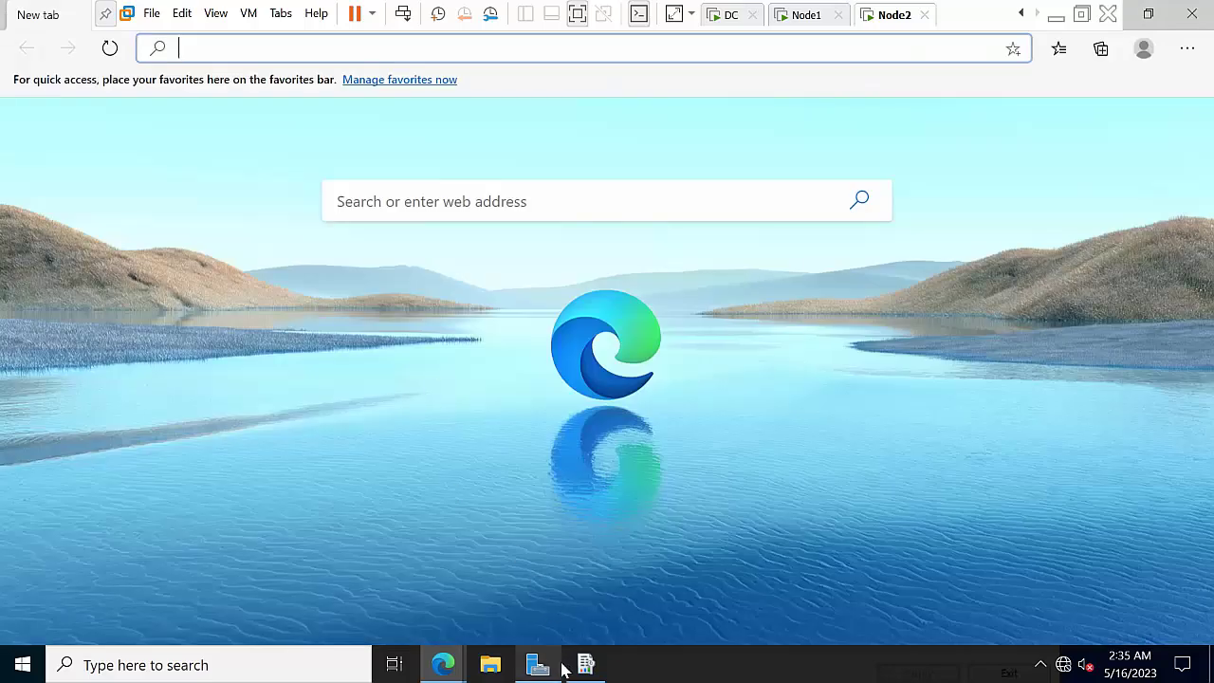
{"action": "mouse_move", "coordinate": [438, 664]}
{"action": "left_click", "coordinate": [519, 596]}
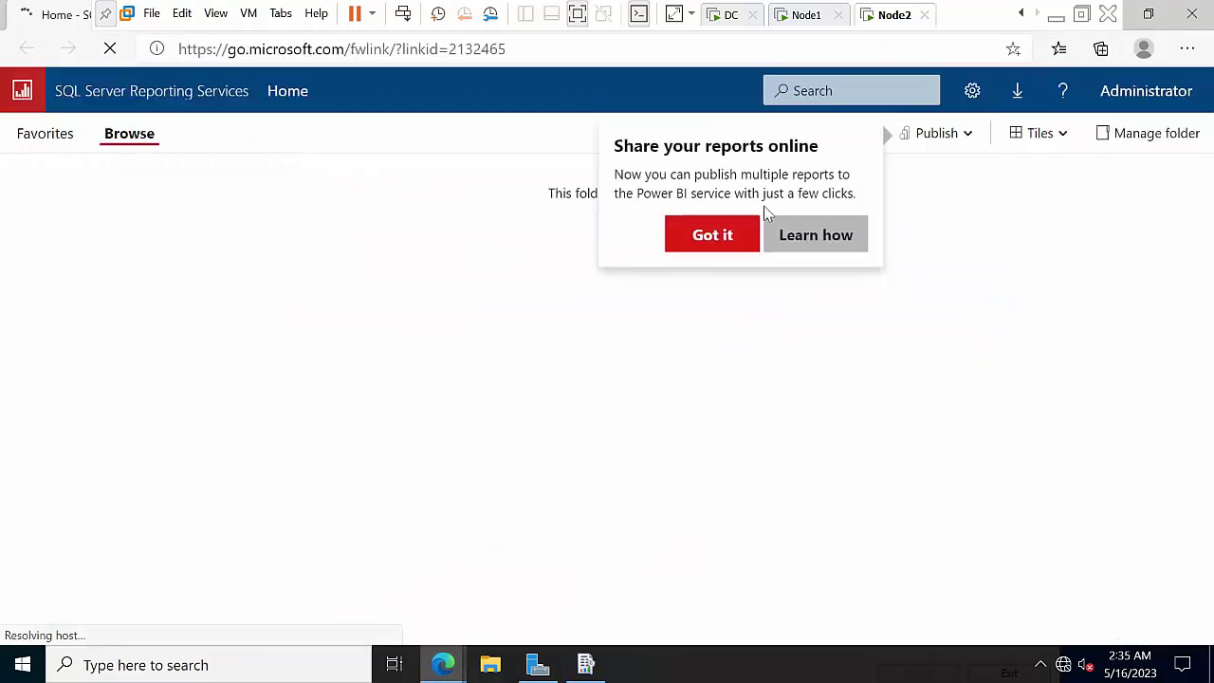
{"action": "left_click", "coordinate": [708, 240]}
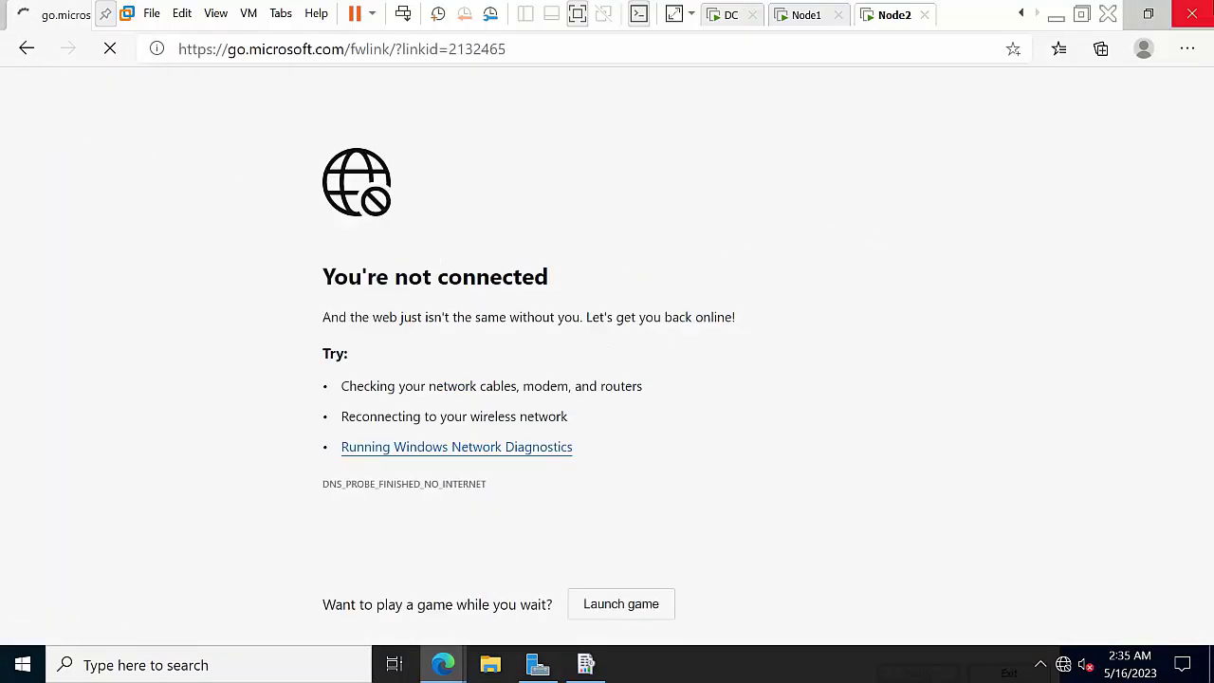
{"action": "key", "text": "ctrl+t"}
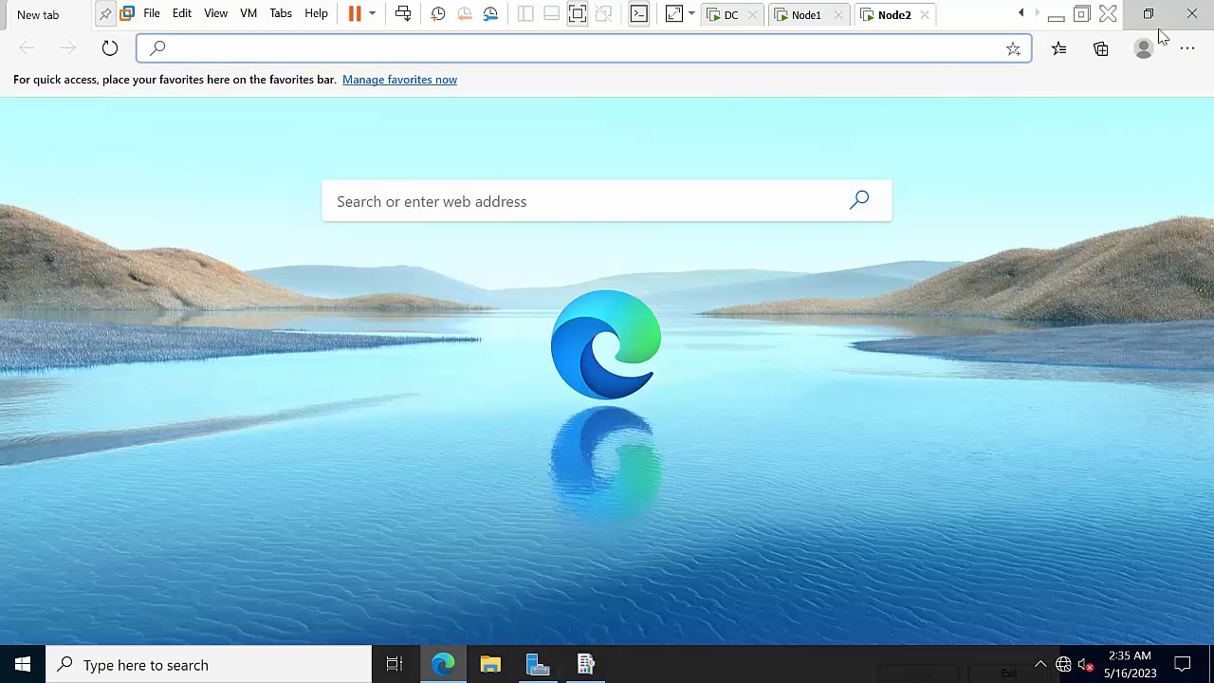
Open the listen1/Reports Home page in the restored Edge window.
{"action": "left_click", "coordinate": [1148, 14]}
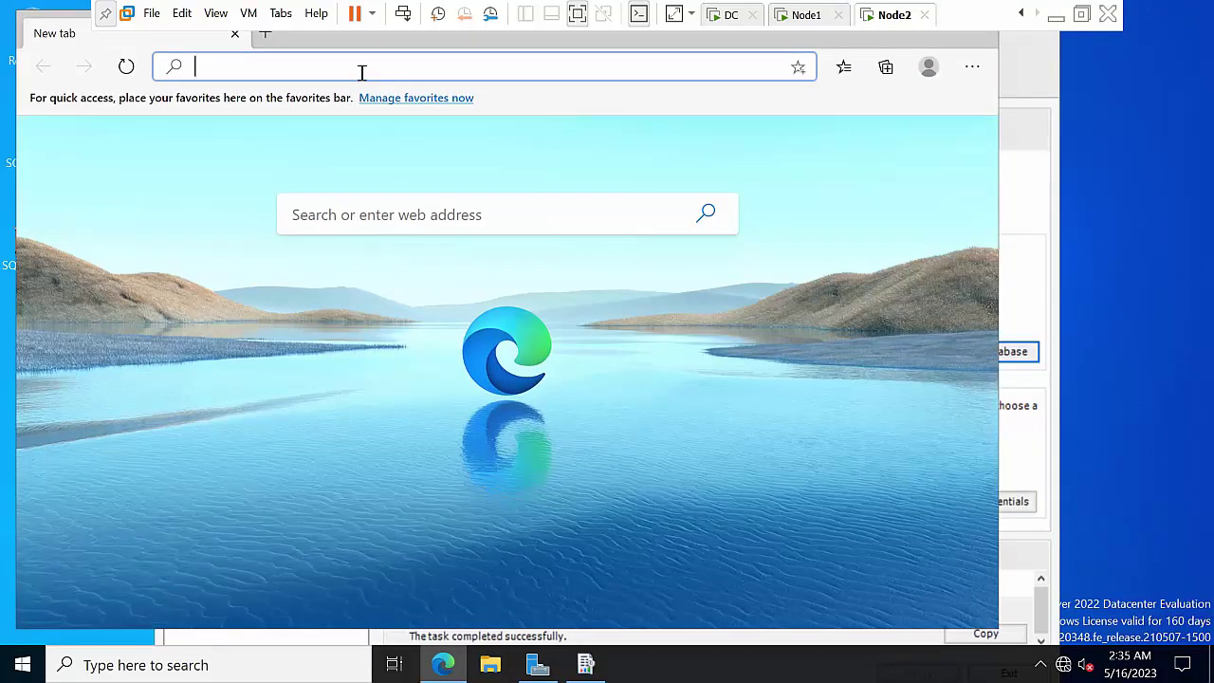
{"action": "right_click", "coordinate": [362, 72]}
{"action": "left_click", "coordinate": [417, 262]}
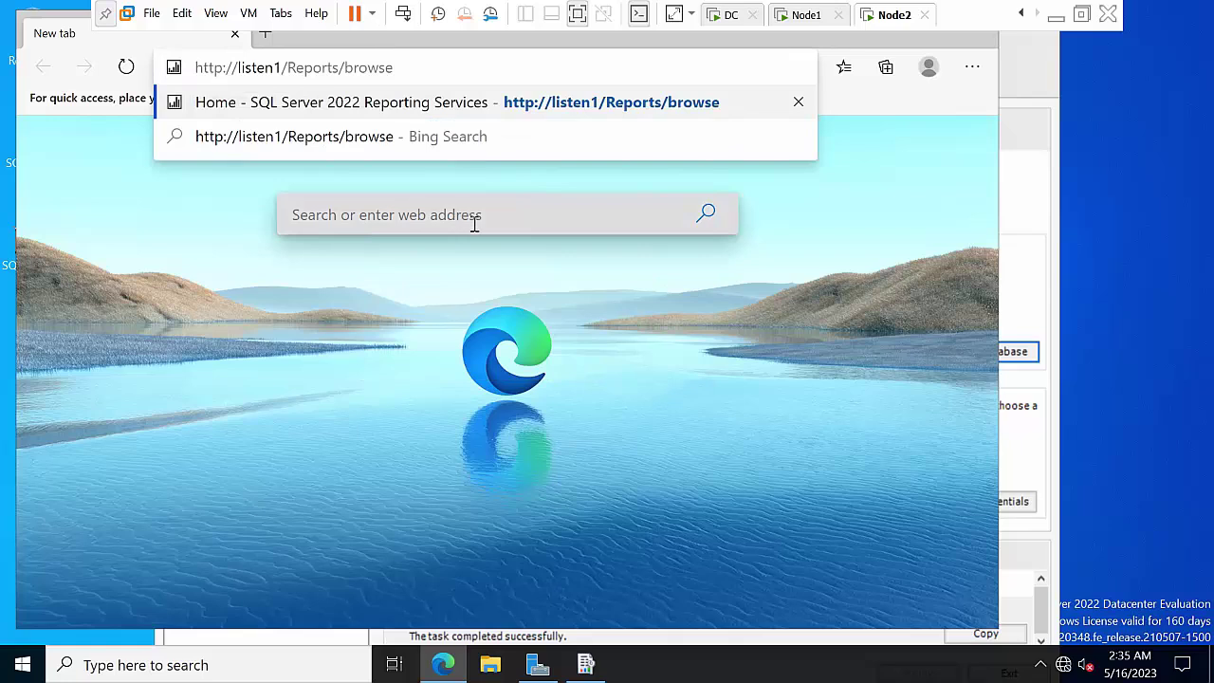
{"action": "left_click", "coordinate": [503, 106]}
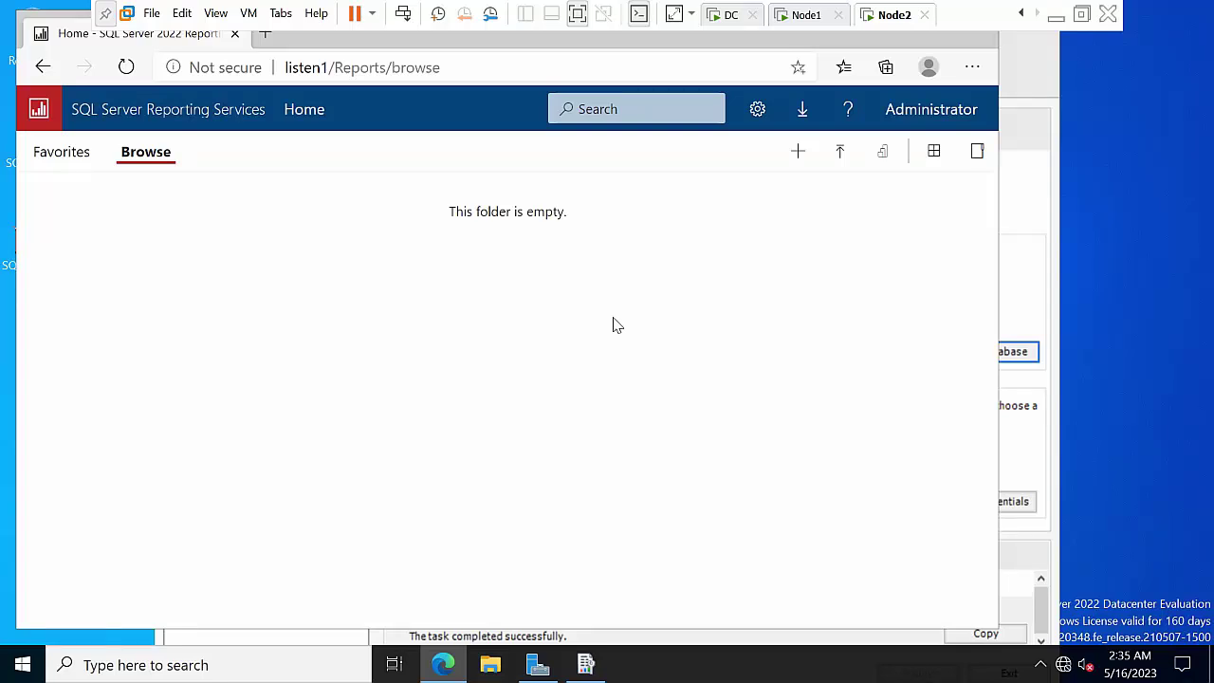
Create a new folder named Test in the Home folder.
{"action": "left_click", "coordinate": [796, 156]}
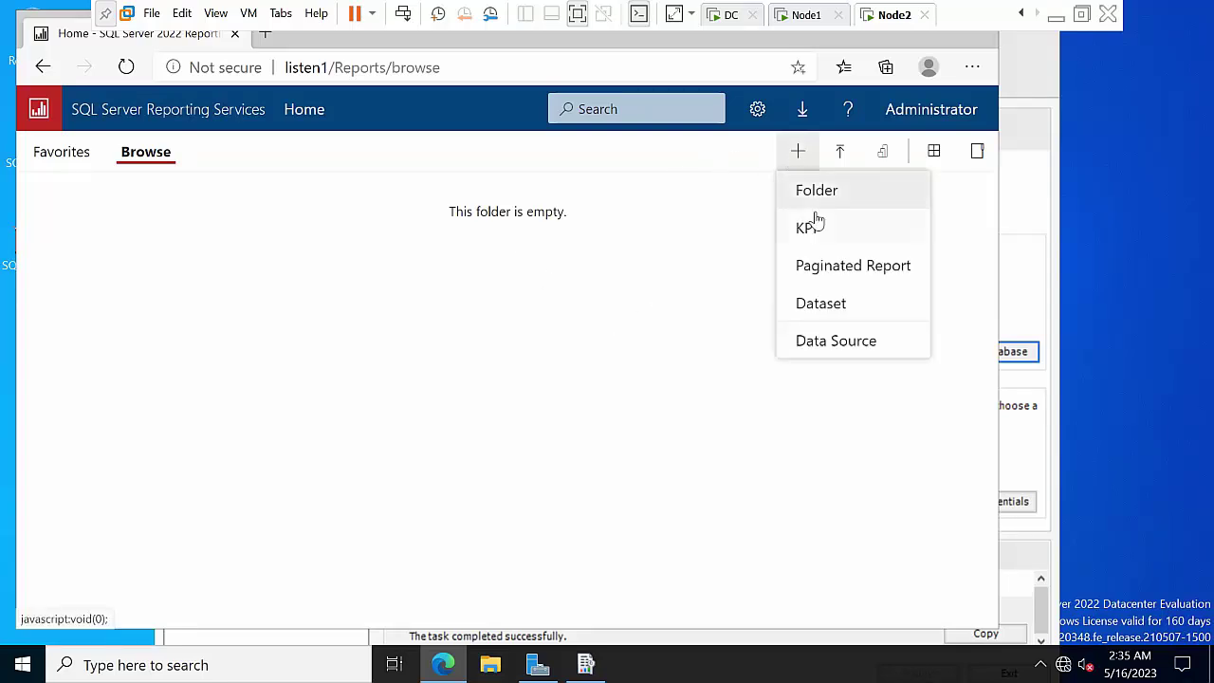
{"action": "left_click", "coordinate": [822, 195]}
{"action": "type", "text": "Test"}
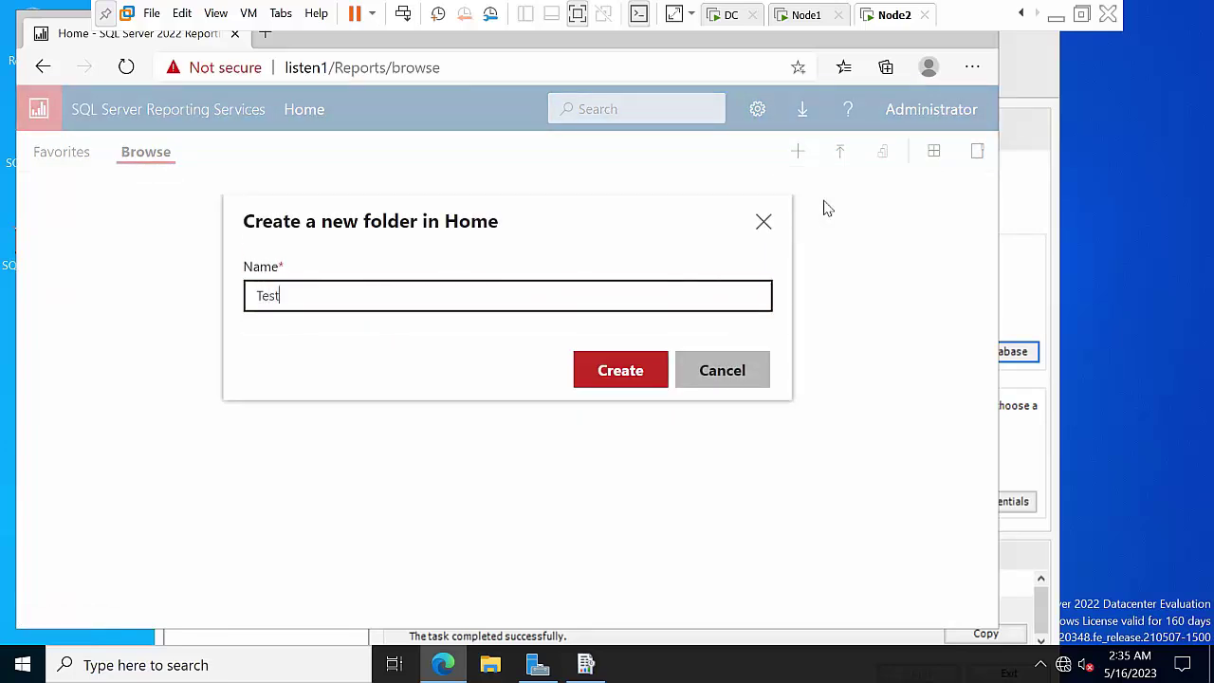
{"action": "key", "text": "Return"}
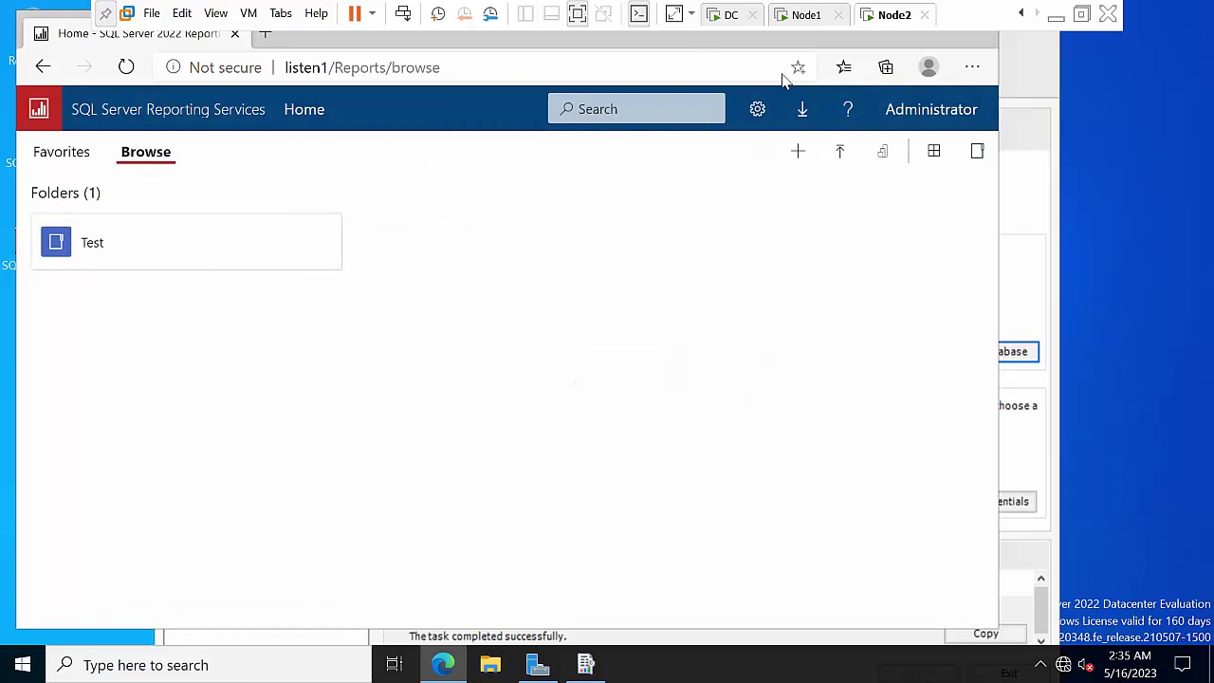
{"action": "left_click_drag", "start_coordinate": [544, 46], "coordinate": [547, 117]}
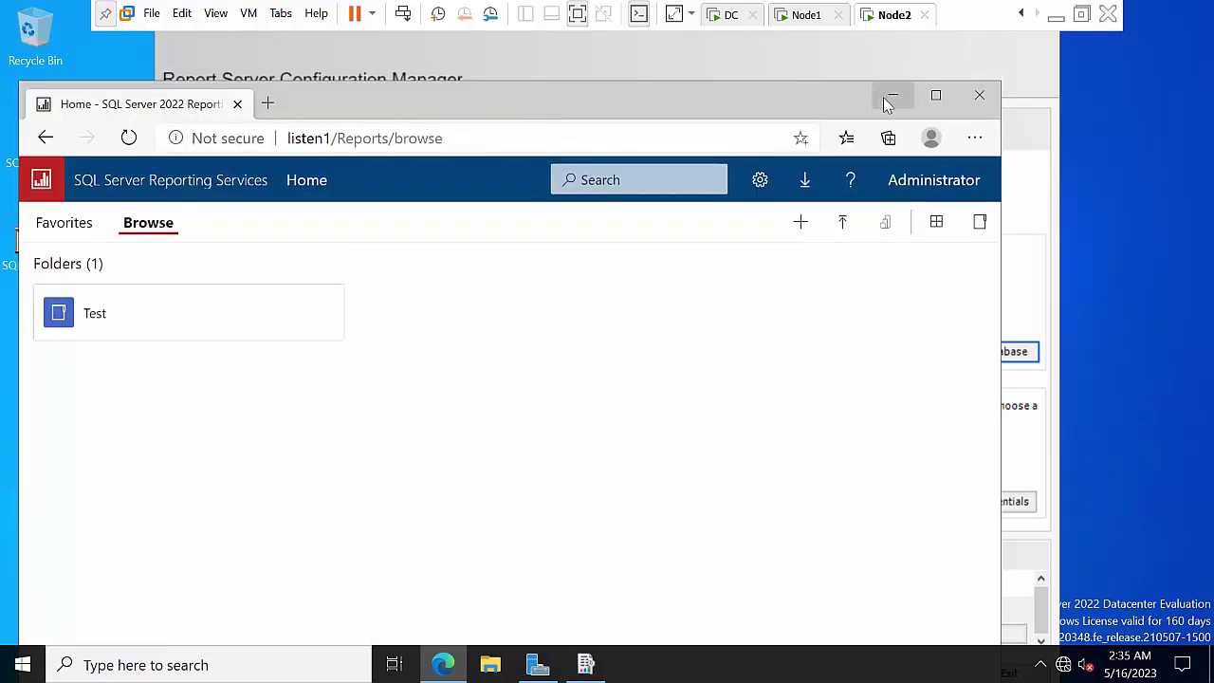